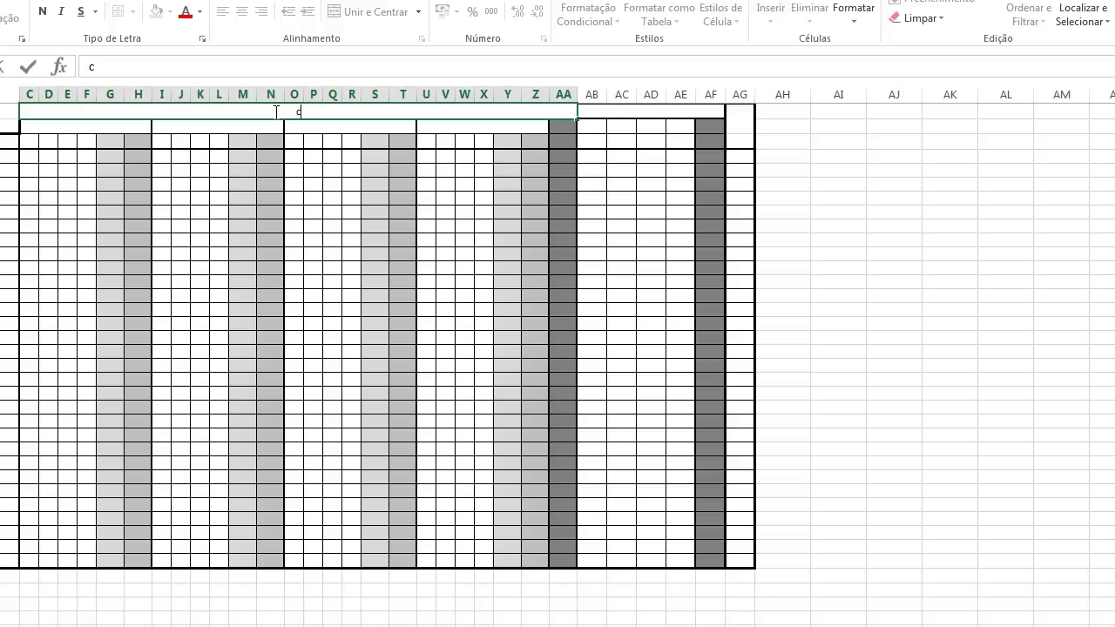
# Step: Enter the heading COGNITIVO: 90% in the merged cell spanning columns C to AA of row 1
pyautogui.write('itiva')
pyautogui.press('BackSpace')
pyautogui.press('BackSpace')
pyautogui.press('BackSpace')
pyautogui.press('BackSpace')
pyautogui.press('BackSpace')
pyautogui.press('BackSpace')
pyautogui.press('BackSpace')
pyautogui.press('BackSpace')
pyautogui.press('BackSpace')
pyautogui.write('COGNITIVO')
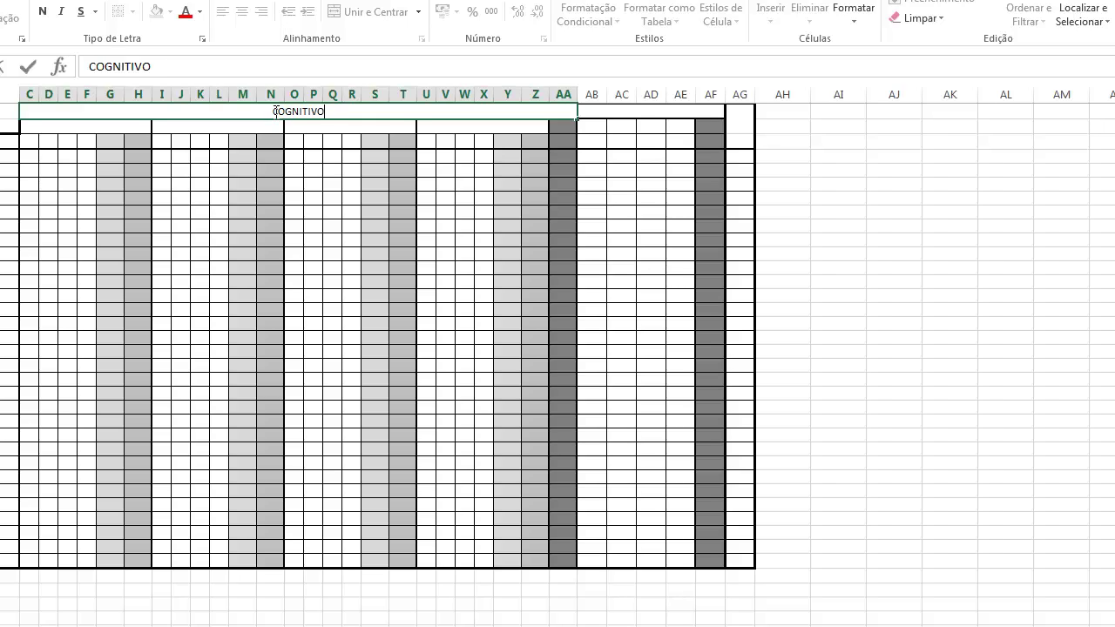
pyautogui.write(': 90%')
pyautogui.press('Return')
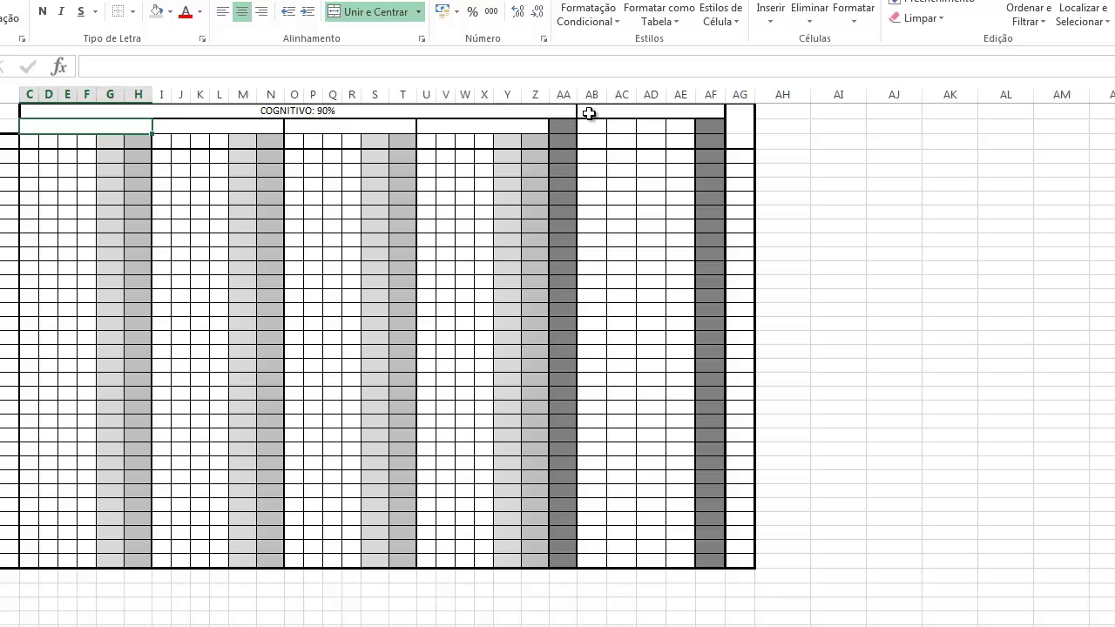
# Step: Enter the heading ATITUDES/VALORES: 10% in the merged cell spanning columns AB to AF of row 1
pyautogui.click(635, 113)
pyautogui.doubleClick(636, 112)
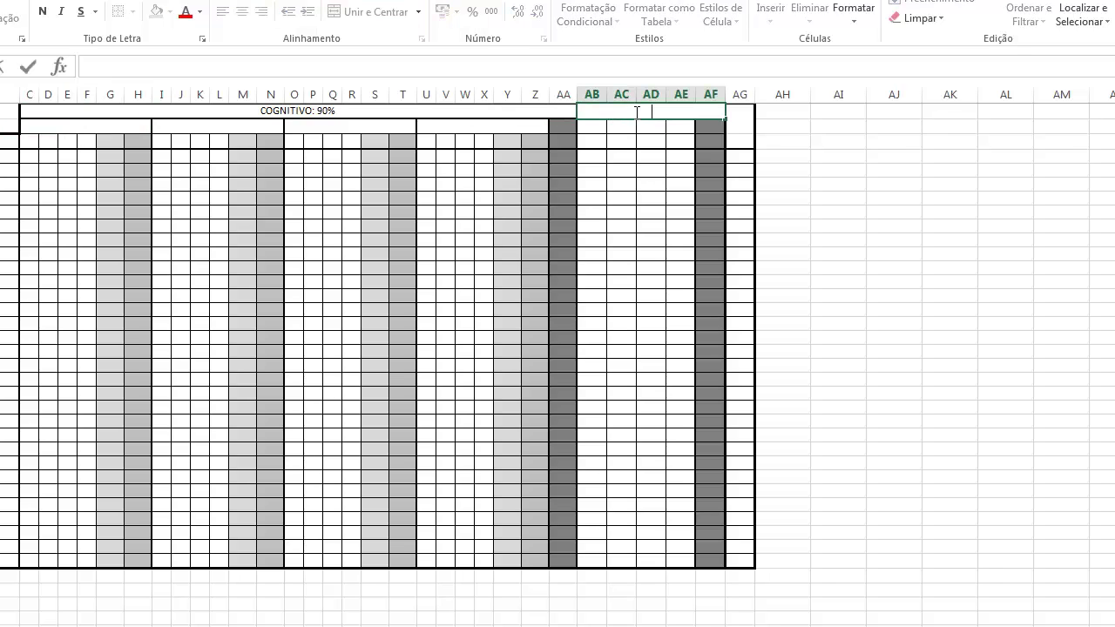
pyautogui.write('a')
pyautogui.press('BackSpace')
pyautogui.write('ATITUDES/VALORES')
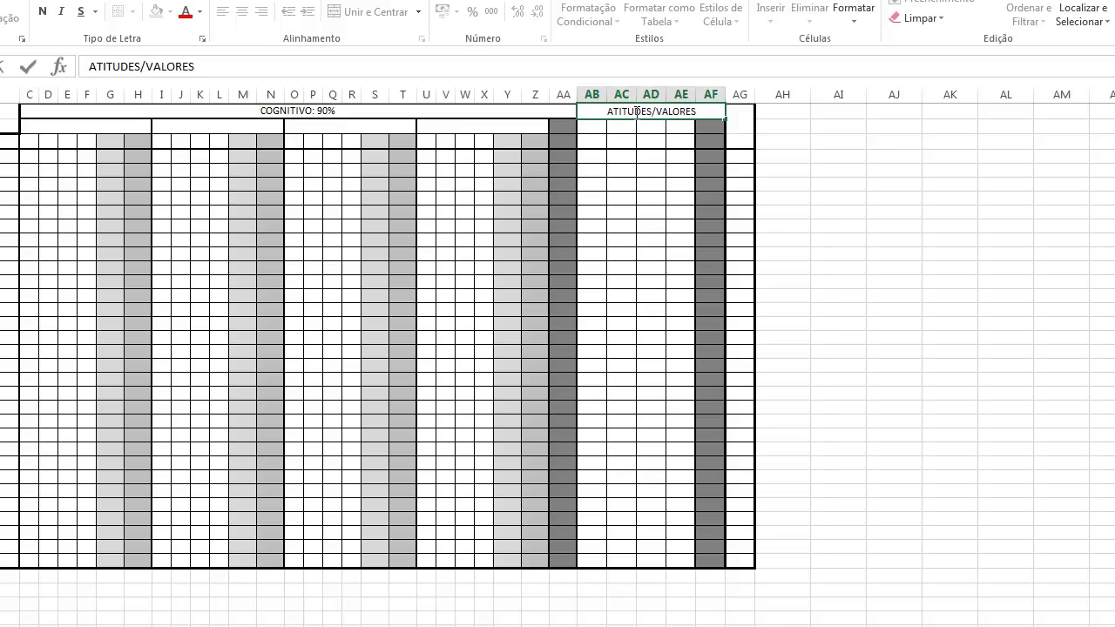
pyautogui.write(': 10')
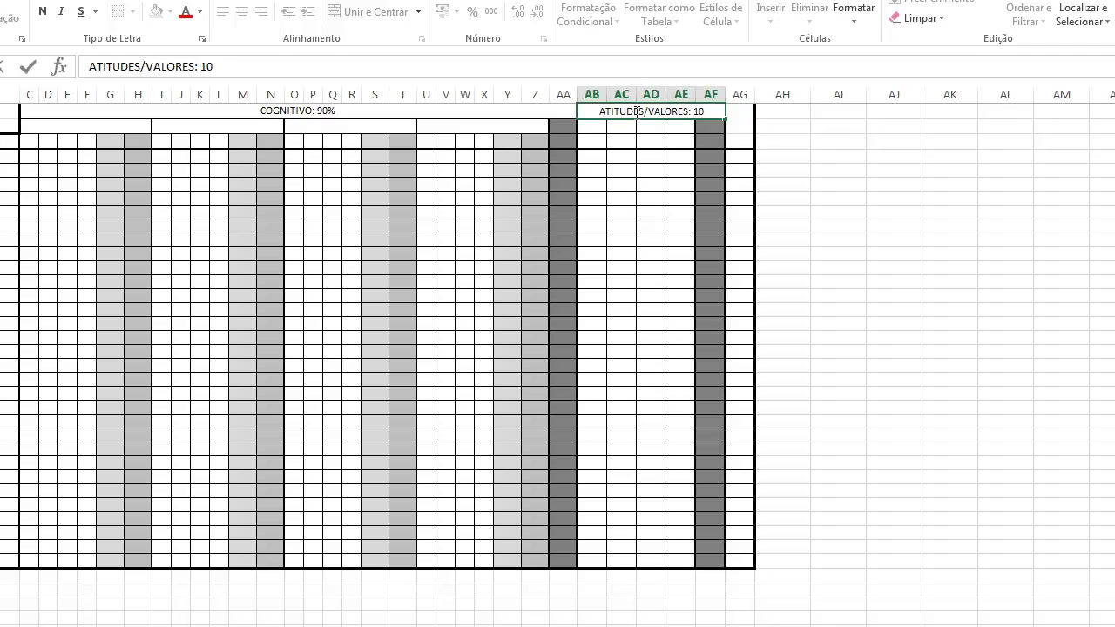
pyautogui.write('%')
pyautogui.press('Return')
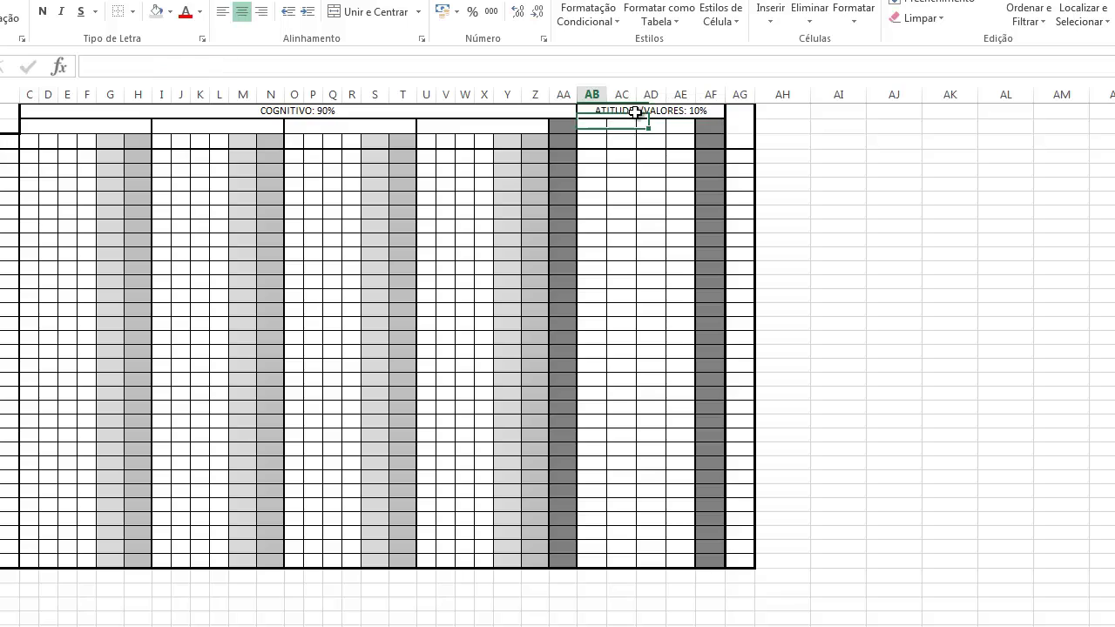
# Step: Enter the subheading FVC in the merged cell spanning columns C to H of row 2
pyautogui.click(96, 127)
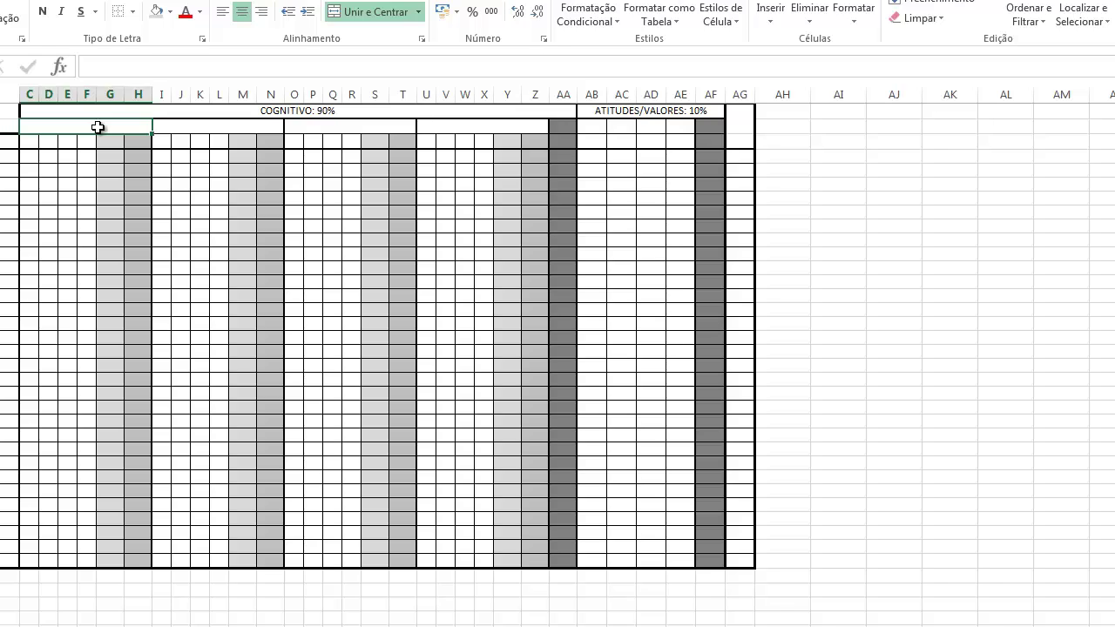
pyautogui.write('F')
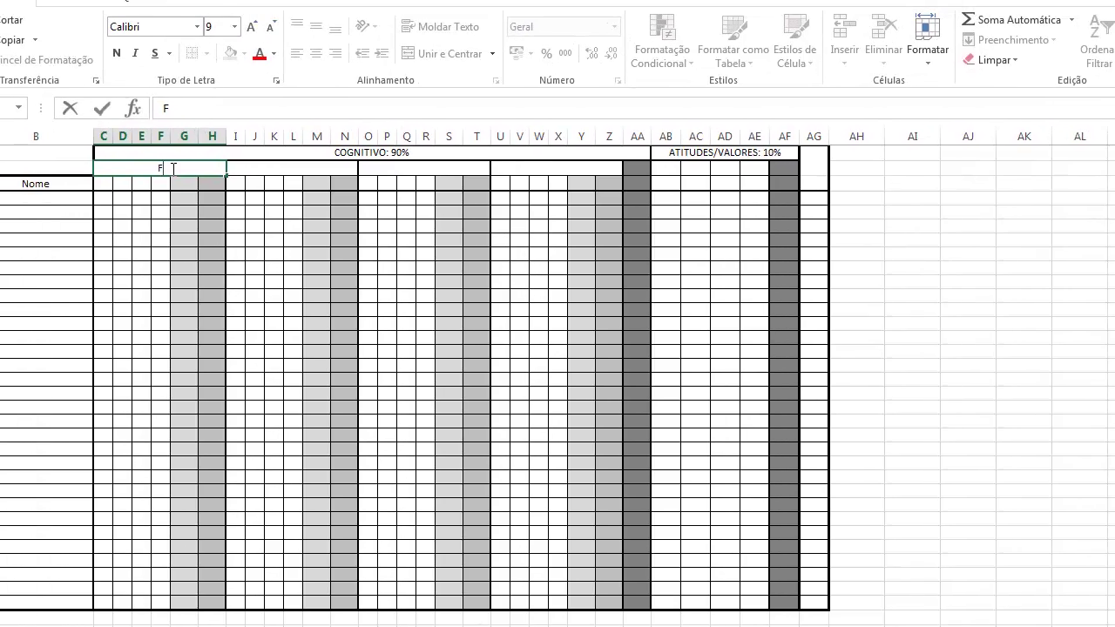
pyautogui.write('VC')
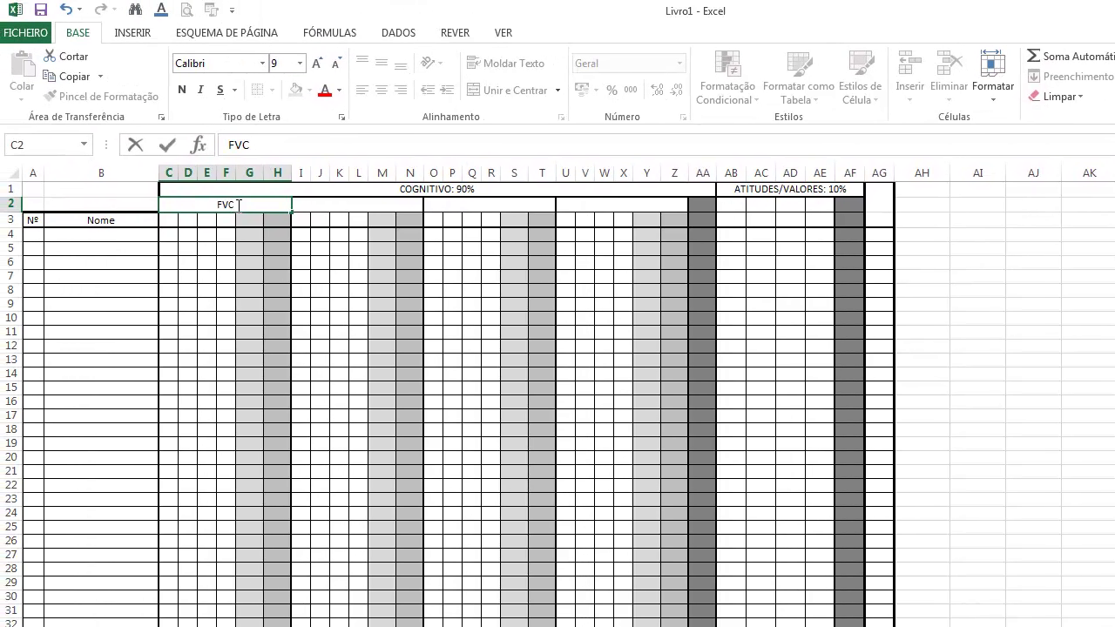
pyautogui.press('Tab')
pyautogui.press('Down')
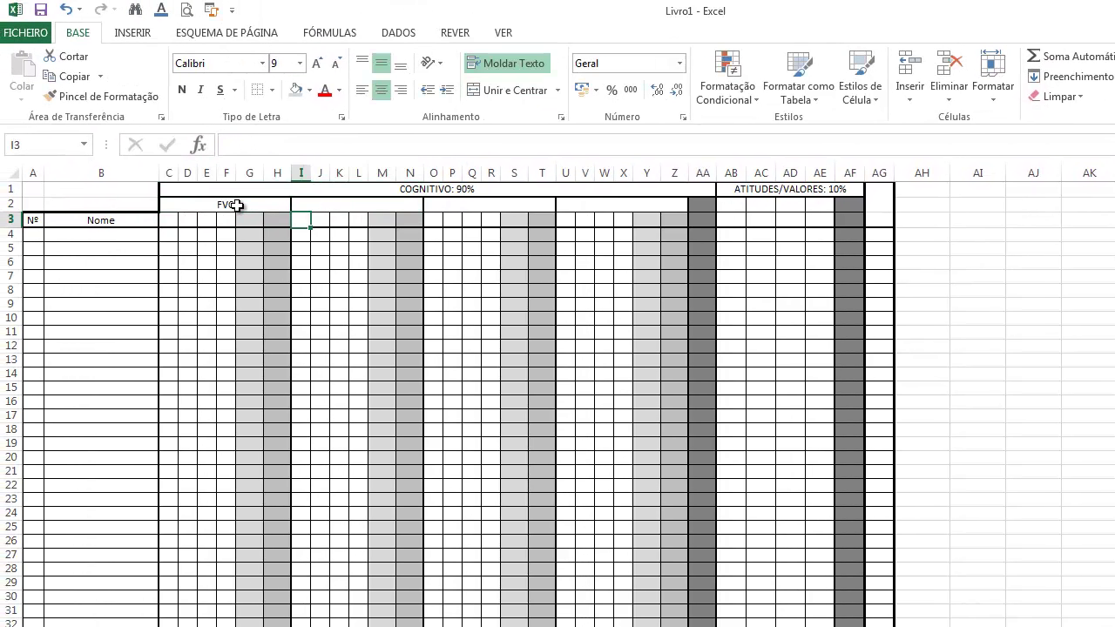
pyautogui.press('Left')
pyautogui.press('Left')
pyautogui.press('Left')
pyautogui.press('Left')
pyautogui.press('Left')
pyautogui.press('Left')
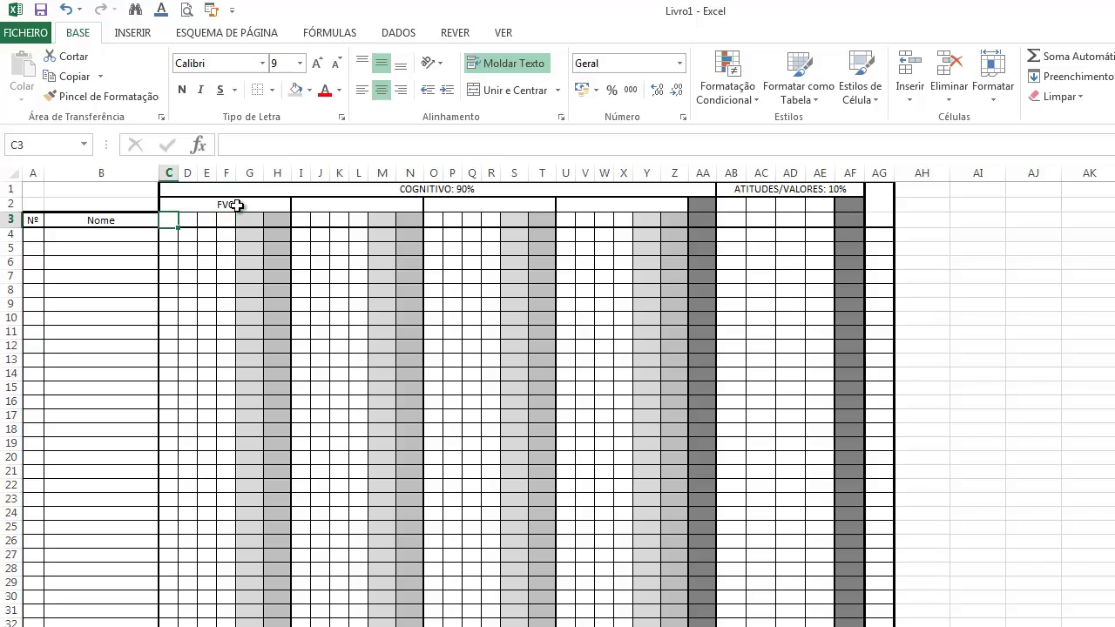
pyautogui.write('F1')
pyautogui.press('Tab')
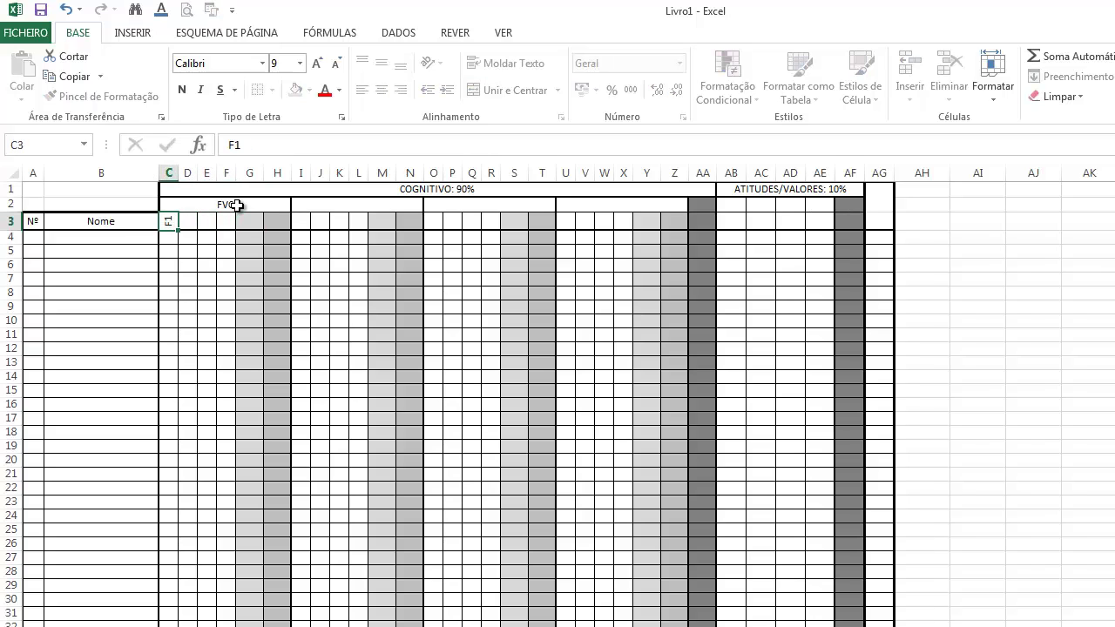
pyautogui.press('Left')
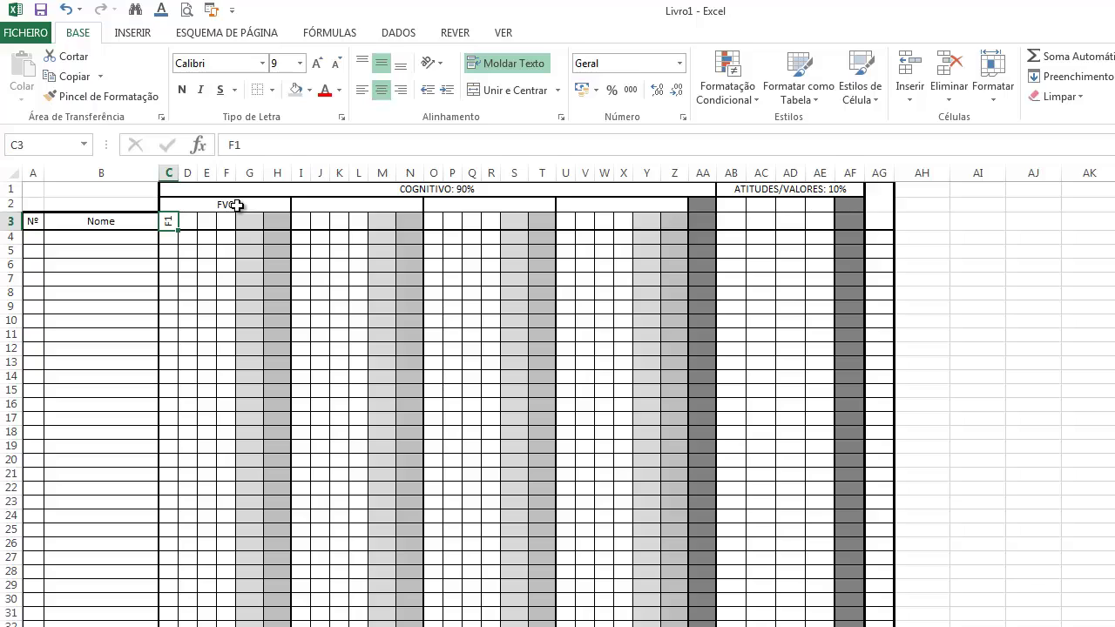
pyautogui.press('Delete')
# Step: Undo the earlier text formatting of the row 3 headers and enter F1, F2, F3 and F4 in cells C3 to F3
pyautogui.click(157, 238)
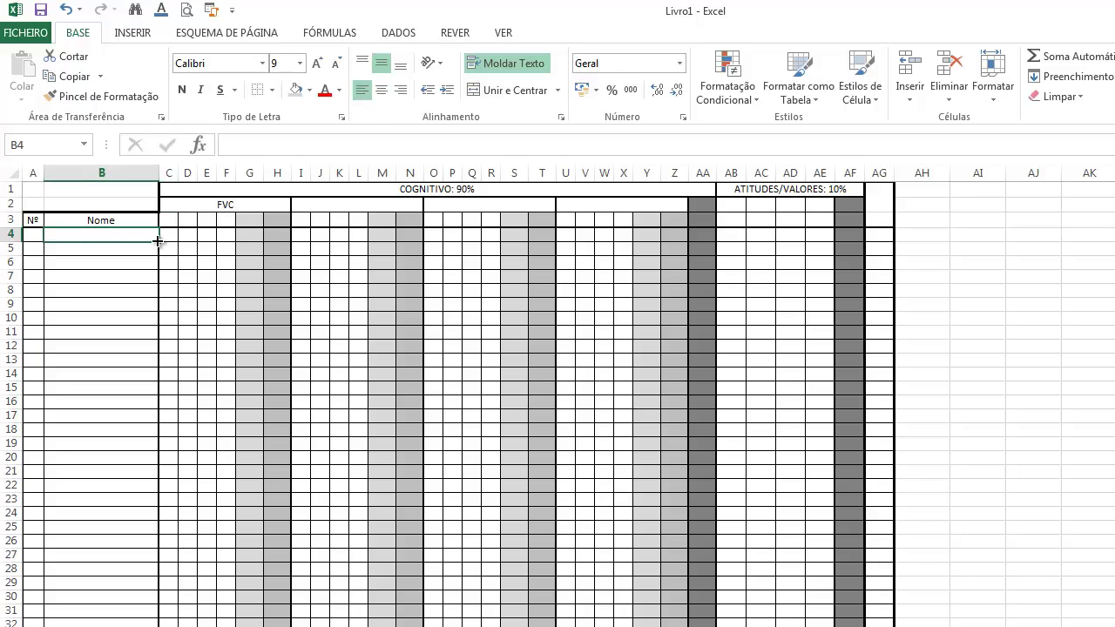
pyautogui.hotkey('ctrl', 'z')
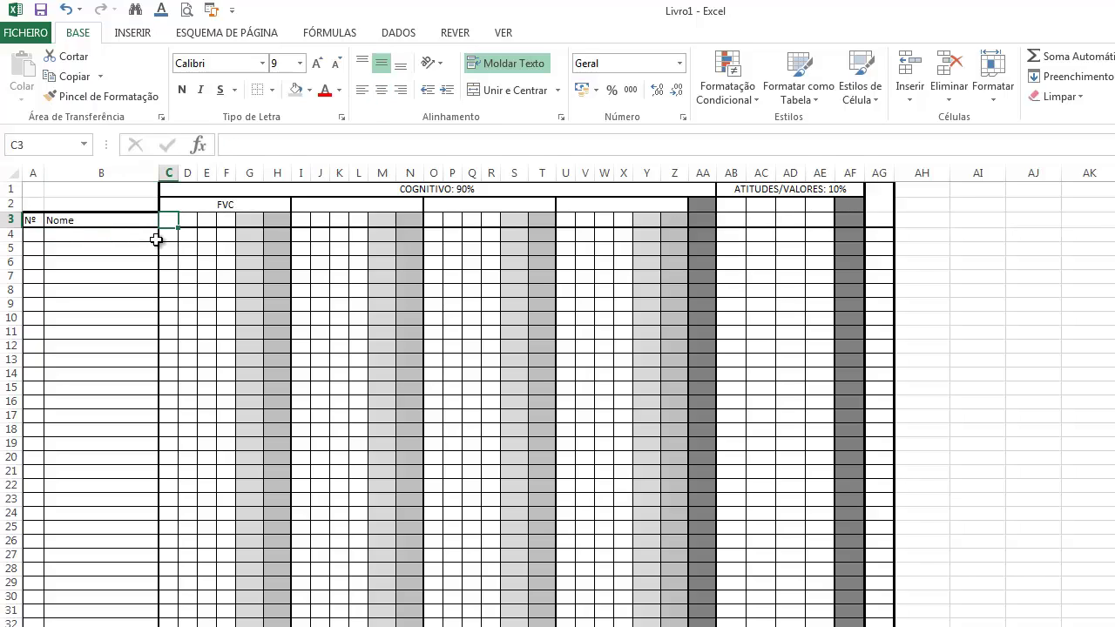
pyautogui.write('F1')
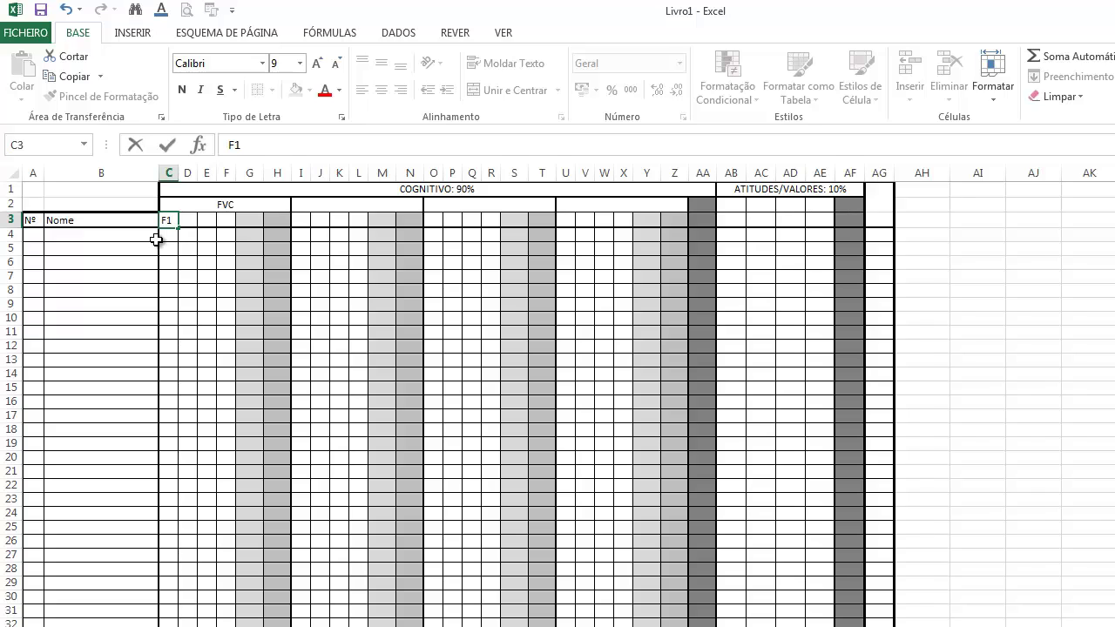
pyautogui.press('Tab')
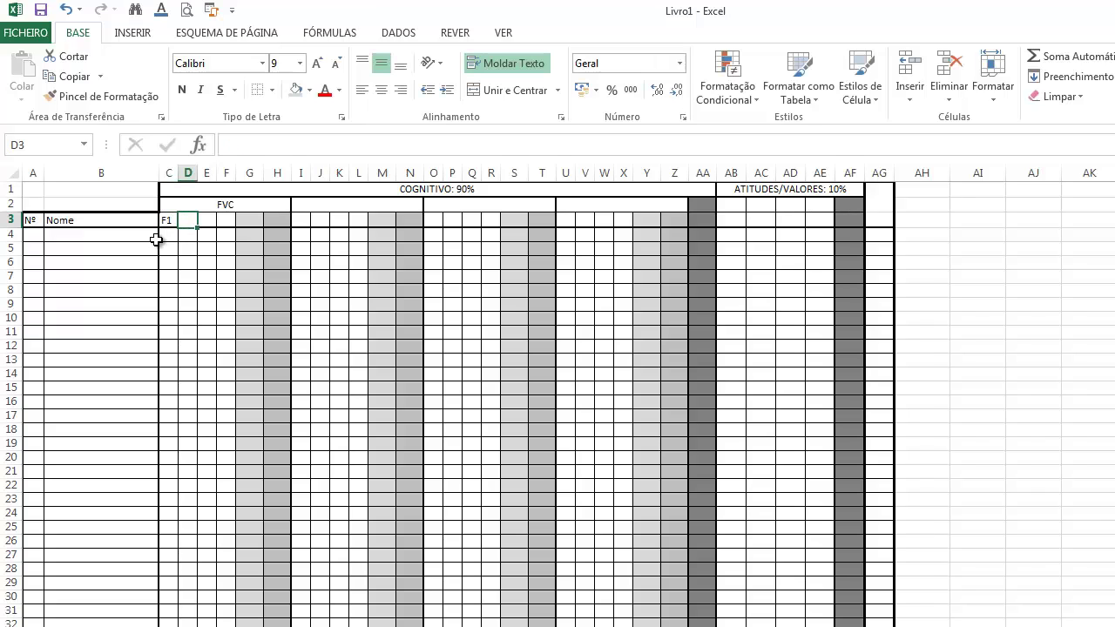
pyautogui.write('F2')
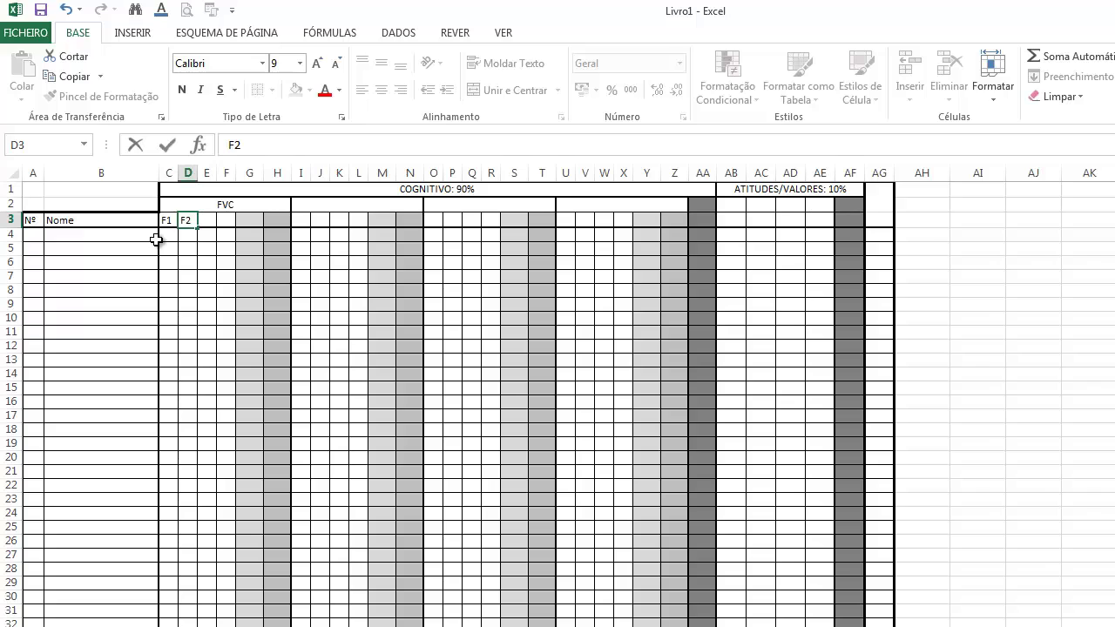
pyautogui.press('Tab')
pyautogui.write('F3')
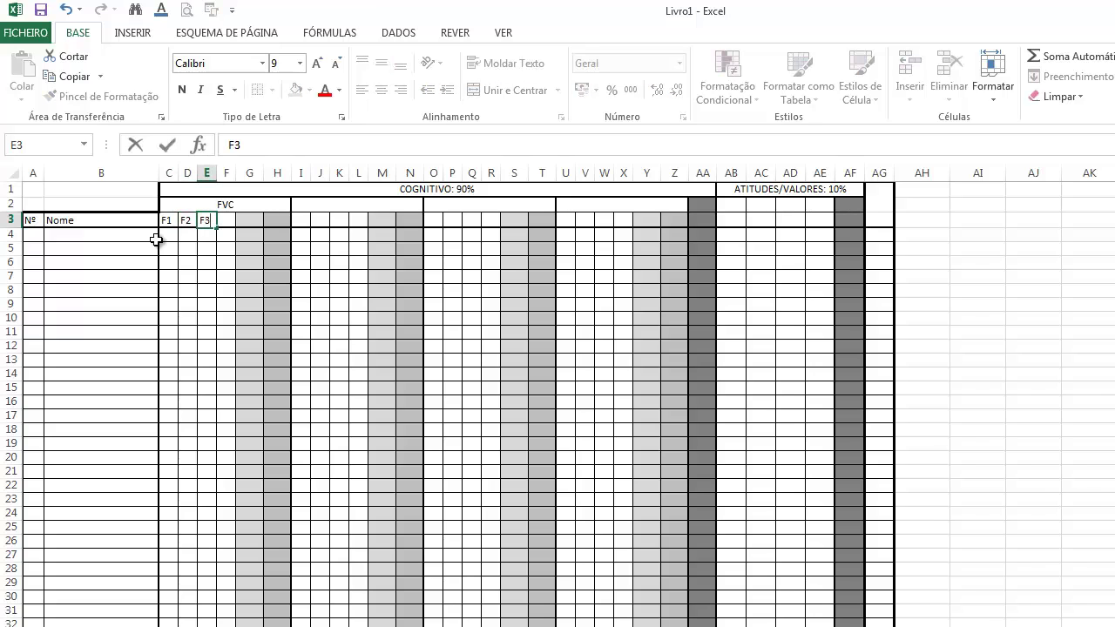
pyautogui.press('Tab')
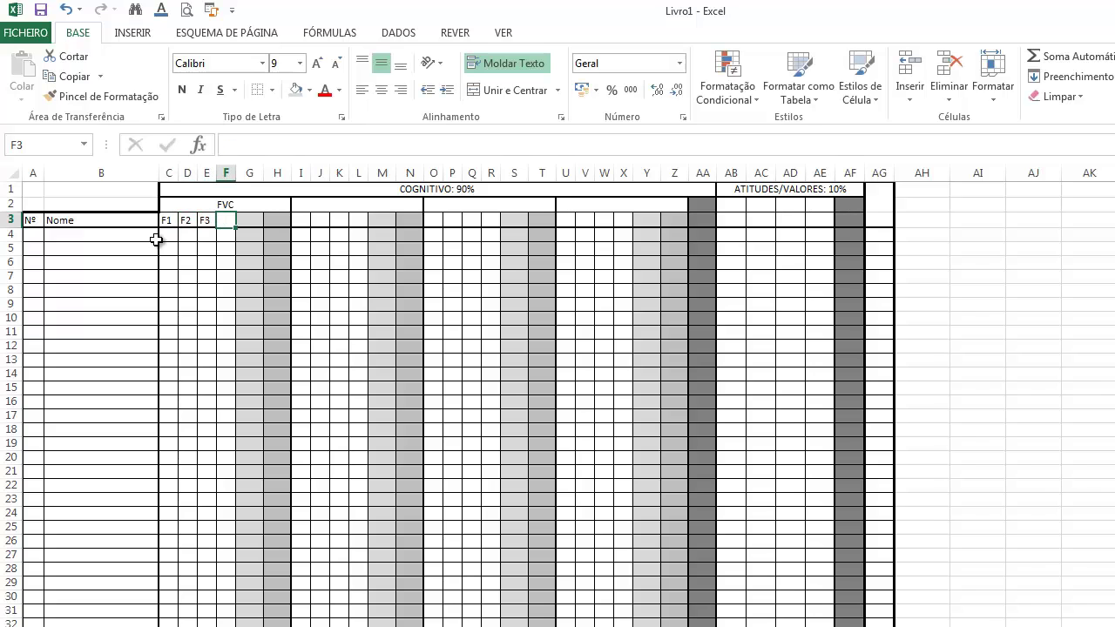
pyautogui.write('F4')
pyautogui.press('Tab')
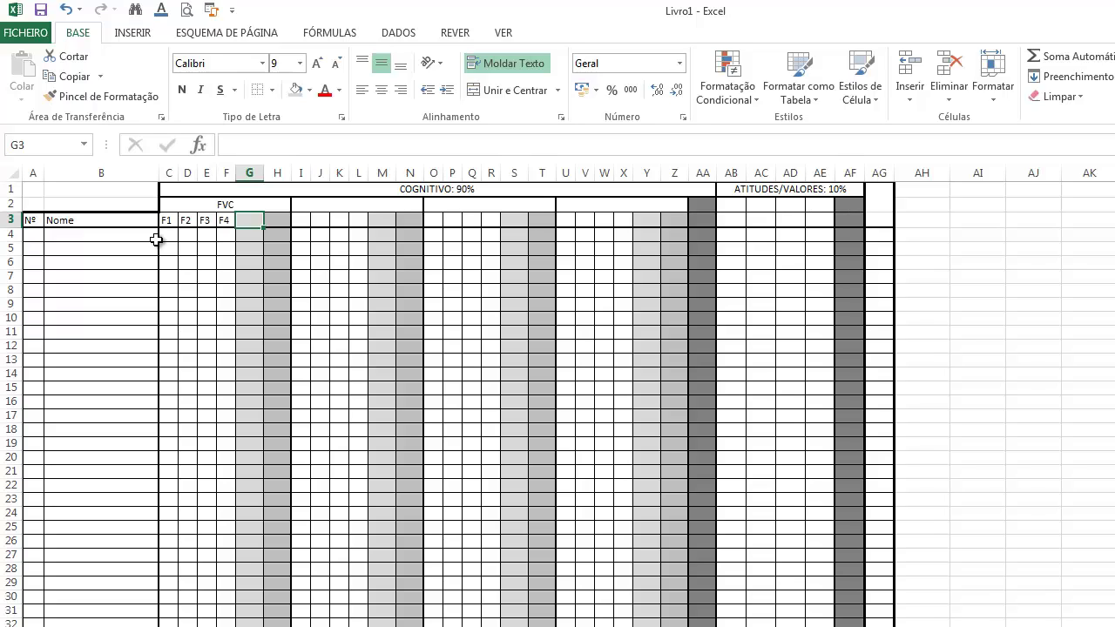
# Step: Enter the subheading TRABALHOS in the merged cell spanning columns I to N of row 2
pyautogui.press('Tab')
pyautogui.press('Tab')
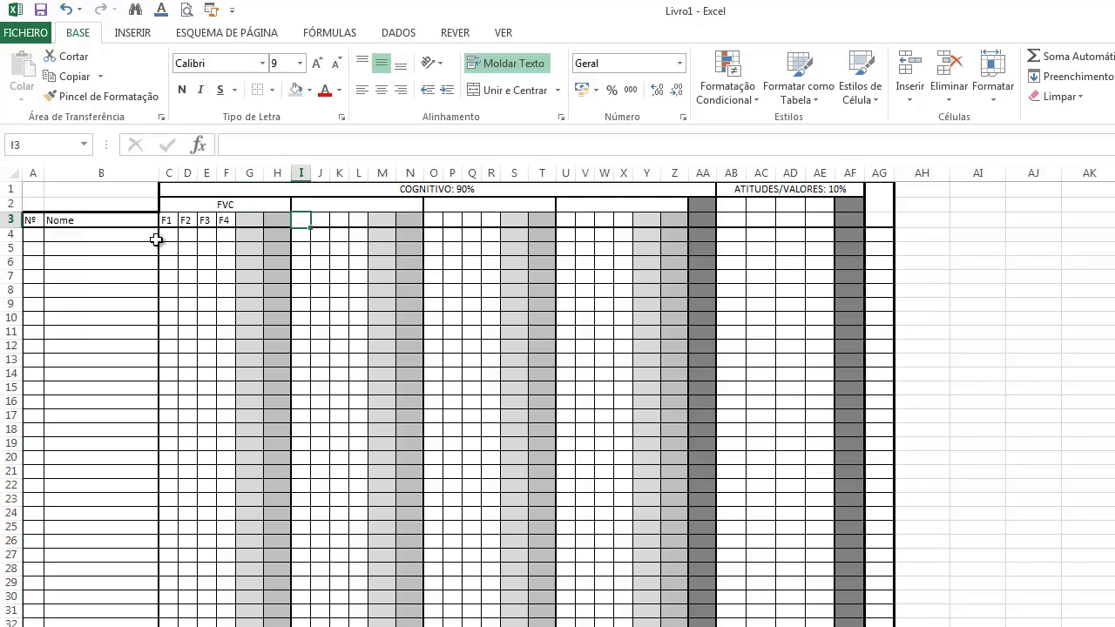
pyautogui.press('Up')
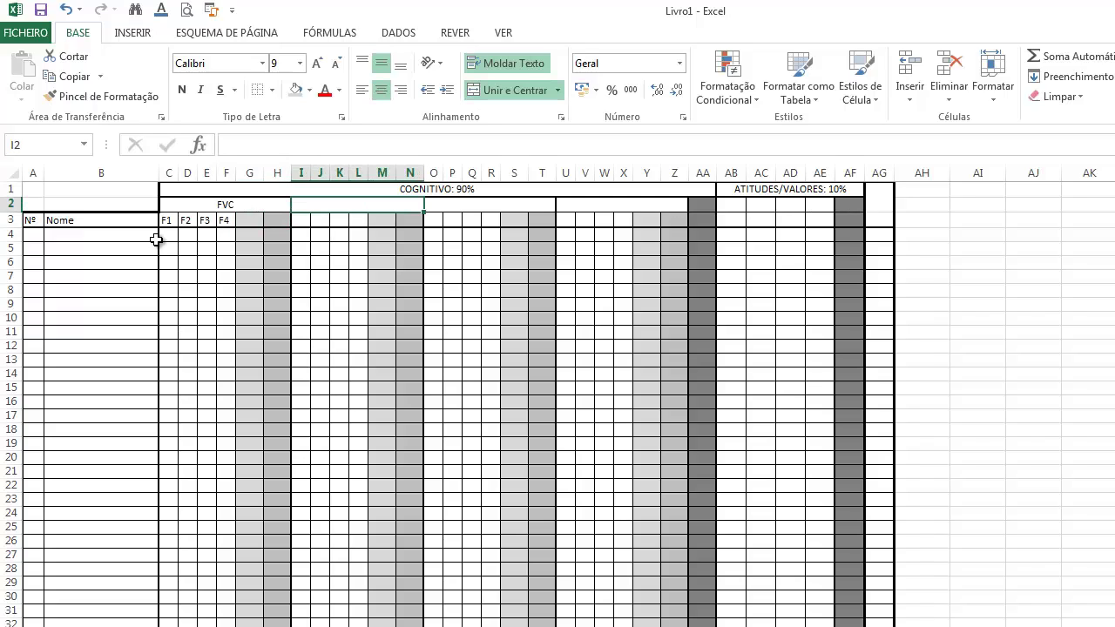
pyautogui.write('18')
pyautogui.press('BackSpace')
pyautogui.press('BackSpace')
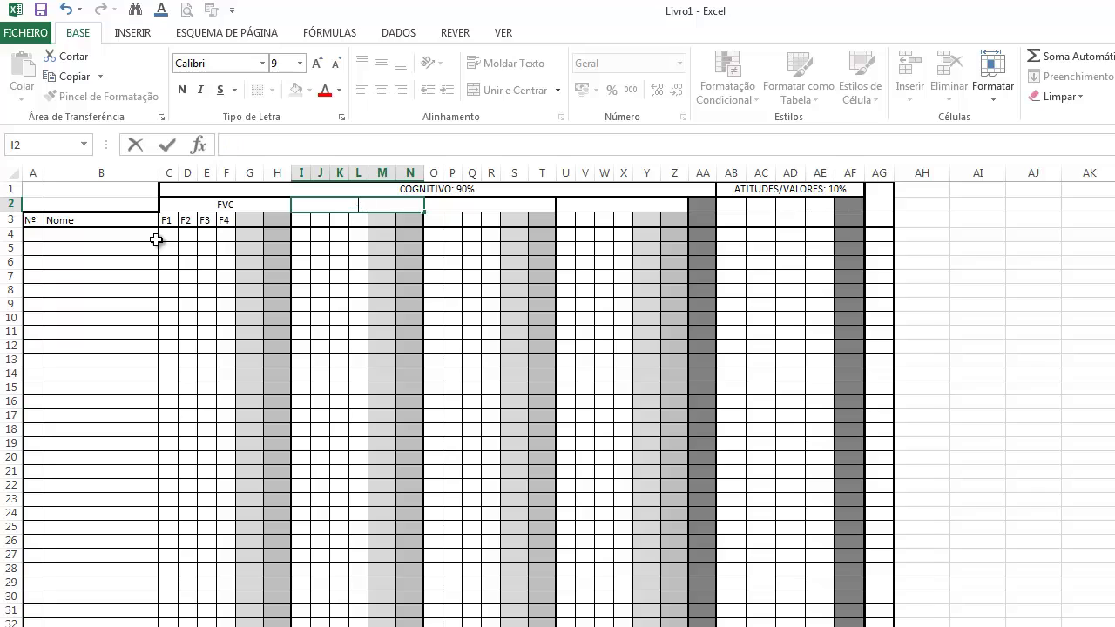
pyautogui.write('TRABALHOS')
pyautogui.press('Tab')
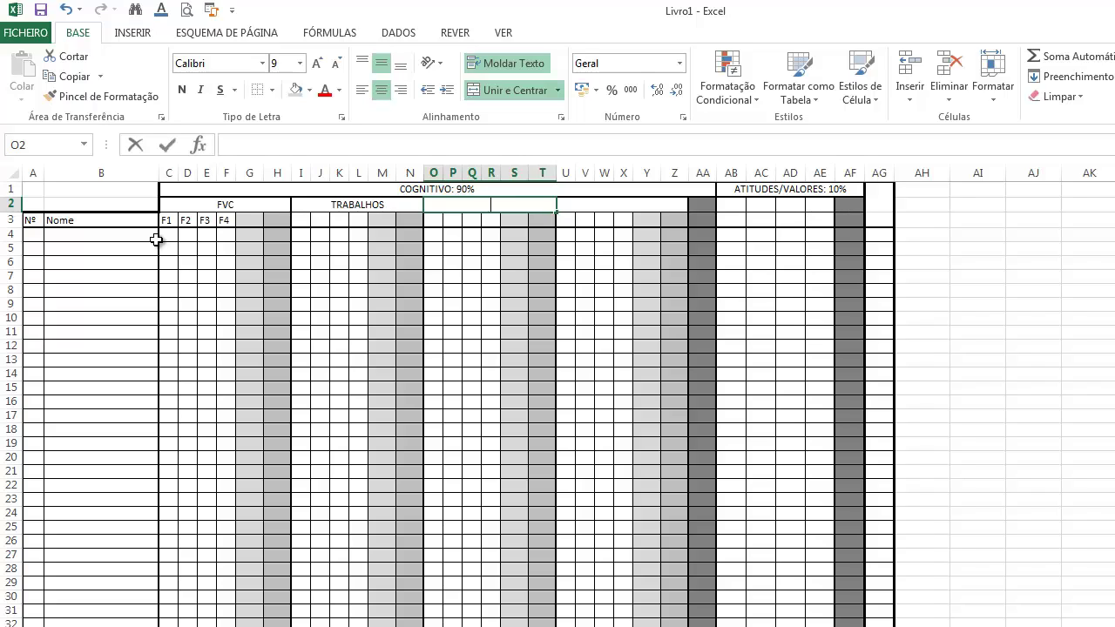
# Step: Enter the row 2 subheadings ESCRITA over columns O to T and ORAL over columns U to Z
pyautogui.write('ESCRITA')
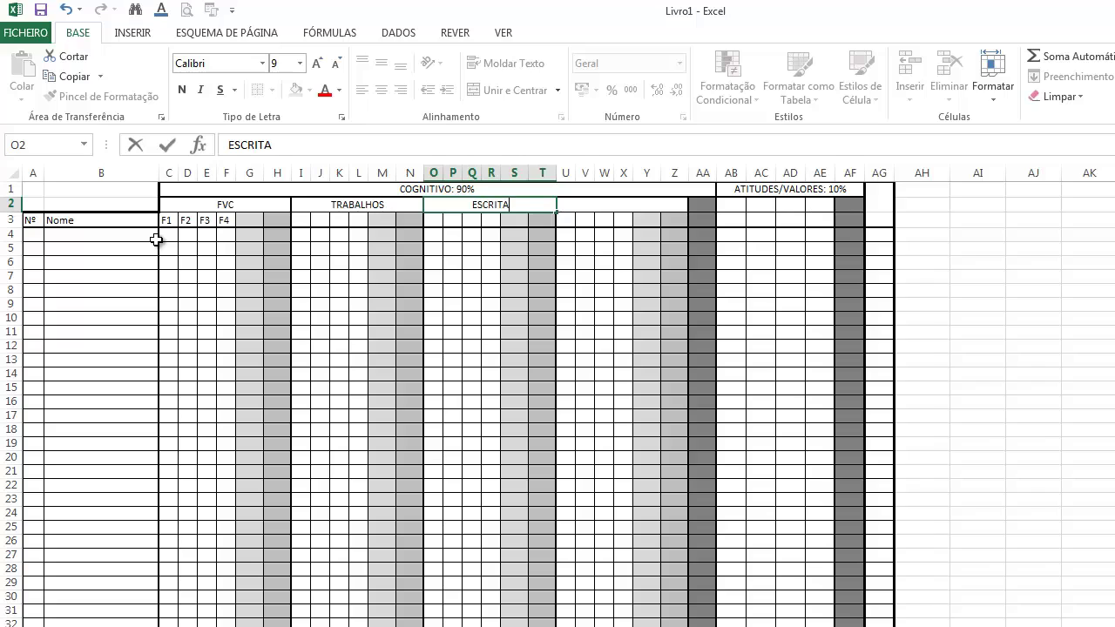
pyautogui.press('Tab')
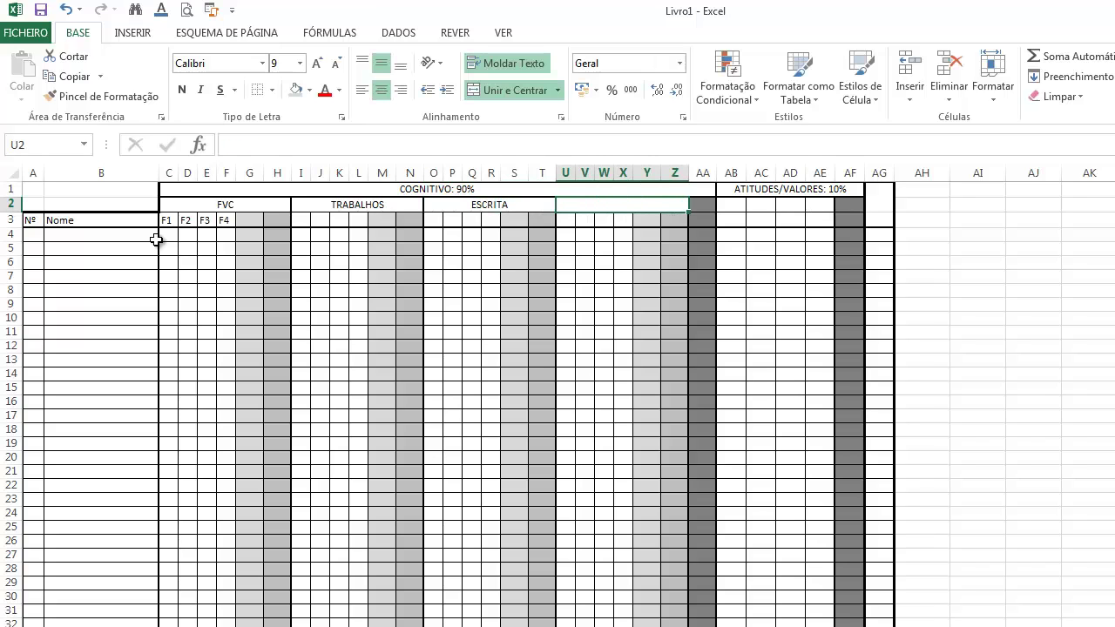
pyautogui.write('oRAL')
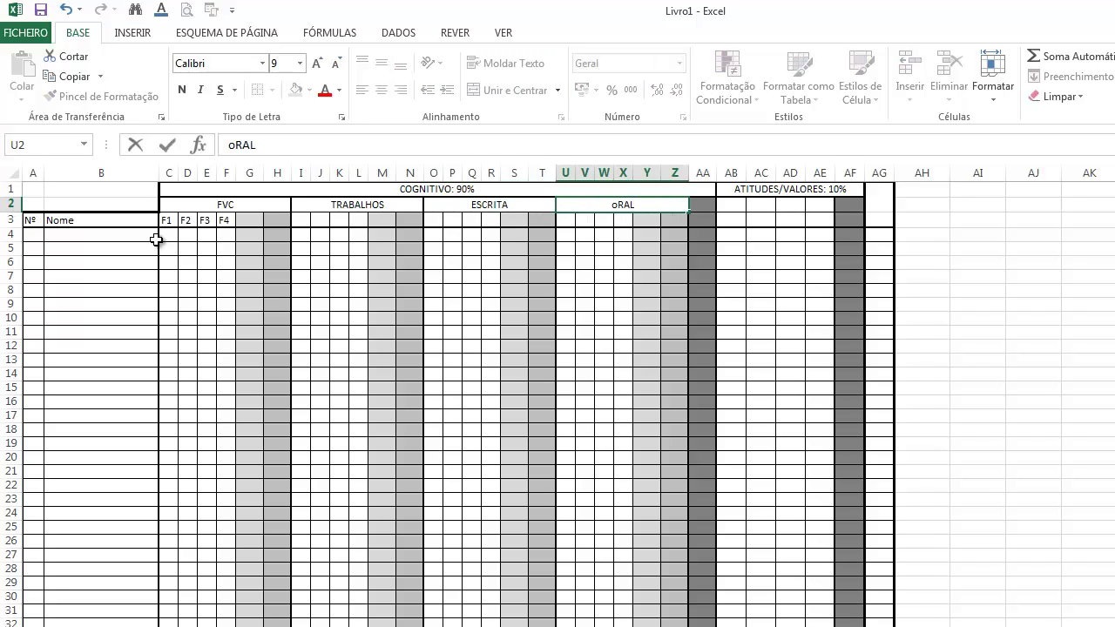
pyautogui.press('BackSpace')
pyautogui.press('BackSpace')
pyautogui.press('BackSpace')
pyautogui.press('BackSpace')
pyautogui.write('ORAL')
pyautogui.click(272, 305)
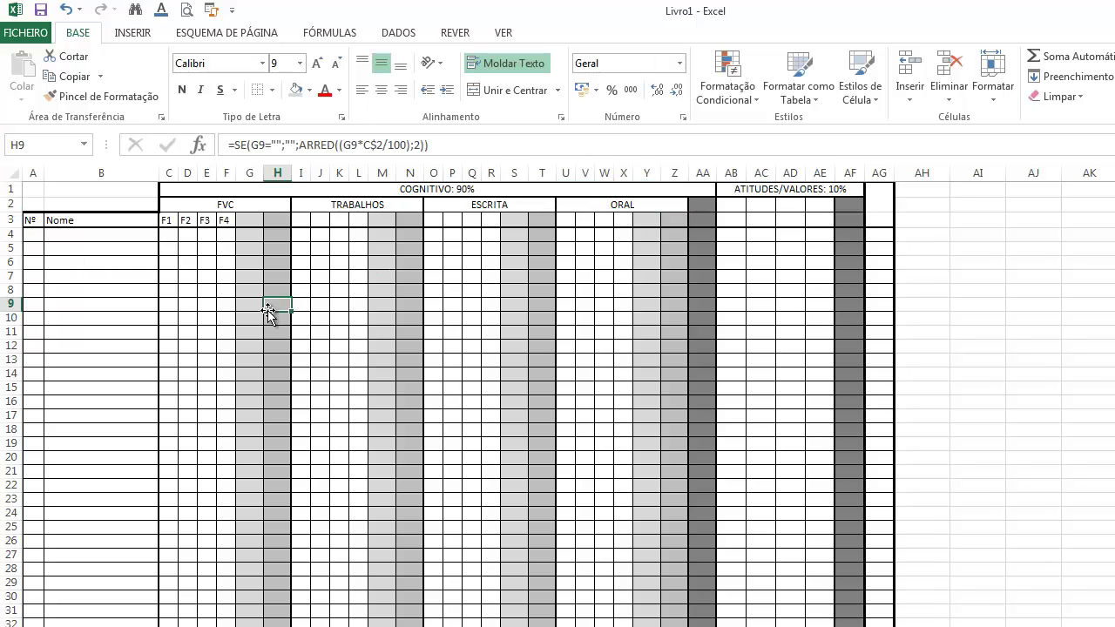
# Step: Enter the column labels T1 and T2 in cells I3 and J3 under TRABALHOS
pyautogui.click(300, 222)
pyautogui.write('T1')
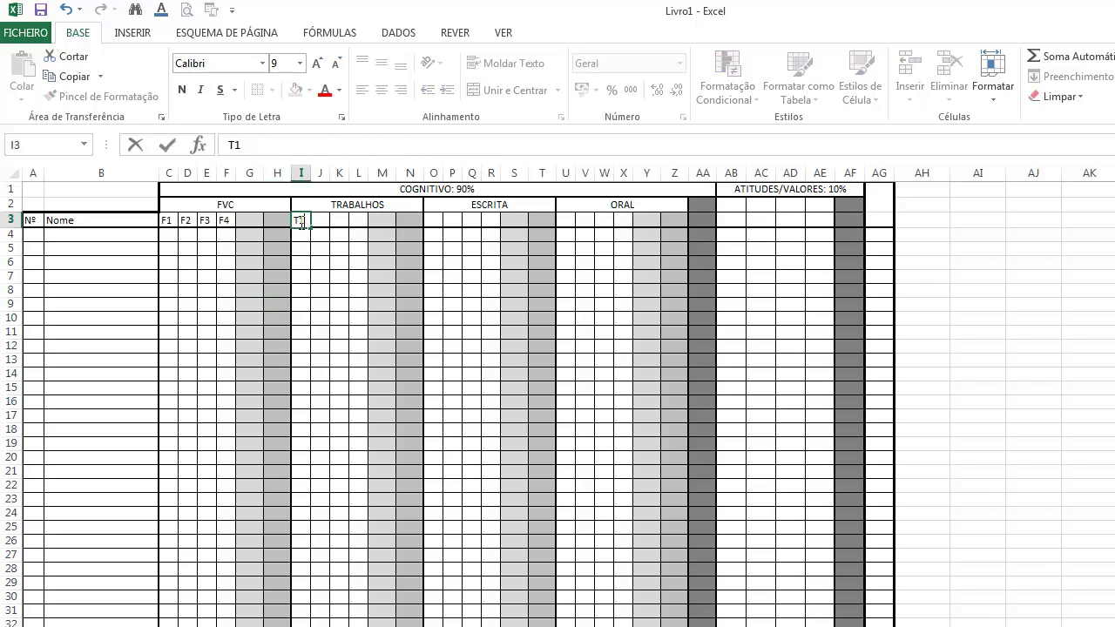
pyautogui.press('Tab')
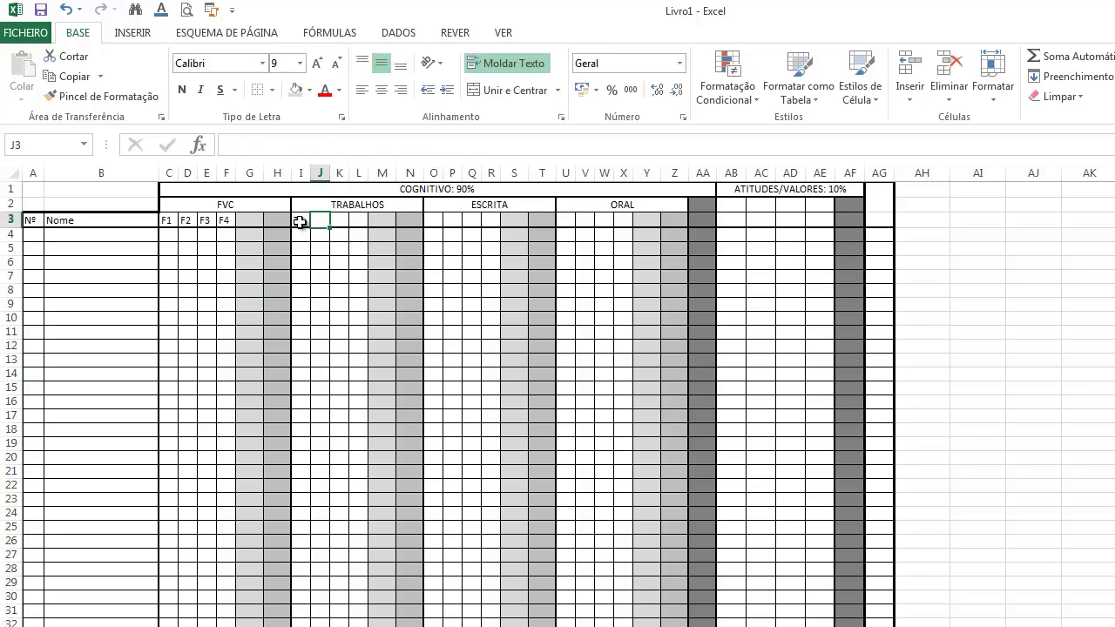
pyautogui.write('T2')
pyautogui.press('Tab')
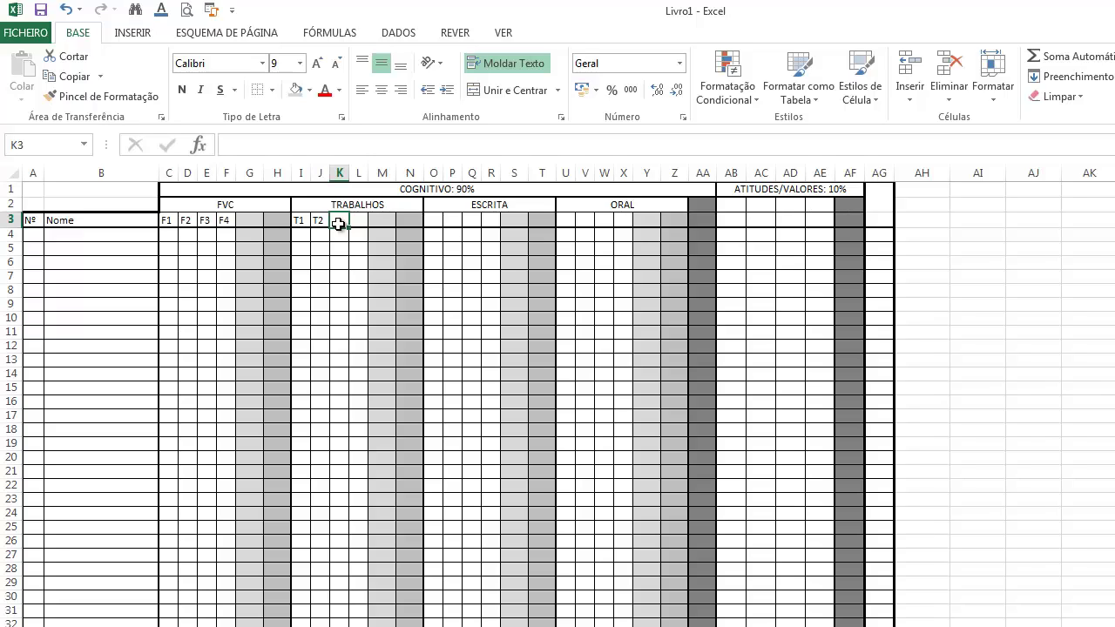
# Step: Enter 2/20/2014 as the third column label under TRABALHOS, in cell K3, and reselect that cell
pyautogui.write('2/')
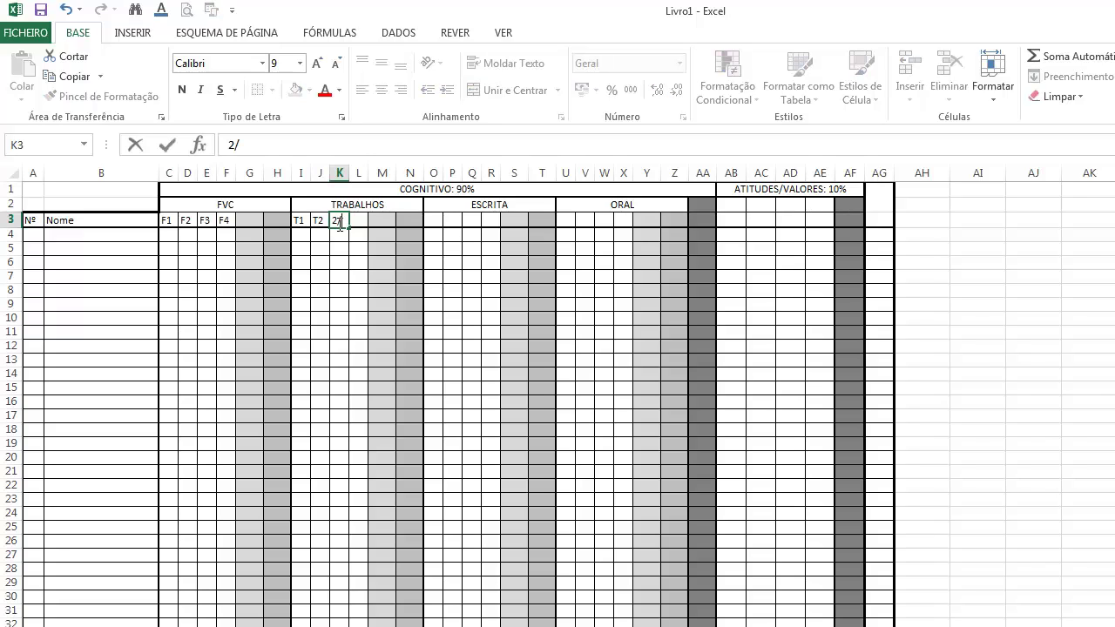
pyautogui.write('20/2014')
pyautogui.press('Return')
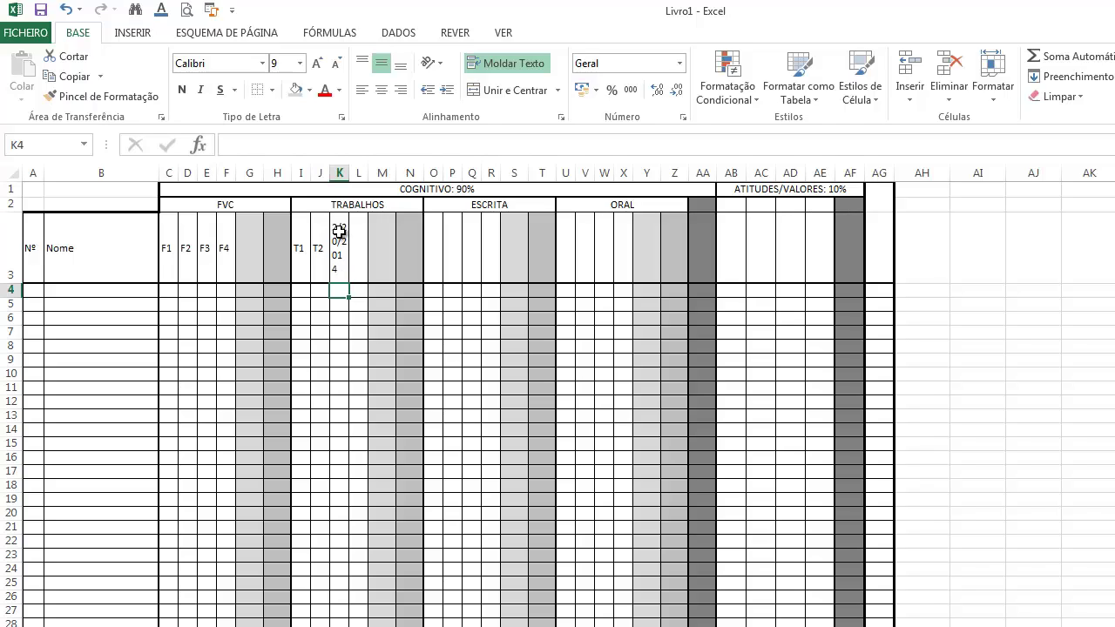
pyautogui.click(340, 252)
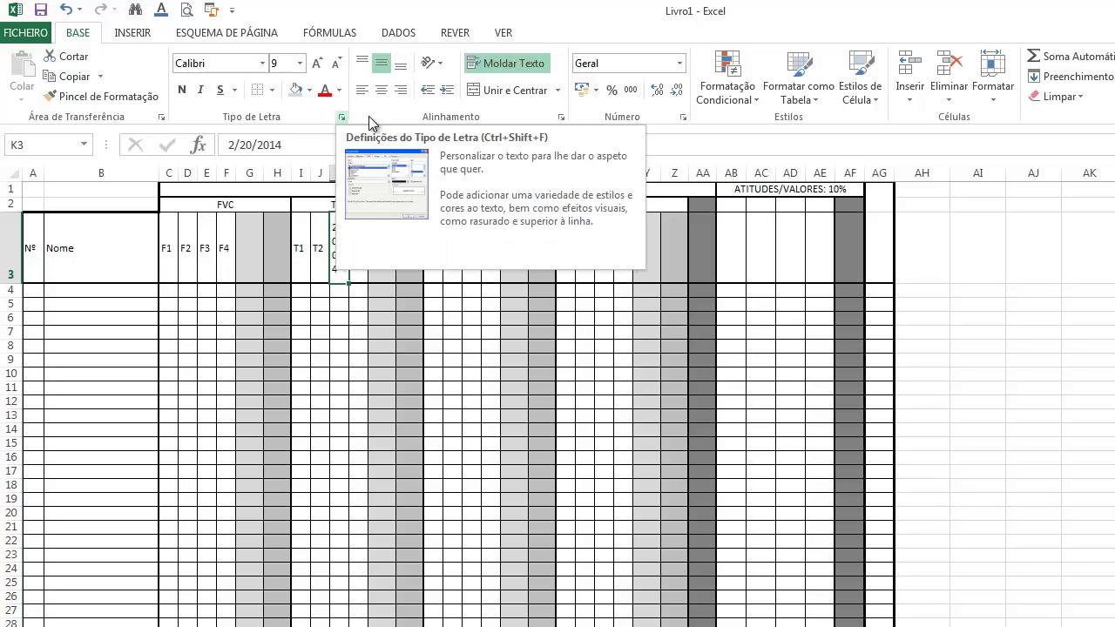
# Step: Rotate the date in cell K3 to 90 degrees and format it as bold at font size 12
pyautogui.click(562, 117)
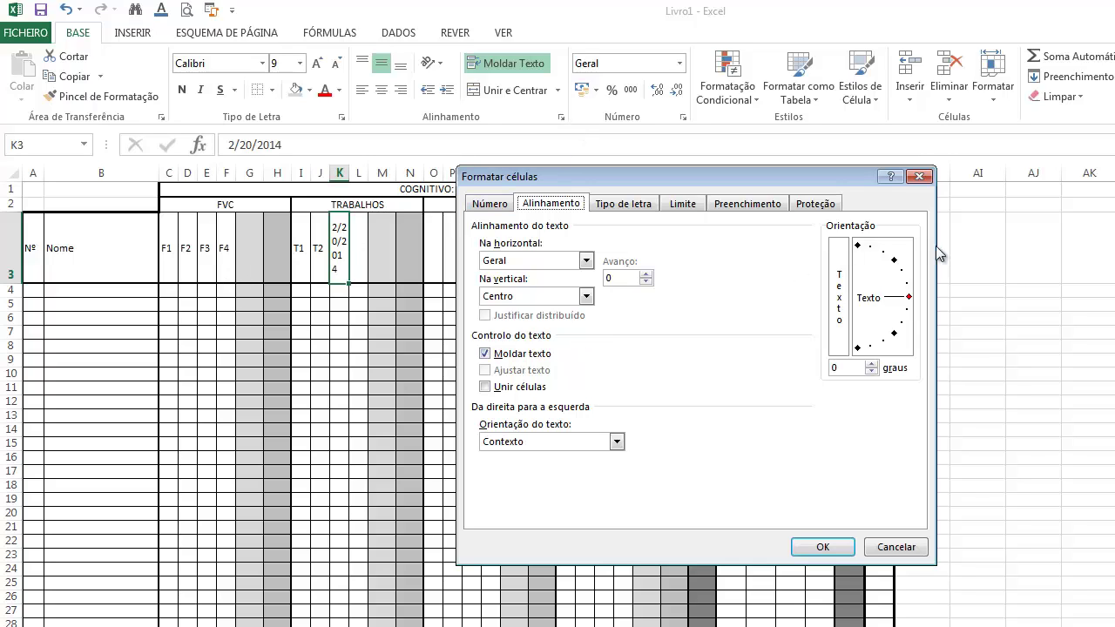
pyautogui.click(858, 248)
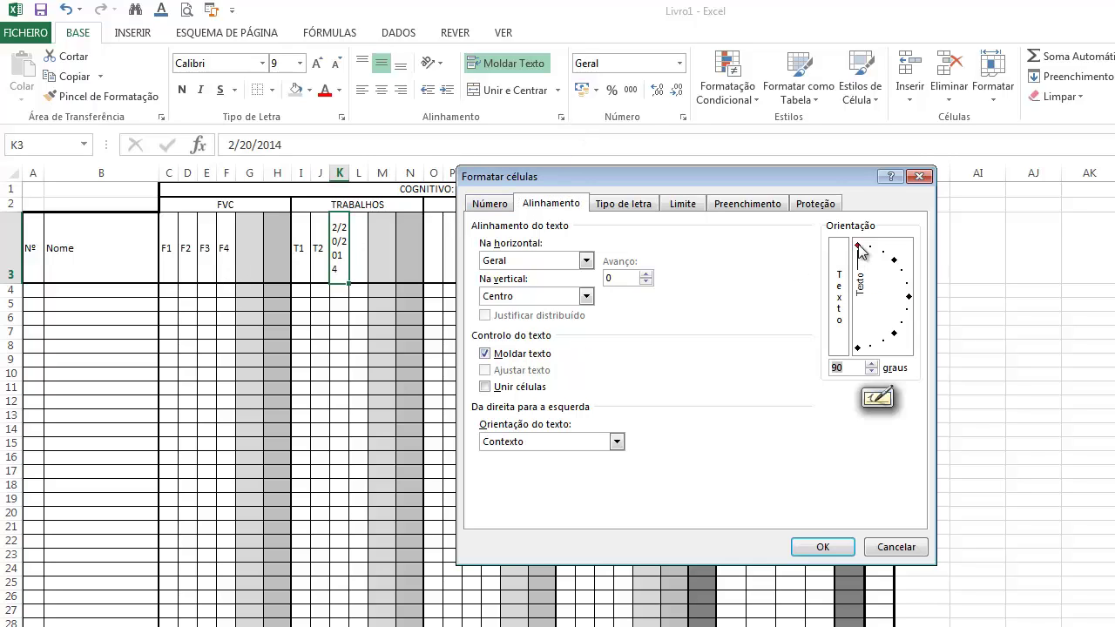
pyautogui.click(840, 545)
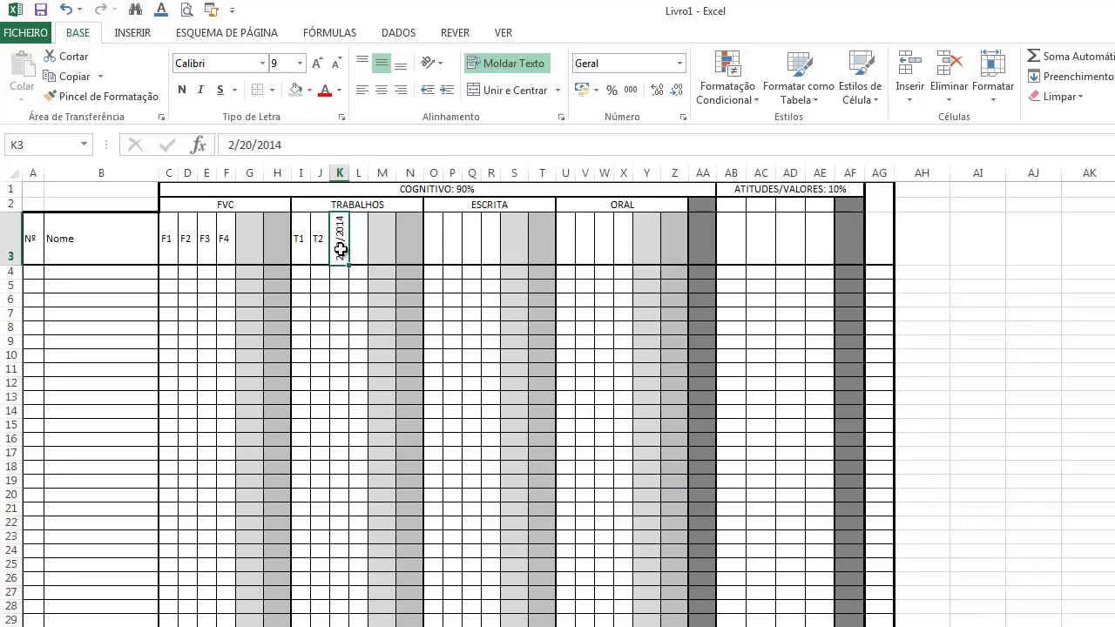
pyautogui.hotkey('ctrl', 'n')
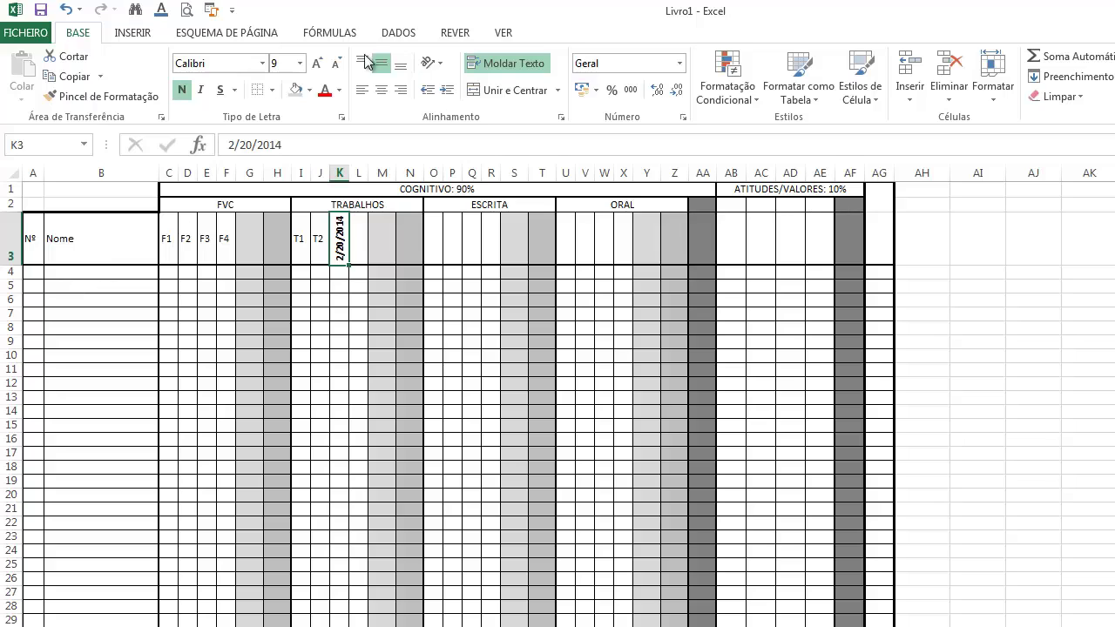
pyautogui.click(299, 63)
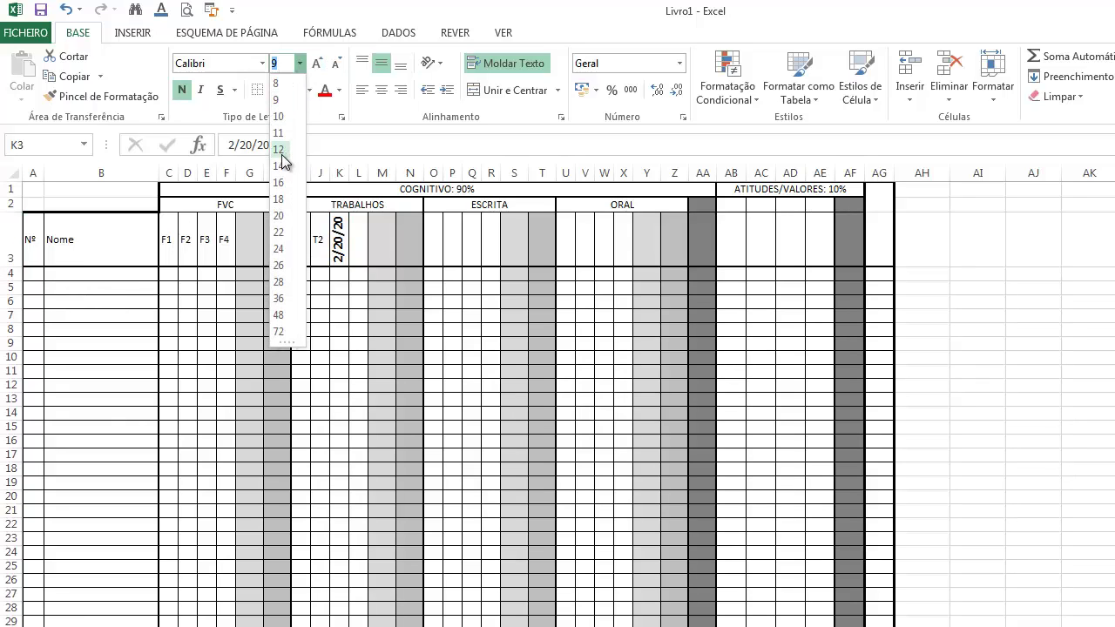
pyautogui.click(279, 149)
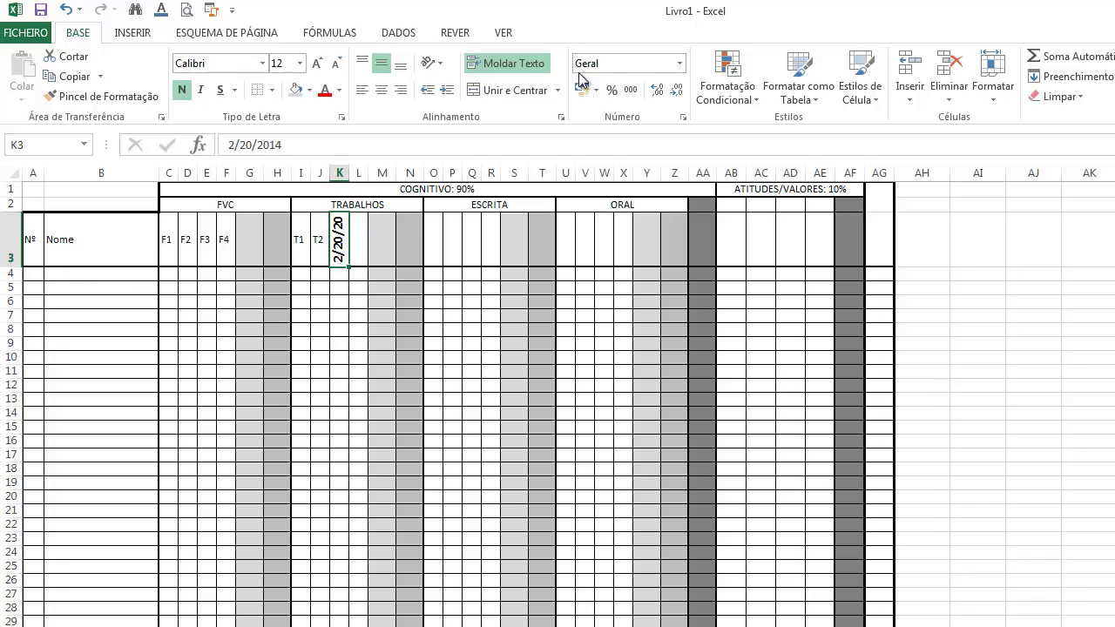
# Step: Toggle text wrapping on cell K3 and make row 3 taller to leave room above and below the date
pyautogui.click(501, 66)
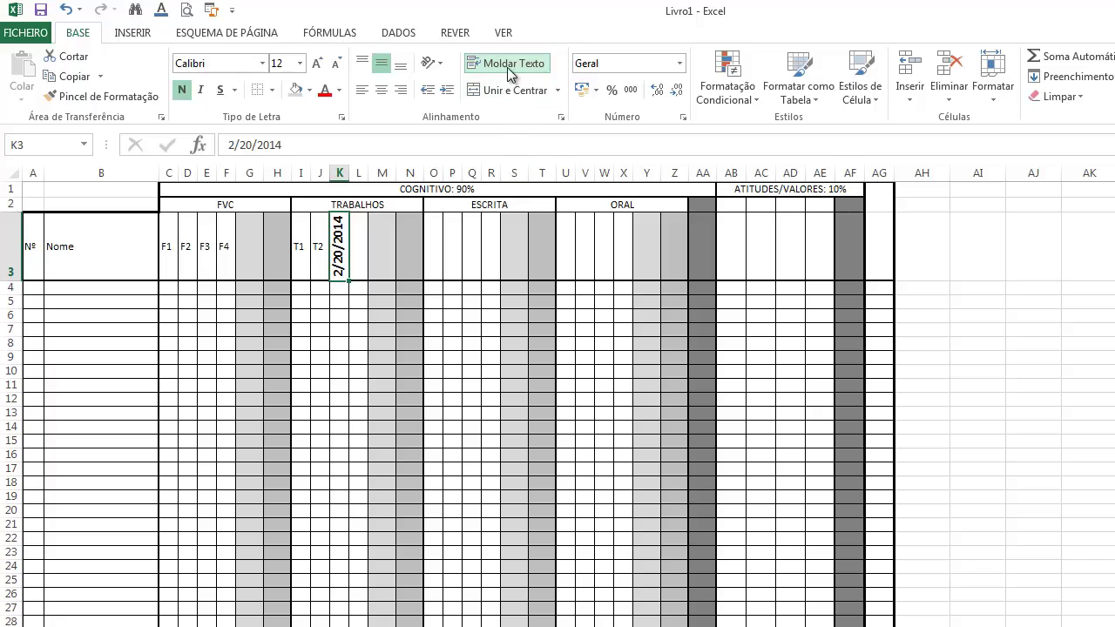
pyautogui.moveTo(13, 279); pyautogui.dragTo(19, 297)
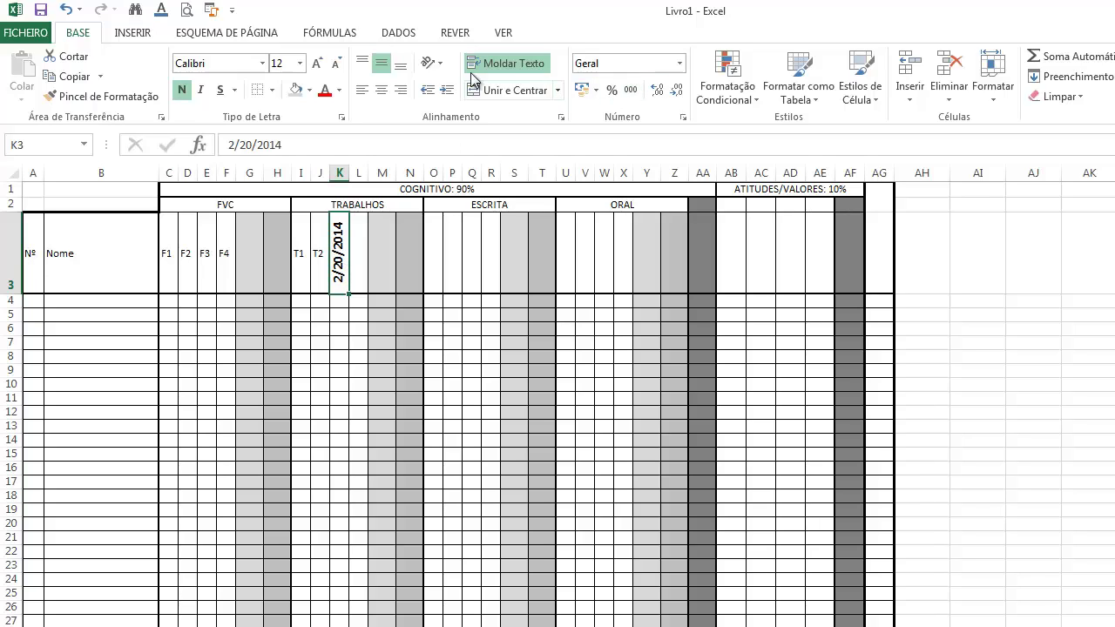
# Step: Set the text orientation of the date in cell K3 to 45 degrees
pyautogui.click(434, 63)
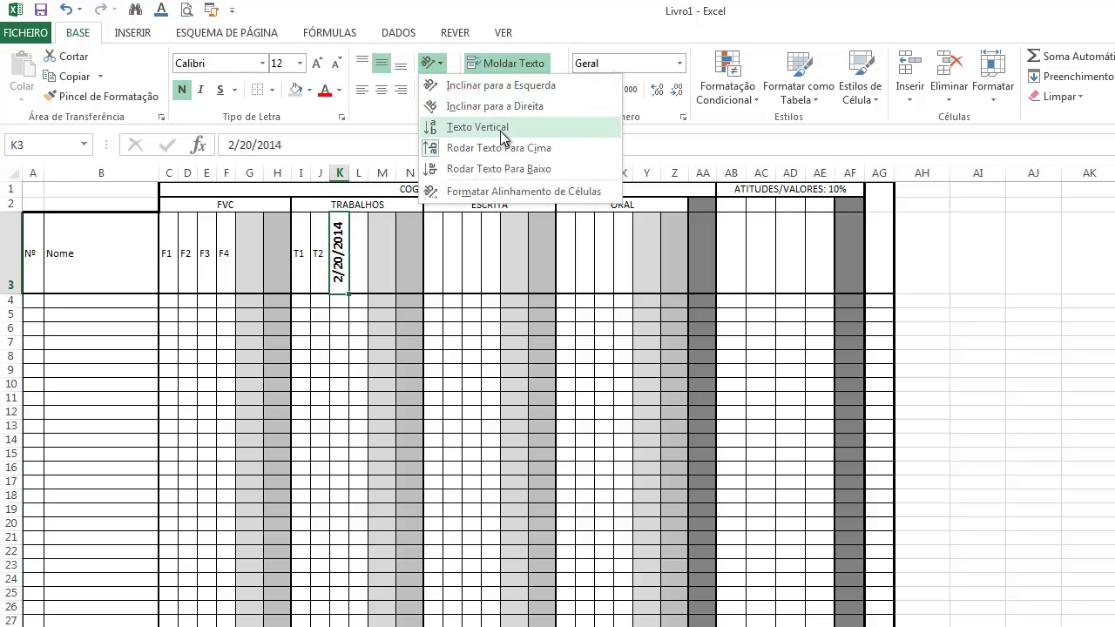
pyautogui.click(512, 192)
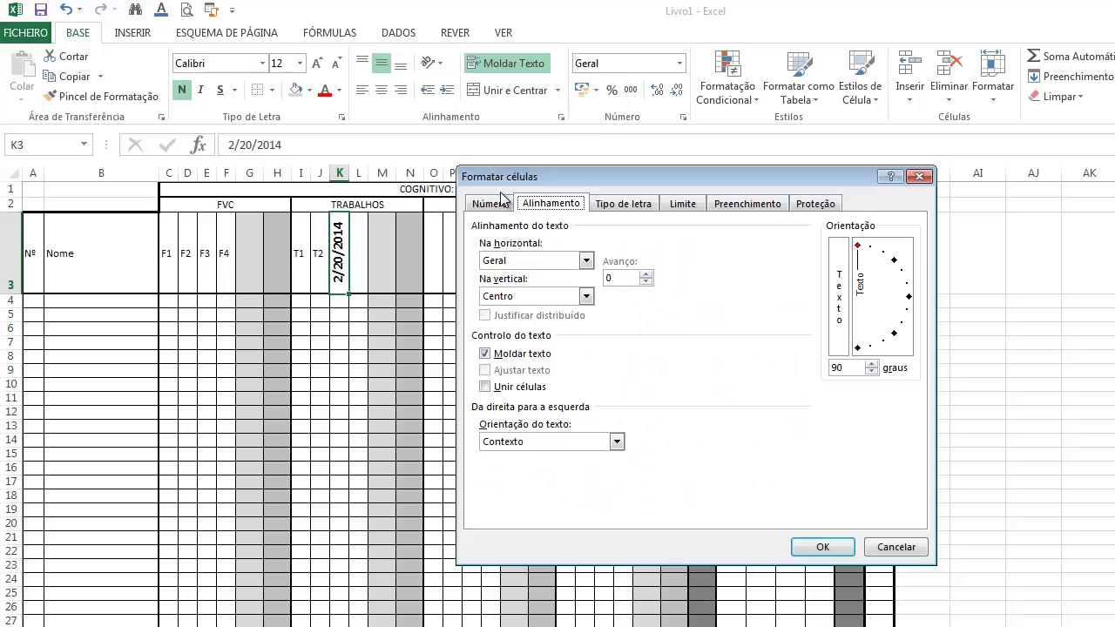
pyautogui.click(894, 261)
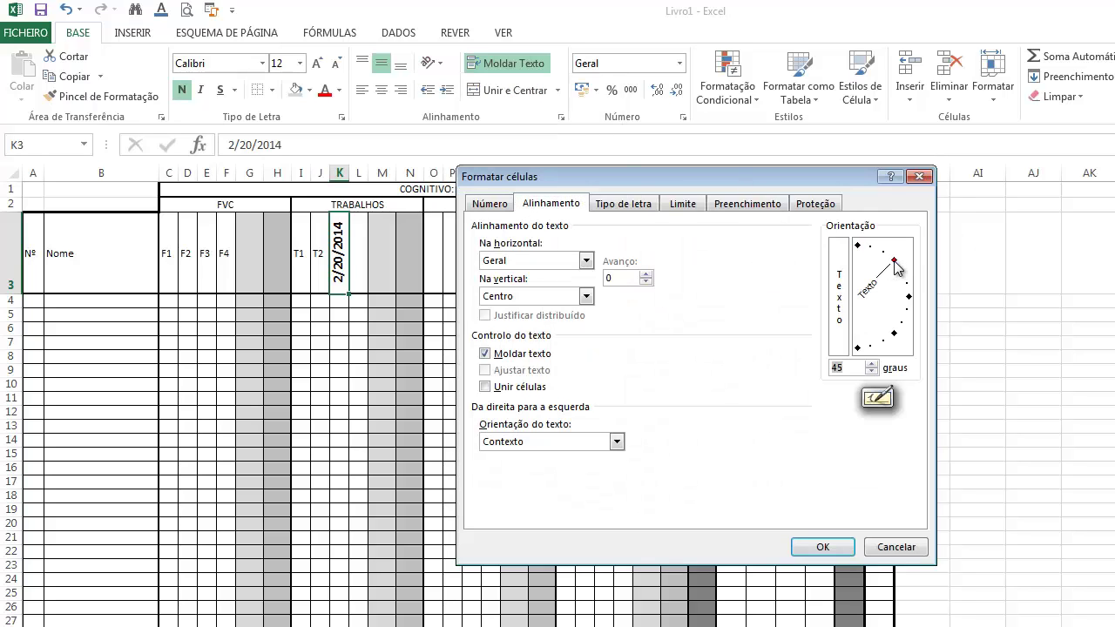
pyautogui.click(847, 548)
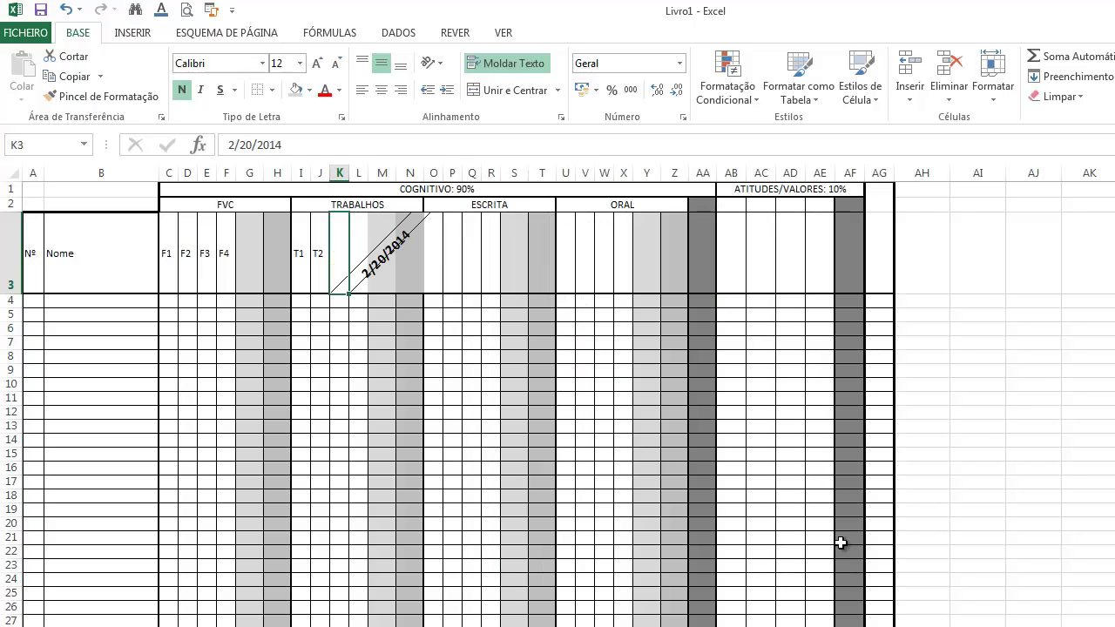
pyautogui.click(1056, 442)
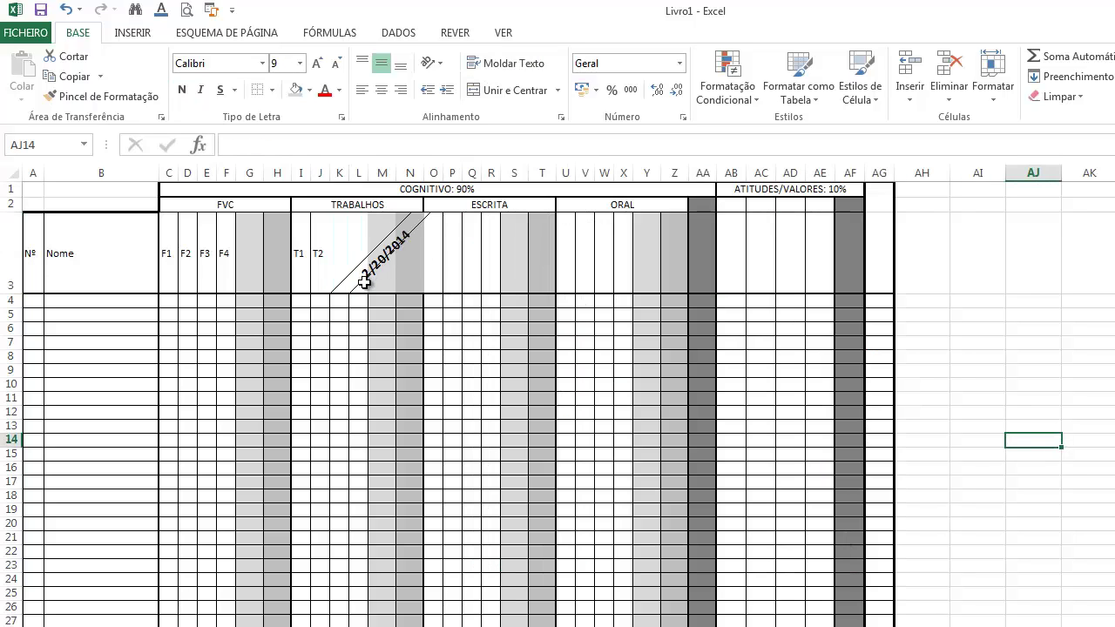
pyautogui.click(364, 282)
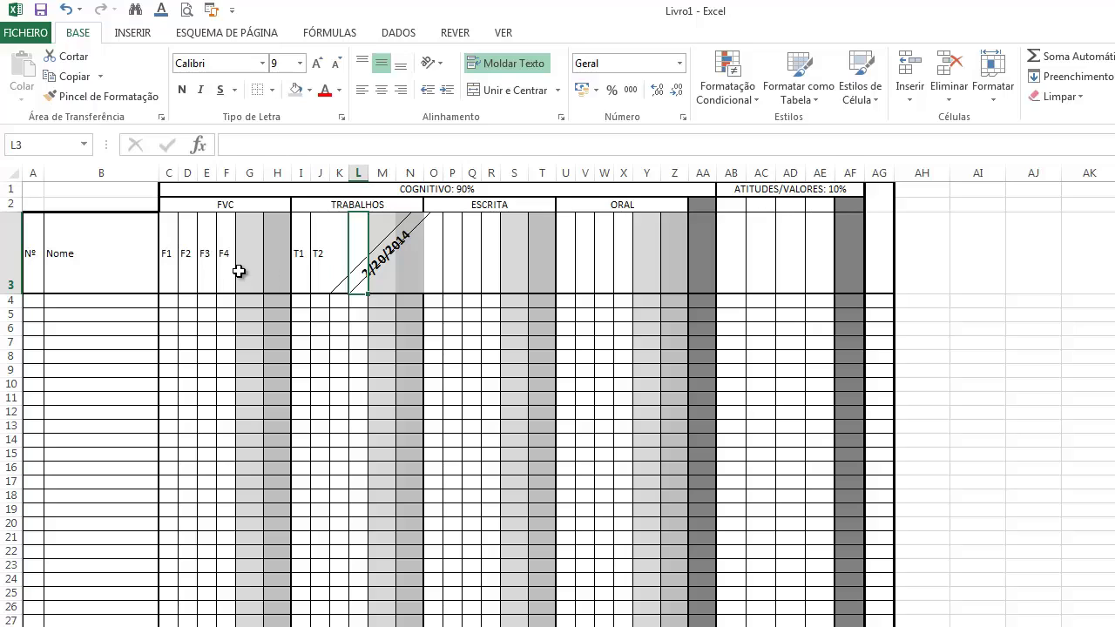
# Step: Set the text orientation of the whole label row, cells C3 to AG3, to 45 degrees
pyautogui.moveTo(169, 274); pyautogui.dragTo(869, 239)
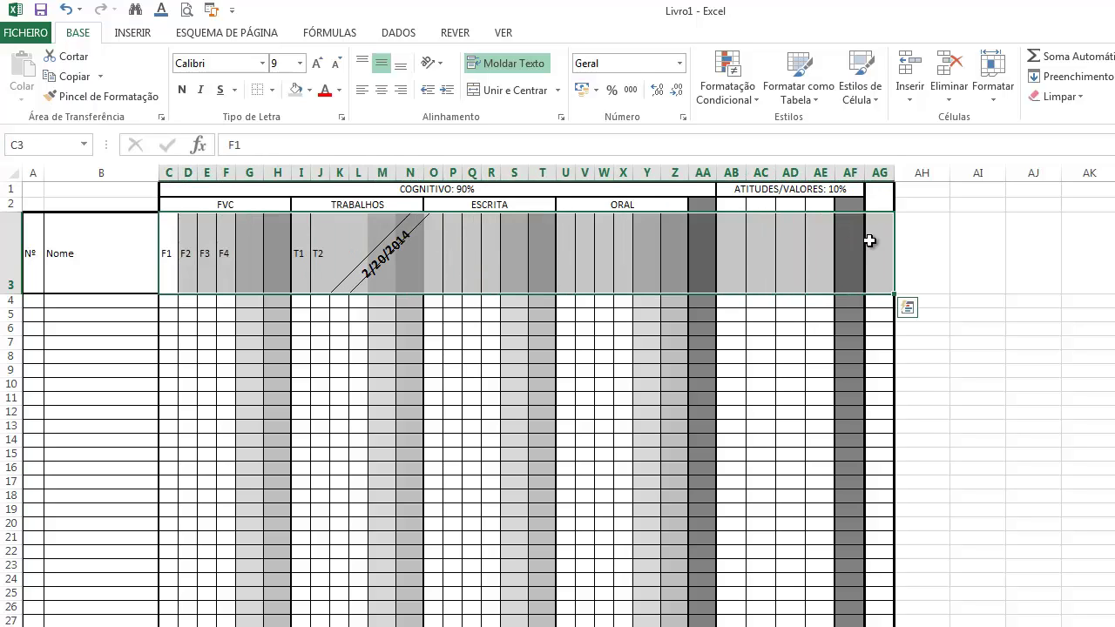
pyautogui.click(443, 64)
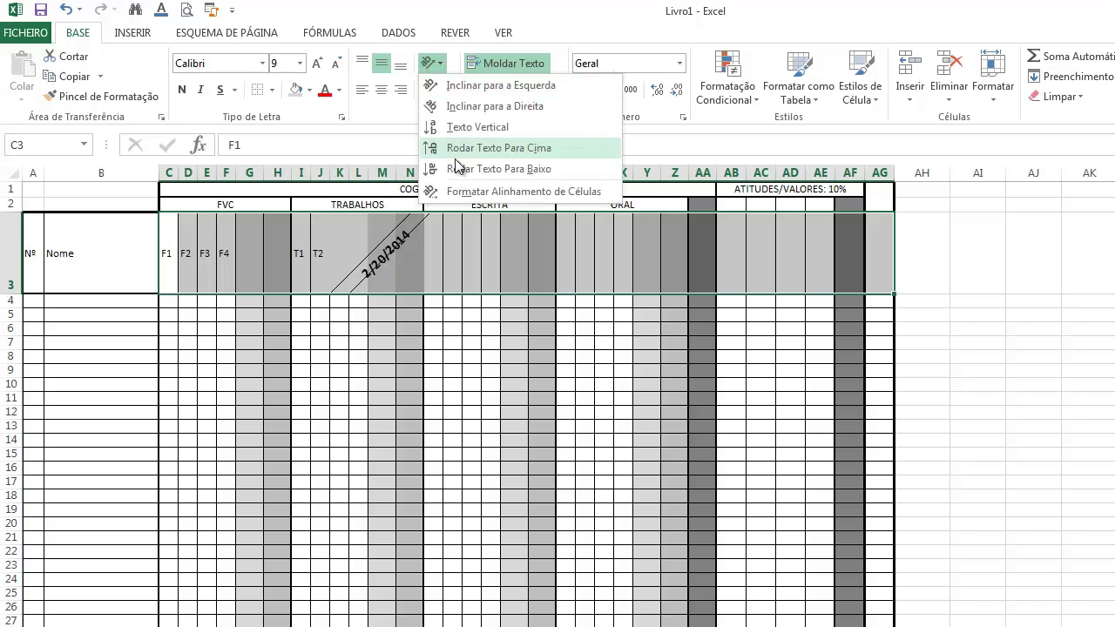
pyautogui.click(466, 192)
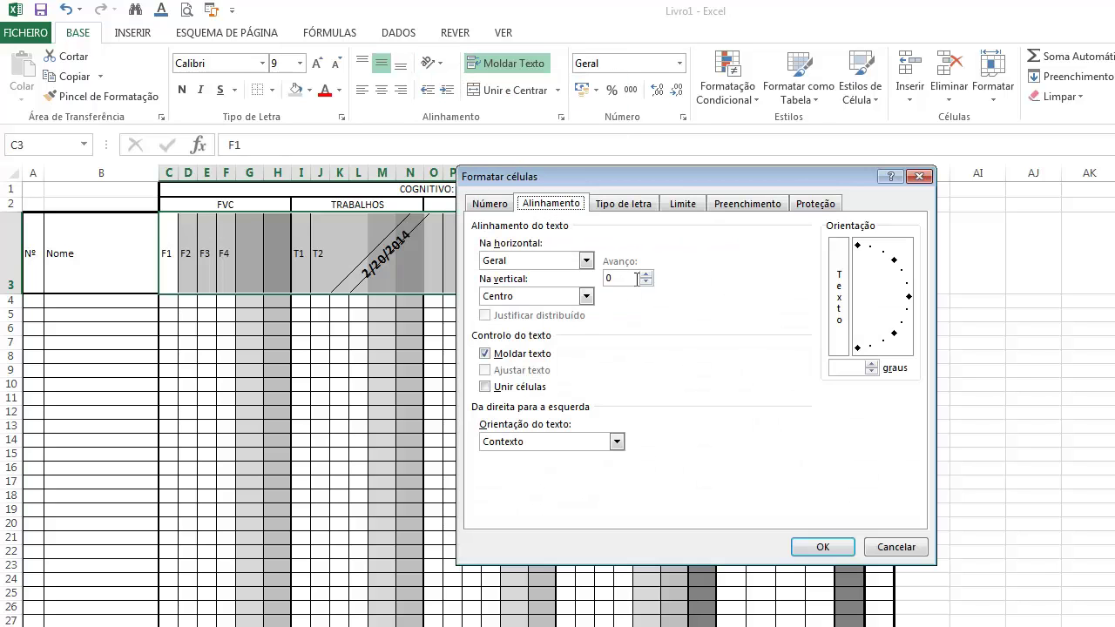
pyautogui.click(896, 261)
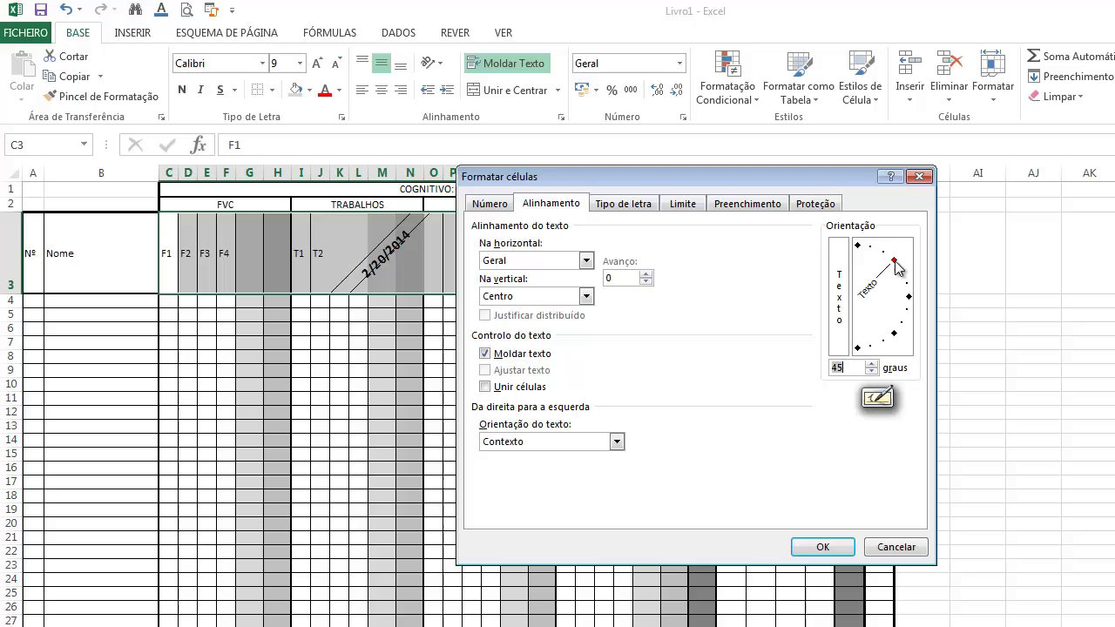
pyautogui.click(823, 546)
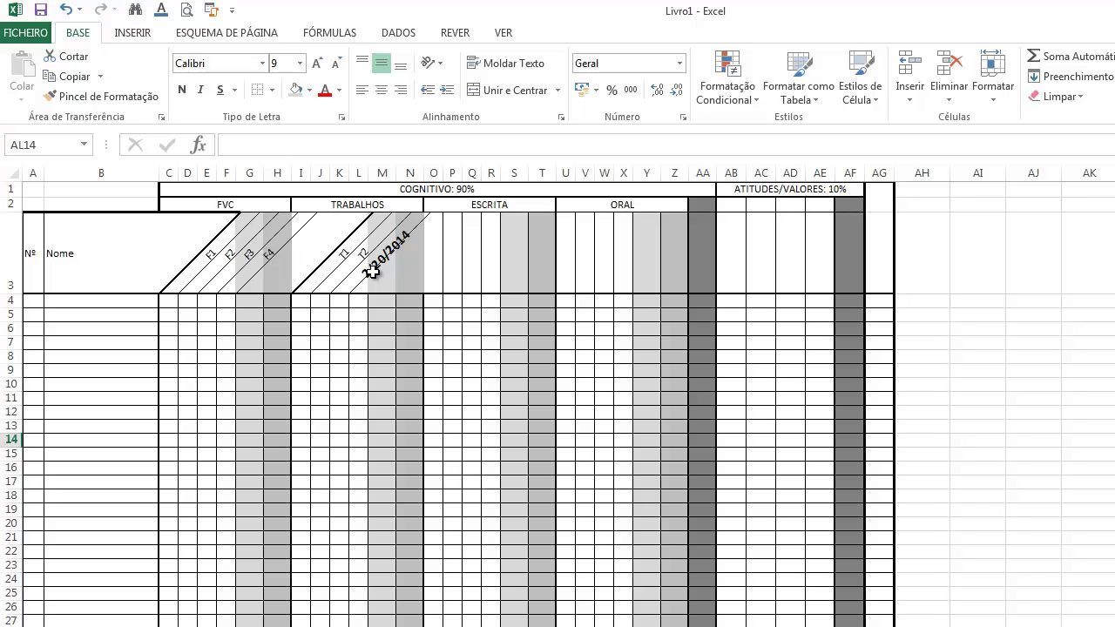
# Step: Undo both 45-degree orientation changes in row 3
pyautogui.hotkey('ctrl', 'z')
pyautogui.hotkey('ctrl', 'z')
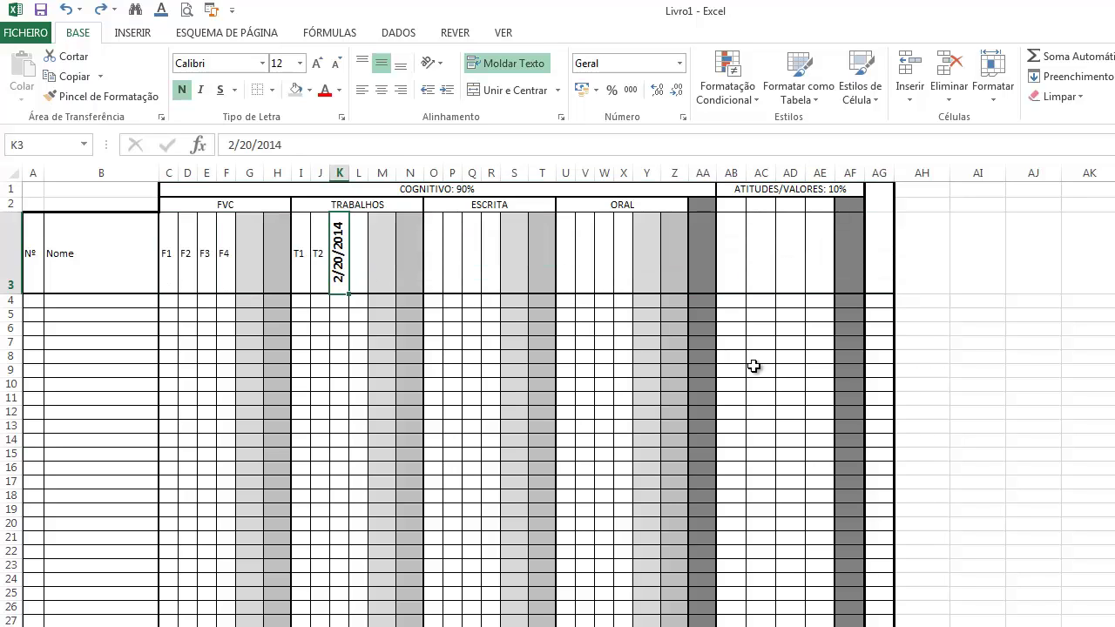
pyautogui.click(875, 350)
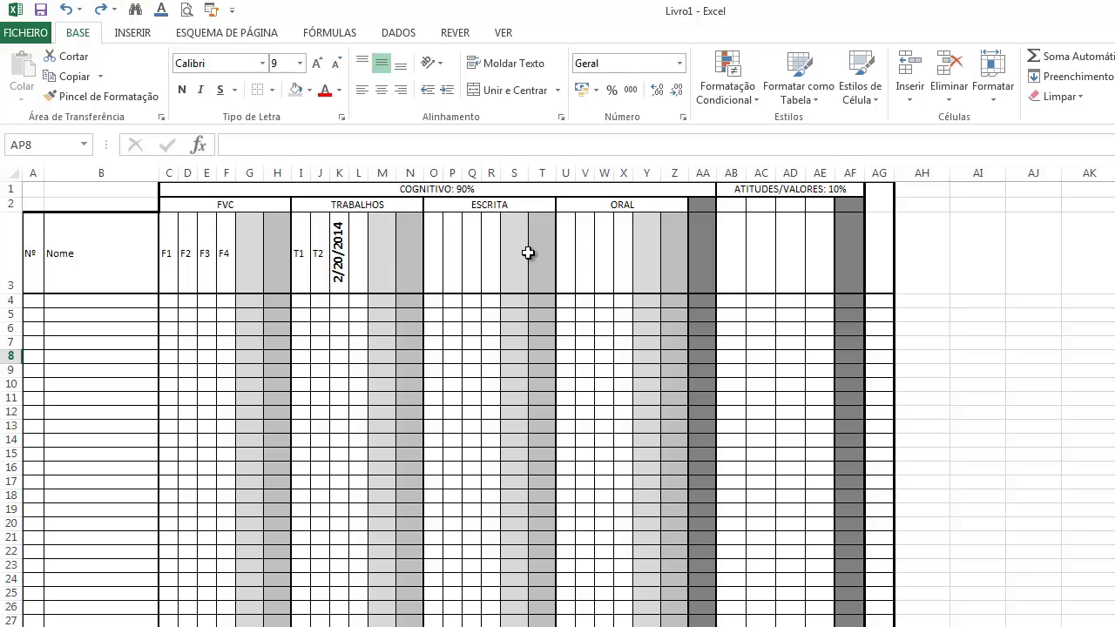
# Step: Replace the date in cell K3 with T3 and enter T4 in cell L3 under TRABALHOS
pyautogui.click(339, 256)
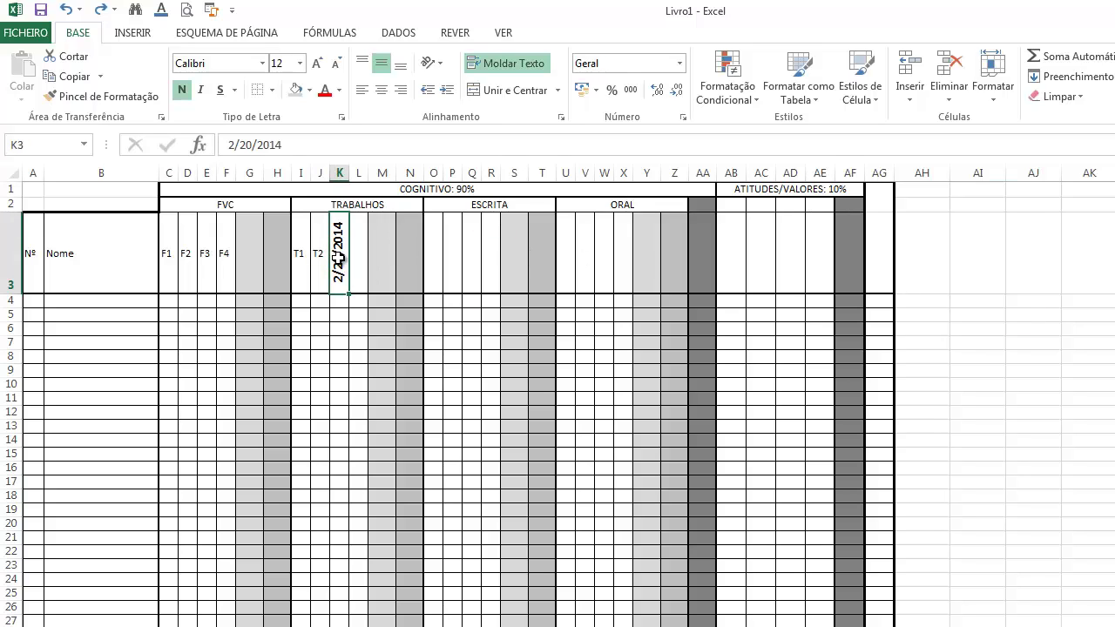
pyautogui.write('T3')
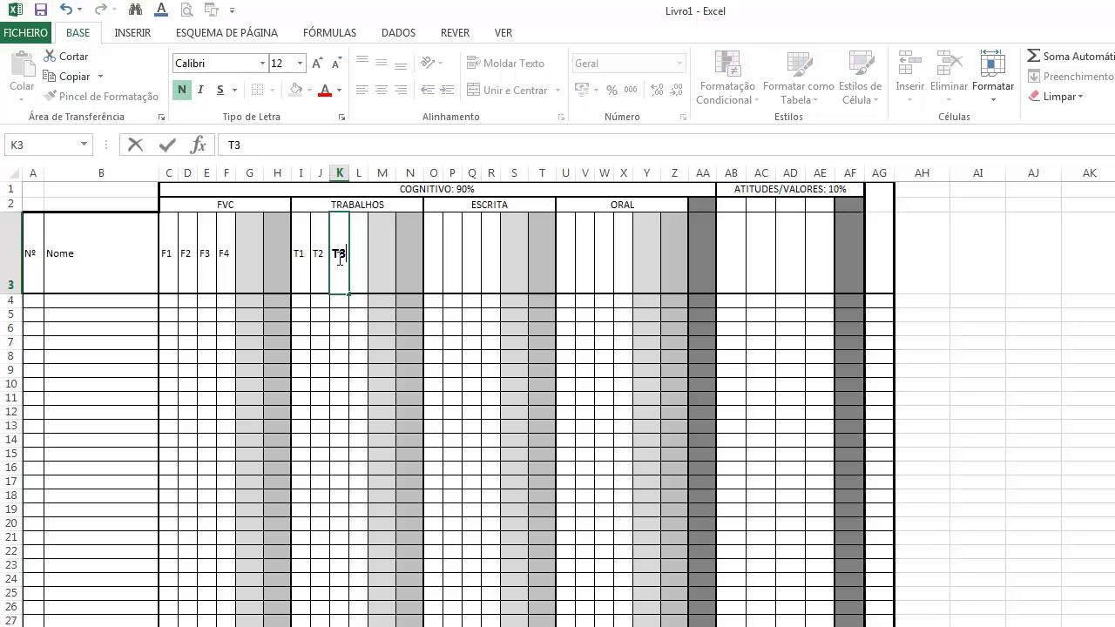
pyautogui.press('Tab')
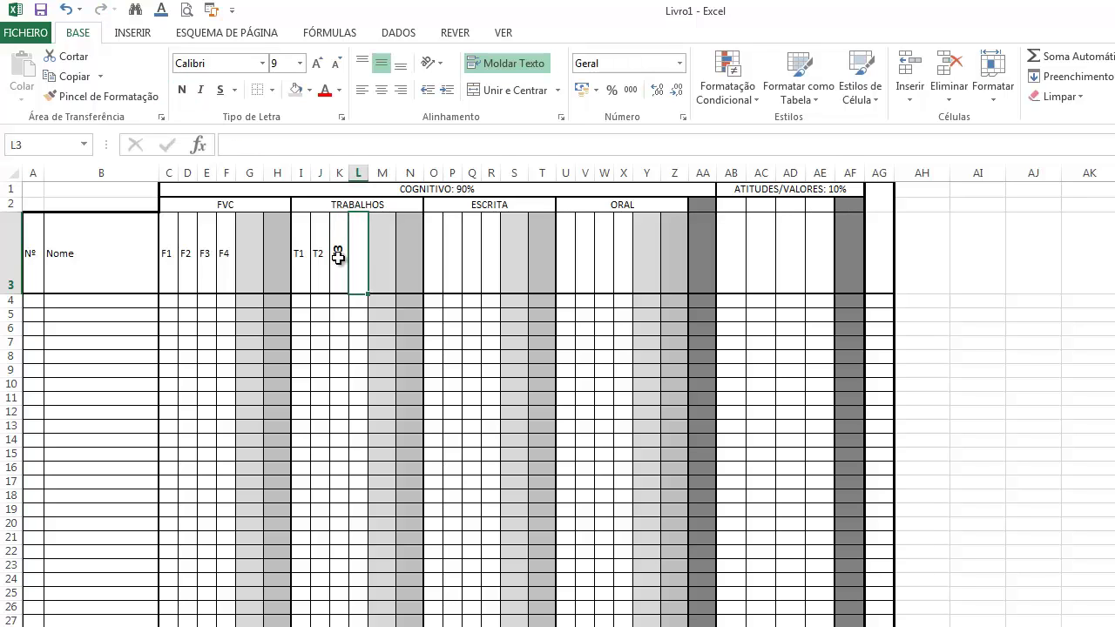
pyautogui.write('T4')
pyautogui.press('Tab')
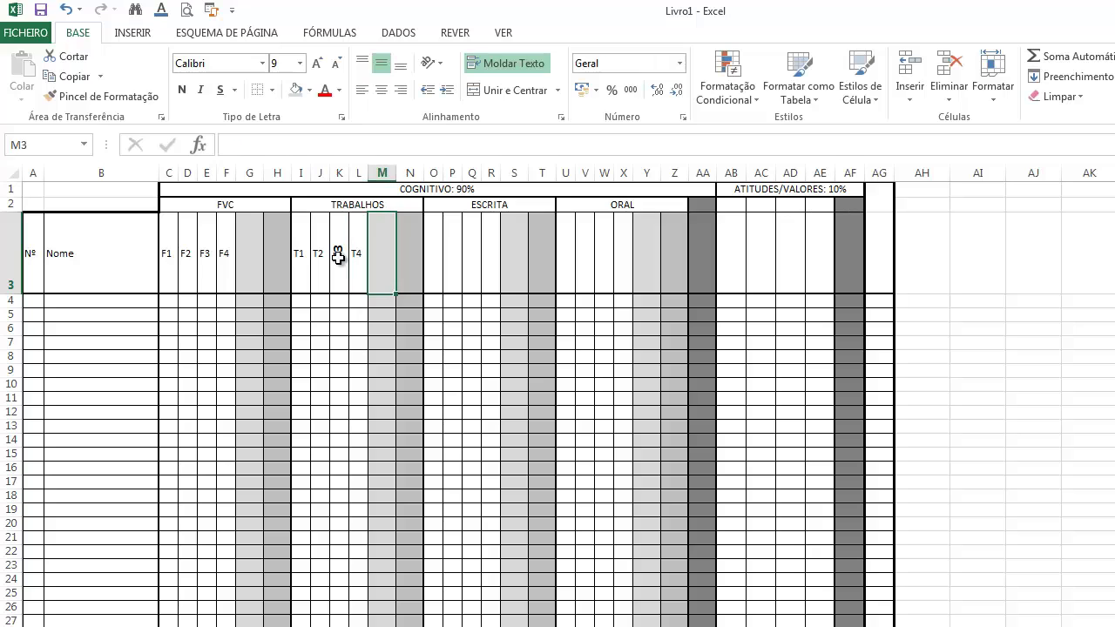
# Step: Set the text orientation of the TRABALHOS labels in cells I3 to L3 to 0 degrees
pyautogui.press('Left')
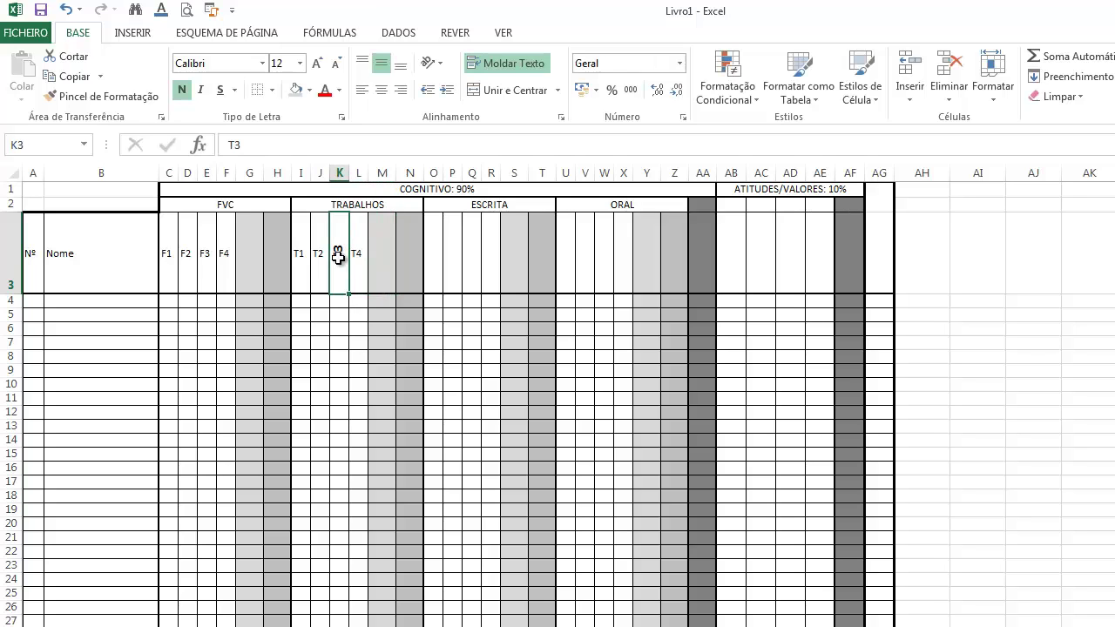
pyautogui.moveTo(299, 253); pyautogui.dragTo(357, 253)
pyautogui.click(443, 65)
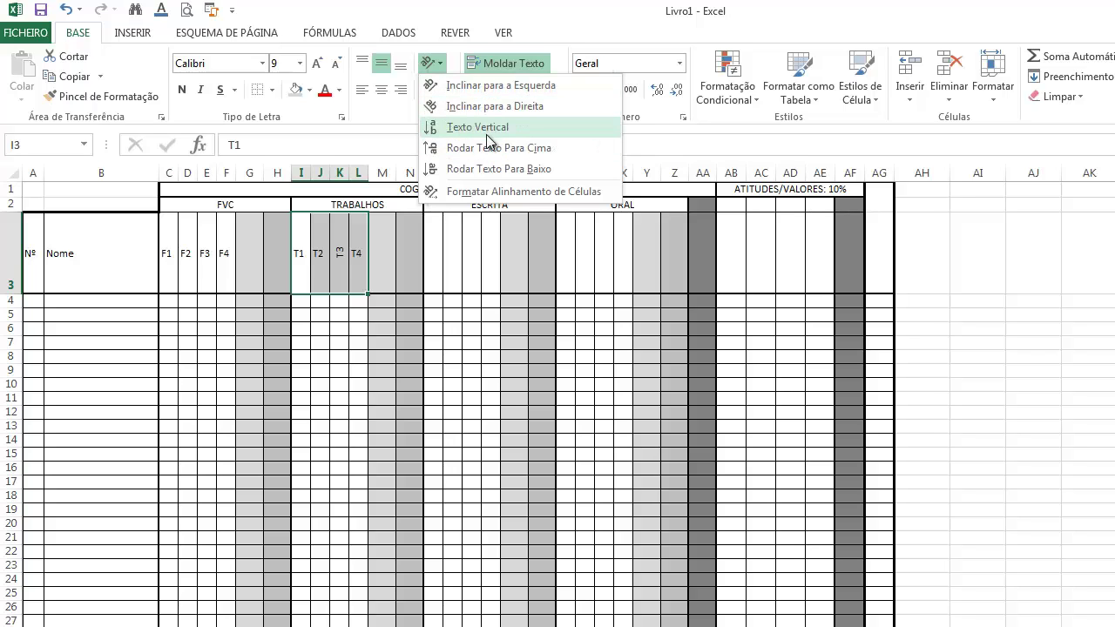
pyautogui.click(488, 191)
pyautogui.click(909, 298)
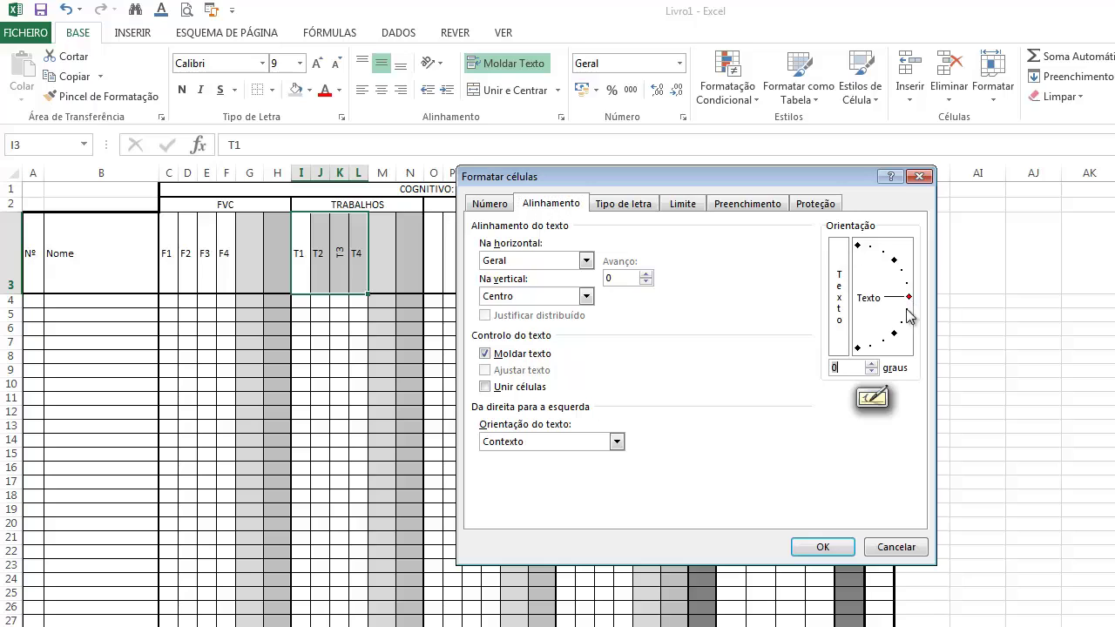
pyautogui.click(823, 547)
pyautogui.click(1114, 411)
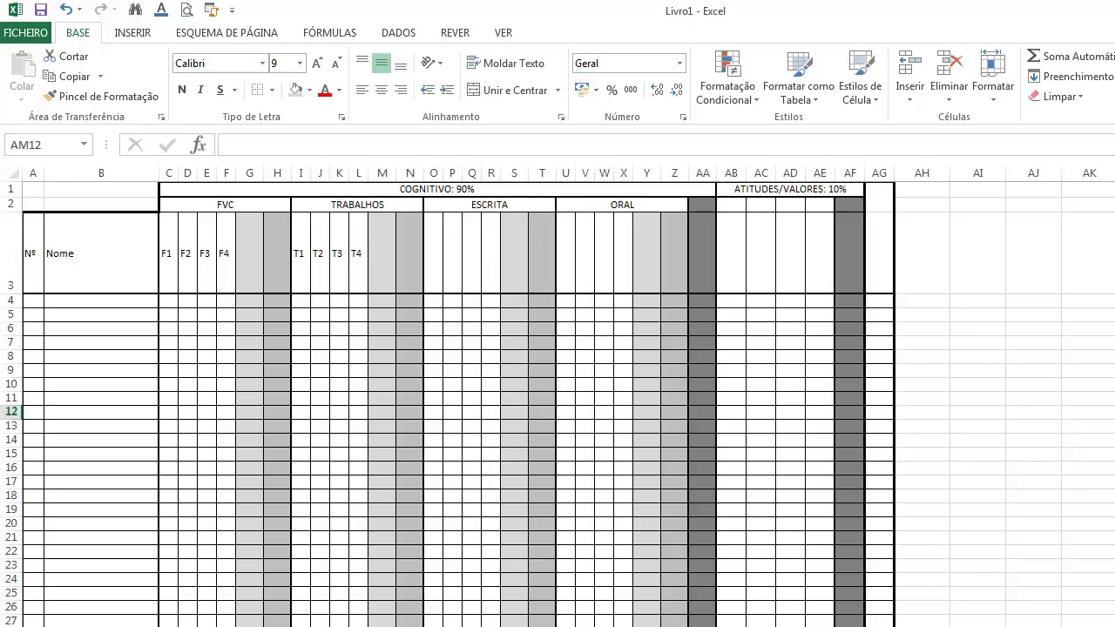
# Step: Enter the column labels E1, E2, E3 and E4 in cells O3 to R3 under ESCRITA
pyautogui.click(436, 255)
pyautogui.write('eSCRITA')
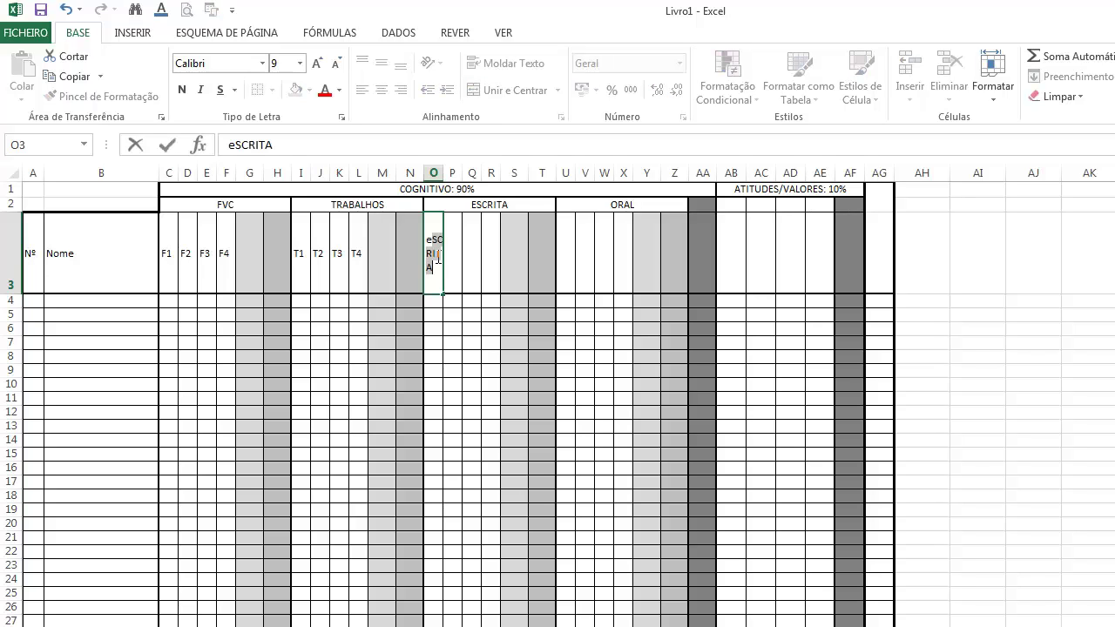
pyautogui.press('BackSpace')
pyautogui.press('BackSpace')
pyautogui.press('BackSpace')
pyautogui.write('E1')
pyautogui.press('Tab')
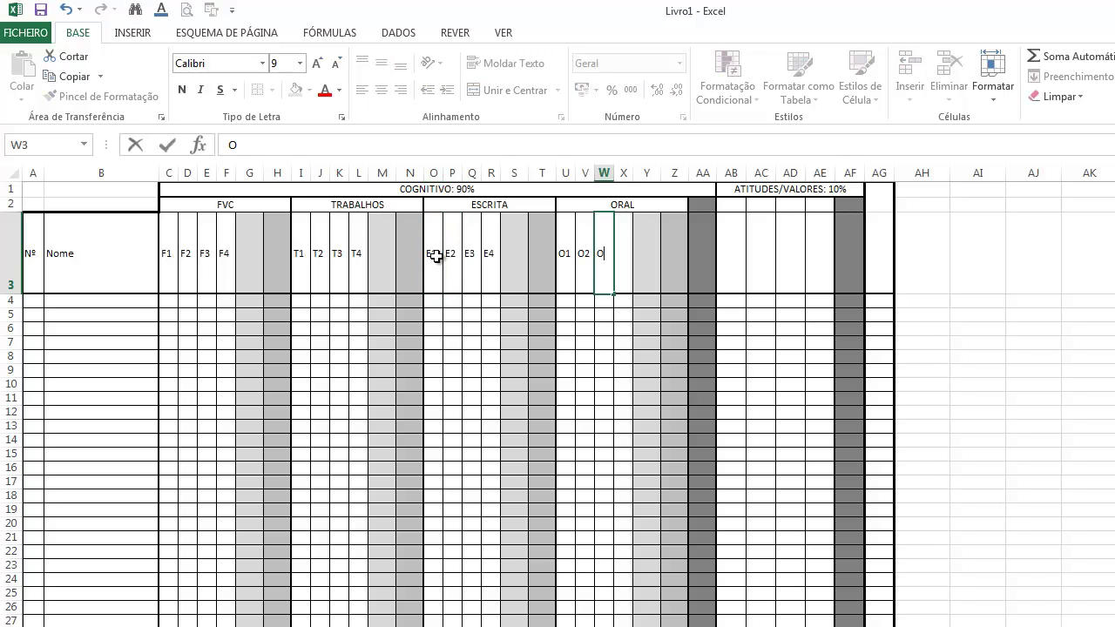
# Step: Complete the ORAL column labels O1 to O4 in cells U3 to X3 by entering O3 and O4
pyautogui.write('3')
pyautogui.press('Tab')
pyautogui.write('O4')
pyautogui.press('Tab')
# Step: Enter the label "Partici./(adequada/pertinente)" in cell AB3 under ATITUDES/VALORES
pyautogui.press('Tab')
pyautogui.press('Tab')
pyautogui.press('Tab')
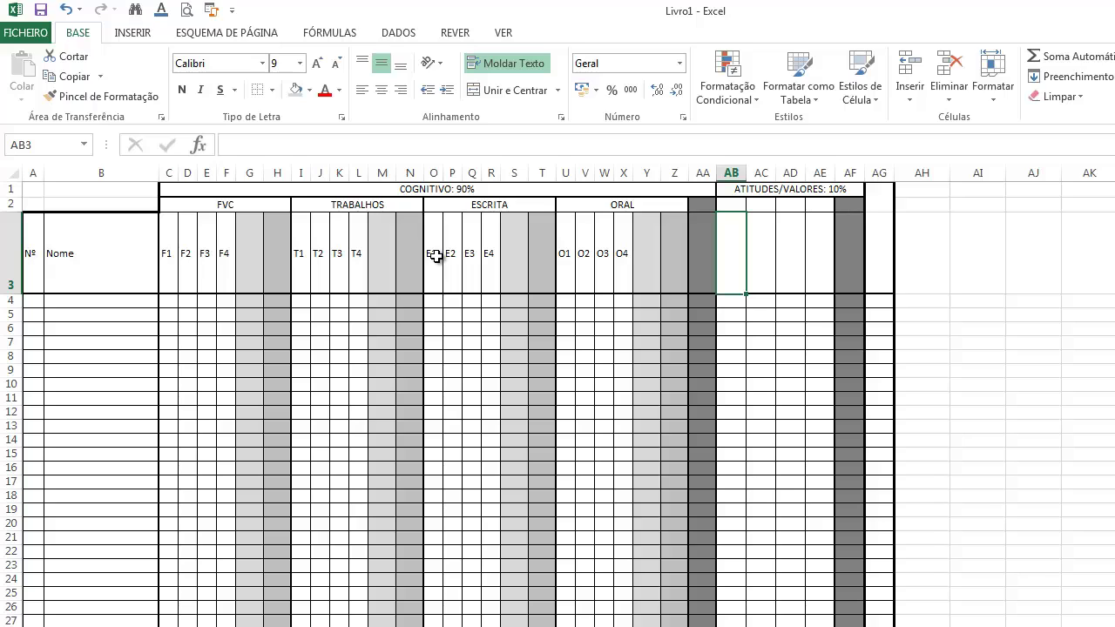
pyautogui.write('p')
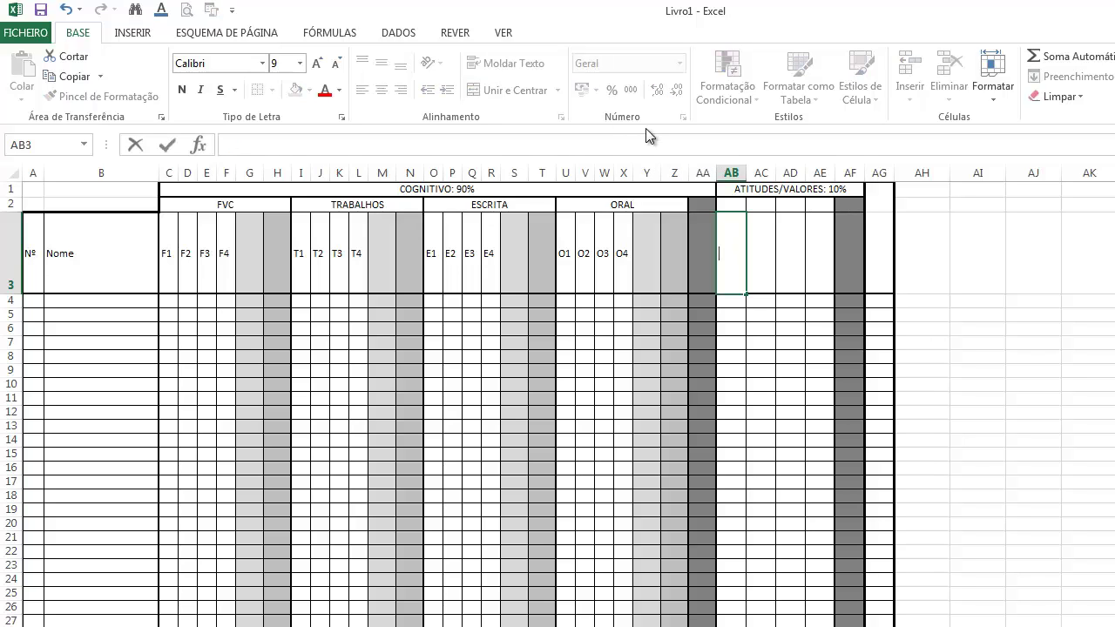
pyautogui.write('Partici./()')
pyautogui.press('Left')
pyautogui.press('Right')
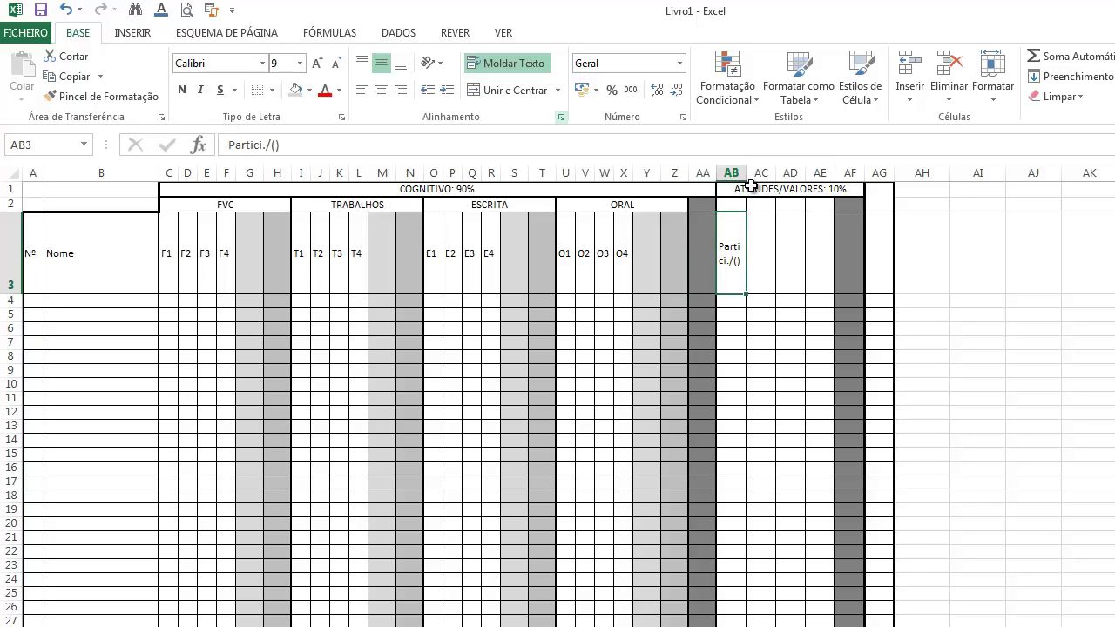
pyautogui.click(275, 145)
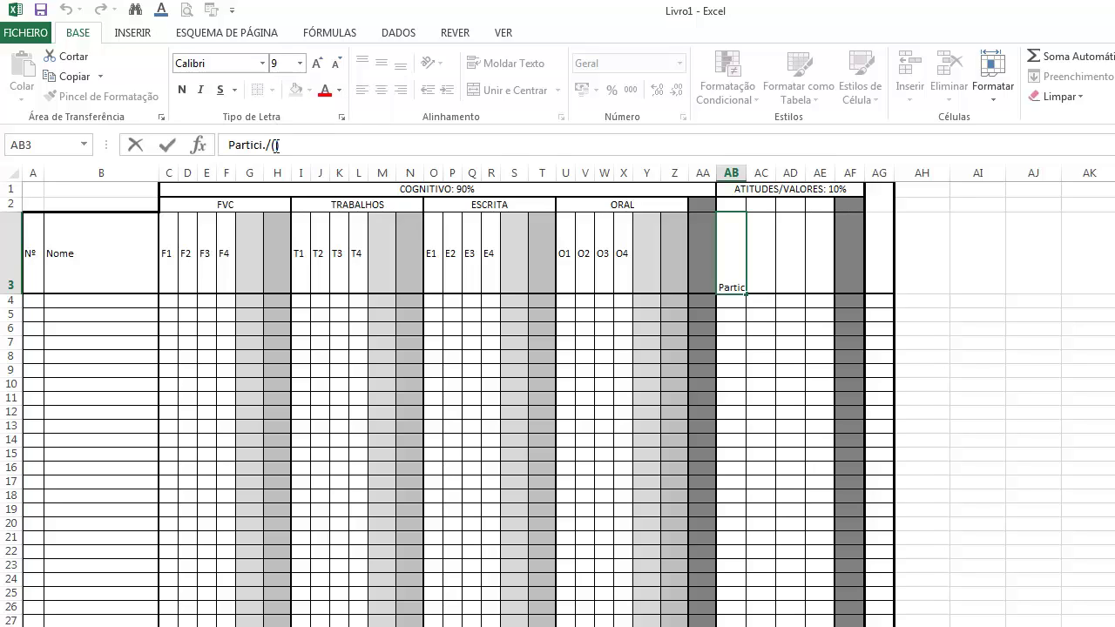
pyautogui.write('adequada')
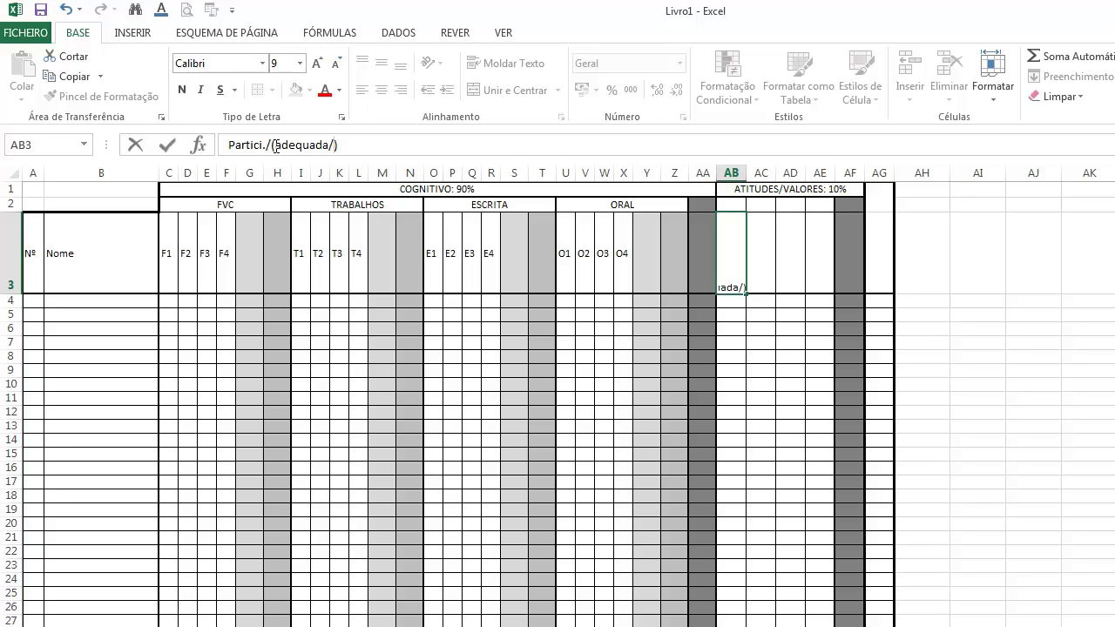
pyautogui.write('/pertinente')
pyautogui.press('Return')
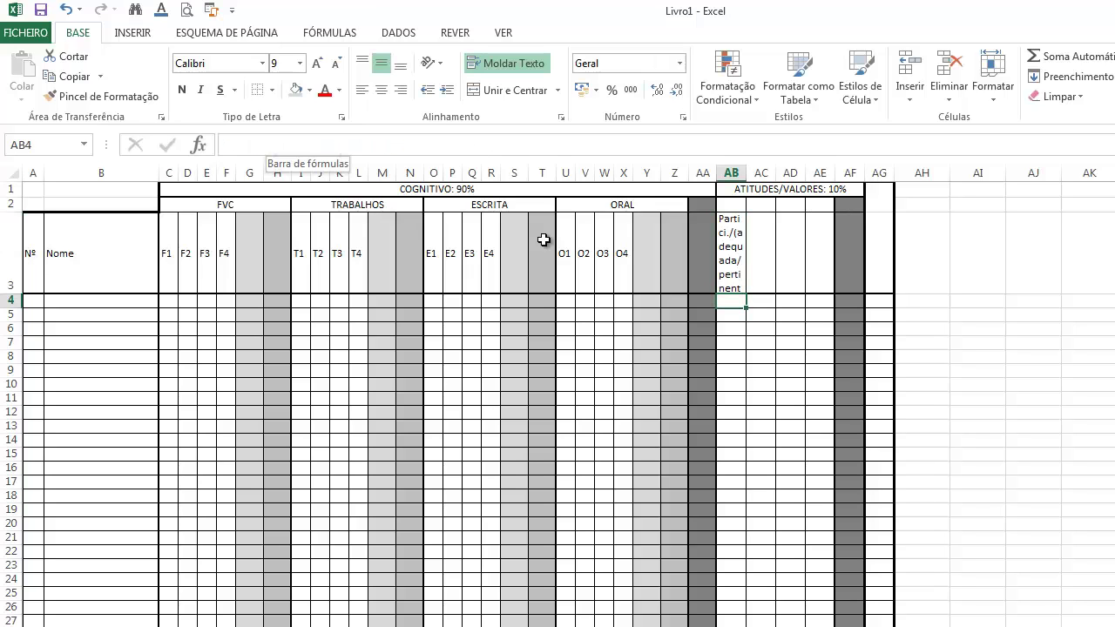
# Step: Set the text orientation of cell AB3 to 90 degrees and widen column AB slightly
pyautogui.click(735, 255)
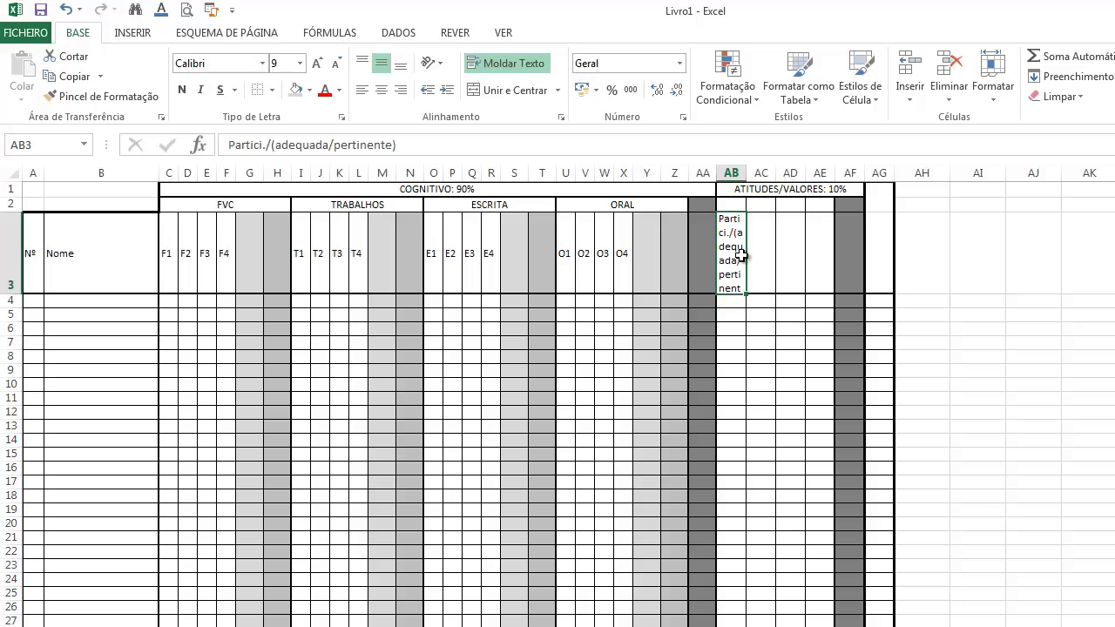
pyautogui.click(562, 117)
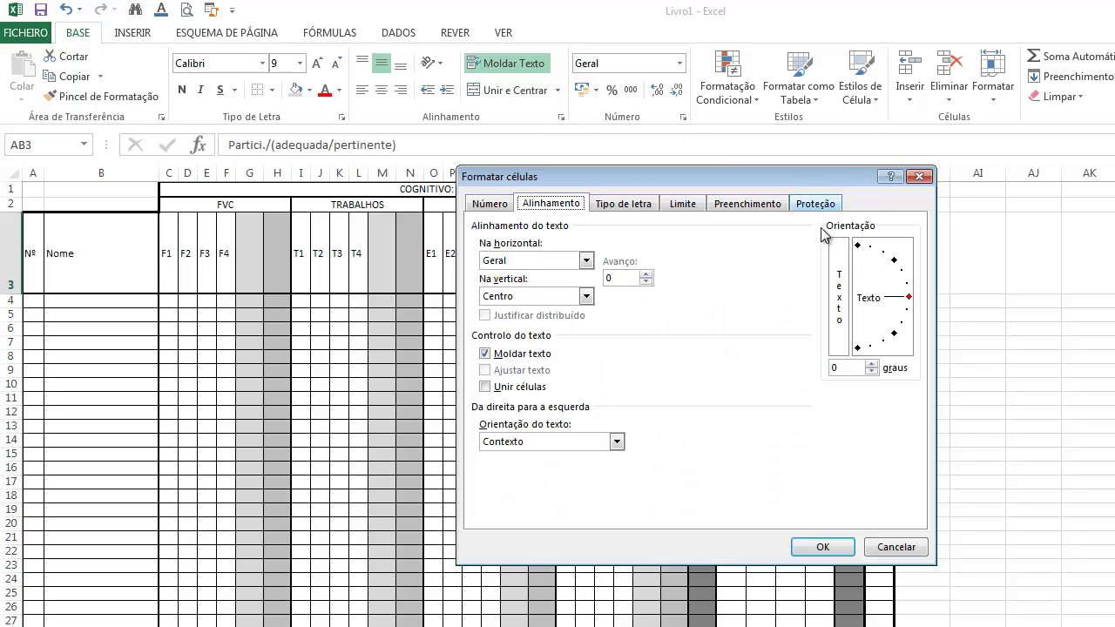
pyautogui.click(859, 250)
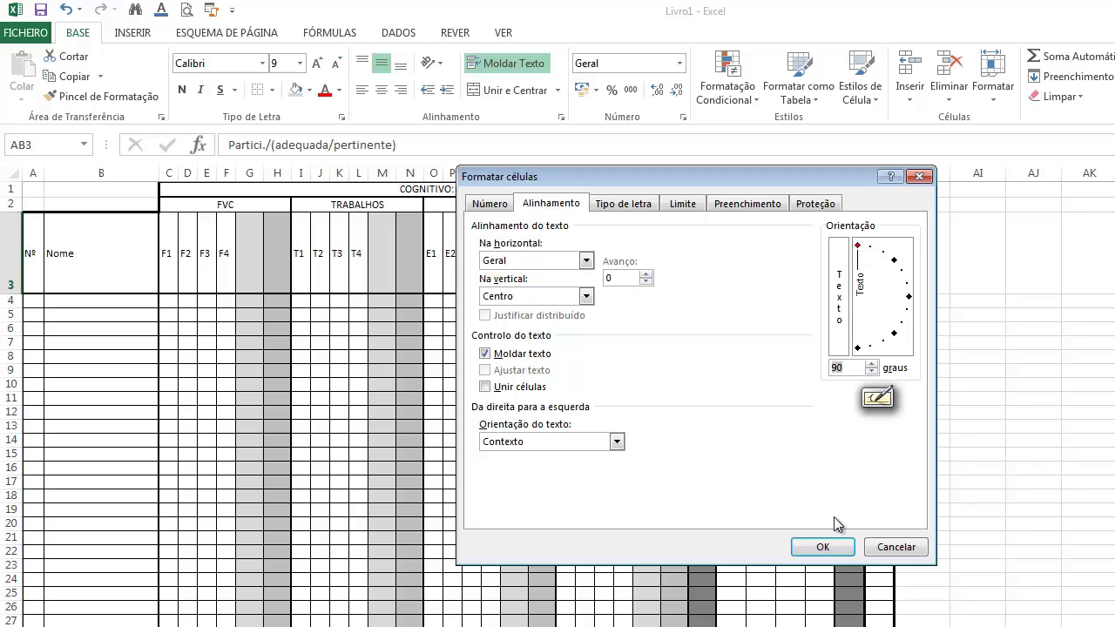
pyautogui.click(822, 547)
pyautogui.click(1068, 401)
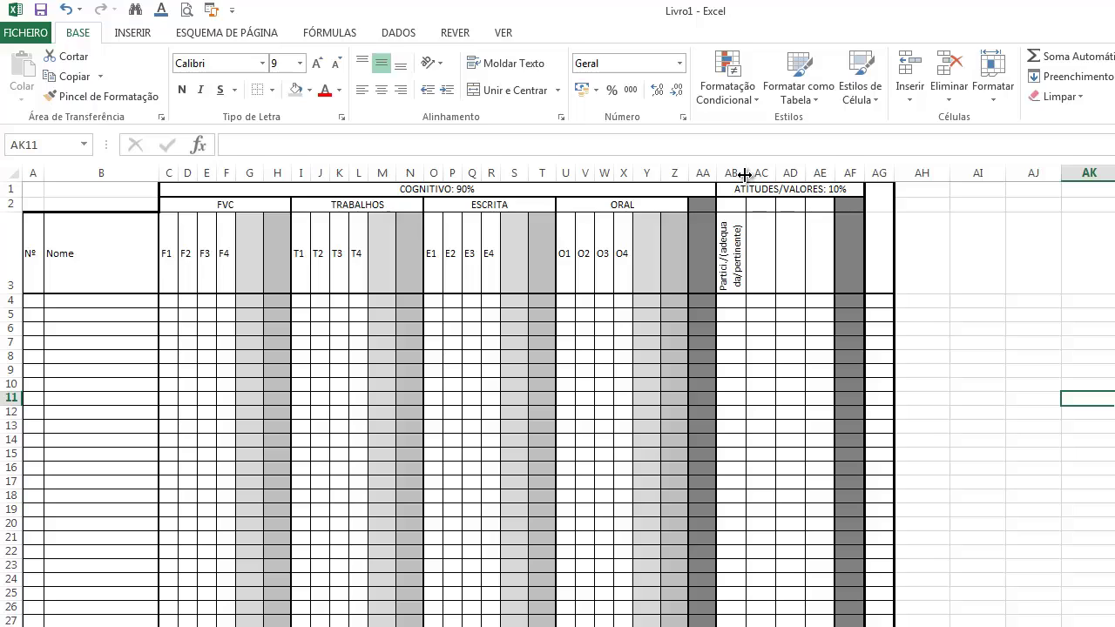
pyautogui.moveTo(745, 173); pyautogui.dragTo(757, 178)
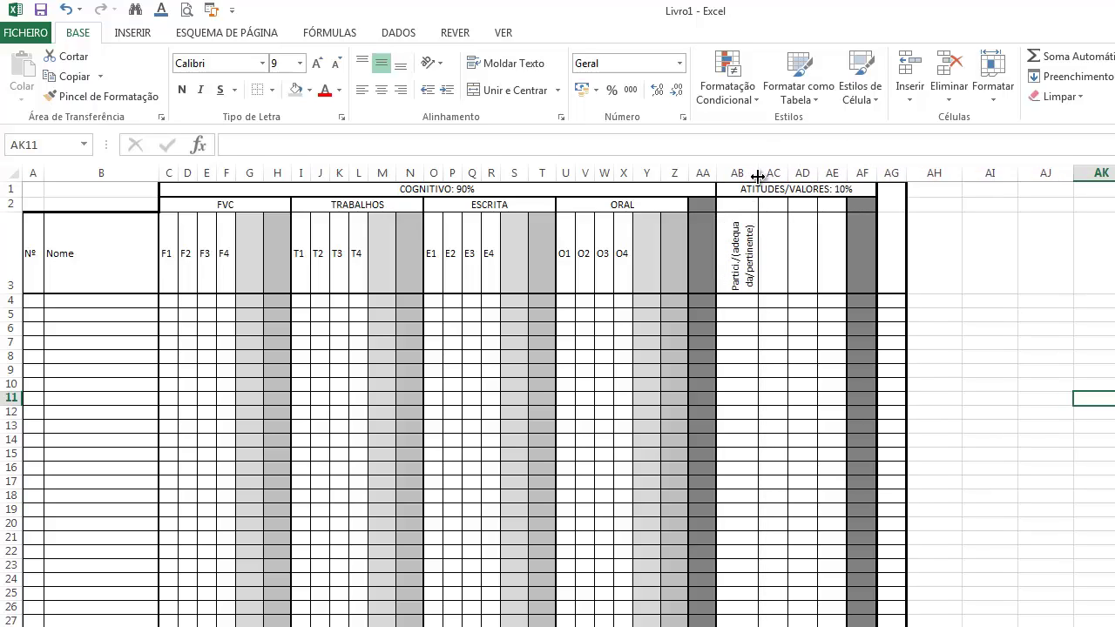
# Step: Insert a space before "/pertinente" in the AB3 label and increase the height of row 3
pyautogui.click(738, 250)
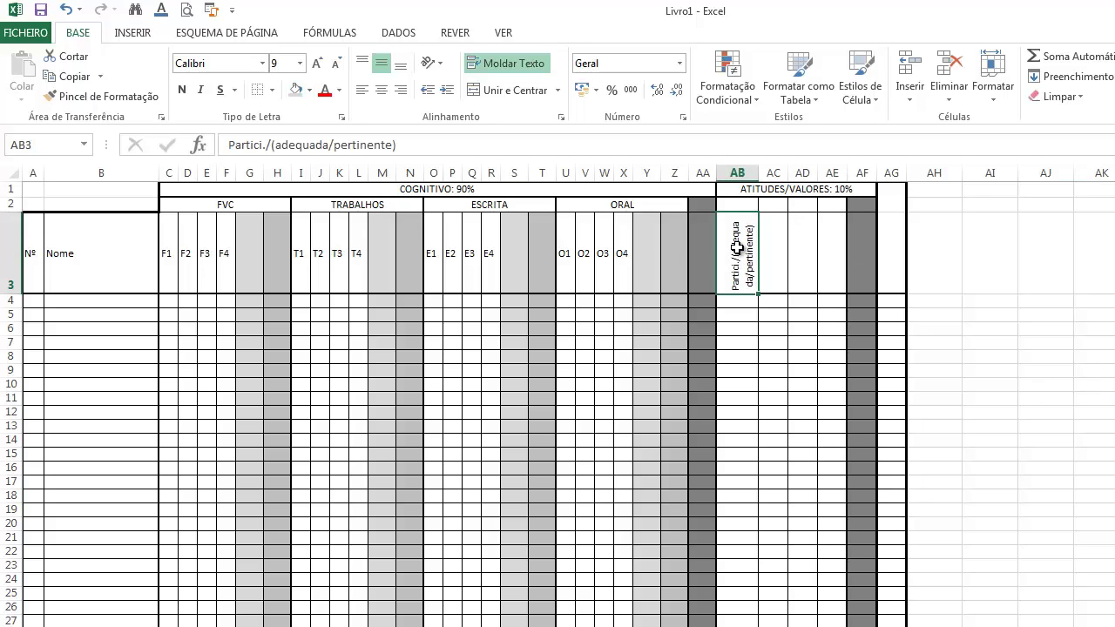
pyautogui.click(328, 146)
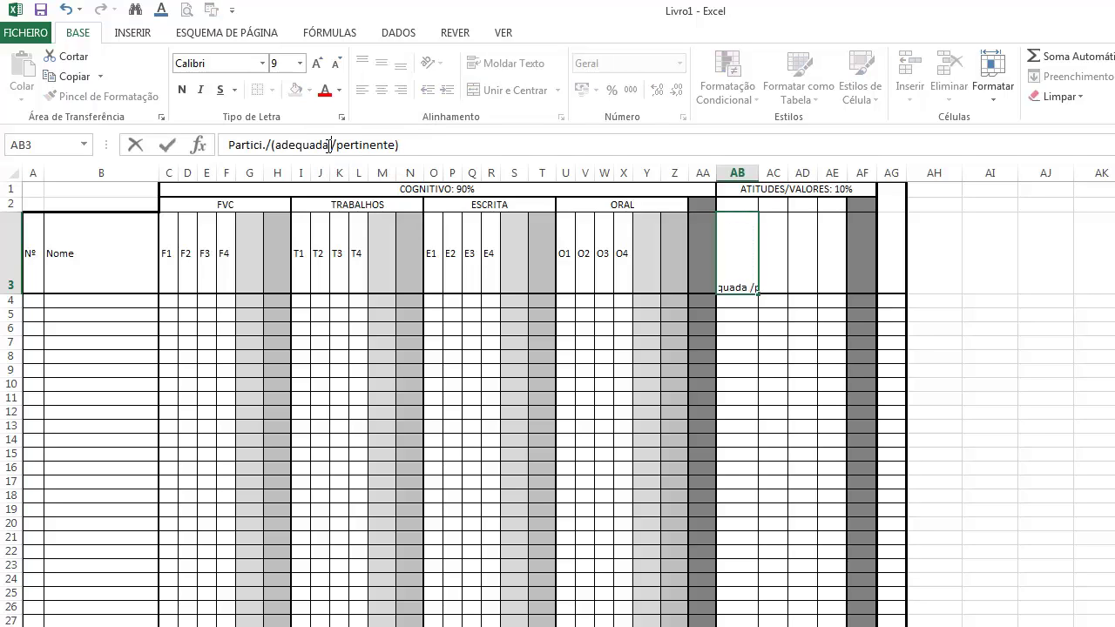
pyautogui.press('Return')
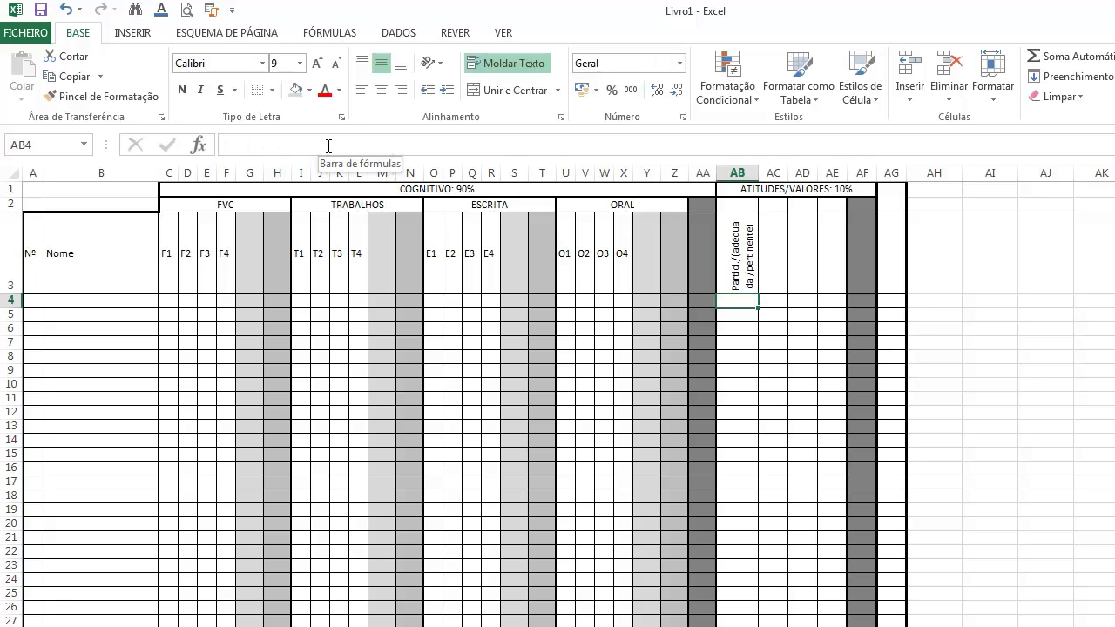
pyautogui.moveTo(11, 299); pyautogui.dragTo(11, 314)
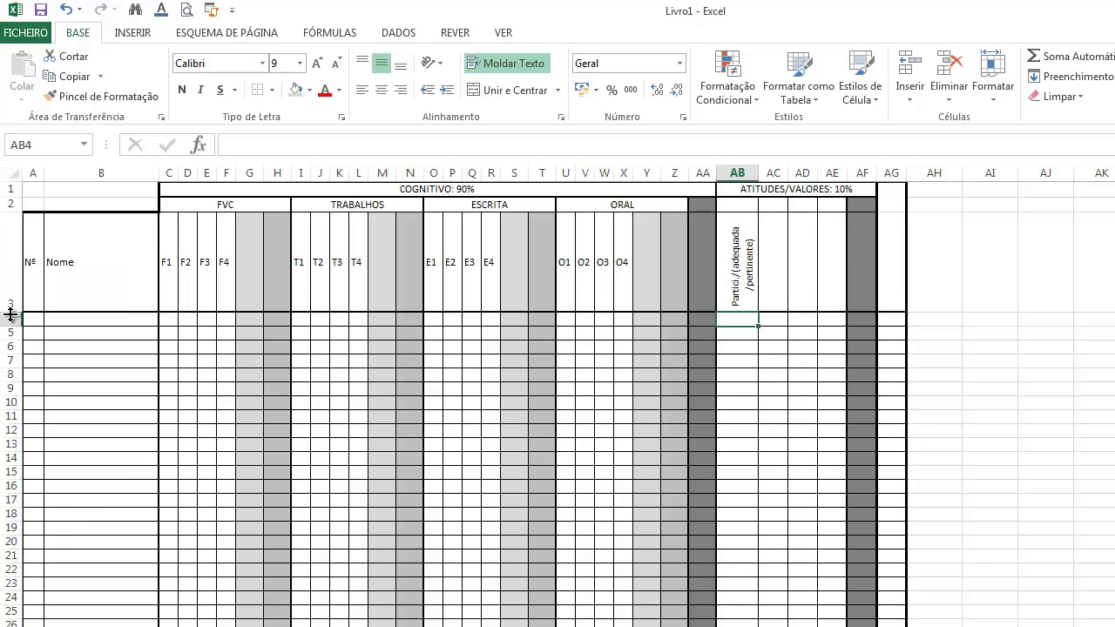
# Step: Remove the space before "/pertinente" in the AB3 label
pyautogui.click(750, 282)
pyautogui.click(334, 144)
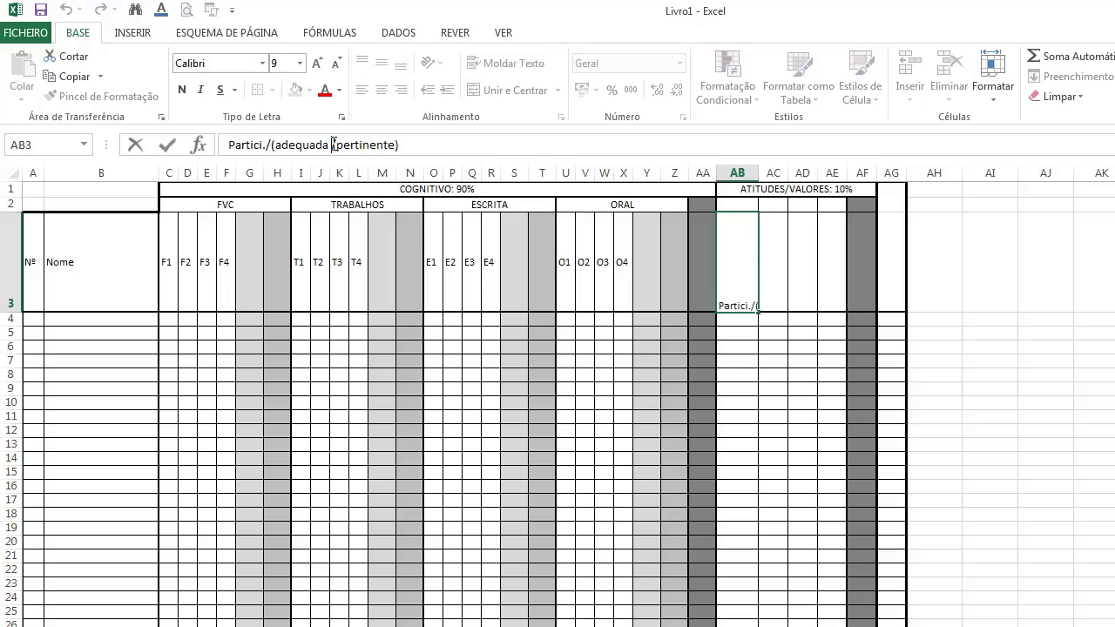
pyautogui.press('Return')
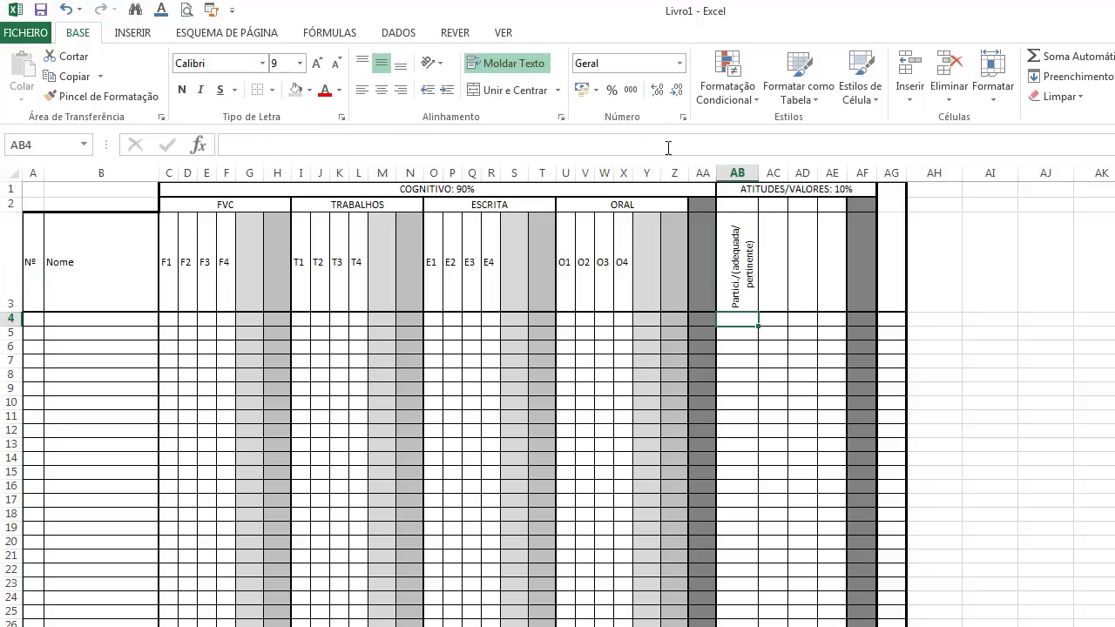
# Step: Put a space back before "/pertinente" in the AB3 label and reduce the height of row 3 slightly
pyautogui.click(740, 270)
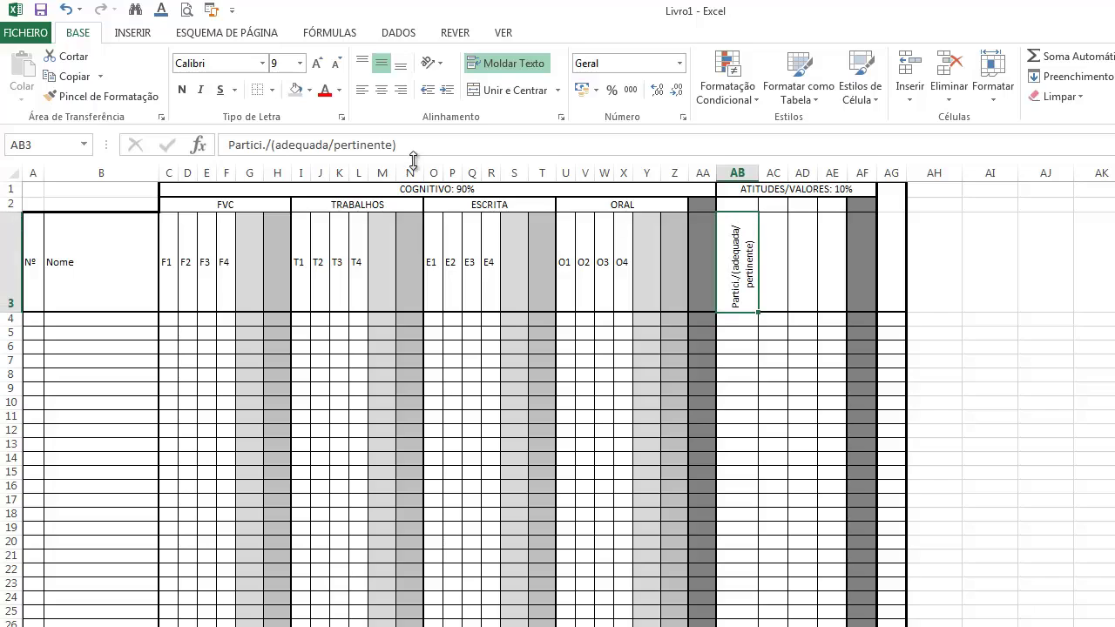
pyautogui.click(331, 145)
pyautogui.press('Return')
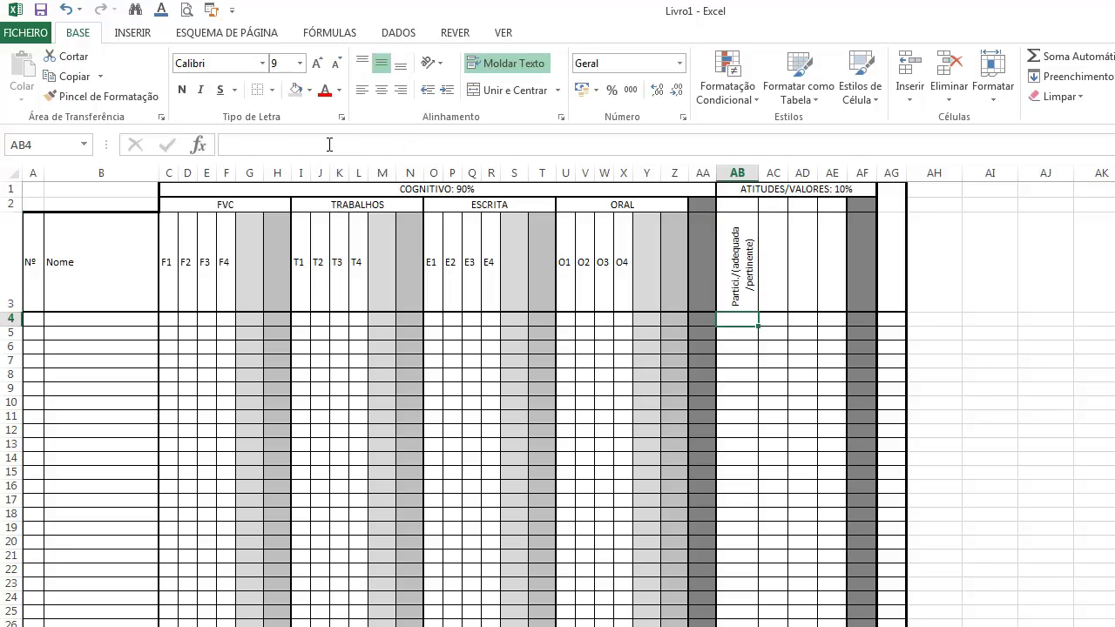
pyautogui.moveTo(9, 312)
pyautogui.mouseDown()
pyautogui.moveTo(8, 296)
pyautogui.moveTo(10, 308)
pyautogui.mouseUp()
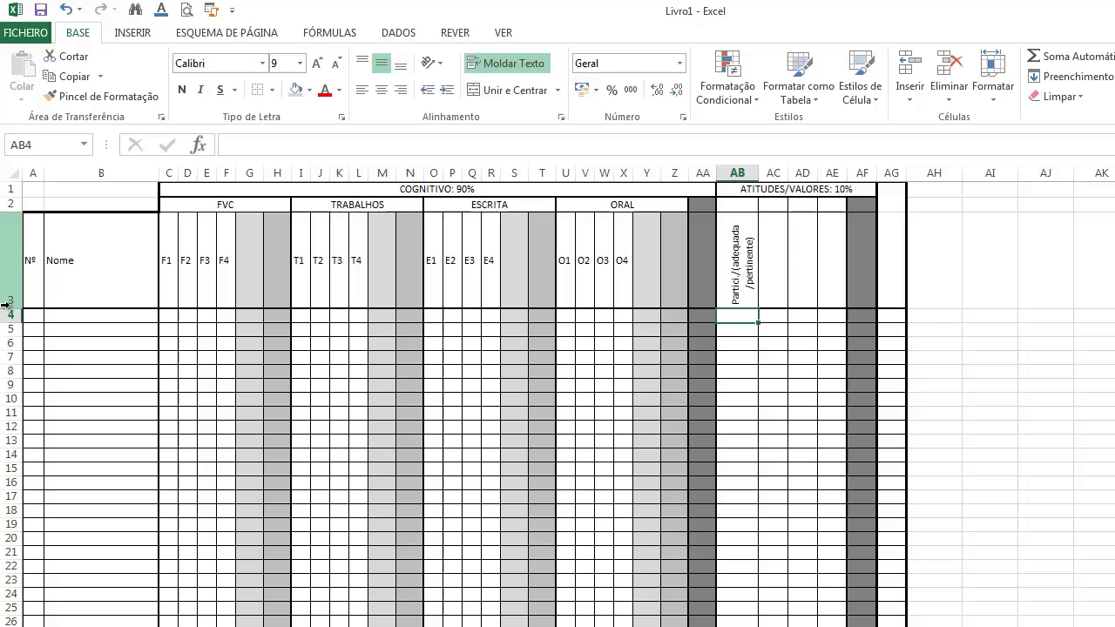
# Step: Enter the label "Responsabilidade (TPC /Estudo)" in cell AC3
pyautogui.click(778, 258)
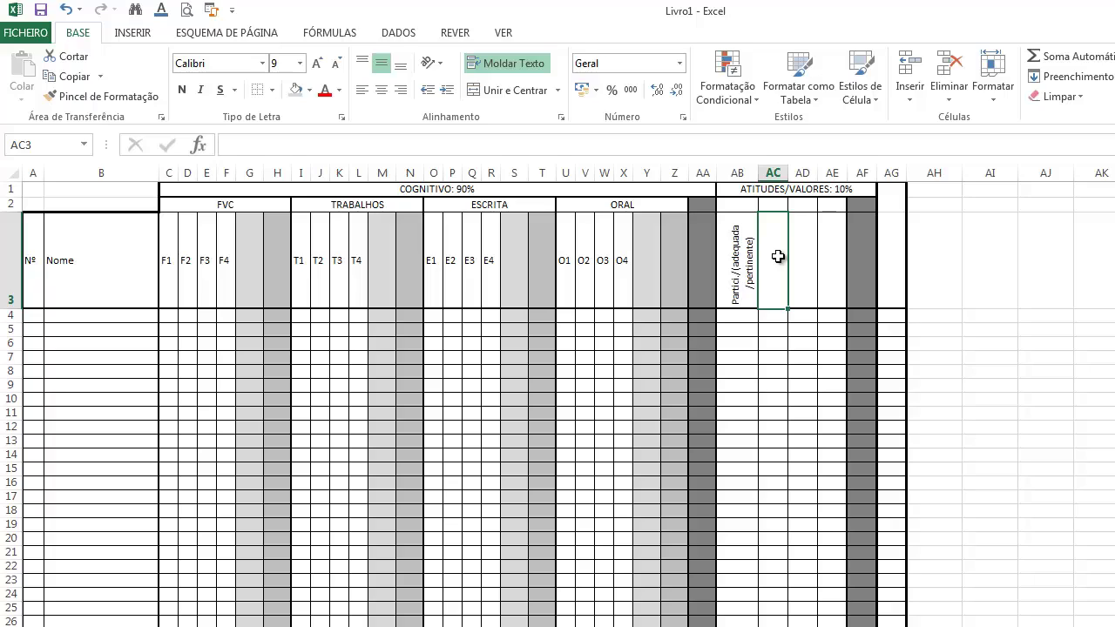
pyautogui.write('Respo')
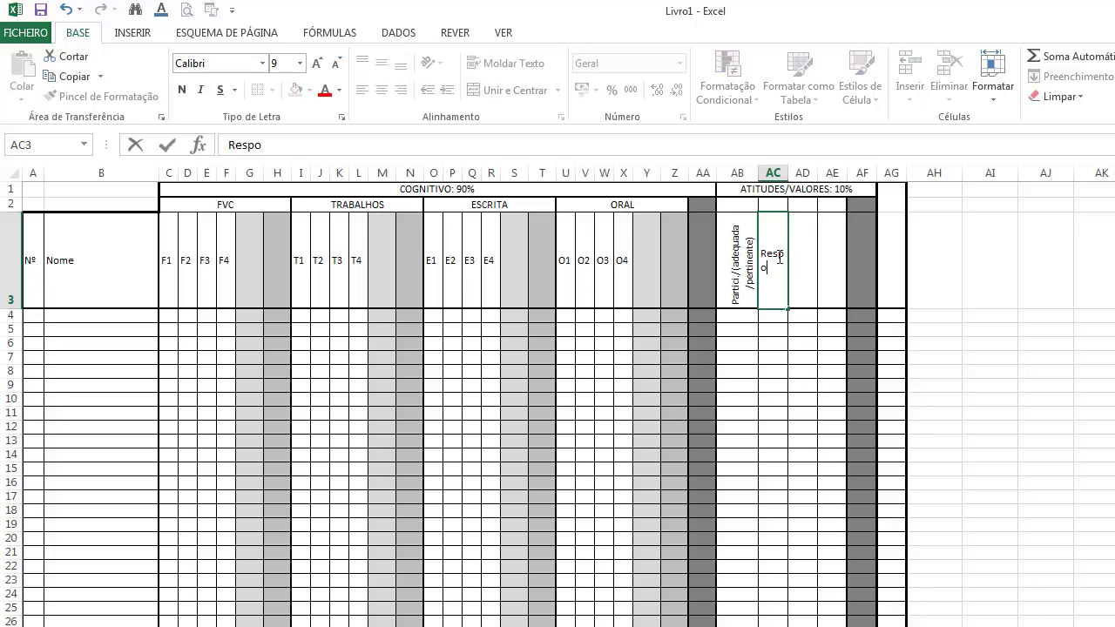
pyautogui.write('nsabilidade ()')
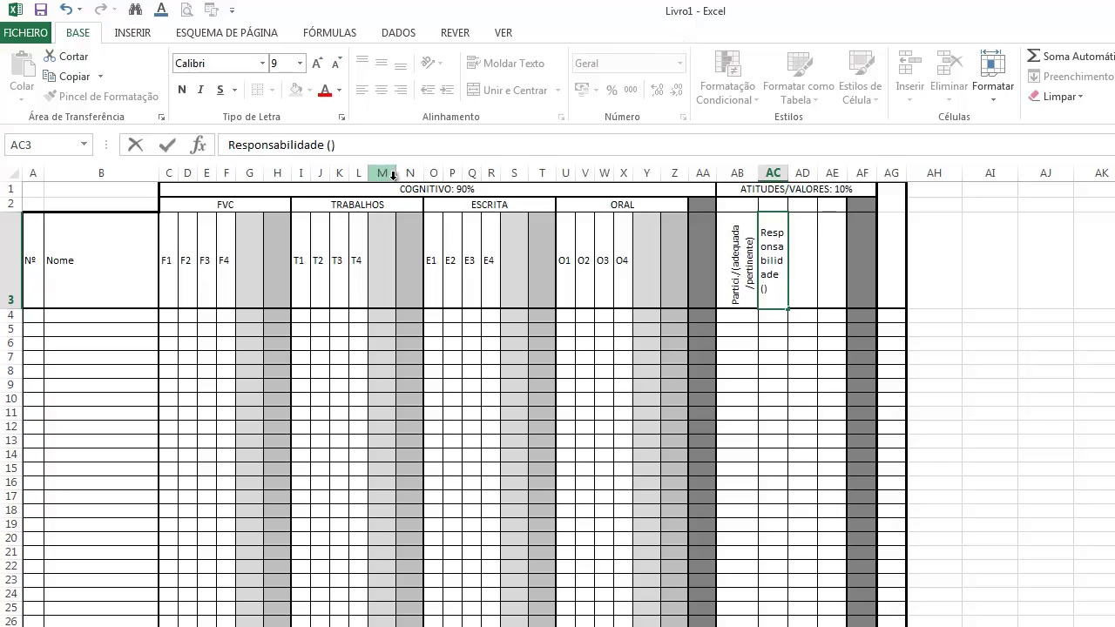
pyautogui.click(330, 145)
pyautogui.write('T')
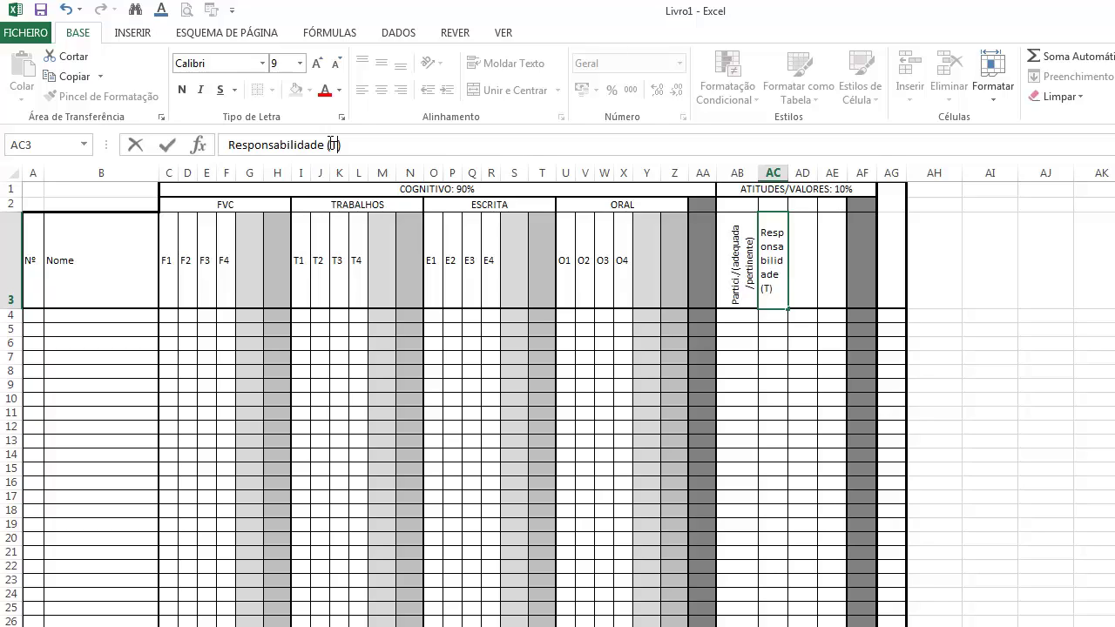
pyautogui.write('PC /')
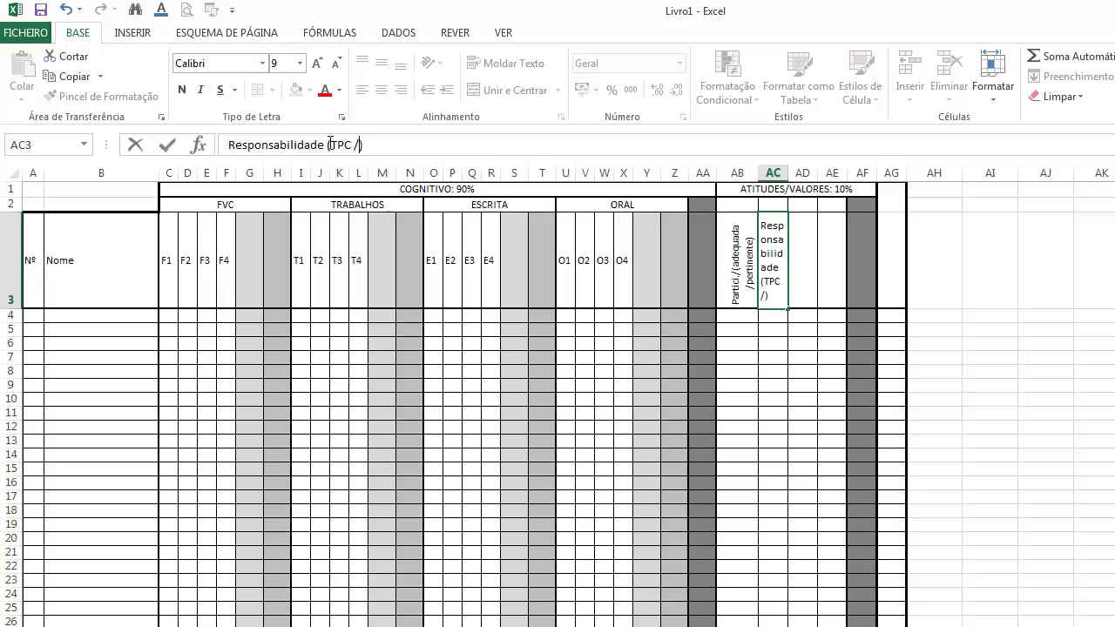
pyautogui.write('Estudo')
pyautogui.hotkey('ctrl', 'Return')
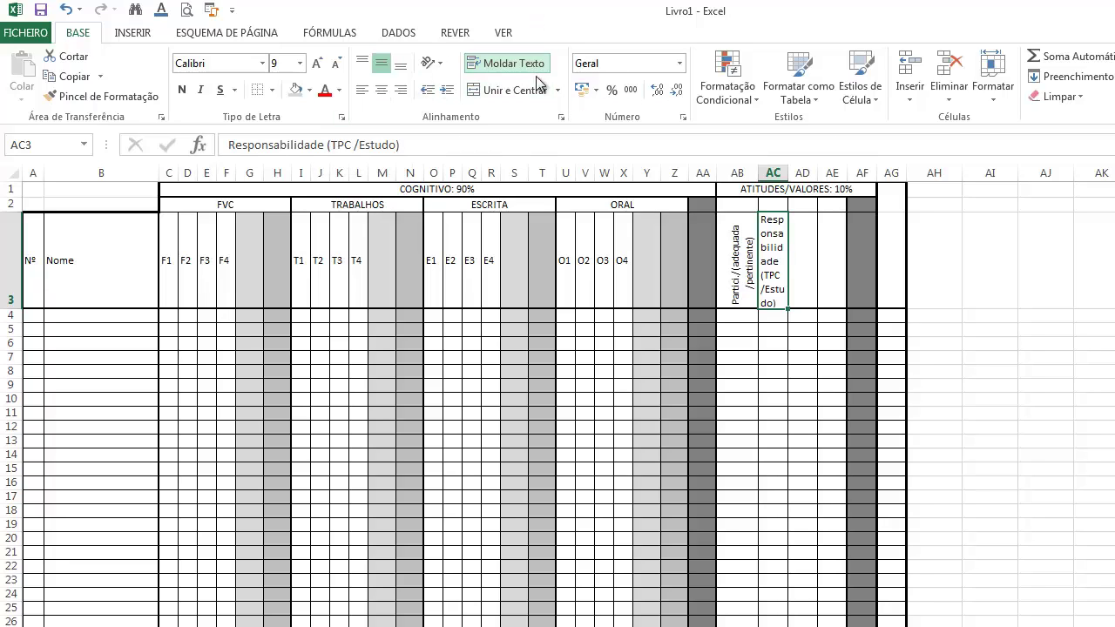
# Step: Set the text orientation of the Responsabilidade label in cell AC3 to 90 degrees
pyautogui.click(561, 117)
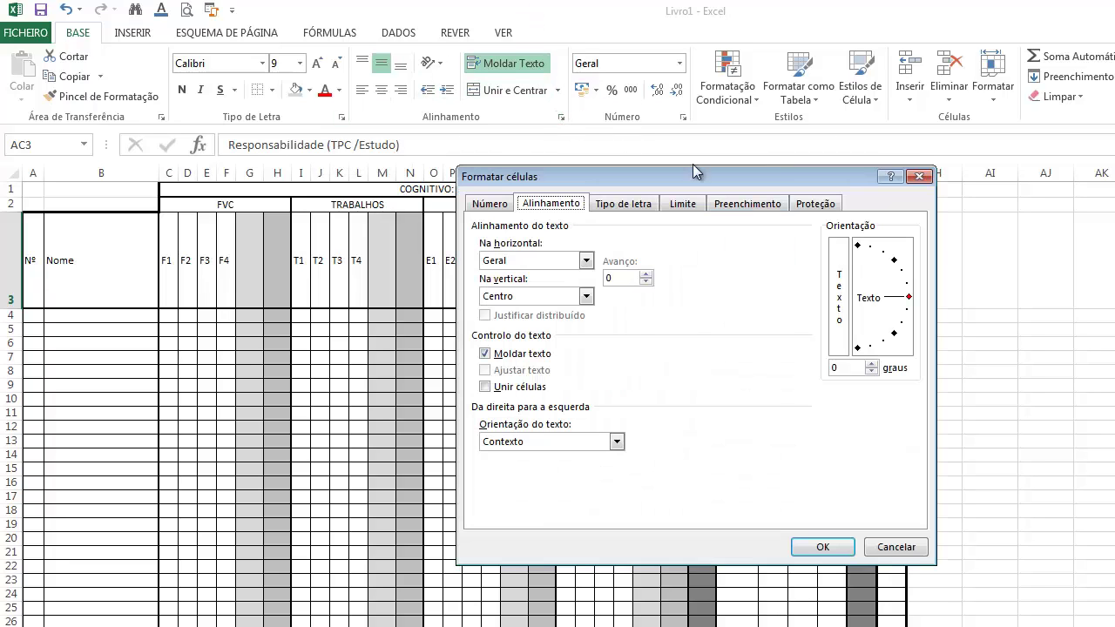
pyautogui.click(858, 246)
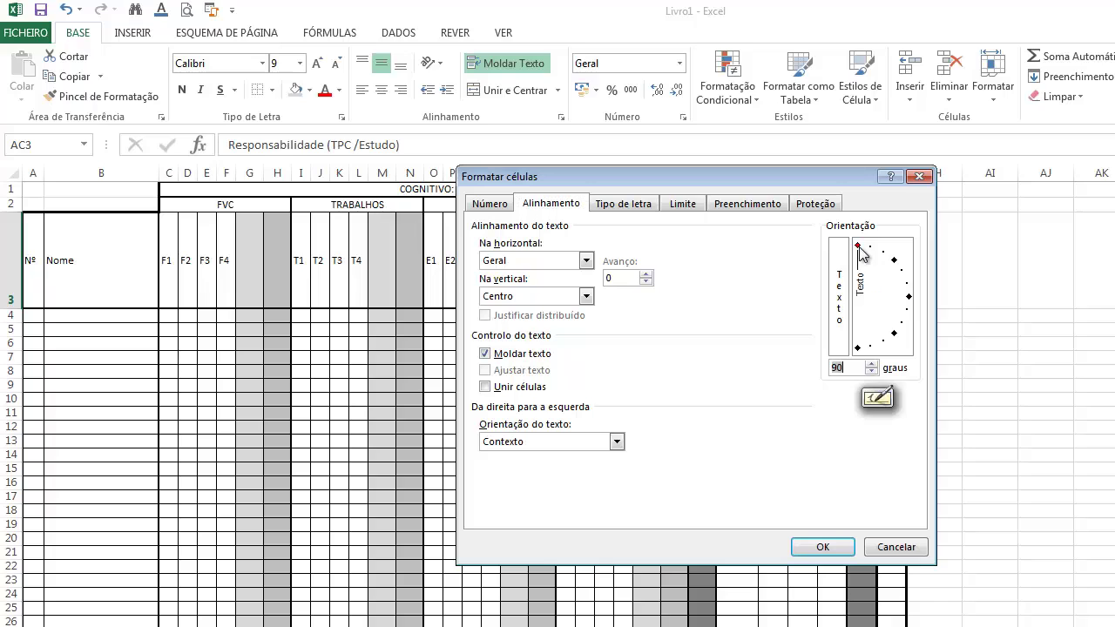
pyautogui.click(829, 544)
pyautogui.click(1080, 383)
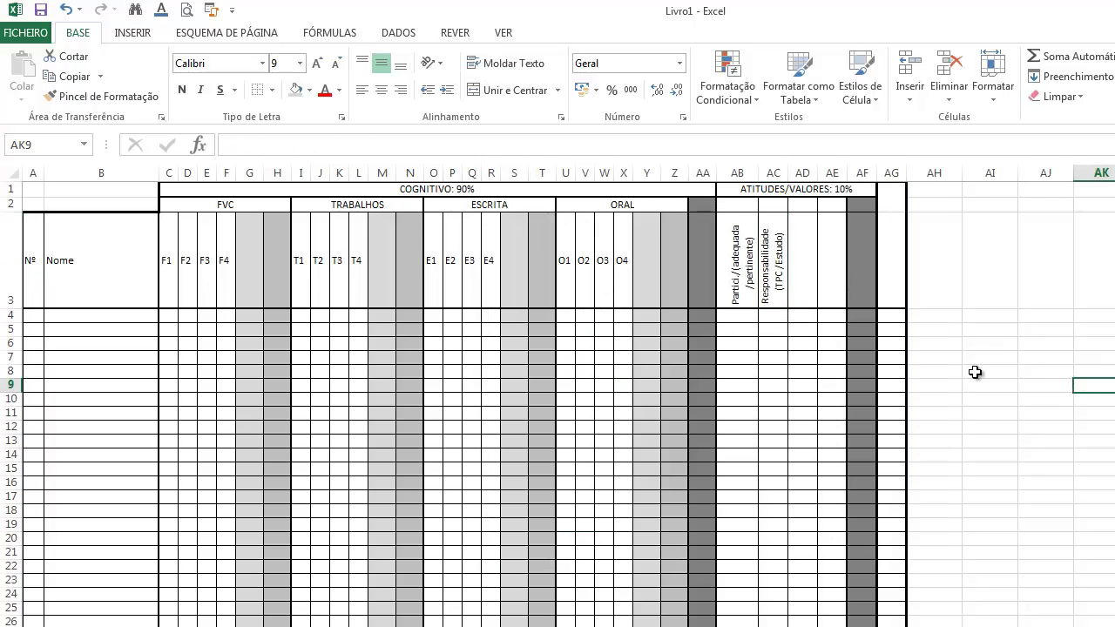
# Step: Enter the label "Material" in cell AD3 and set its text orientation to 90 degrees
pyautogui.doubleClick(802, 284)
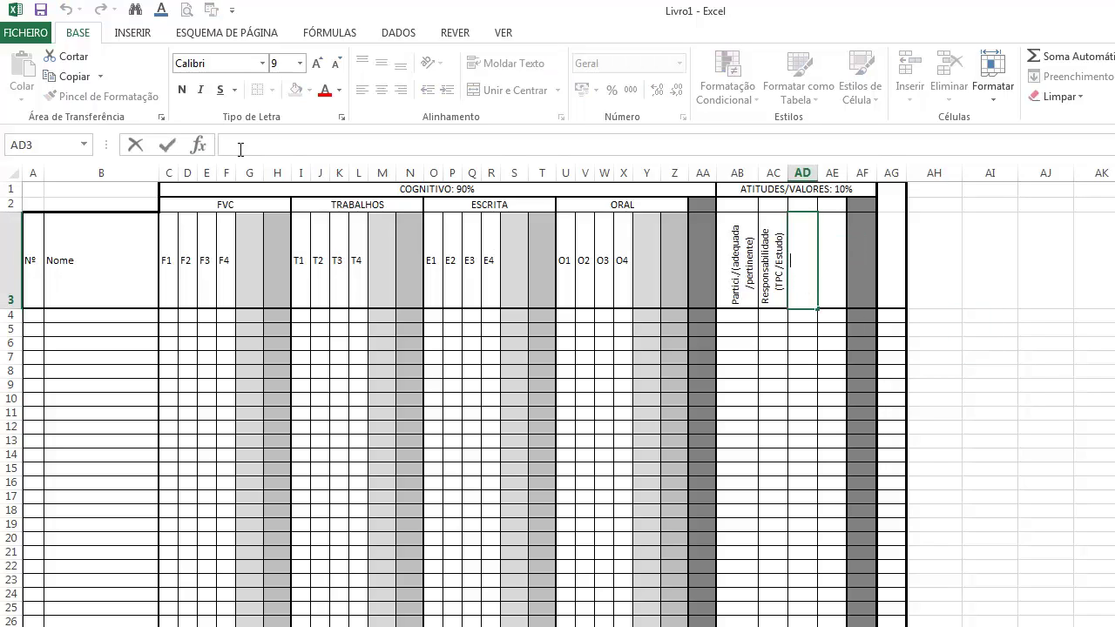
pyautogui.write('Material')
pyautogui.press('Return')
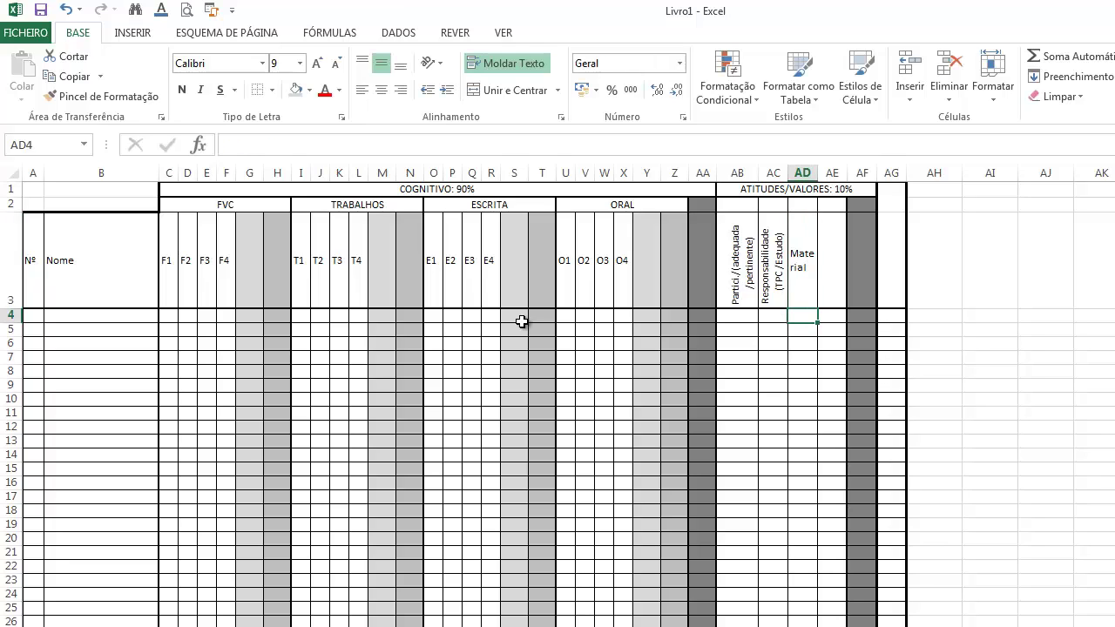
pyautogui.click(802, 271)
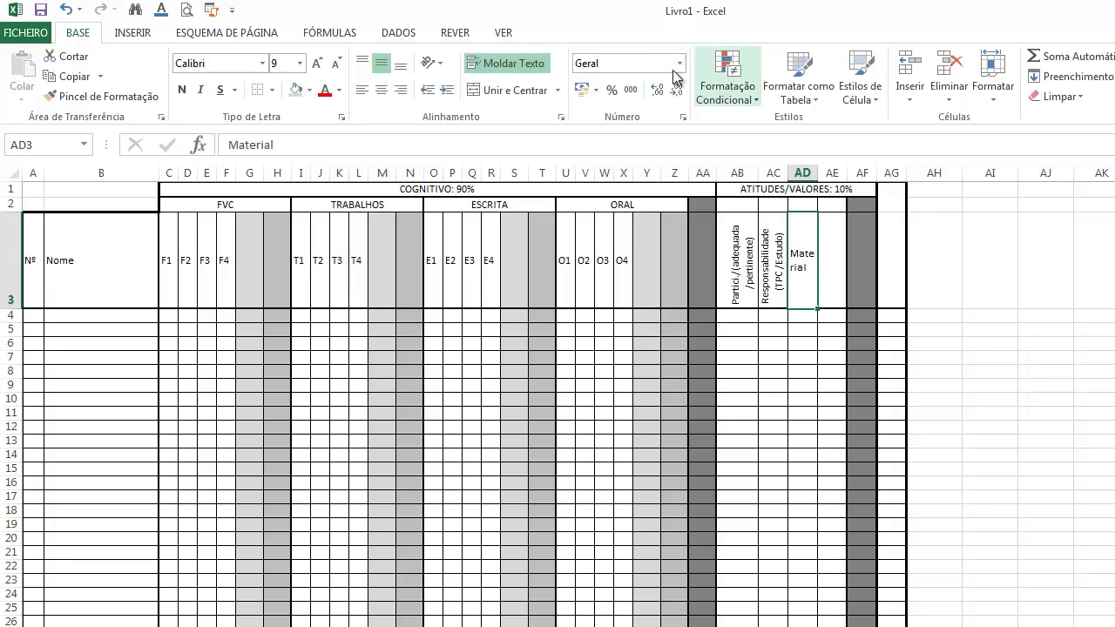
pyautogui.click(562, 115)
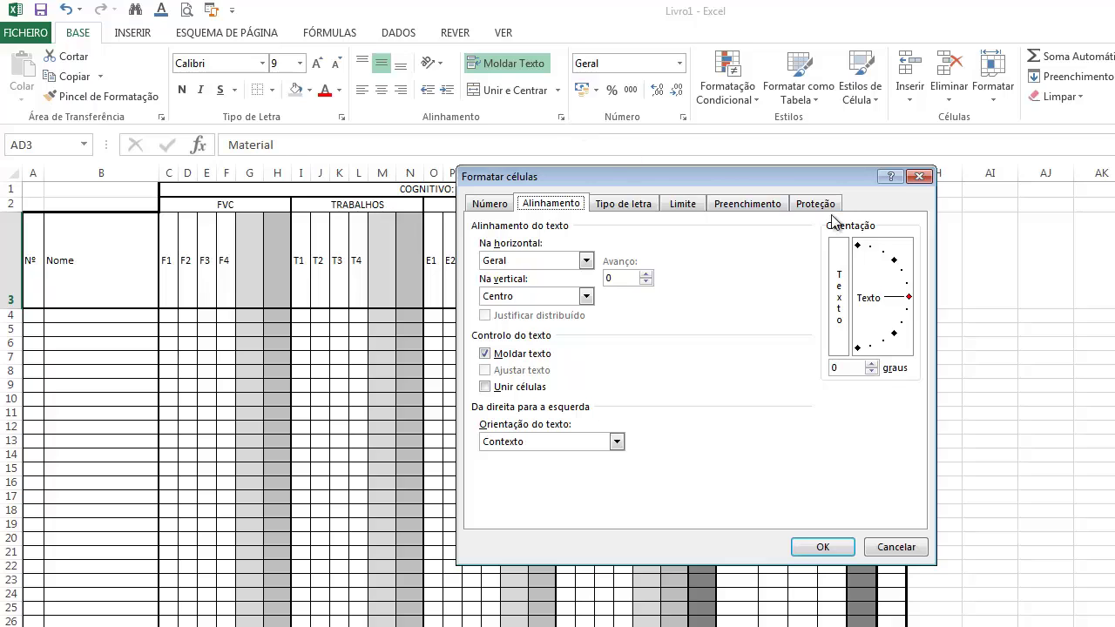
pyautogui.click(859, 252)
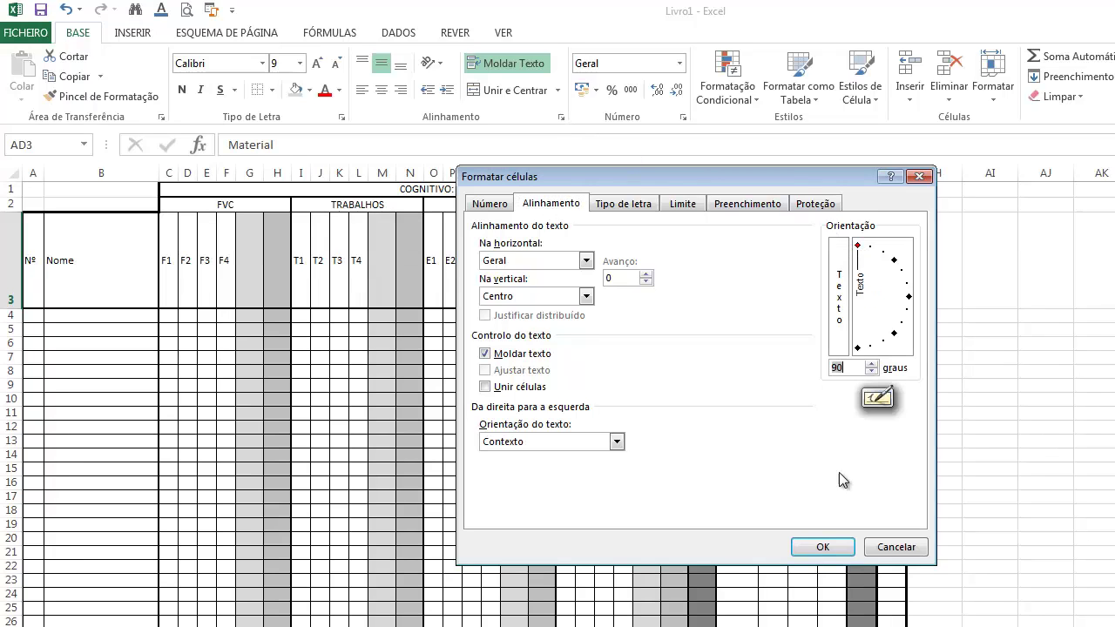
pyautogui.click(824, 549)
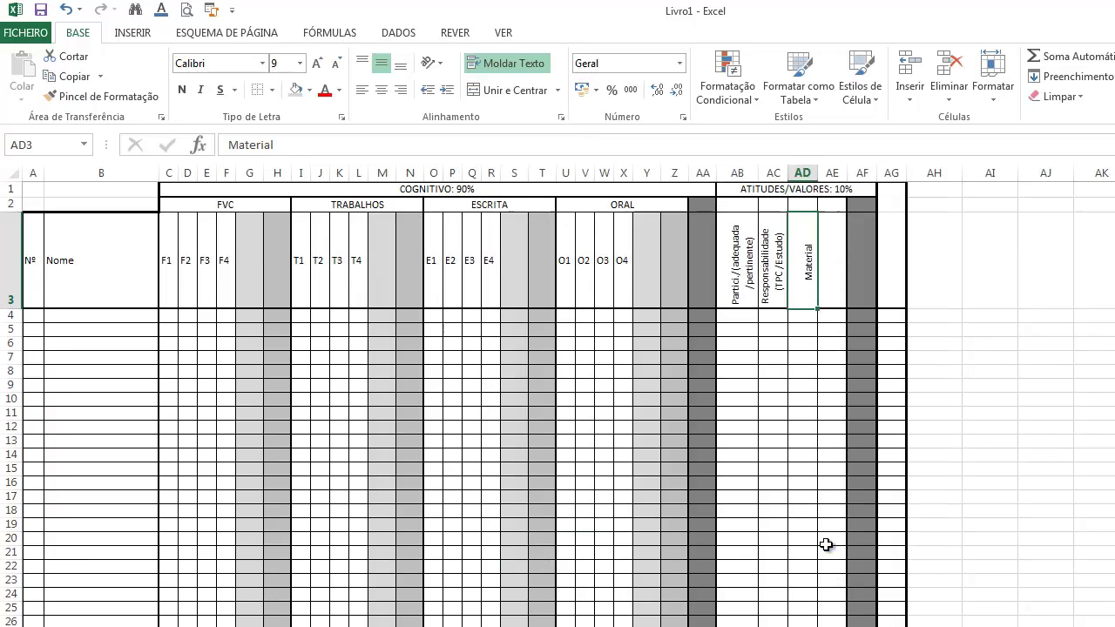
# Step: Enter the label "Comportamento" in cell AE3
pyautogui.click(837, 279)
pyautogui.doubleClick(836, 279)
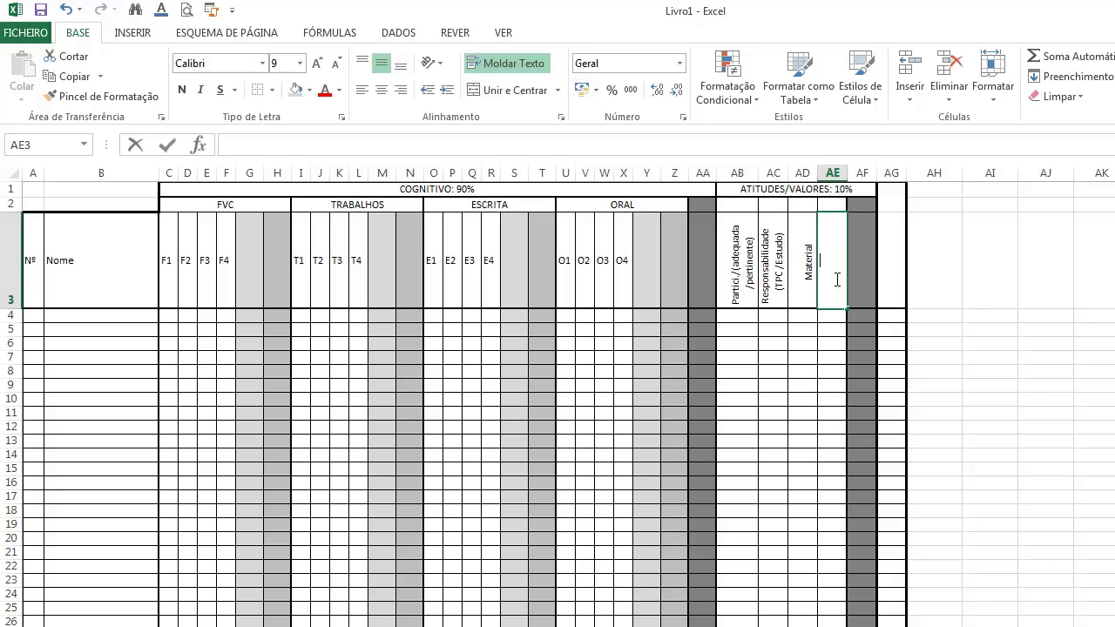
pyautogui.write('Com')
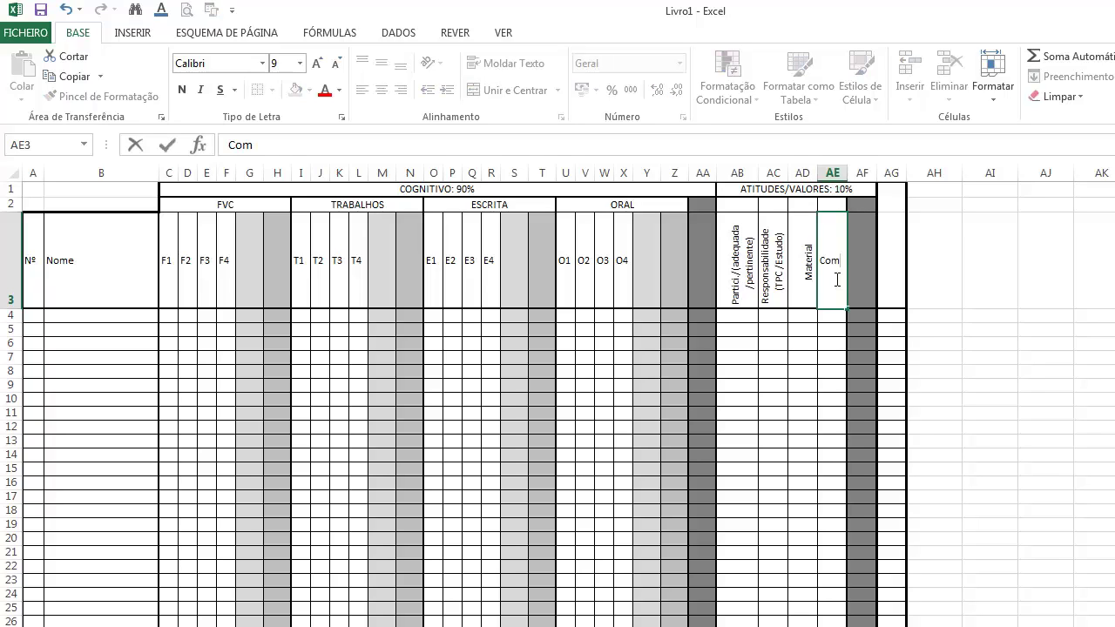
pyautogui.write('portamento')
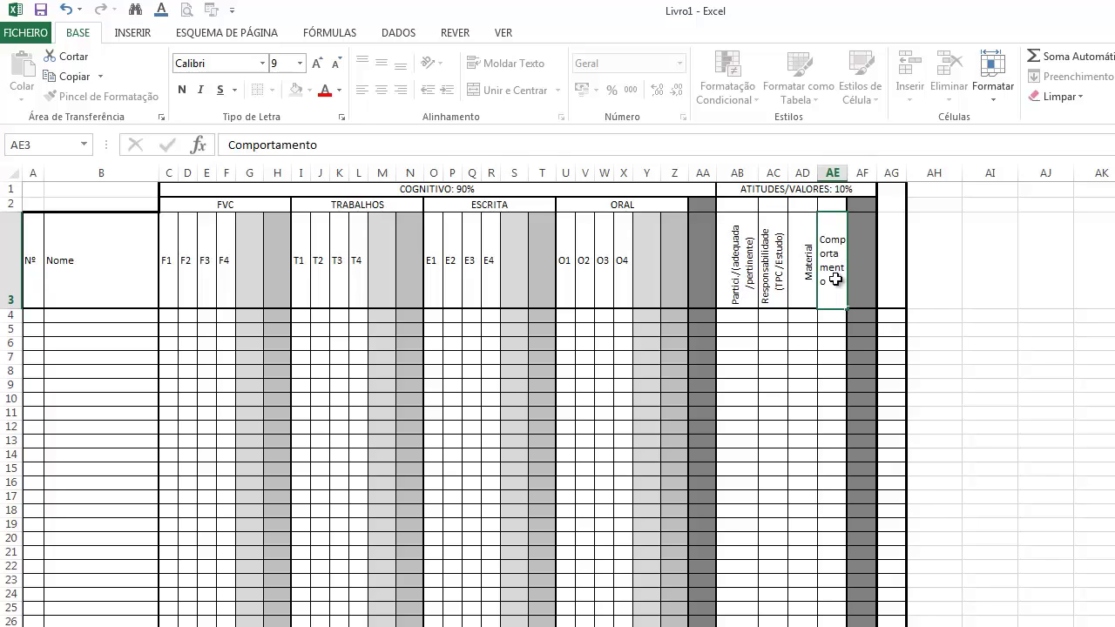
pyautogui.press('Return')
pyautogui.click(835, 275)
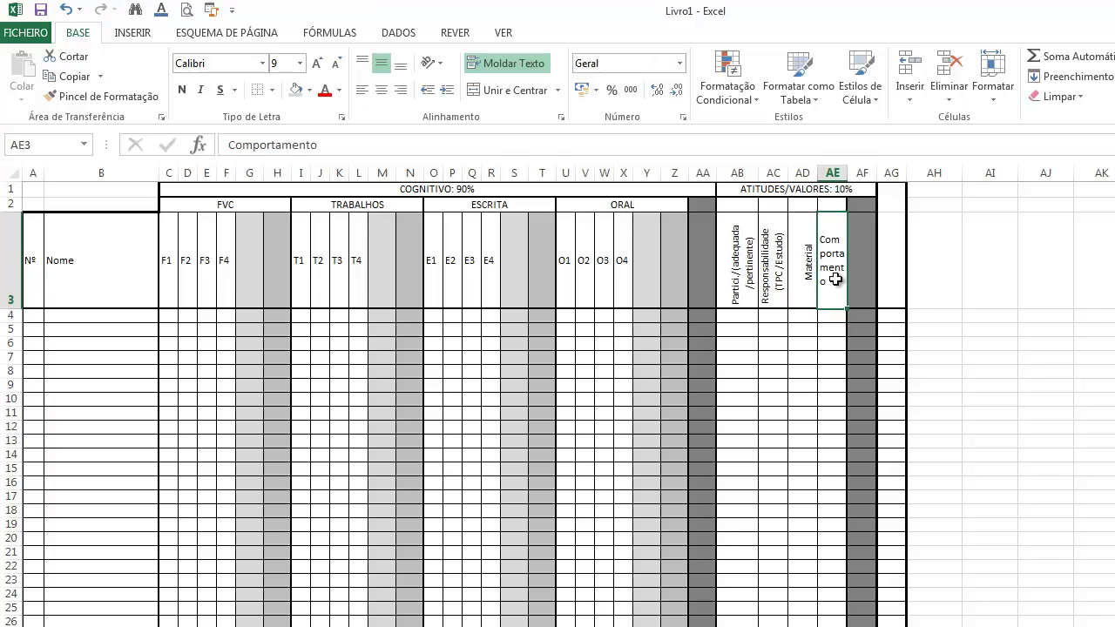
pyautogui.click(442, 67)
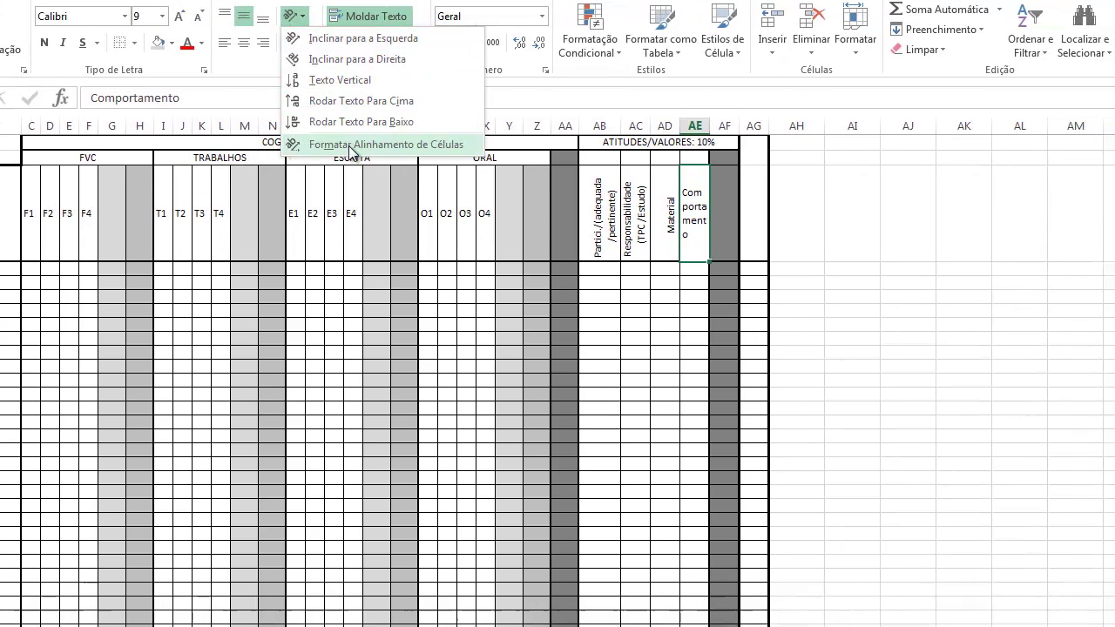
pyautogui.click(351, 147)
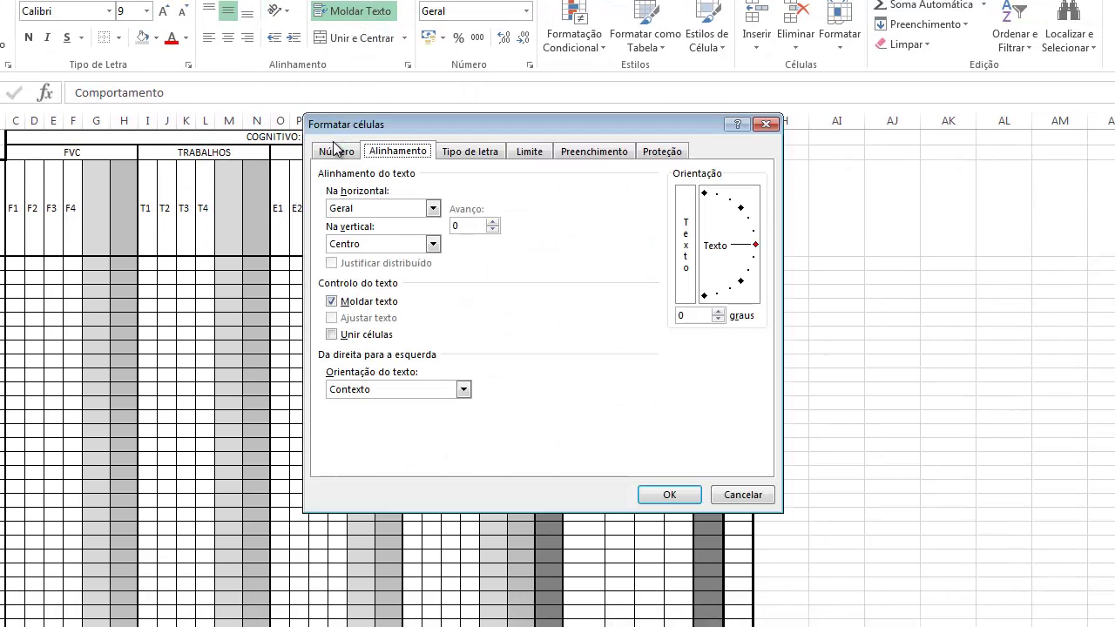
pyautogui.click(721, 199)
pyautogui.click(766, 125)
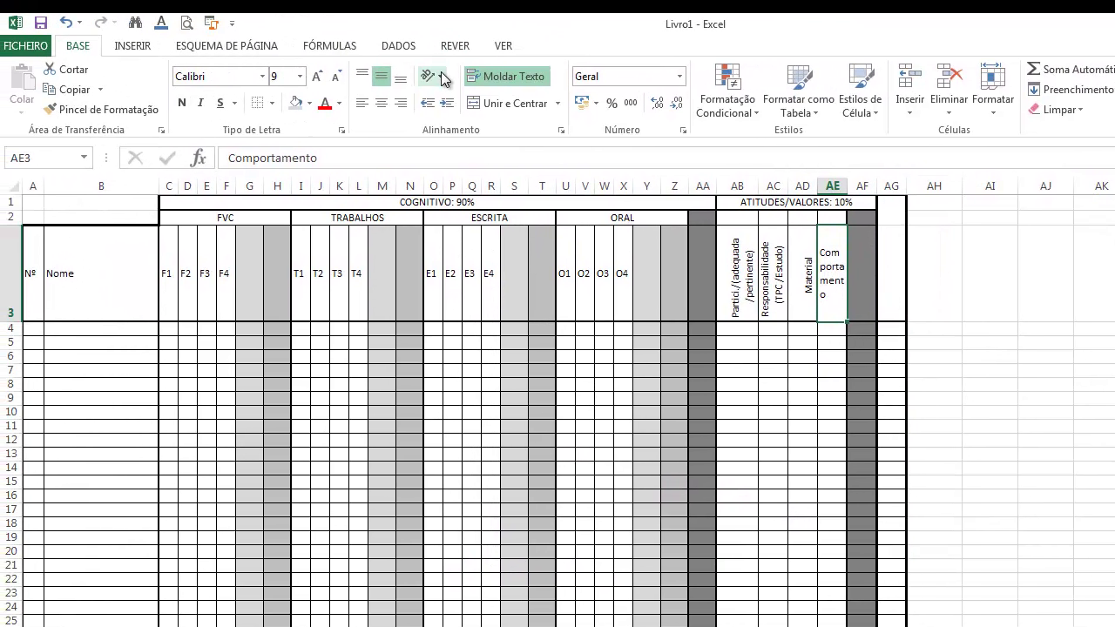
# Step: Rotate the text of the Comportamento label in cell AE3 upward to 90 degrees
pyautogui.click(389, 58)
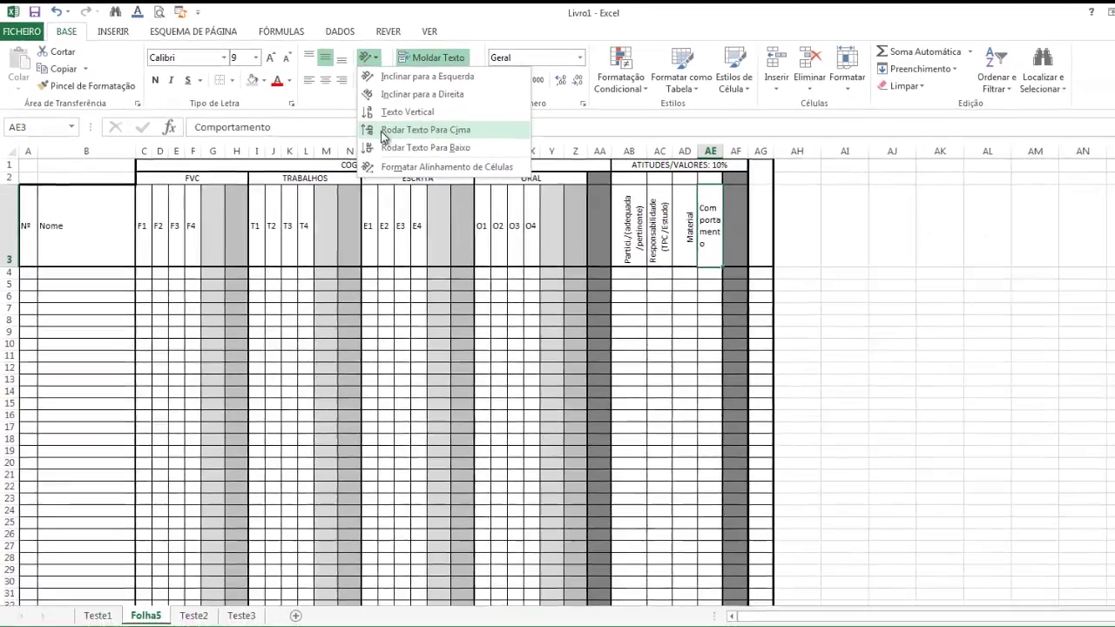
pyautogui.click(451, 168)
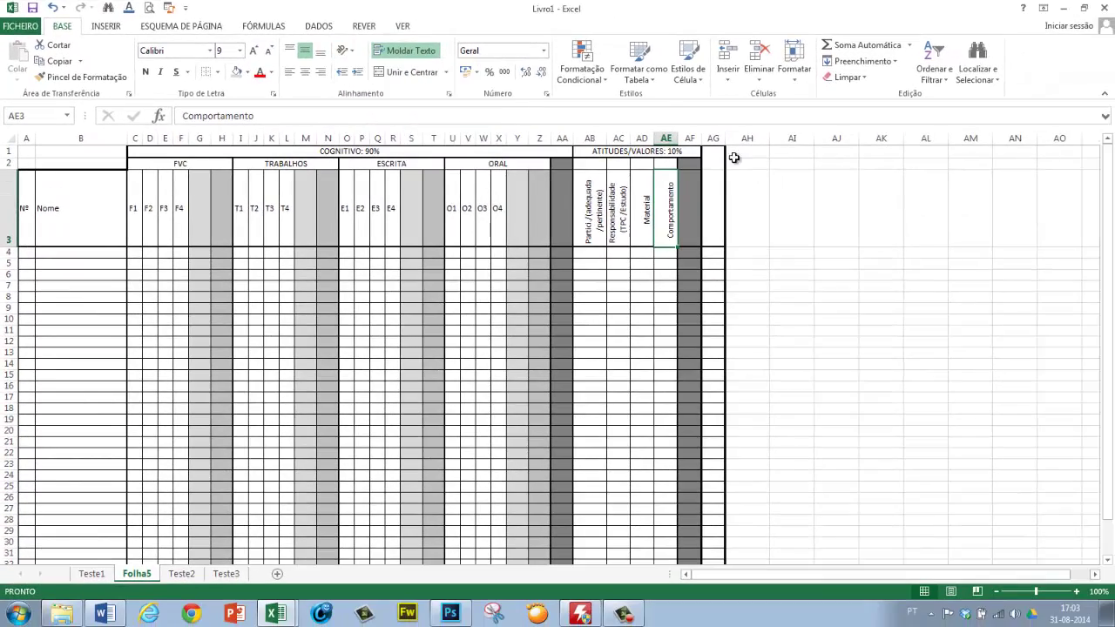
pyautogui.click(973, 355)
# Step: Center the labels in cells AB3 to AE3 both vertically and horizontally
pyautogui.click(590, 213)
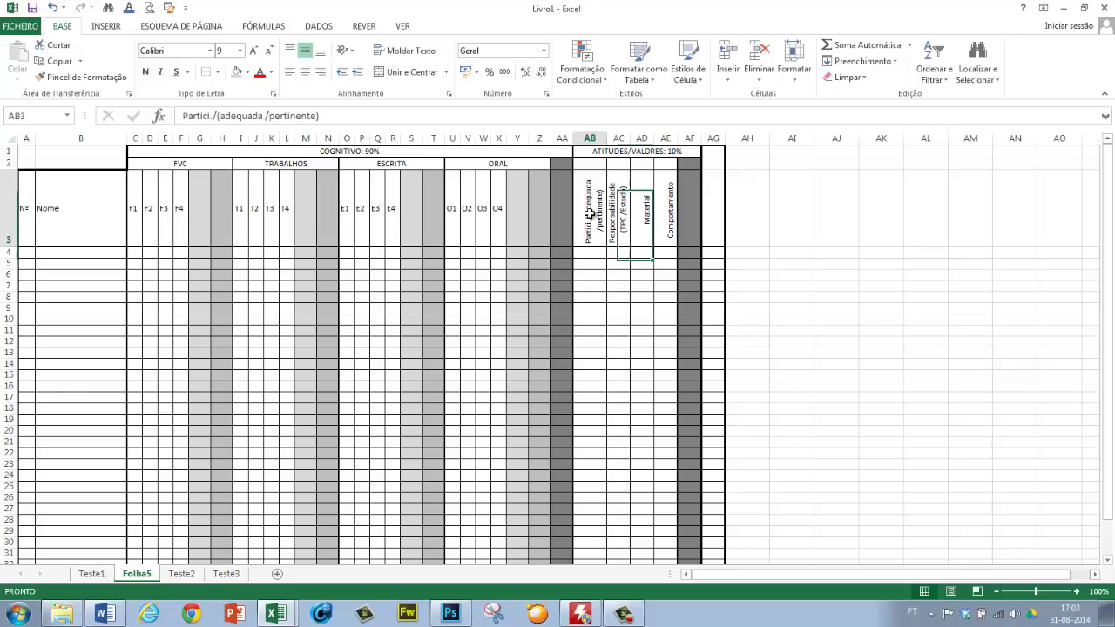
pyautogui.moveTo(590, 213); pyautogui.dragTo(666, 211)
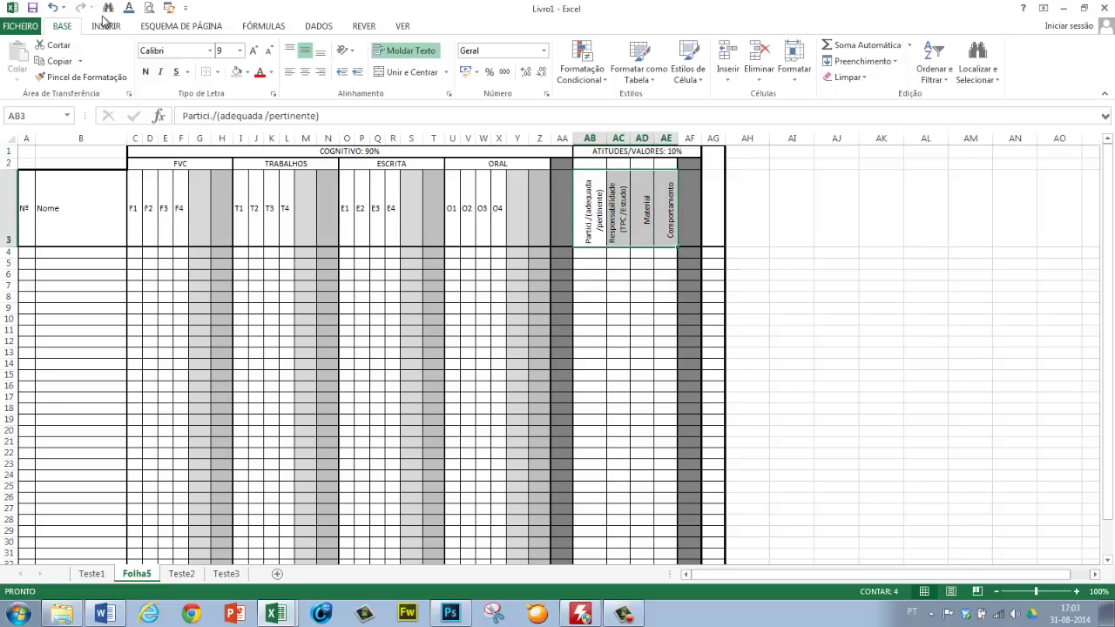
pyautogui.click(305, 50)
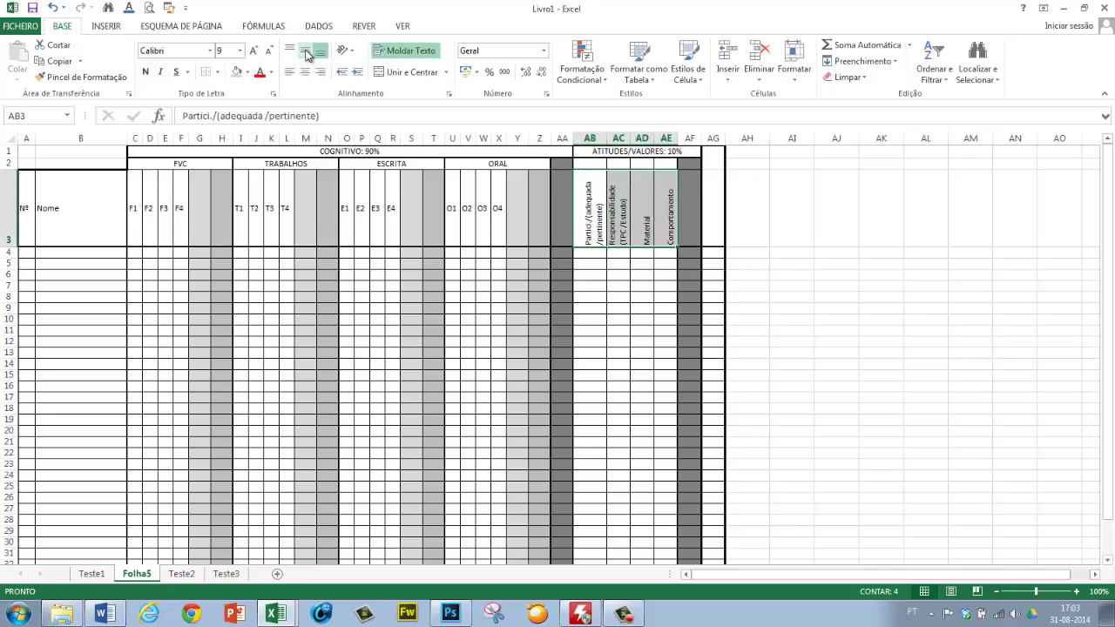
pyautogui.click(305, 50)
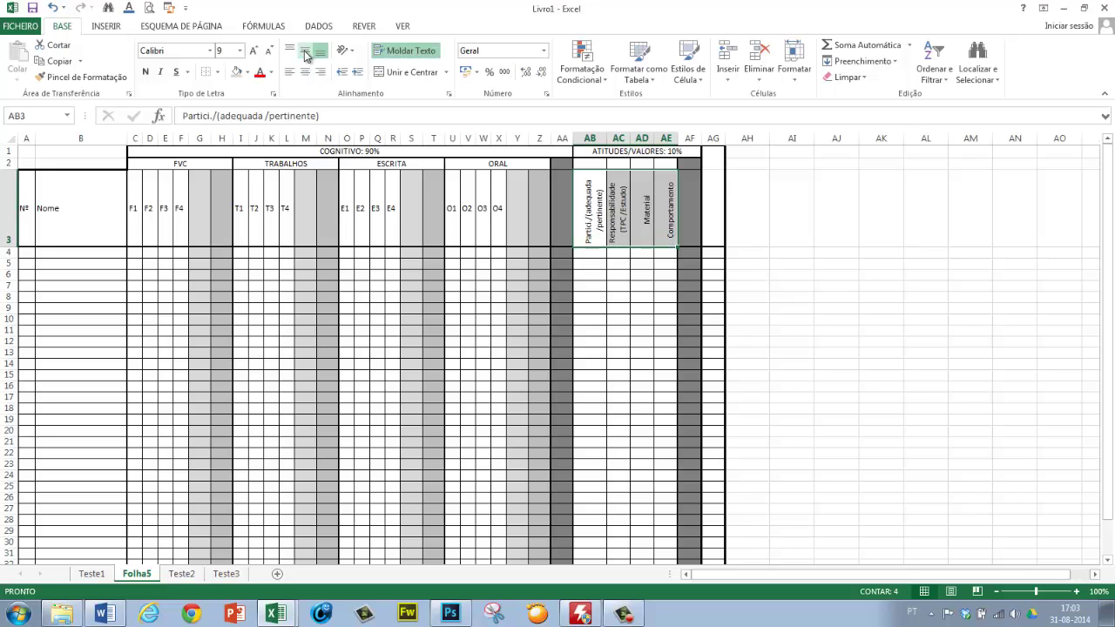
pyautogui.click(304, 72)
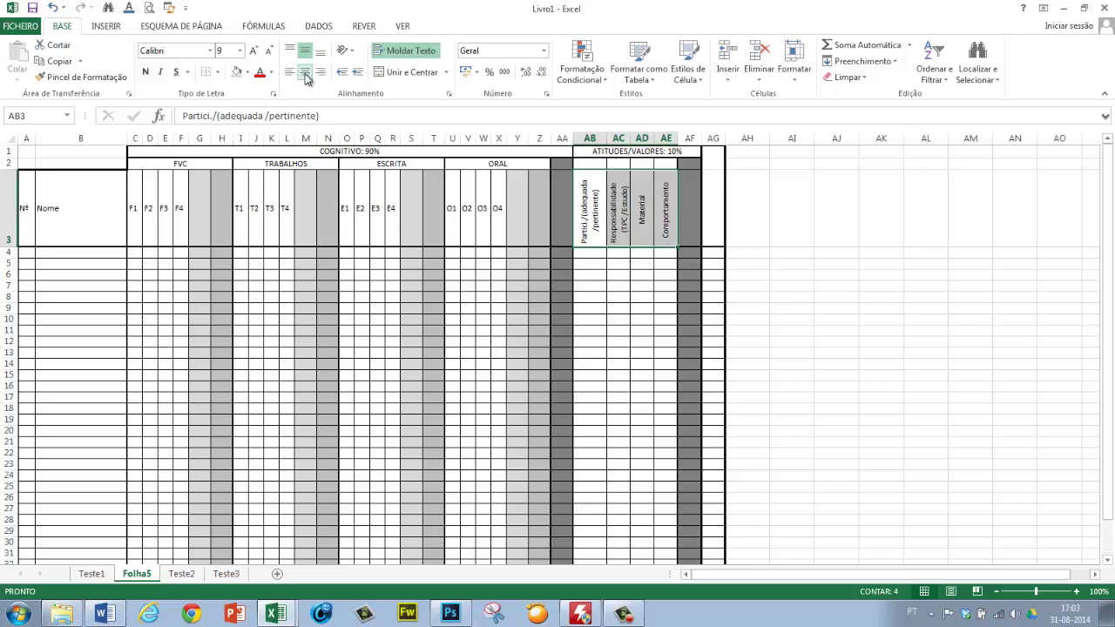
pyautogui.click(861, 310)
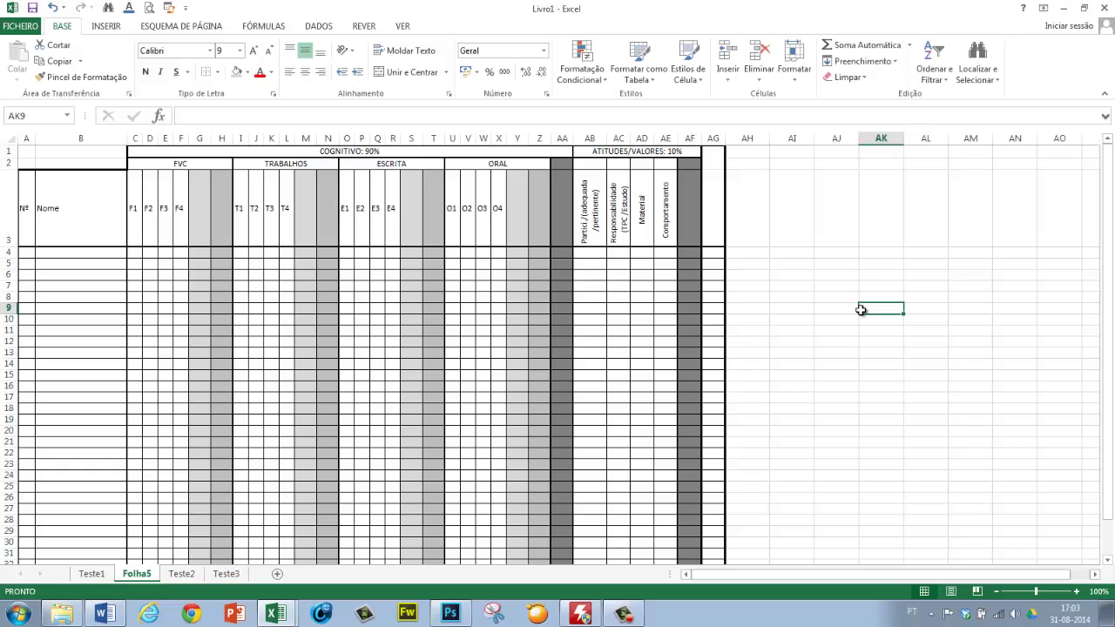
pyautogui.click(670, 131)
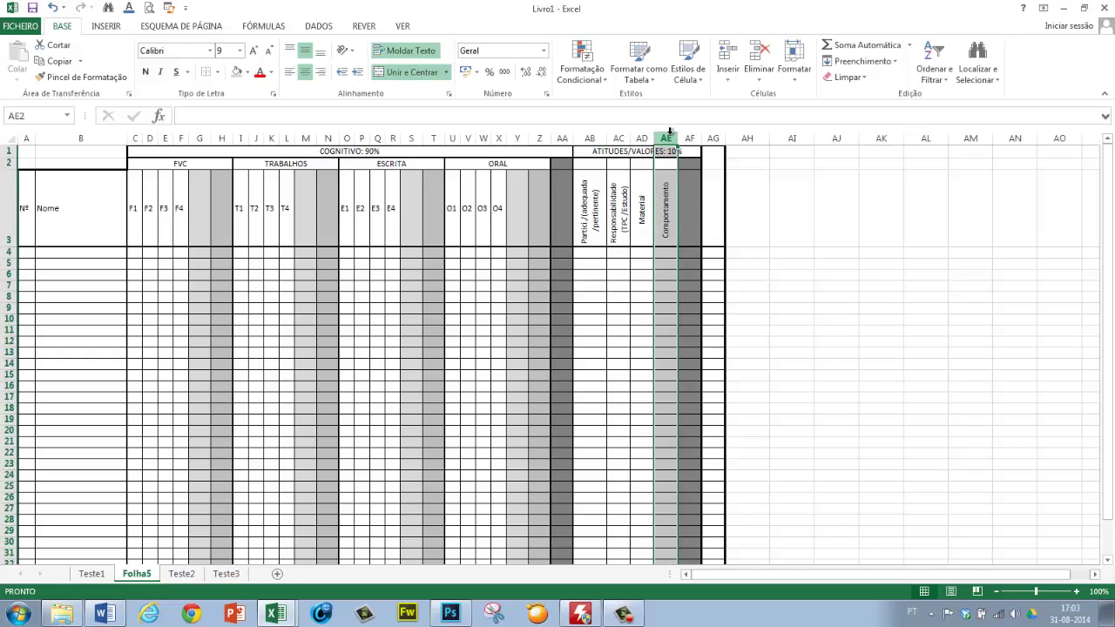
pyautogui.rightClick(671, 137)
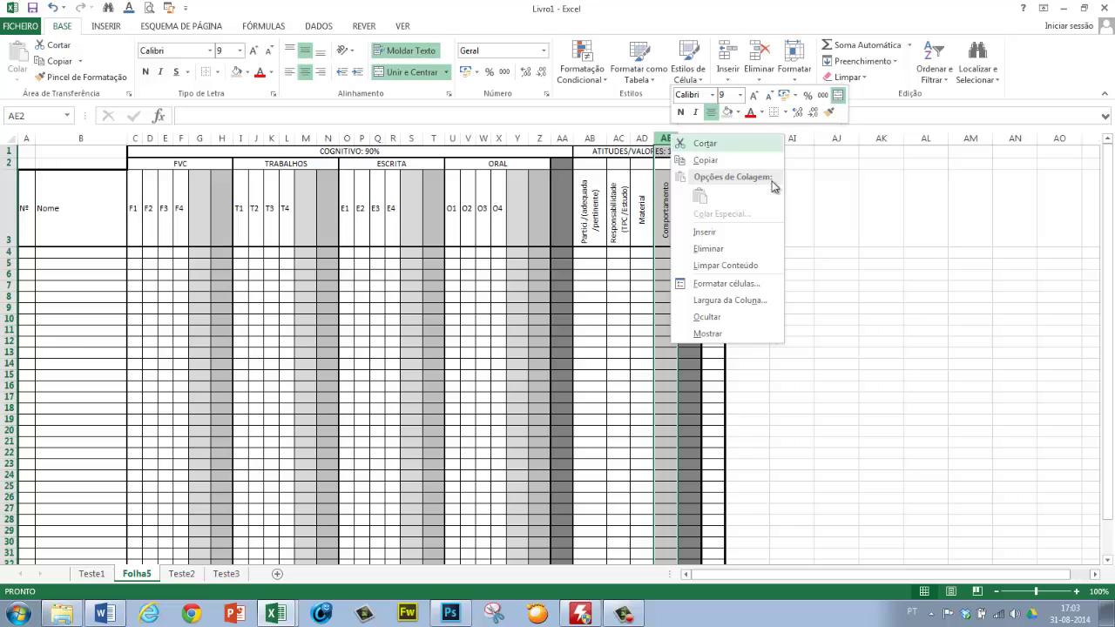
pyautogui.click(910, 254)
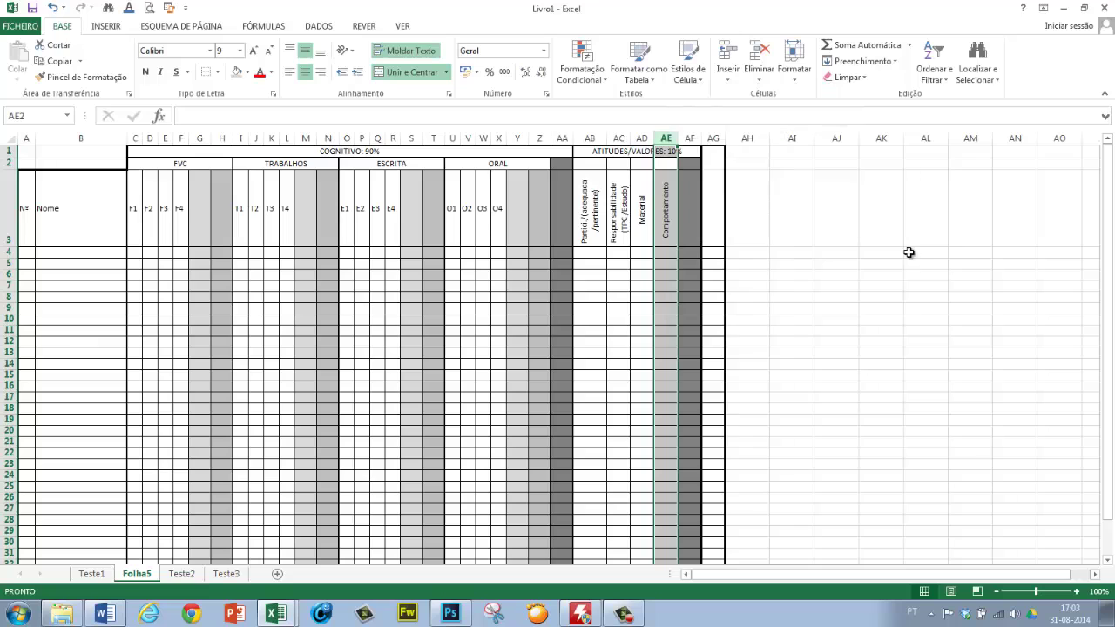
# Step: Insert an empty column before the Responsabilidade column AC
pyautogui.click(621, 138)
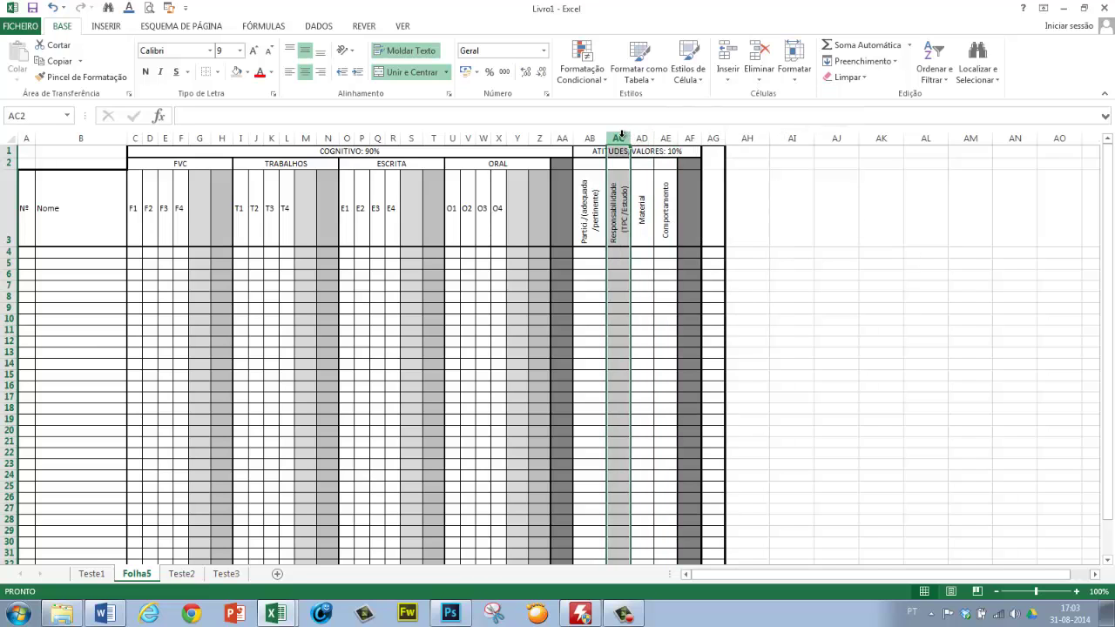
pyautogui.rightClick(623, 138)
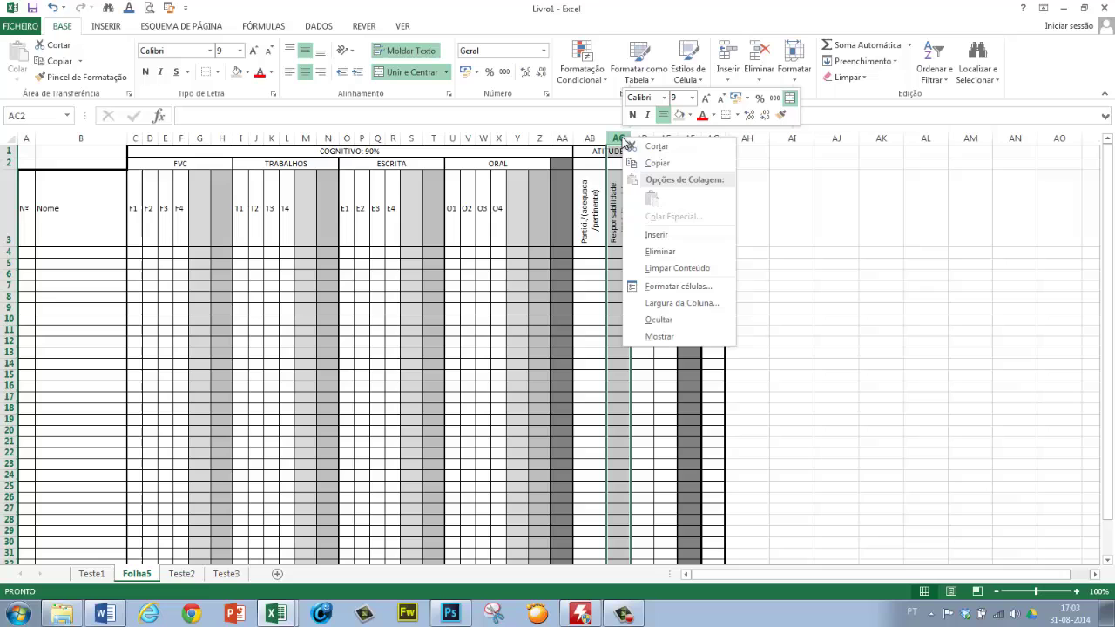
pyautogui.click(664, 236)
pyautogui.click(906, 296)
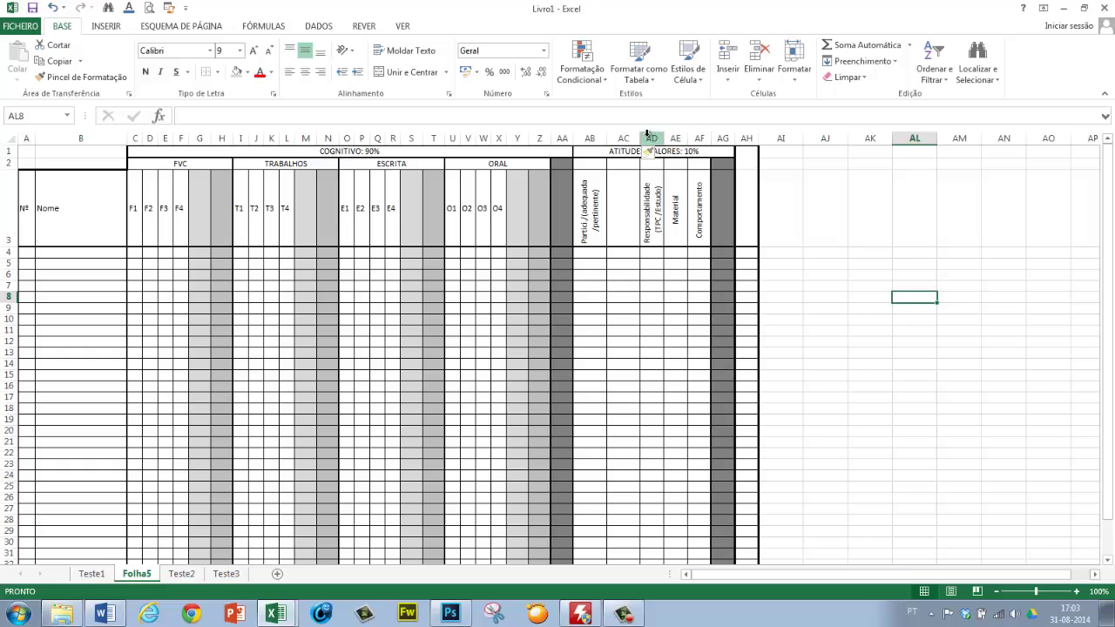
# Step: Try inserting another column before the empty column AC and undo the insertion
pyautogui.rightClick(627, 133)
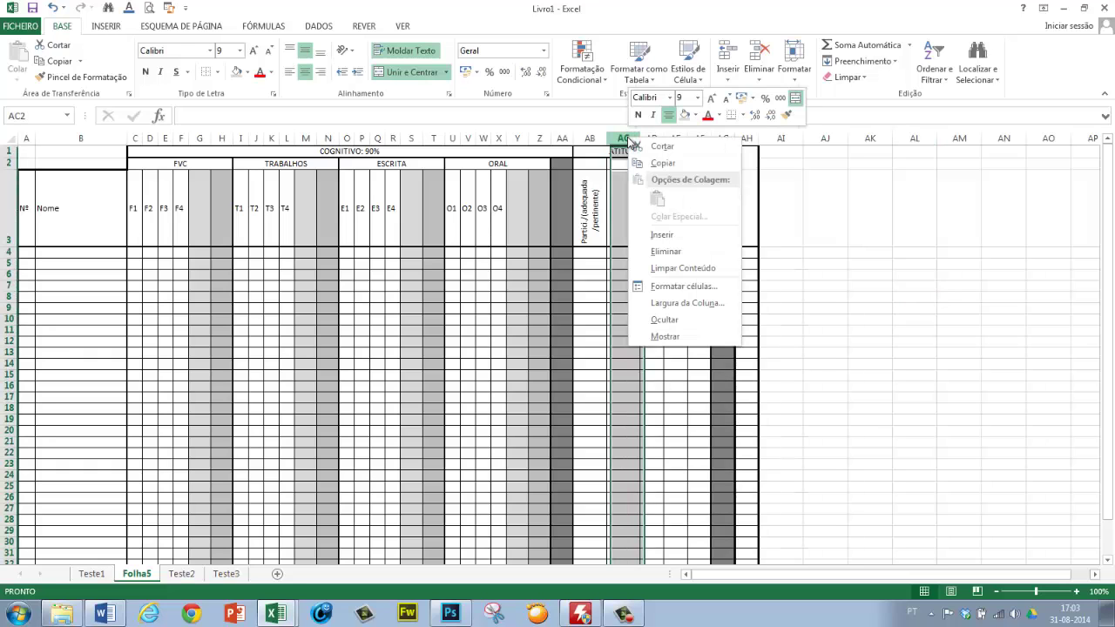
pyautogui.click(668, 237)
pyautogui.click(966, 318)
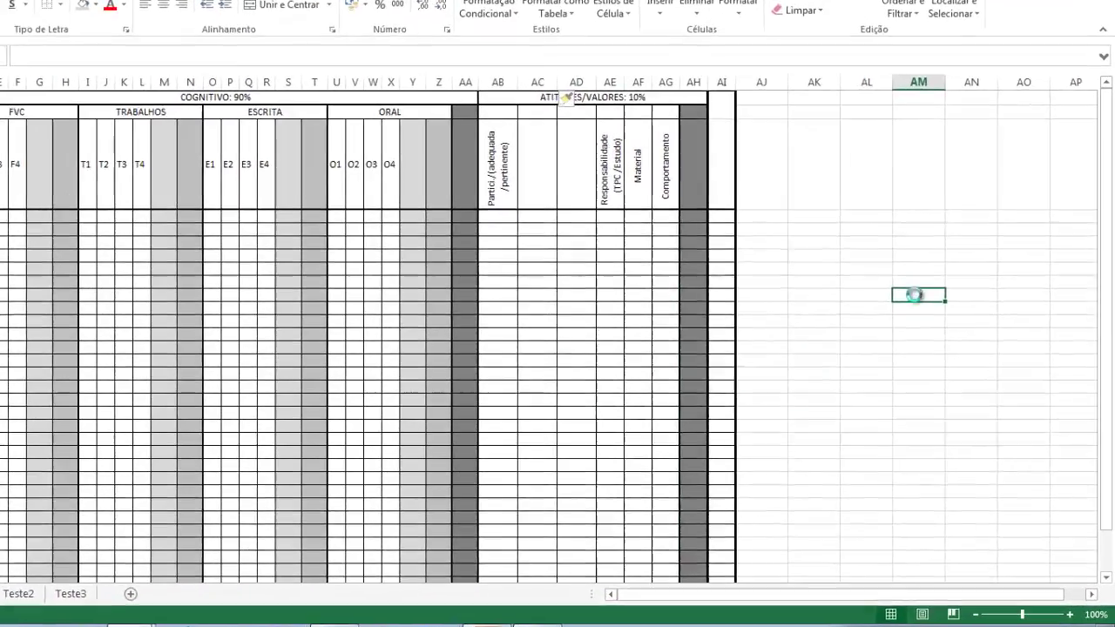
pyautogui.click(624, 138)
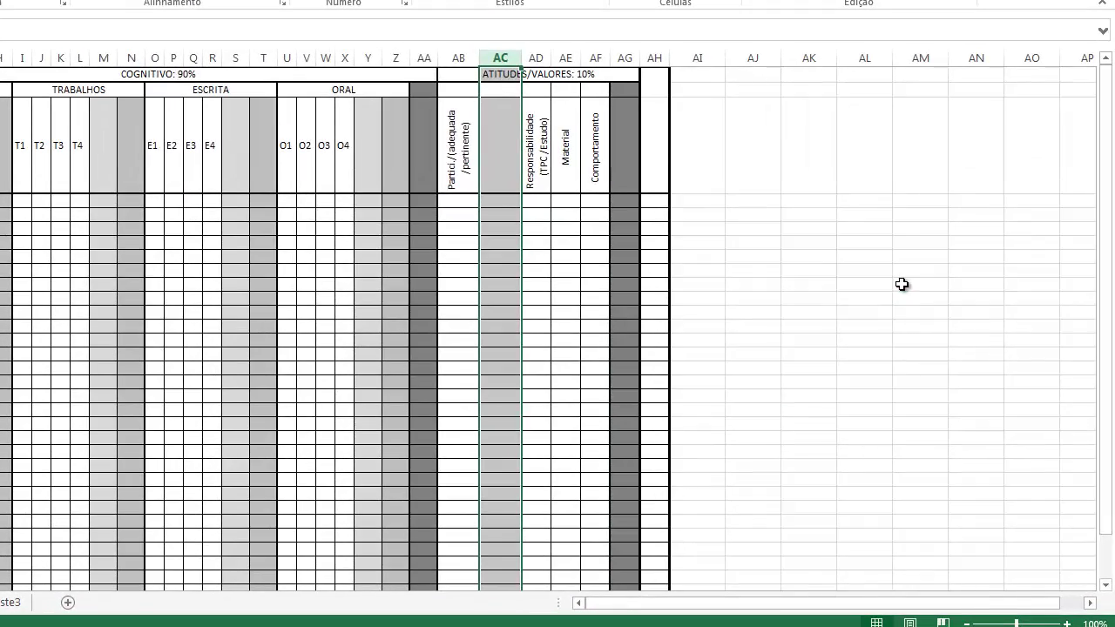
# Step: Try inserting a column before the Partici. column AB twice, undoing each insertion
pyautogui.click(458, 58)
pyautogui.rightClick(461, 59)
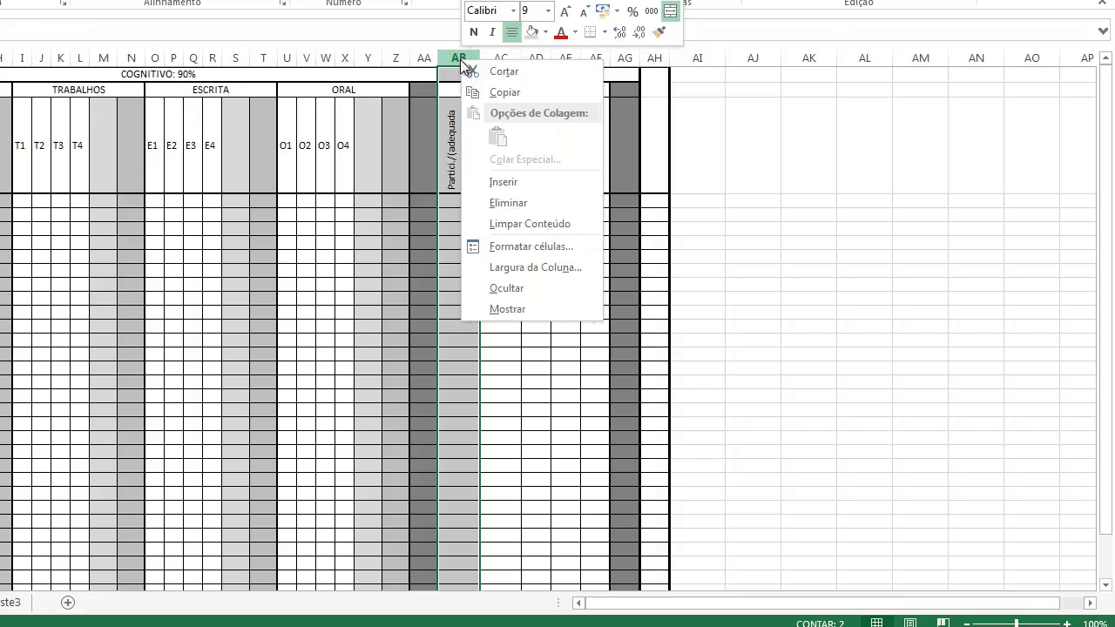
pyautogui.click(506, 182)
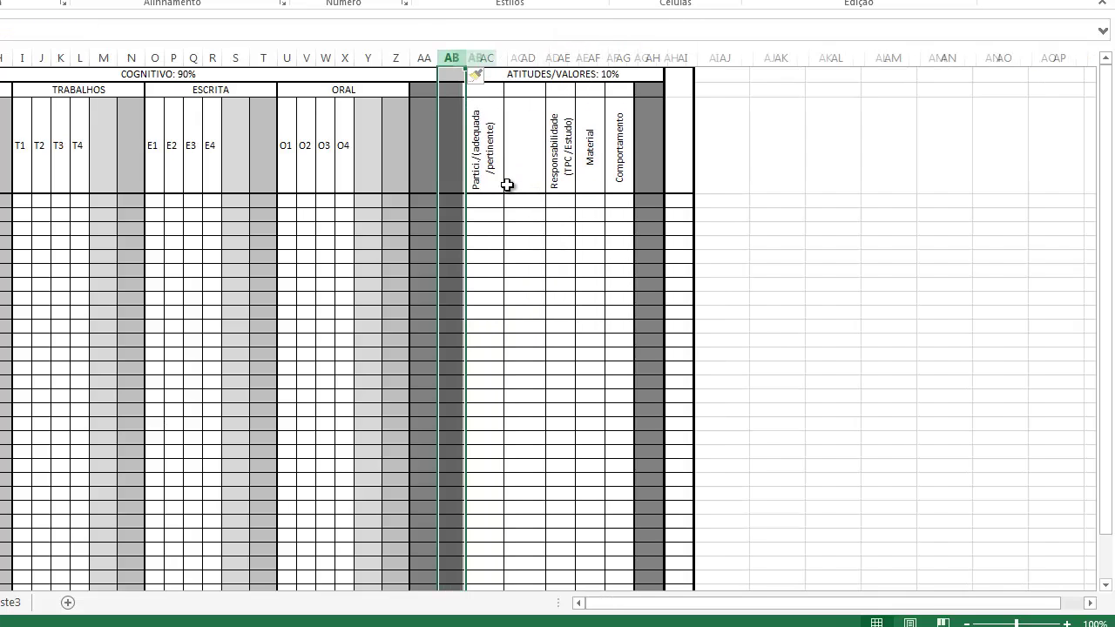
pyautogui.click(819, 299)
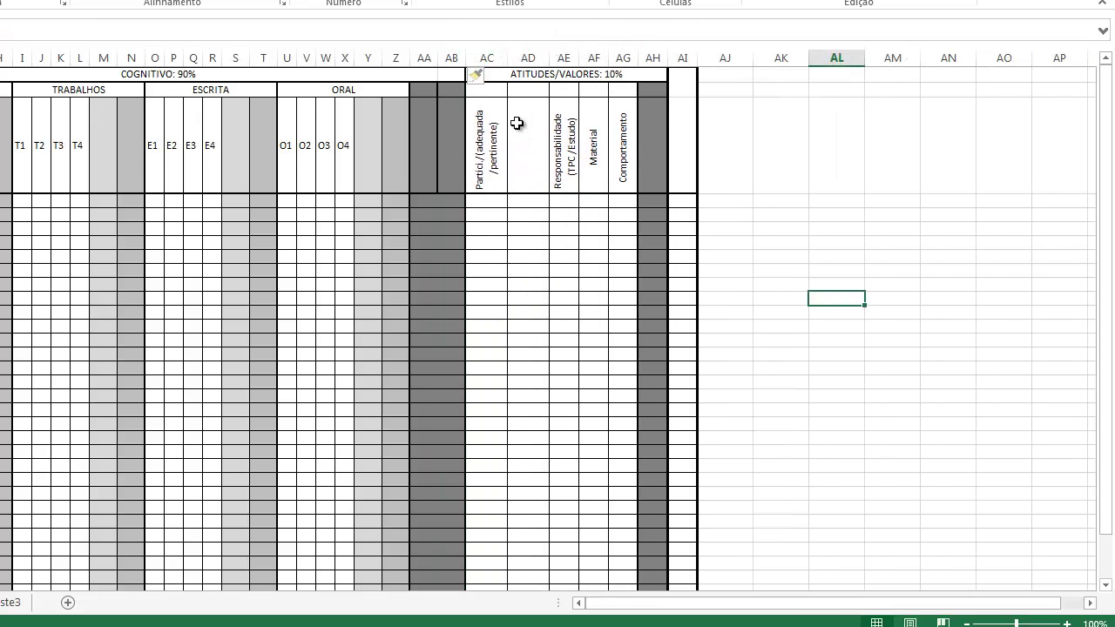
pyautogui.hotkey('ctrl', 'z')
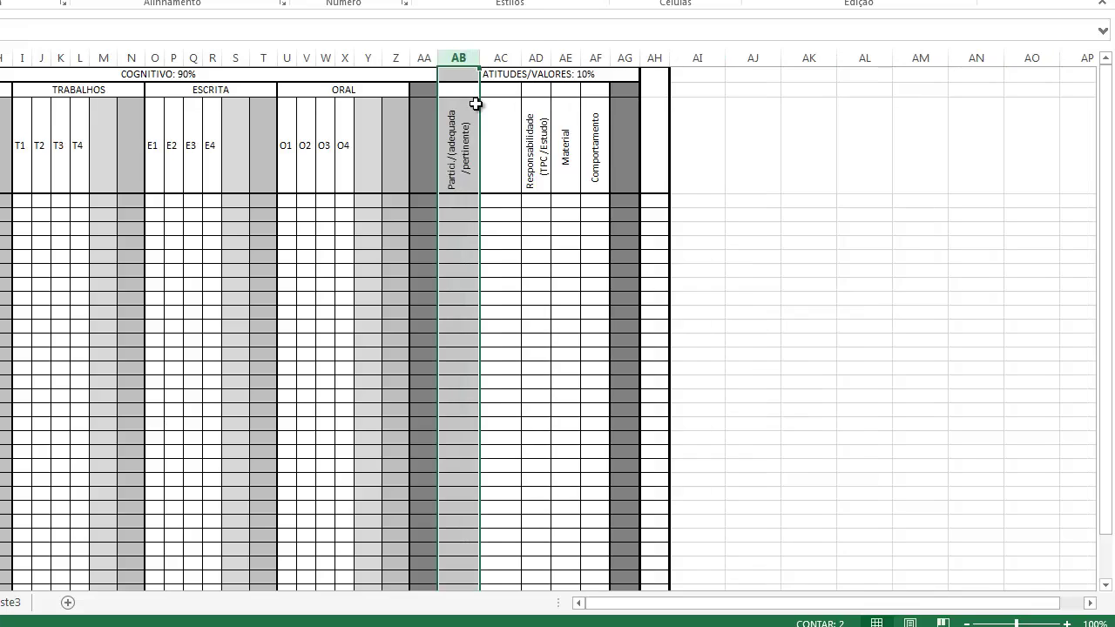
pyautogui.rightClick(462, 56)
pyautogui.click(516, 179)
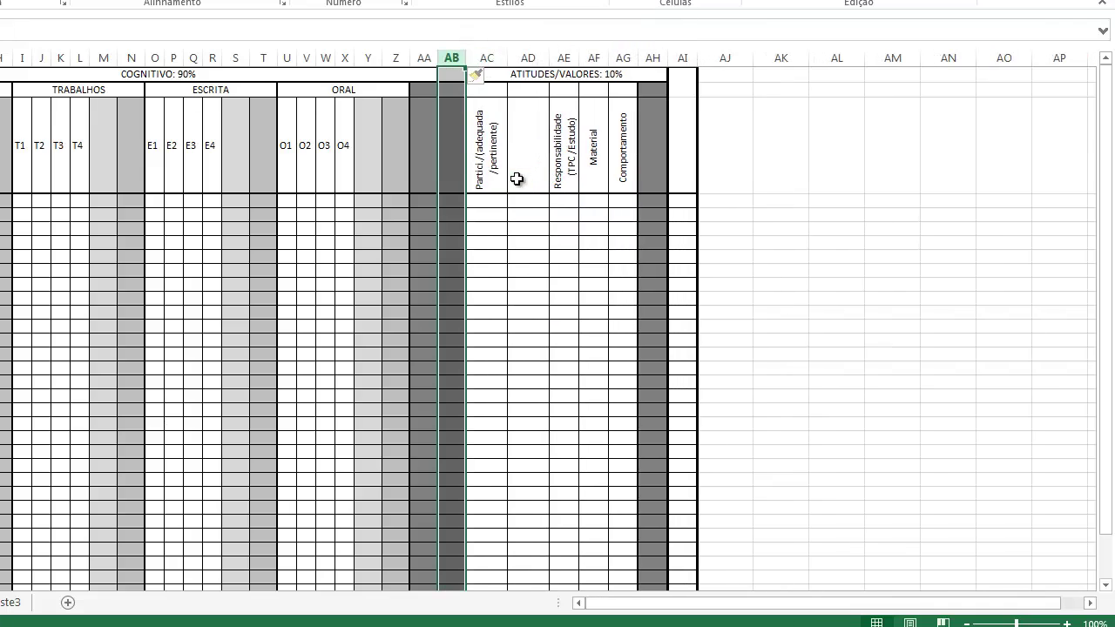
pyautogui.click(453, 147)
pyautogui.click(419, 142)
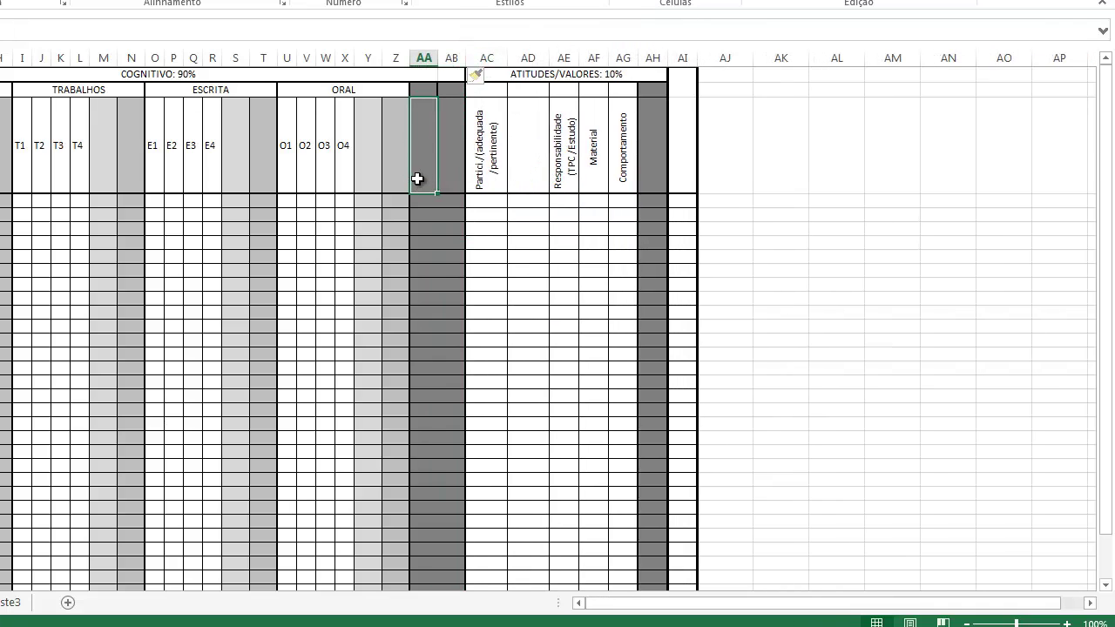
pyautogui.hotkey('ctrl', 'z')
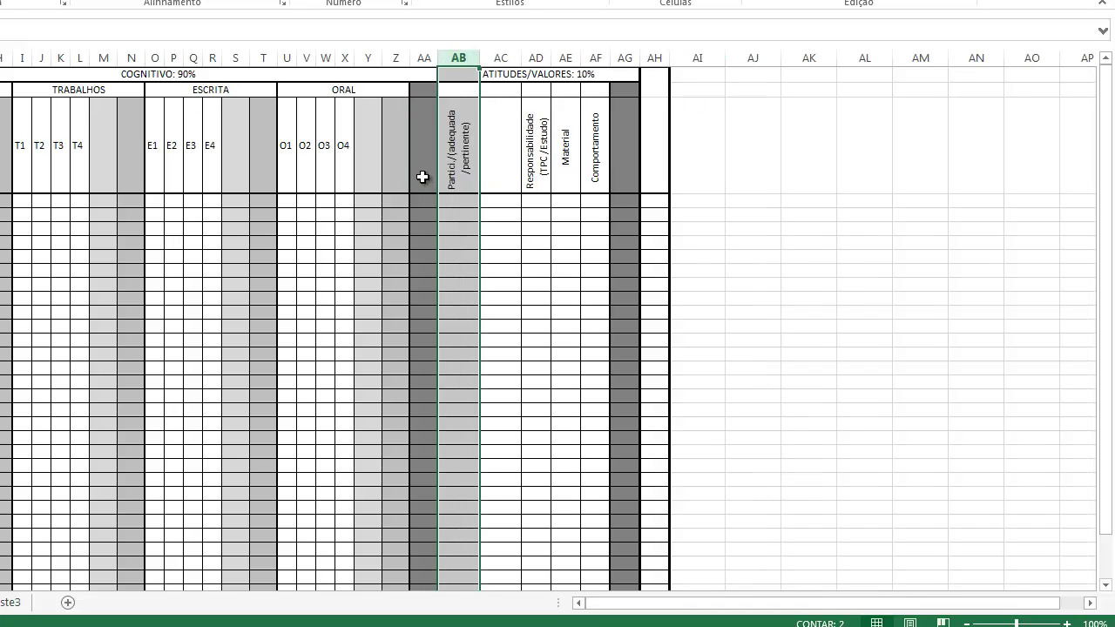
# Step: Insert a second empty column at AC, between the Partici. and Responsabilidade columns
pyautogui.rightClick(504, 55)
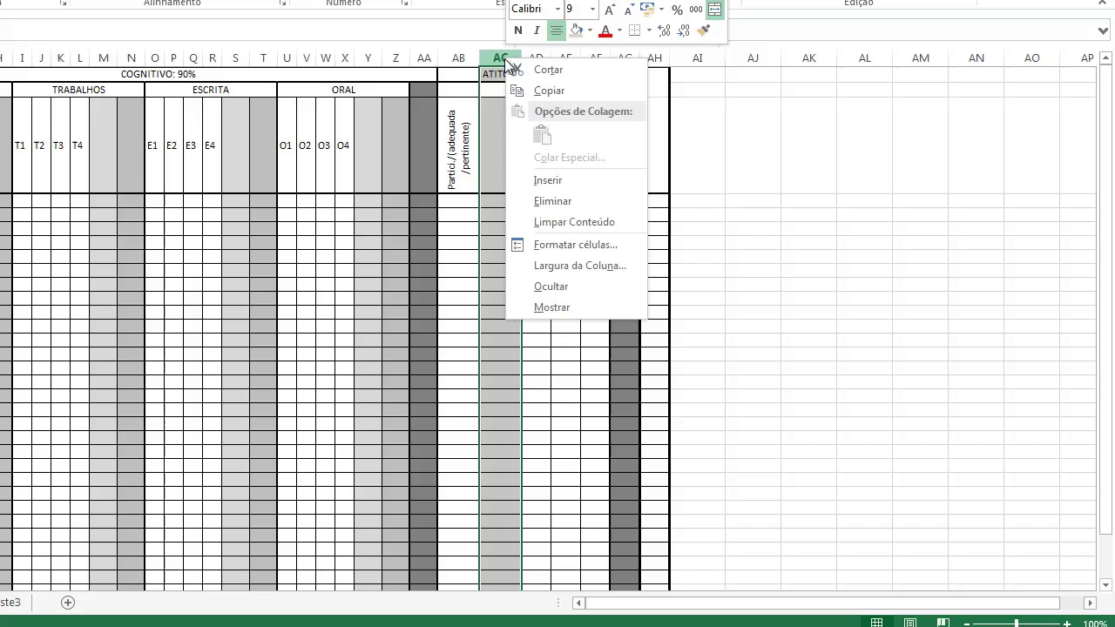
pyautogui.click(561, 179)
pyautogui.click(833, 271)
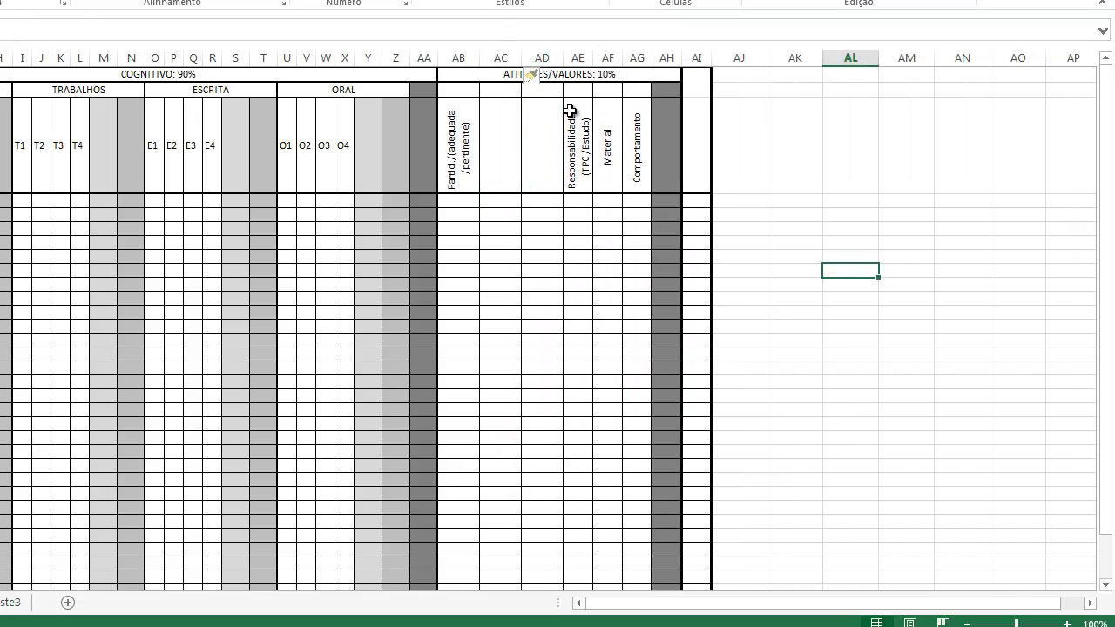
# Step: Move the Responsabilidade, Material and Comportamento labels from cells AE3:AG3 to AC3:AE3
pyautogui.moveTo(570, 110); pyautogui.dragTo(640, 148)
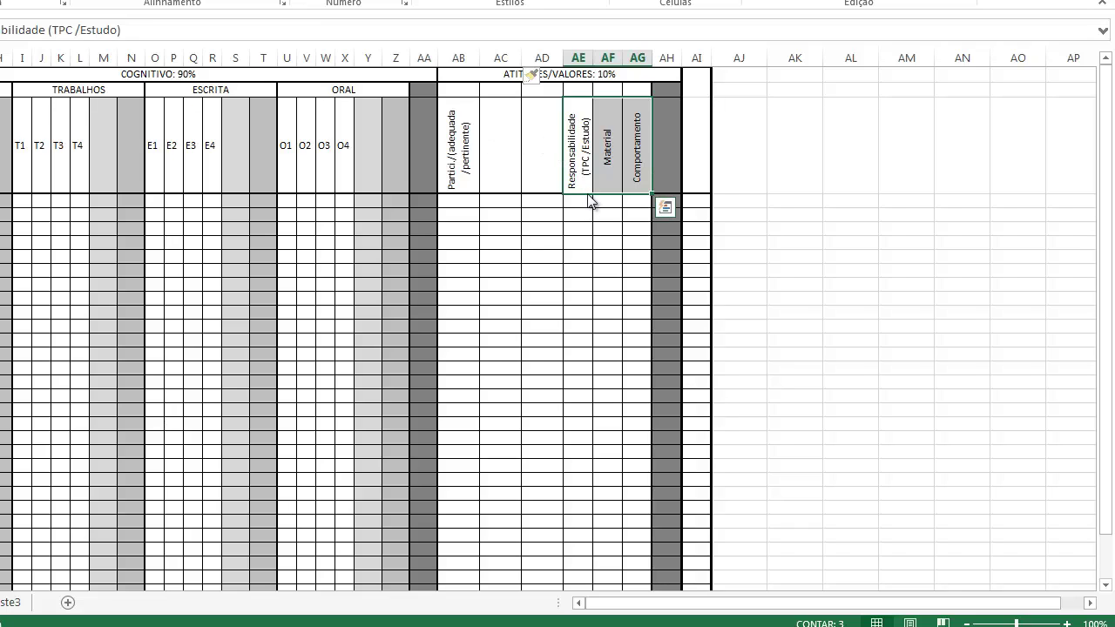
pyautogui.moveTo(589, 198); pyautogui.dragTo(516, 191)
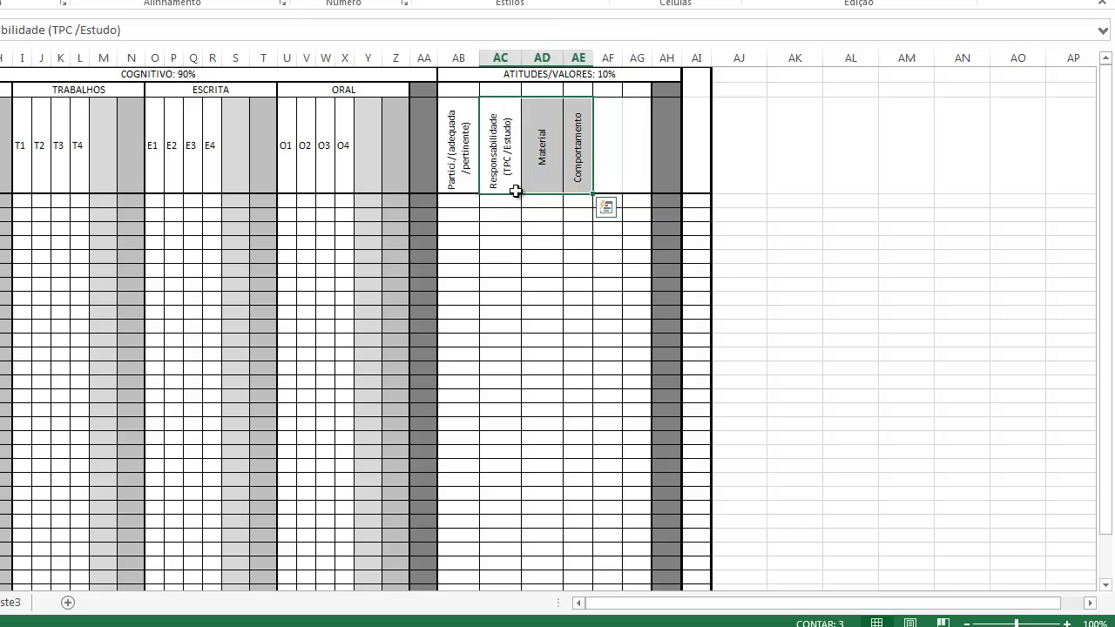
# Step: Undo the last label move and copy the Responsabilidade, Material and Comportamento labels from AE3:AG3 to AC3:AE3
pyautogui.click(800, 254)
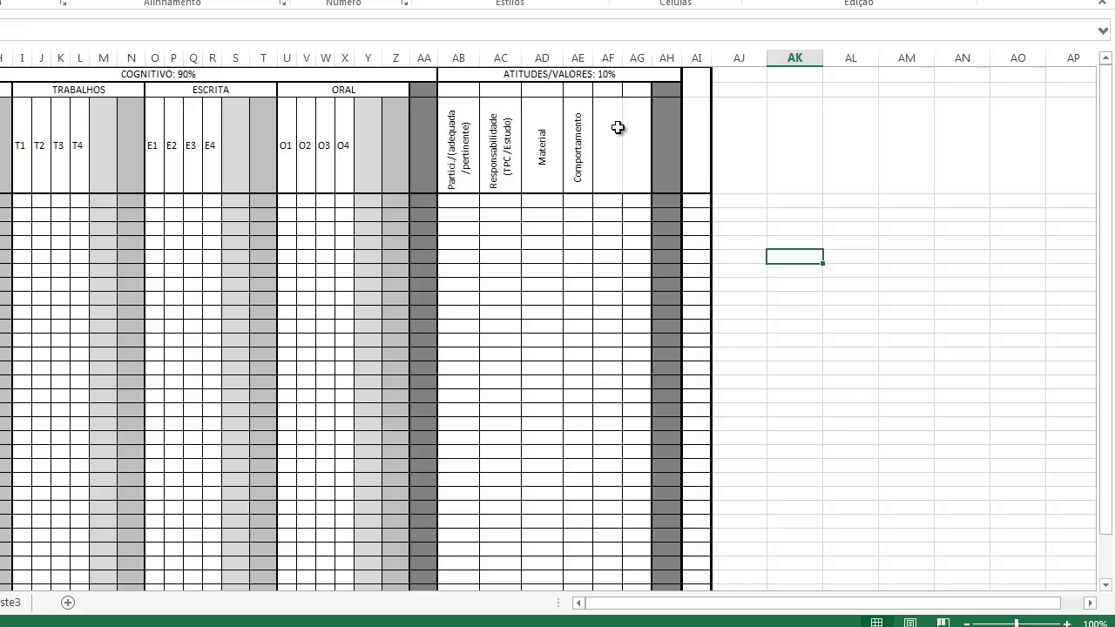
pyautogui.hotkey('ctrl', 'z')
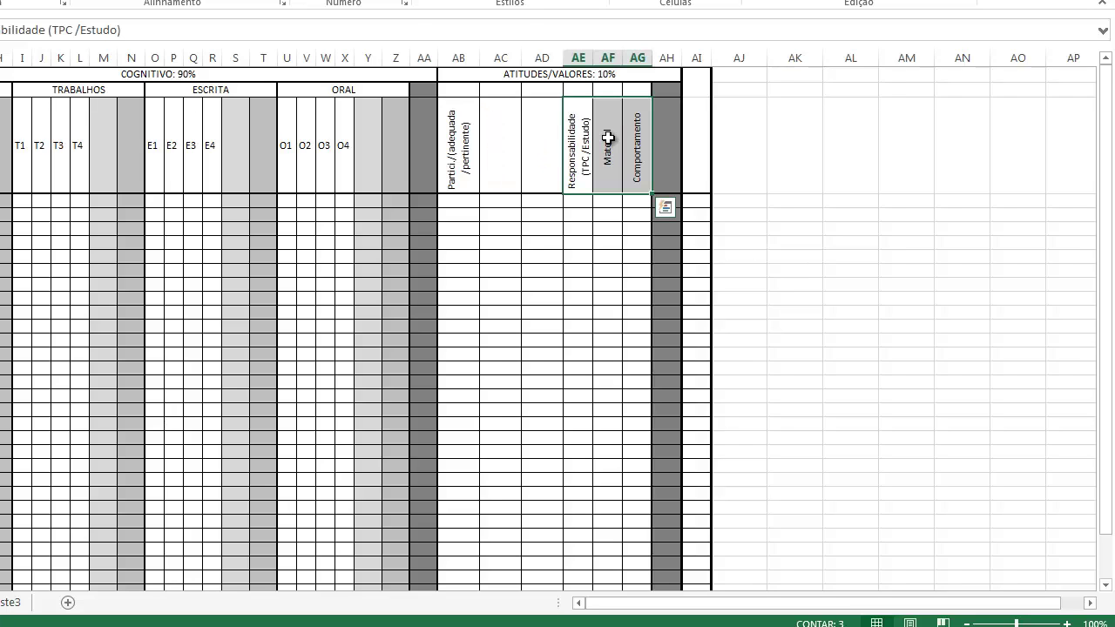
pyautogui.hotkey('ctrl', 'c')
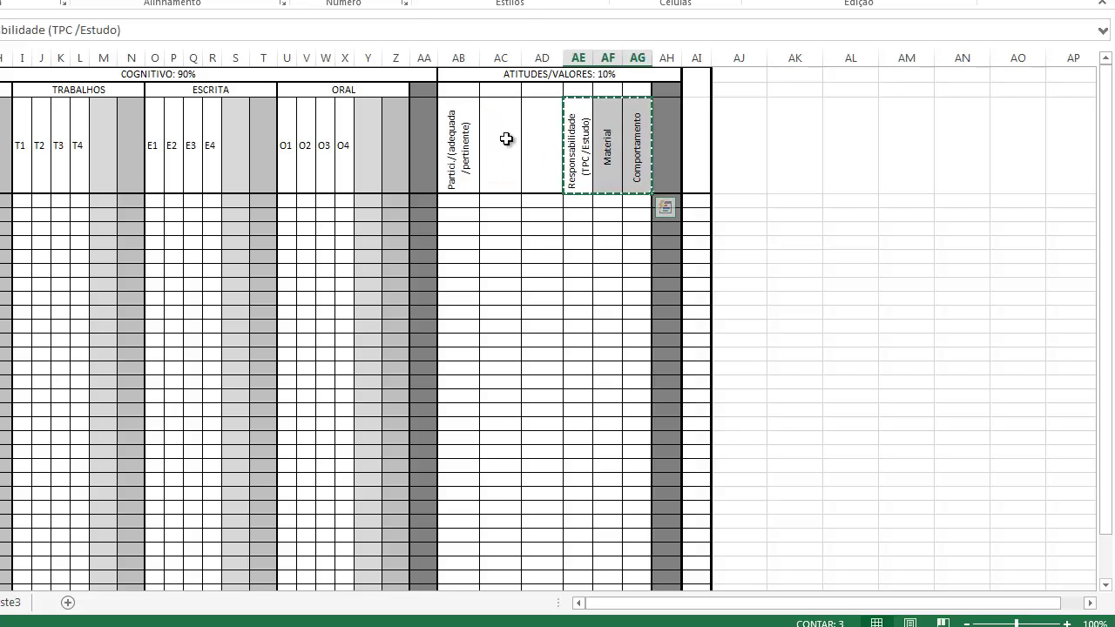
pyautogui.click(501, 132)
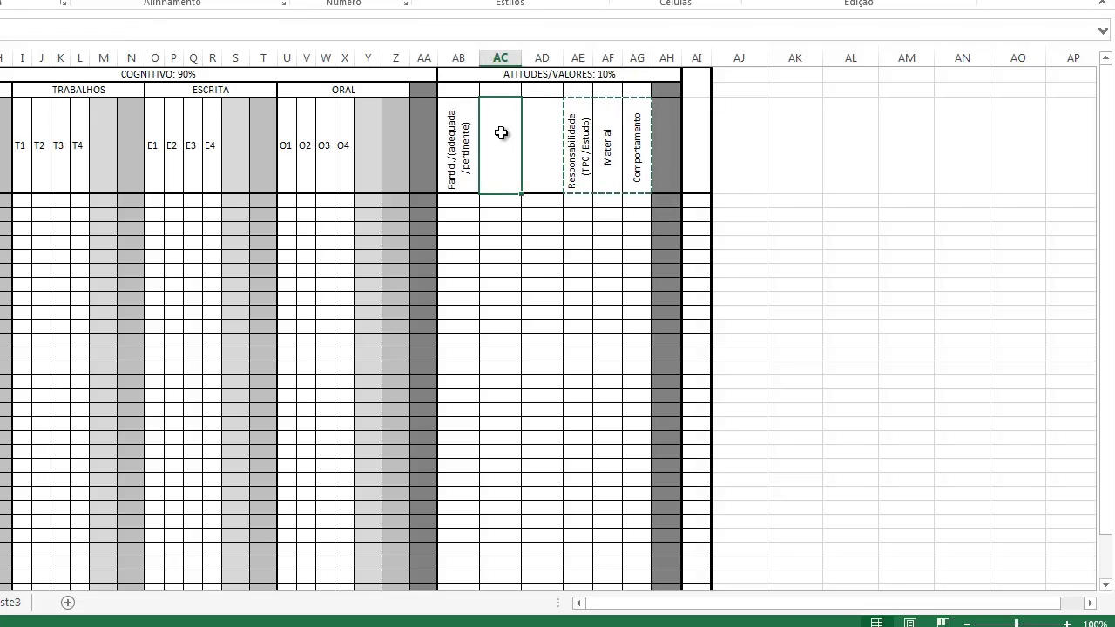
pyautogui.hotkey('ctrl', 'v')
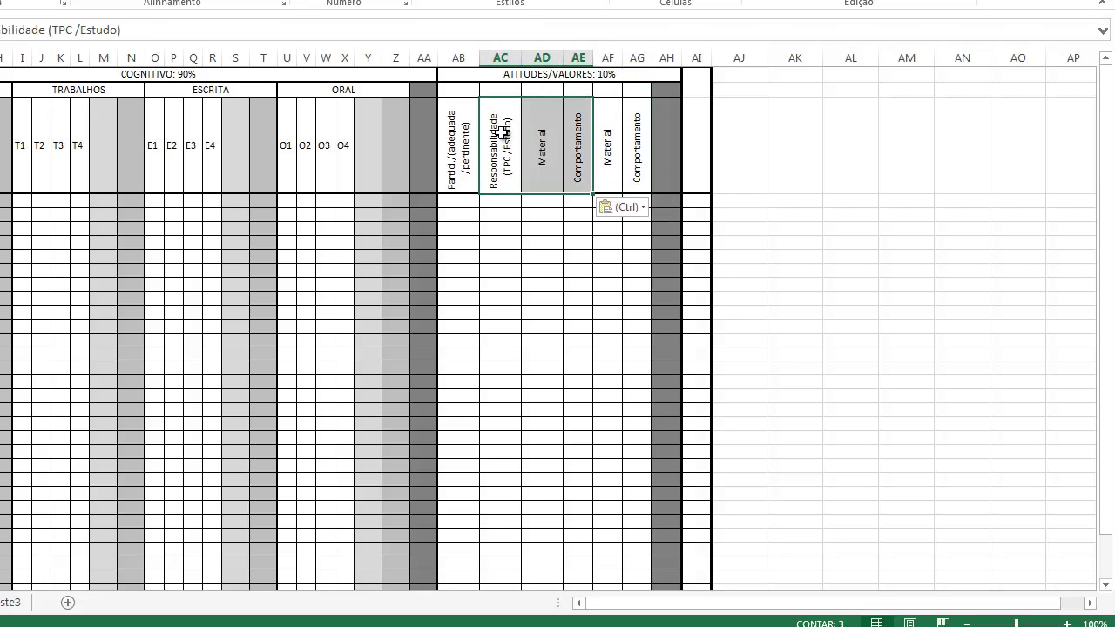
# Step: Clear the duplicate Material and Comportamento labels from cells AF3:AG3
pyautogui.click(611, 133)
pyautogui.moveTo(610, 133); pyautogui.dragTo(636, 135)
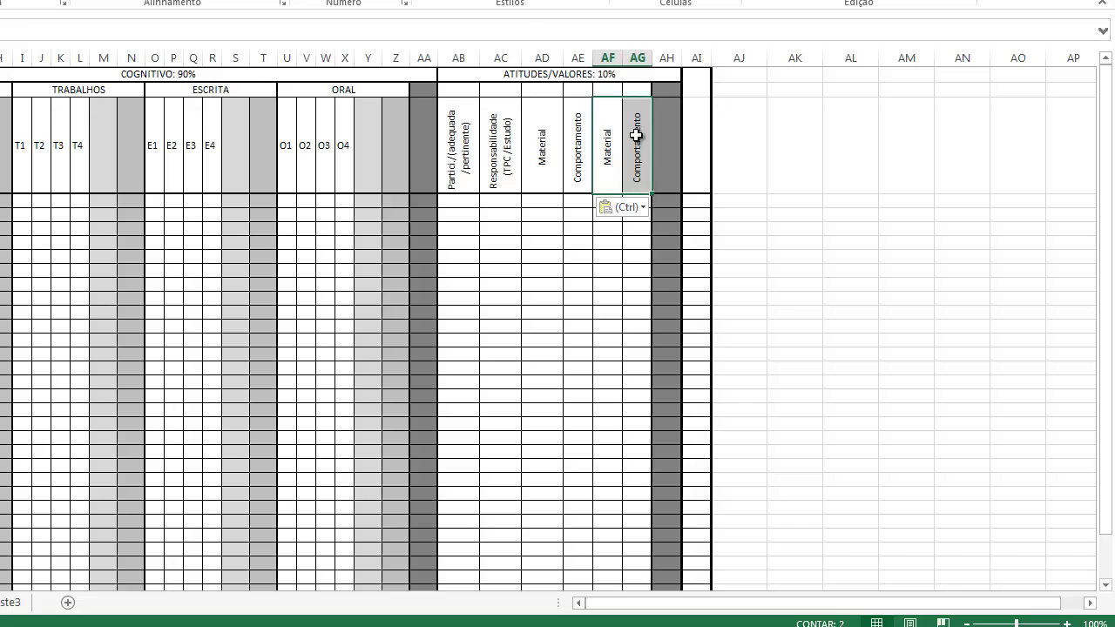
pyautogui.press('Delete')
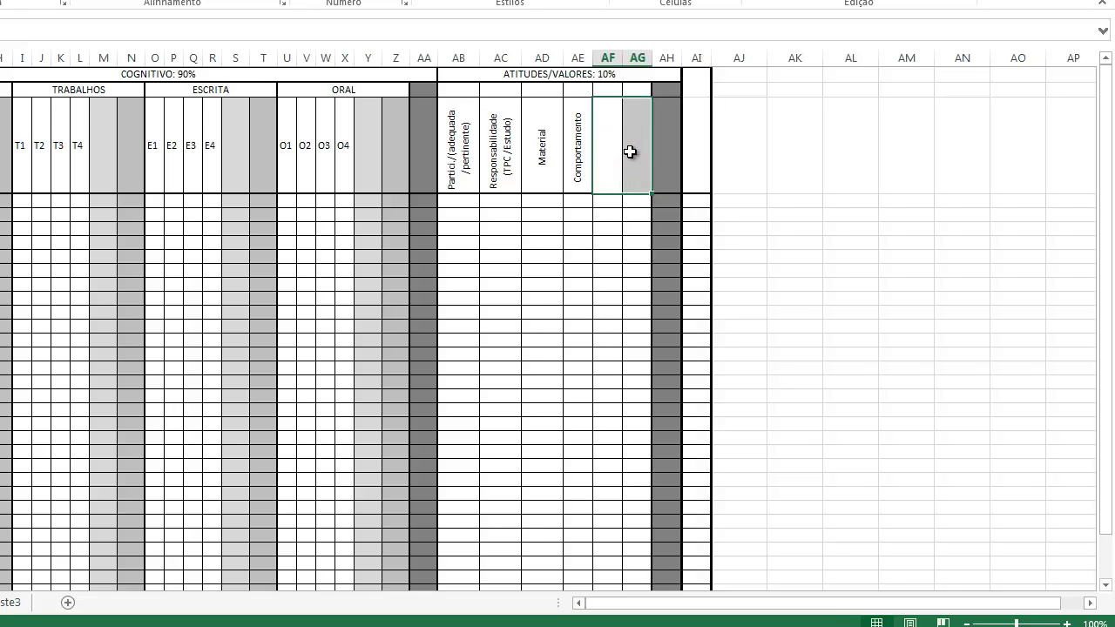
pyautogui.click(758, 179)
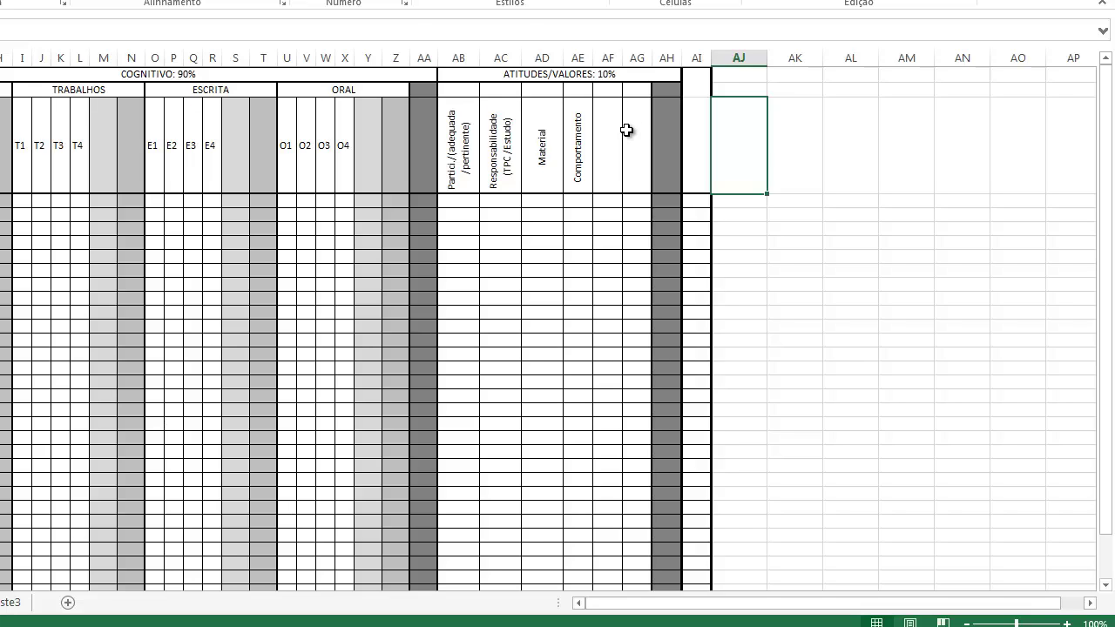
# Step: Narrow columns AB to AE together to one equal width that still fits their rotated labels
pyautogui.click(774, 240)
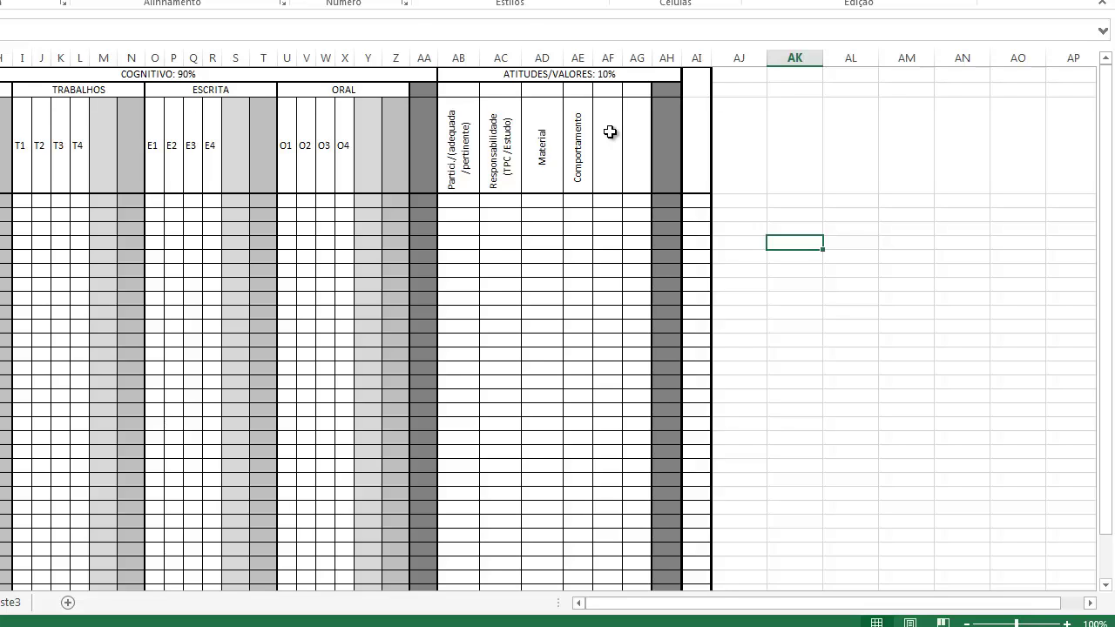
pyautogui.moveTo(461, 55); pyautogui.dragTo(533, 58)
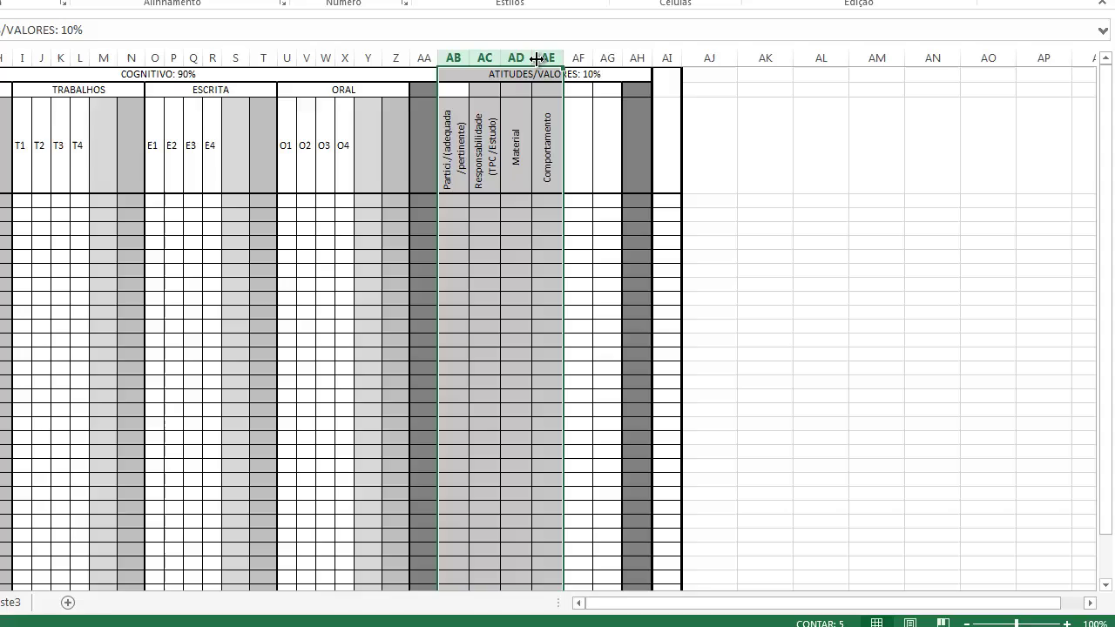
pyautogui.click(833, 488)
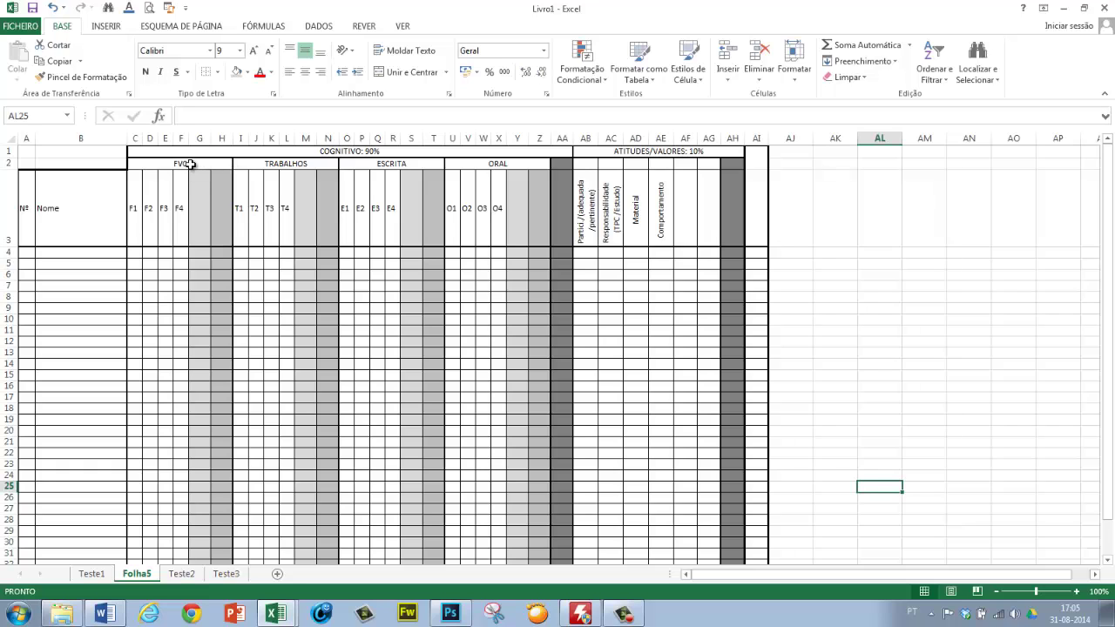
# Step: Try inserting a row above the FVC, Trabalhos, Escrita and Oral headings in row 2 and undo the insertion
pyautogui.click(6, 163)
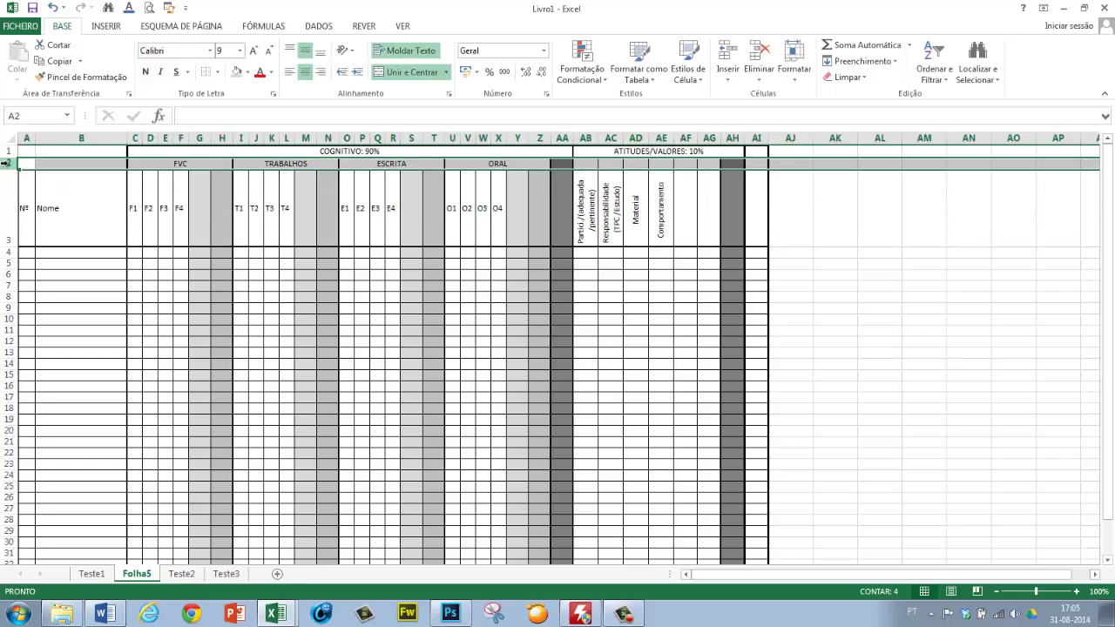
pyautogui.rightClick(6, 163)
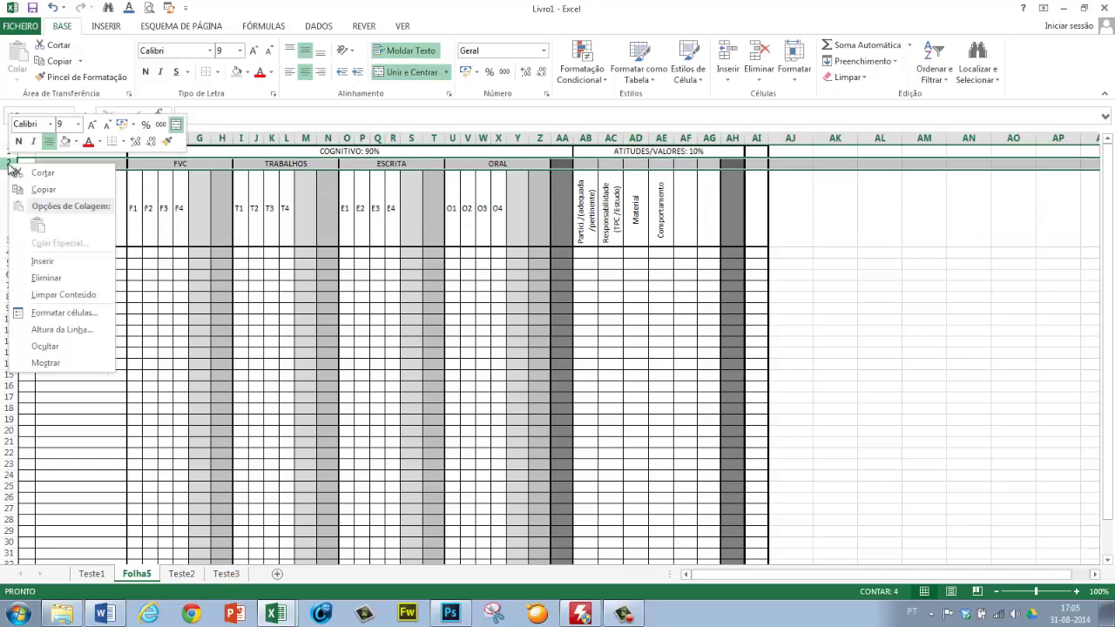
pyautogui.click(43, 261)
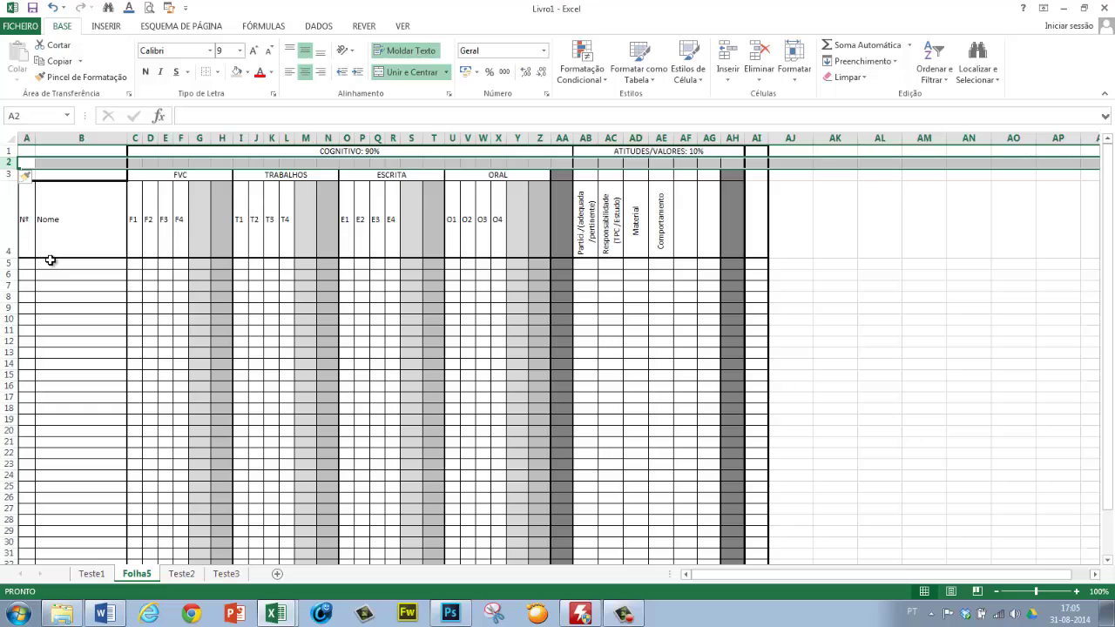
pyautogui.hotkey('ctrl', 'z')
pyautogui.click(196, 253)
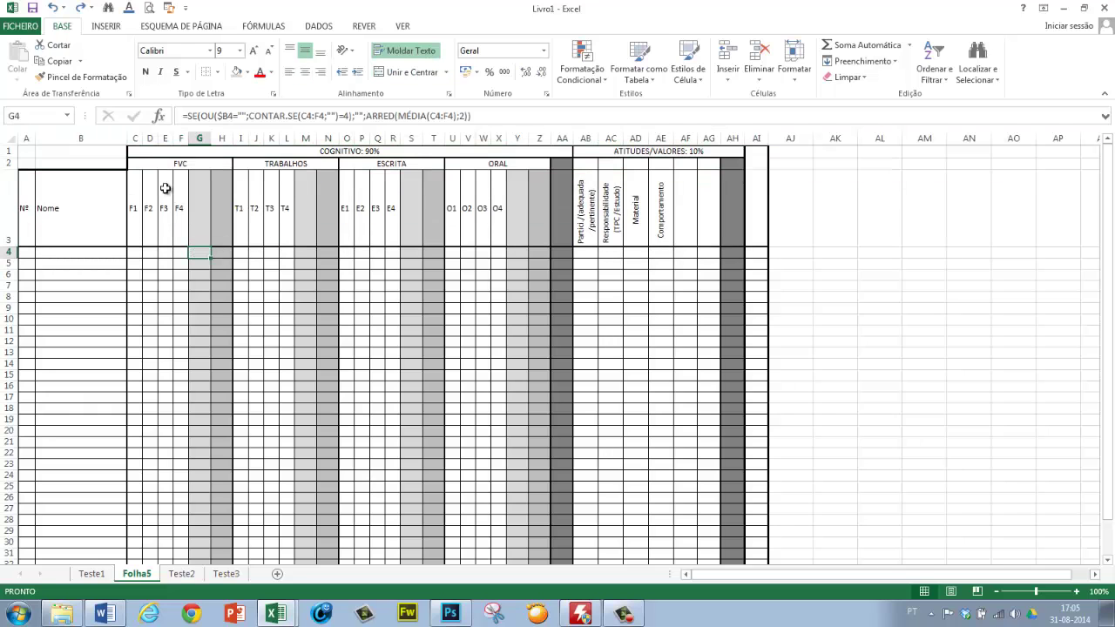
# Step: Insert an empty row 2 between the Cognitivo heading and the FVC, Trabalhos, Escrita and Oral headings
pyautogui.click(6, 163)
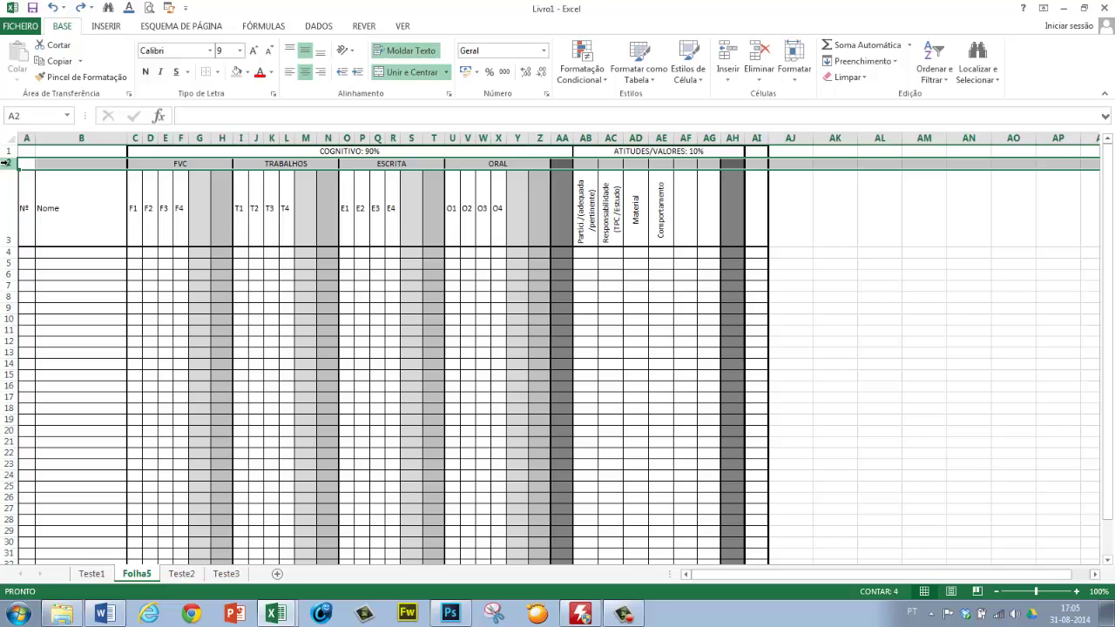
pyautogui.rightClick(7, 164)
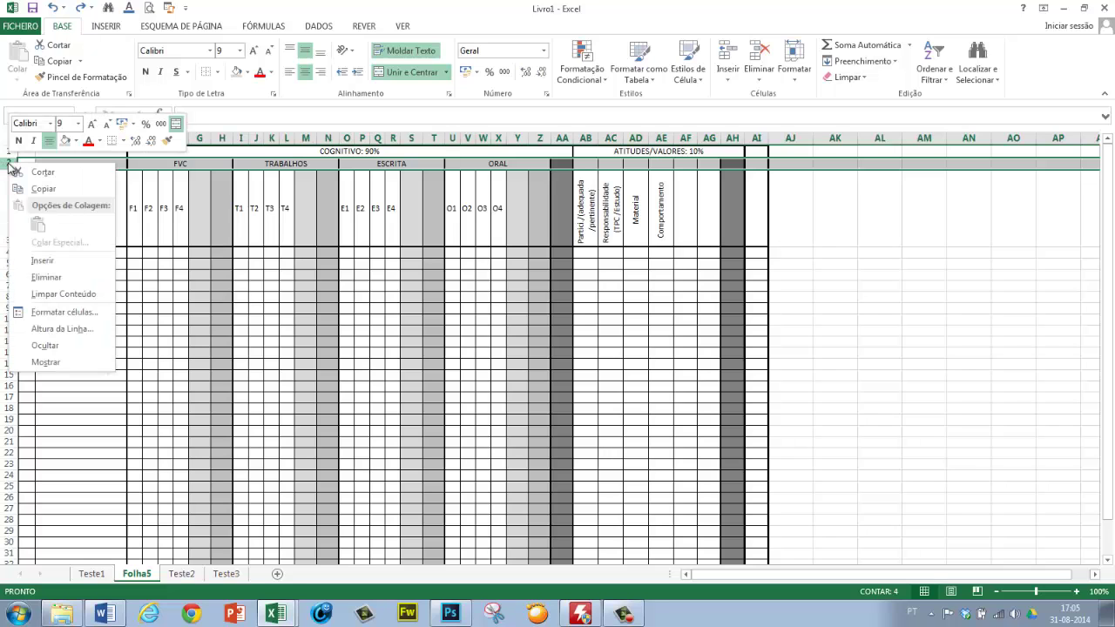
pyautogui.click(54, 266)
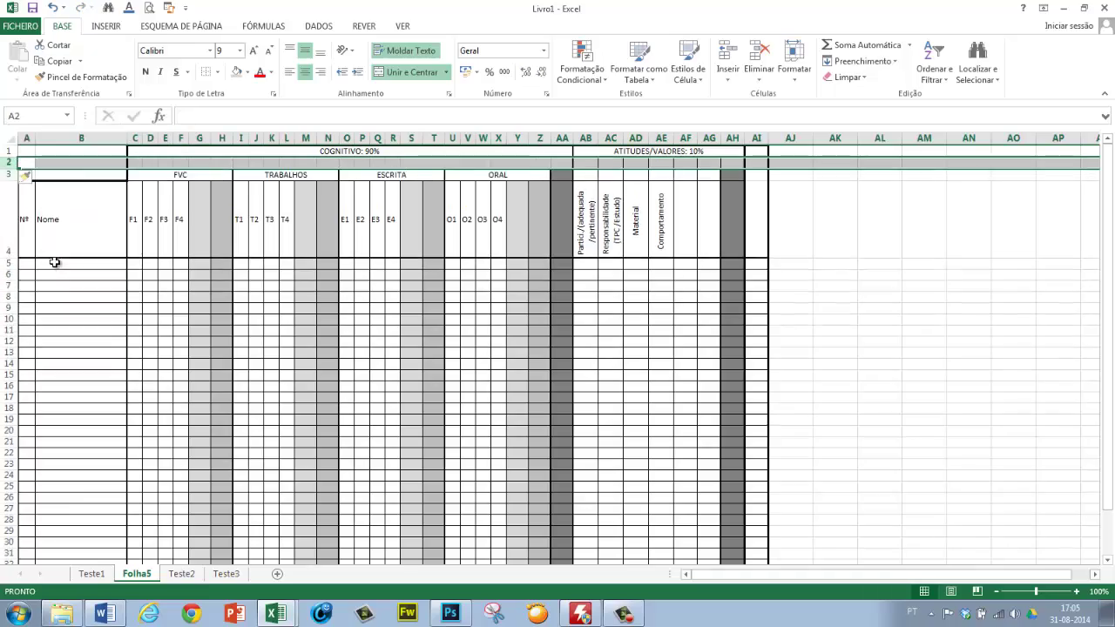
pyautogui.click(220, 309)
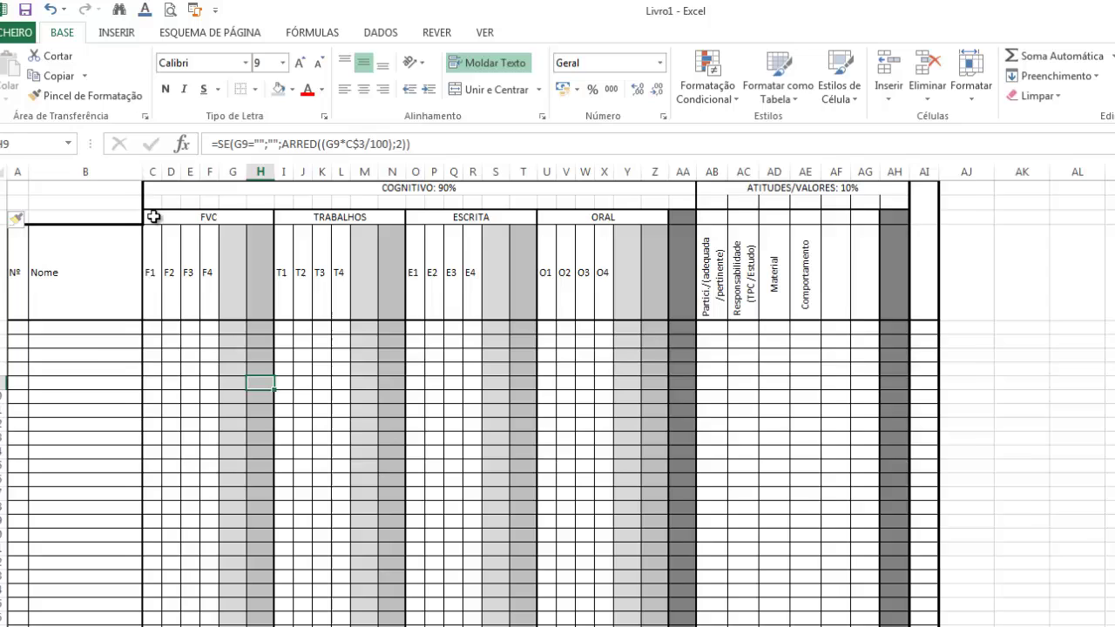
# Step: Copy the merged FVC, Trabalhos, Escrita and Oral headings from row 3 into the empty row 2, starting at C2
pyautogui.moveTo(136, 174); pyautogui.dragTo(268, 173)
pyautogui.moveTo(319, 218); pyautogui.dragTo(595, 220)
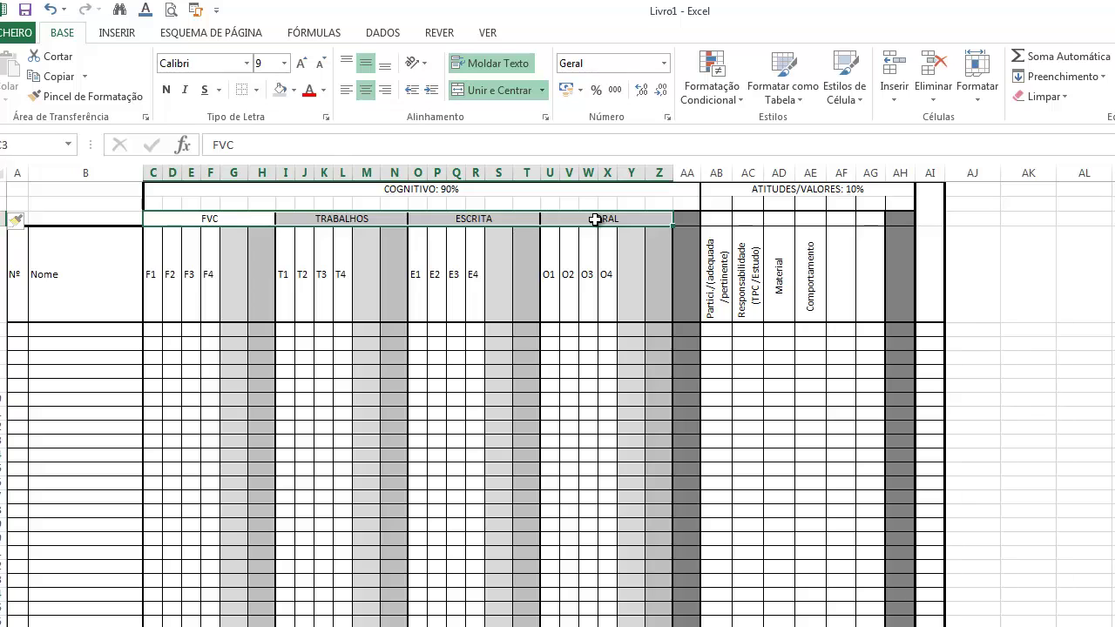
pyautogui.hotkey('ctrl', 'c')
pyautogui.click(152, 204)
pyautogui.hotkey('ctrl', 'v')
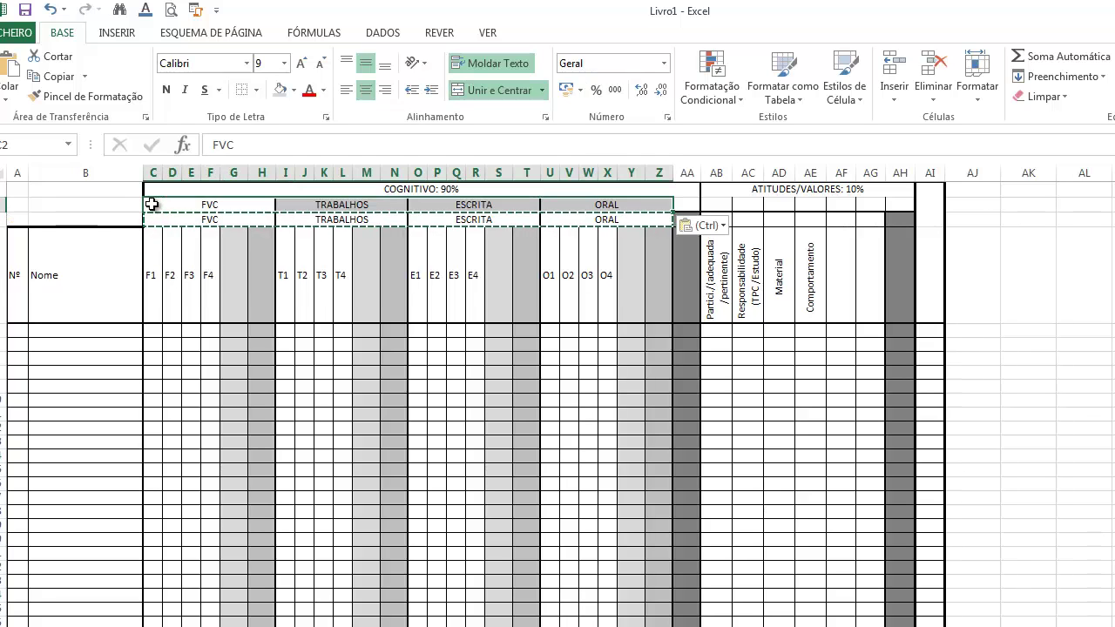
pyautogui.click(261, 484)
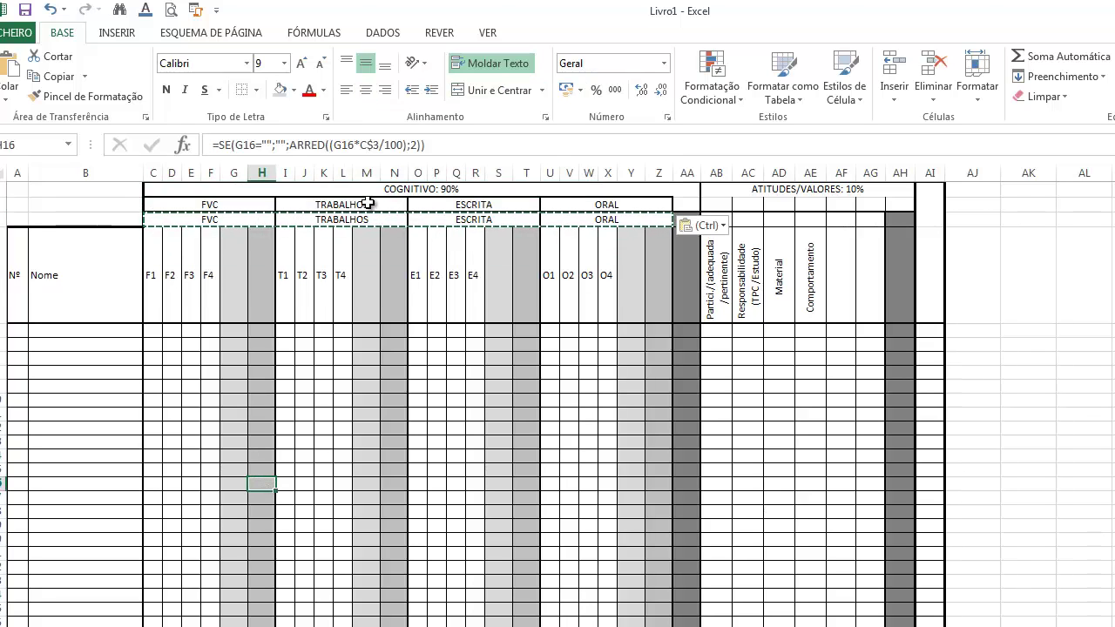
pyautogui.press('Escape')
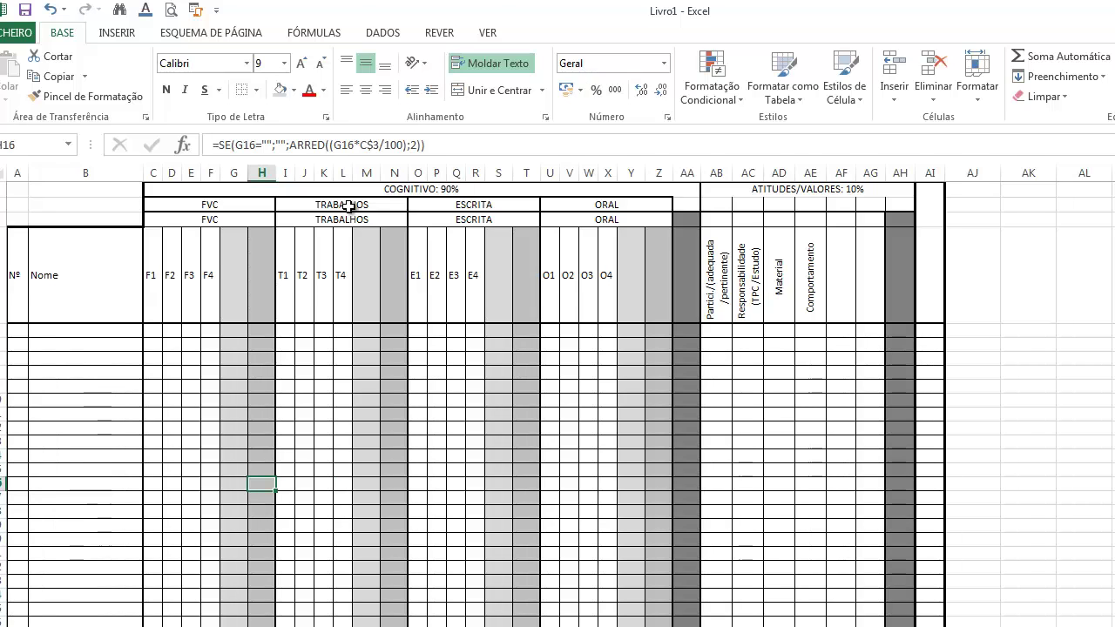
# Step: Replace the FVC text in the merged cell C2 with the weight 60
pyautogui.click(207, 204)
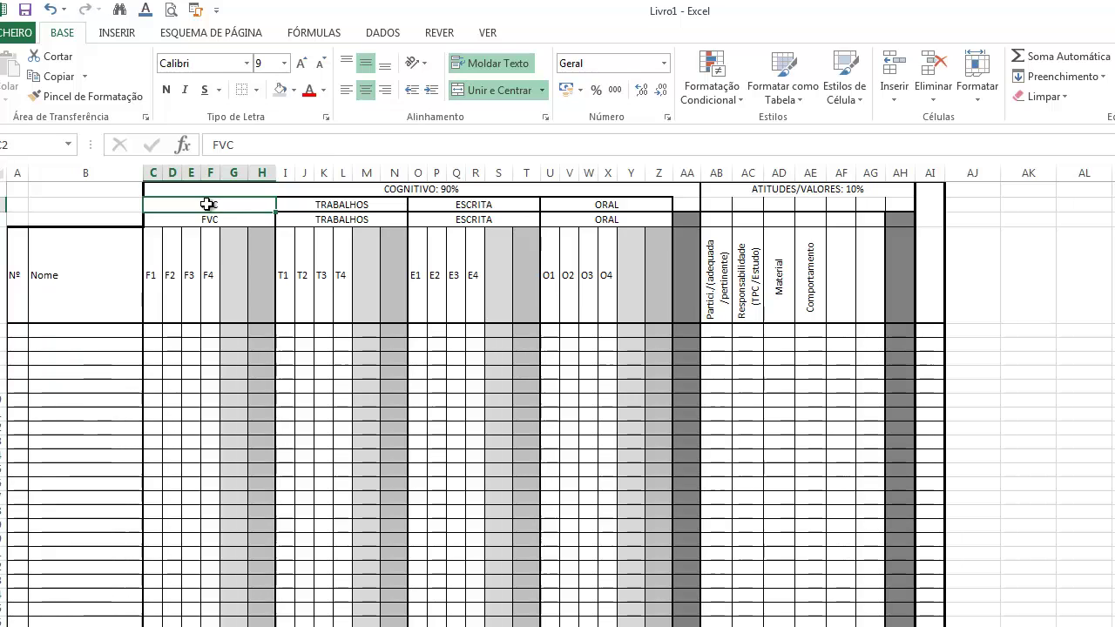
pyautogui.doubleClick(209, 204)
pyautogui.doubleClick(199, 204)
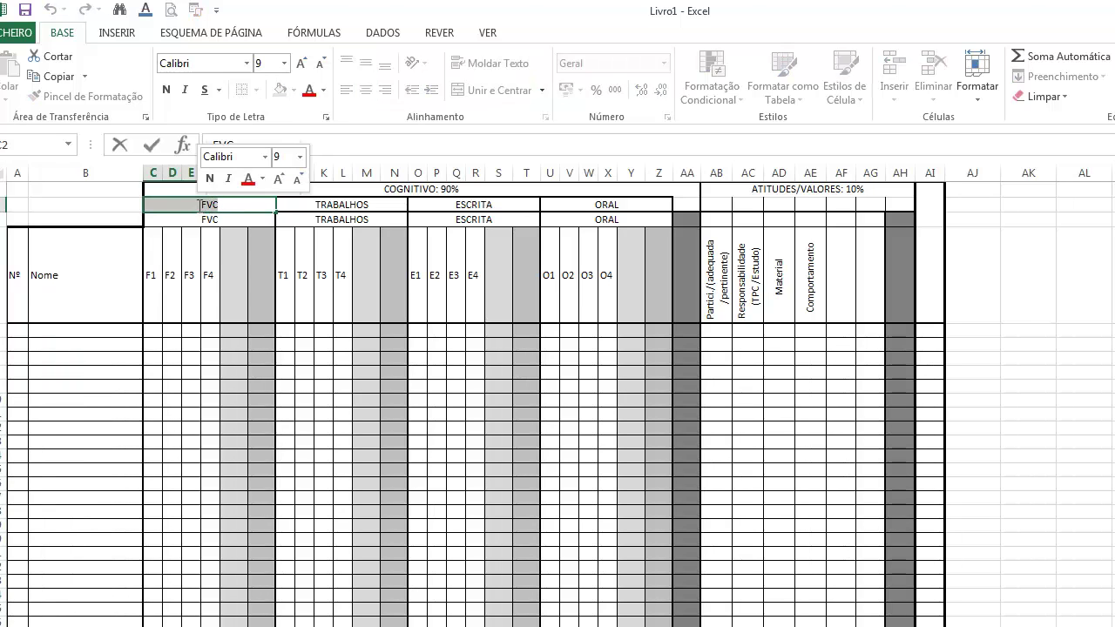
pyautogui.write('60')
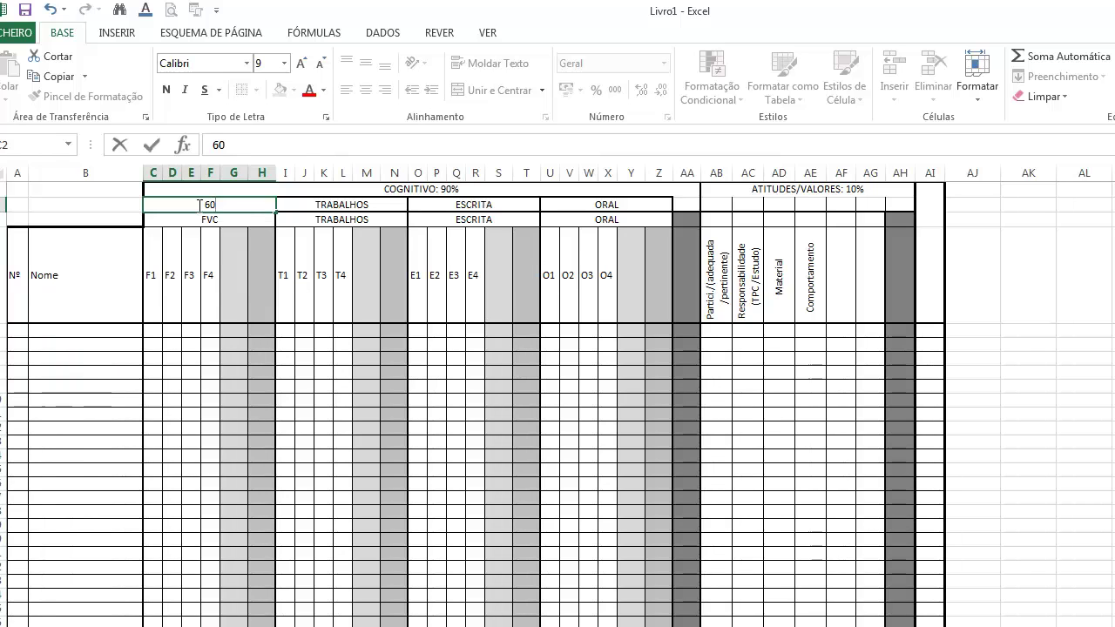
pyautogui.press('Return')
# Step: Replace the Trabalhos, Escrita and Oral texts in row 2 with the weights 20, 10 and 10
pyautogui.click(199, 205)
pyautogui.press('Right')
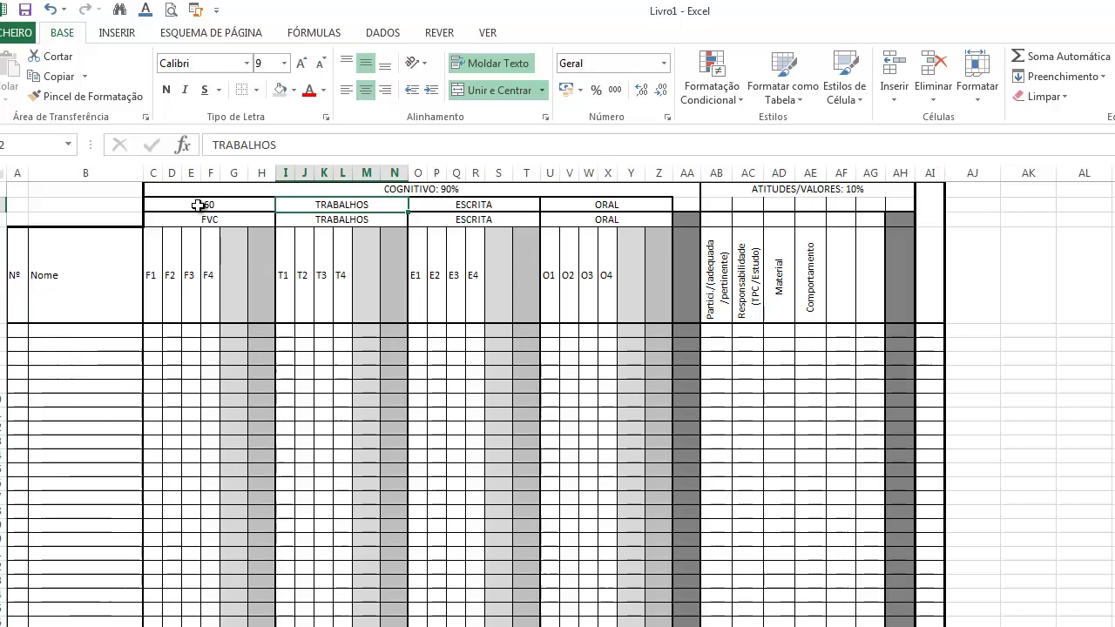
pyautogui.write('20')
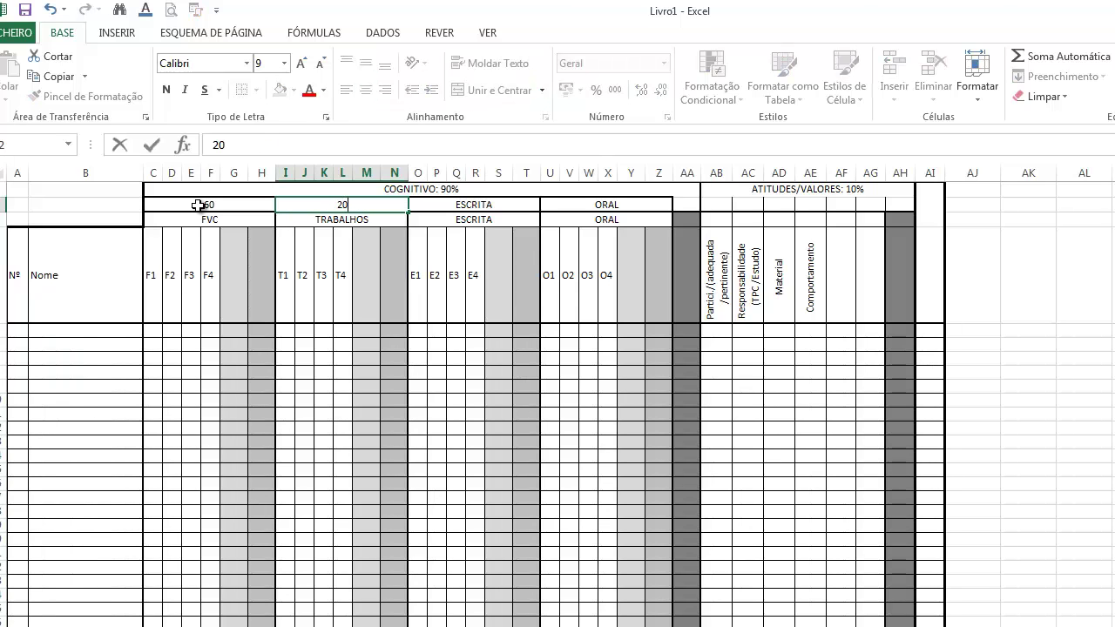
pyautogui.press('Right')
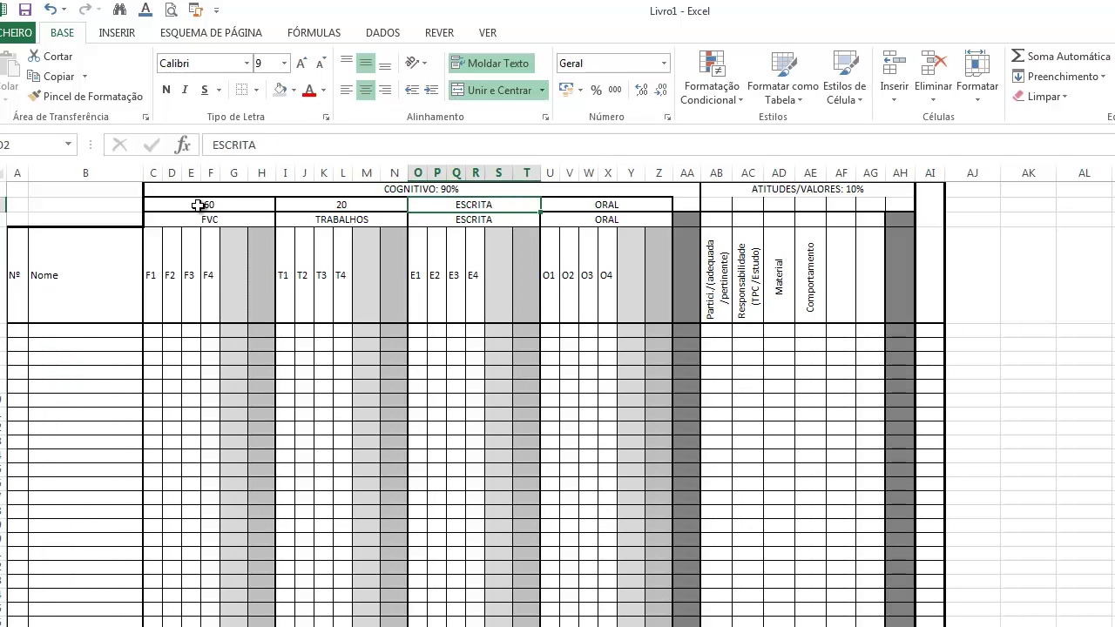
pyautogui.write('10')
pyautogui.press('Right')
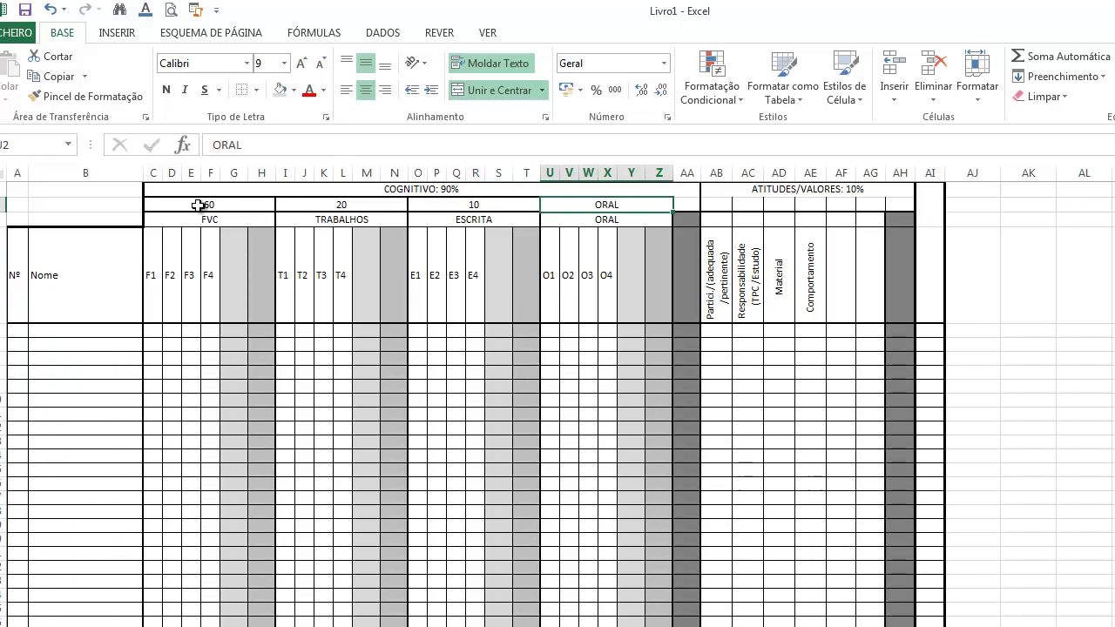
pyautogui.write('10')
pyautogui.press('Down')
pyautogui.press('Down')
pyautogui.press('Down')
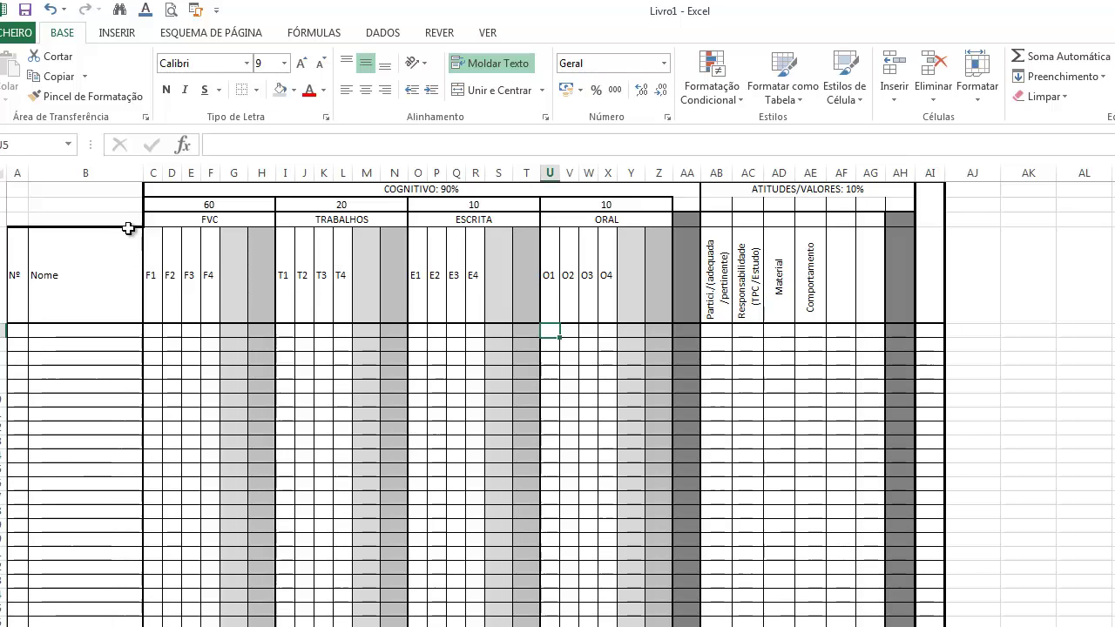
# Step: Add a thin inner horizontal border between the weights in row 2 and the section headings in row 3, across C2:Z3
pyautogui.moveTo(165, 197); pyautogui.dragTo(620, 218)
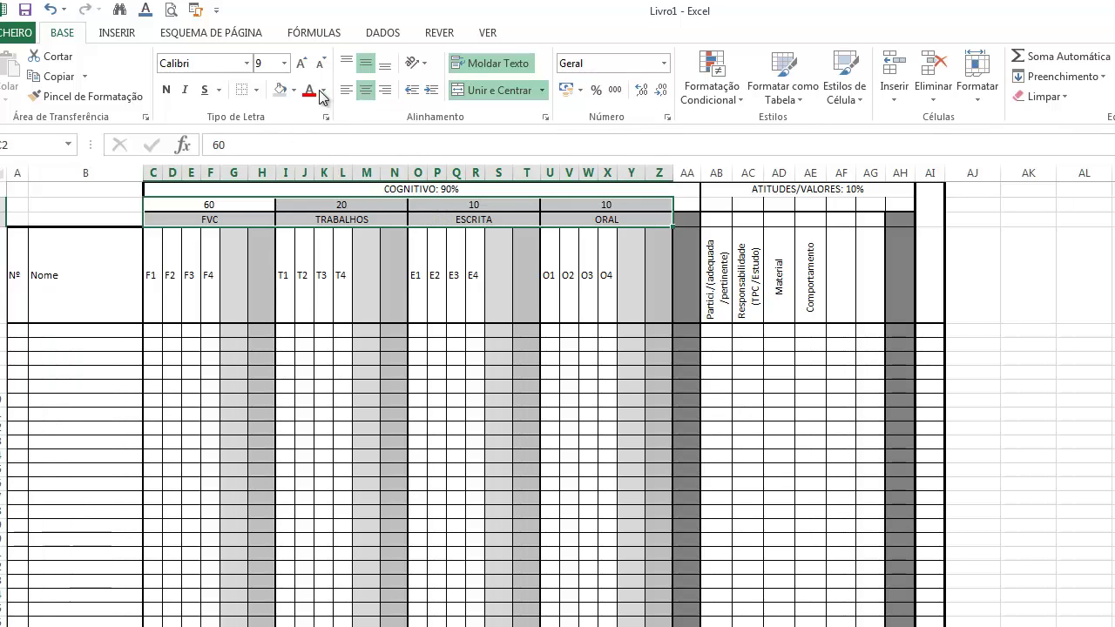
pyautogui.click(256, 89)
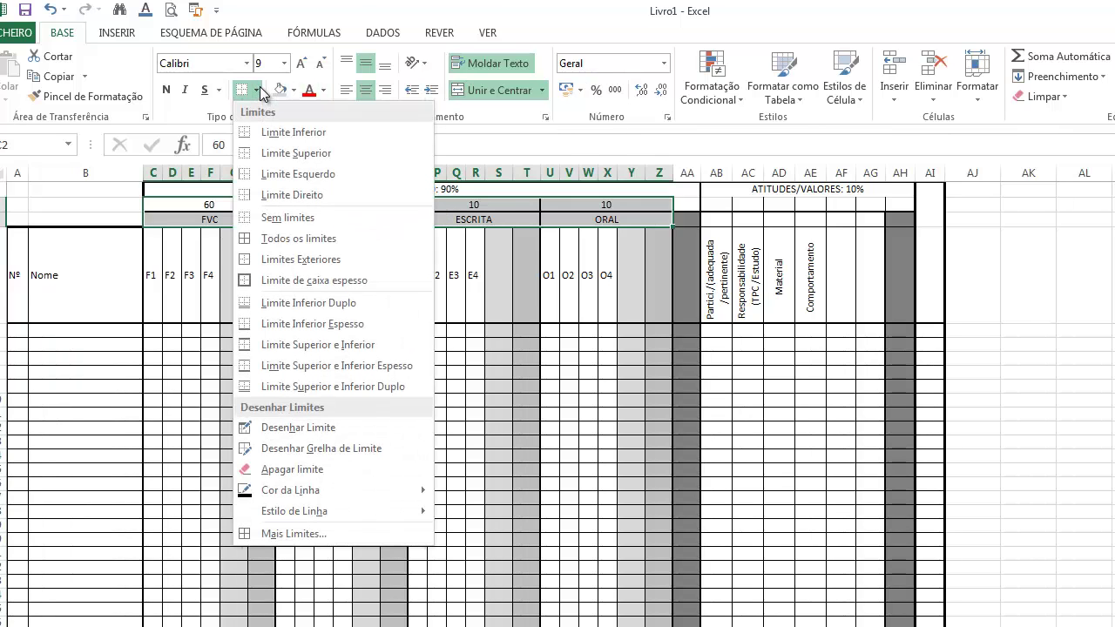
pyautogui.click(314, 534)
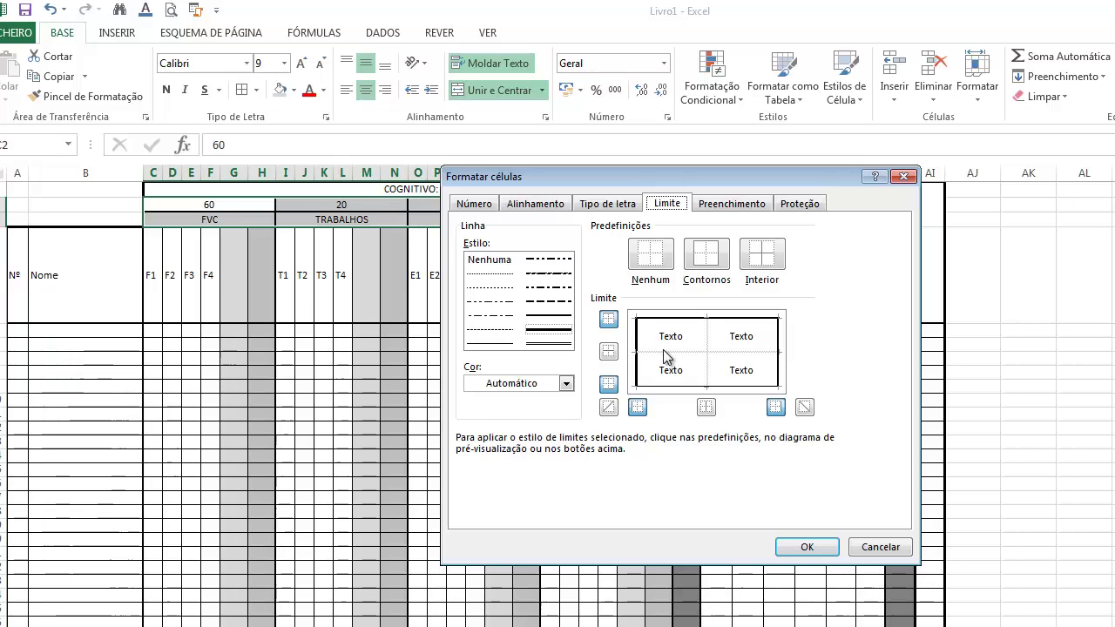
pyautogui.click(490, 345)
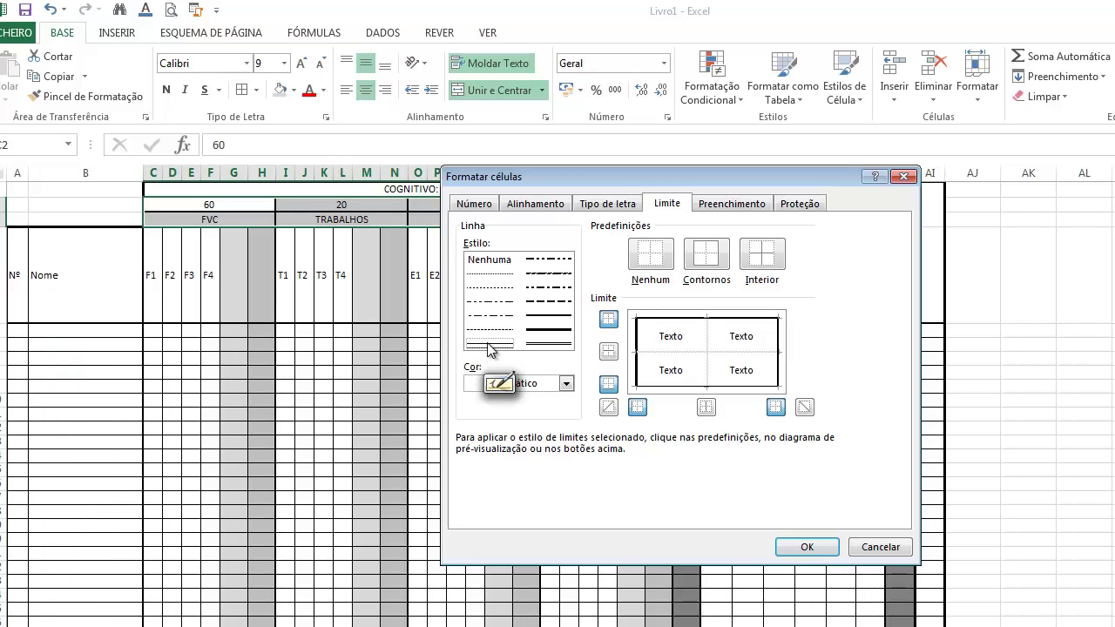
pyautogui.click(669, 353)
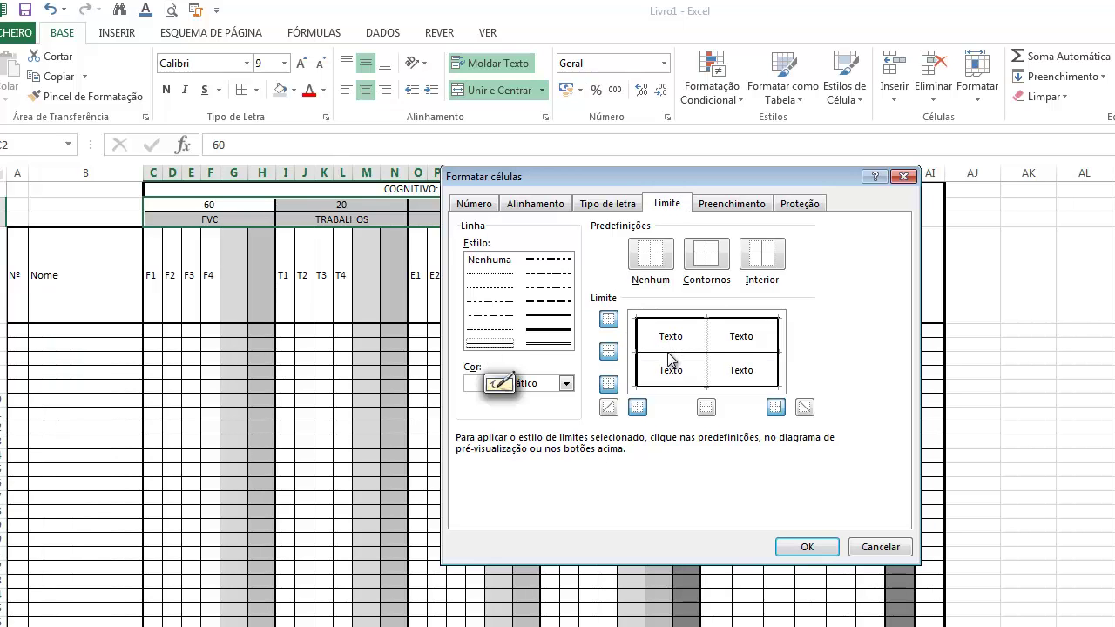
pyautogui.click(820, 549)
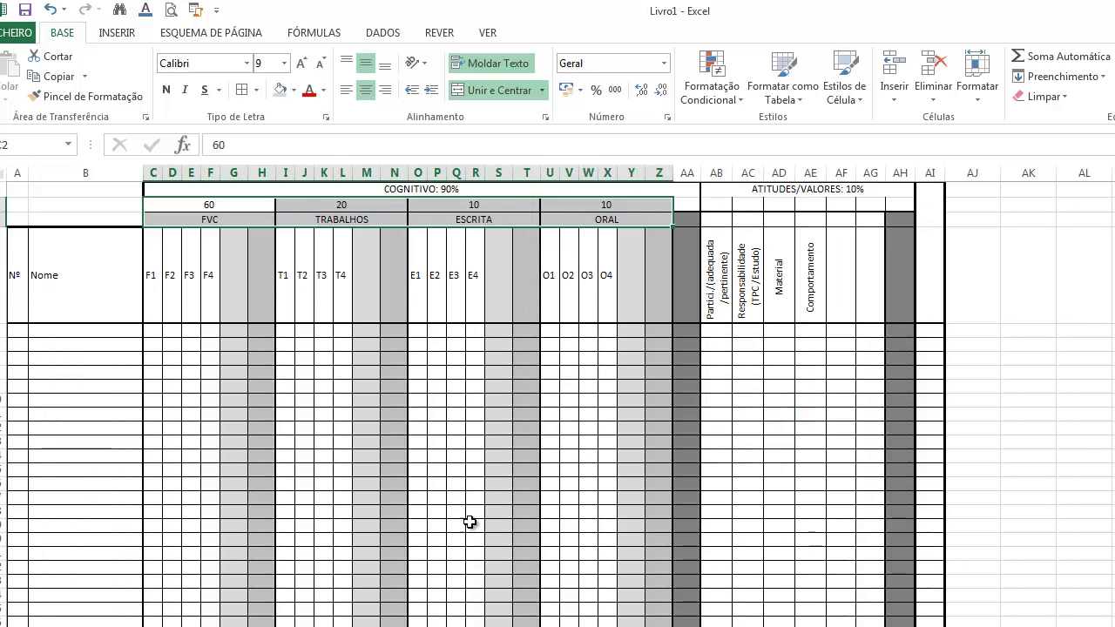
pyautogui.click(436, 514)
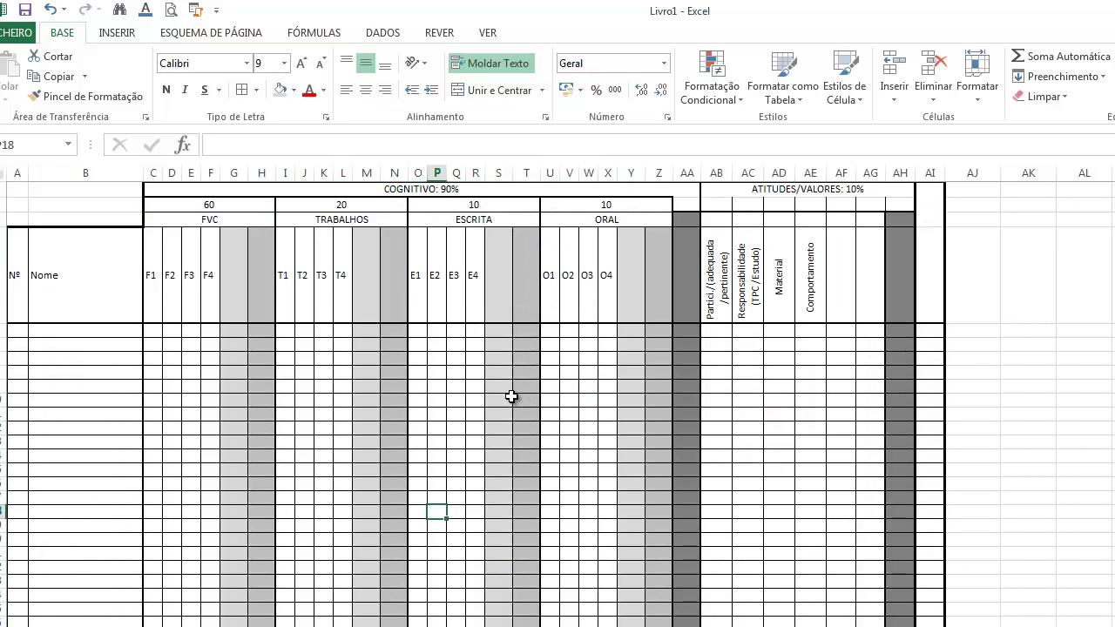
# Step: Enter the formula =soma(C2:Z2) in AA2 to total the Cognitivo weights
pyautogui.click(687, 203)
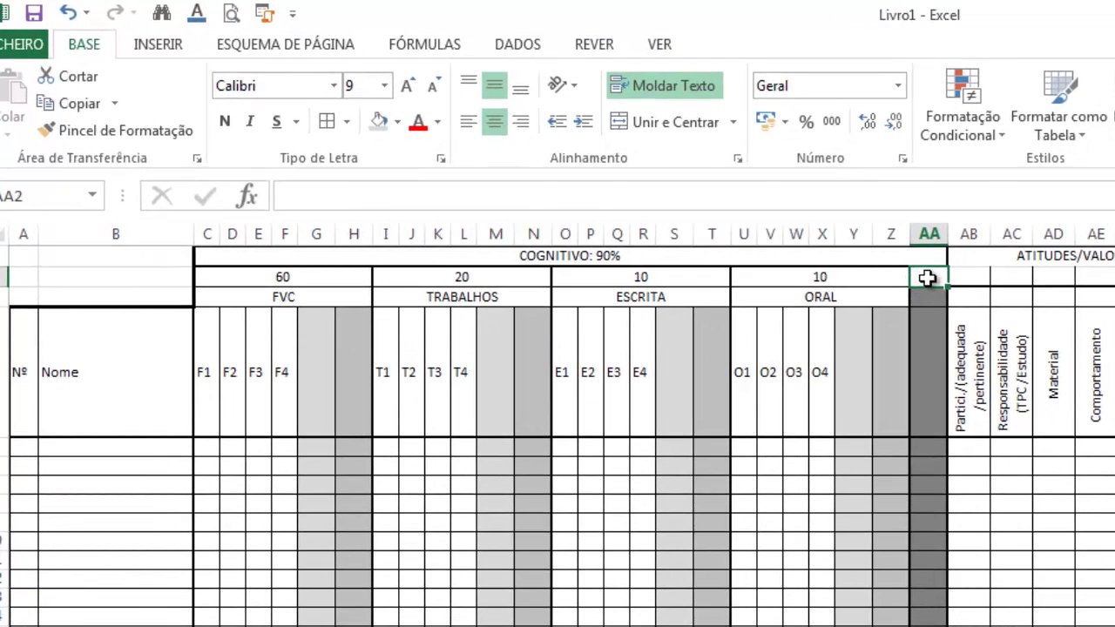
pyautogui.write('=')
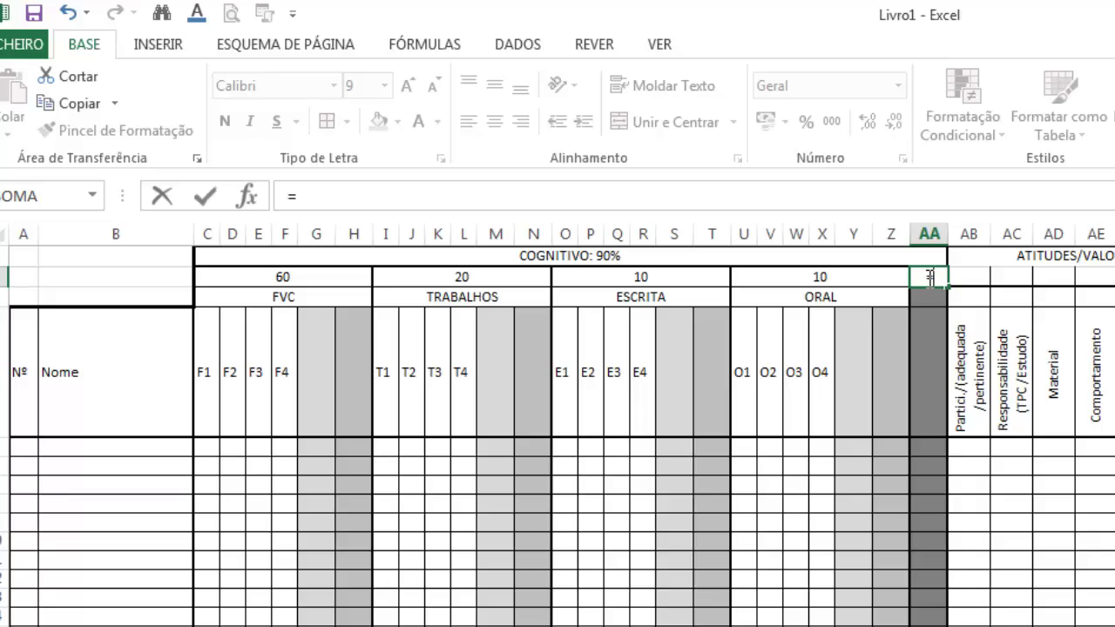
pyautogui.write('soma')
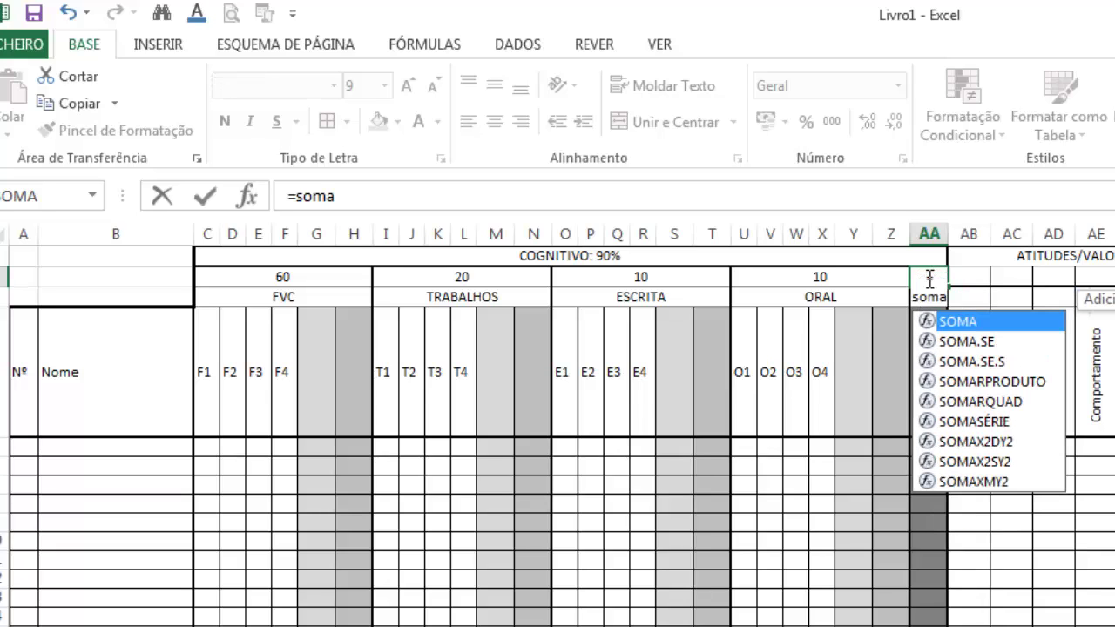
pyautogui.write('(')
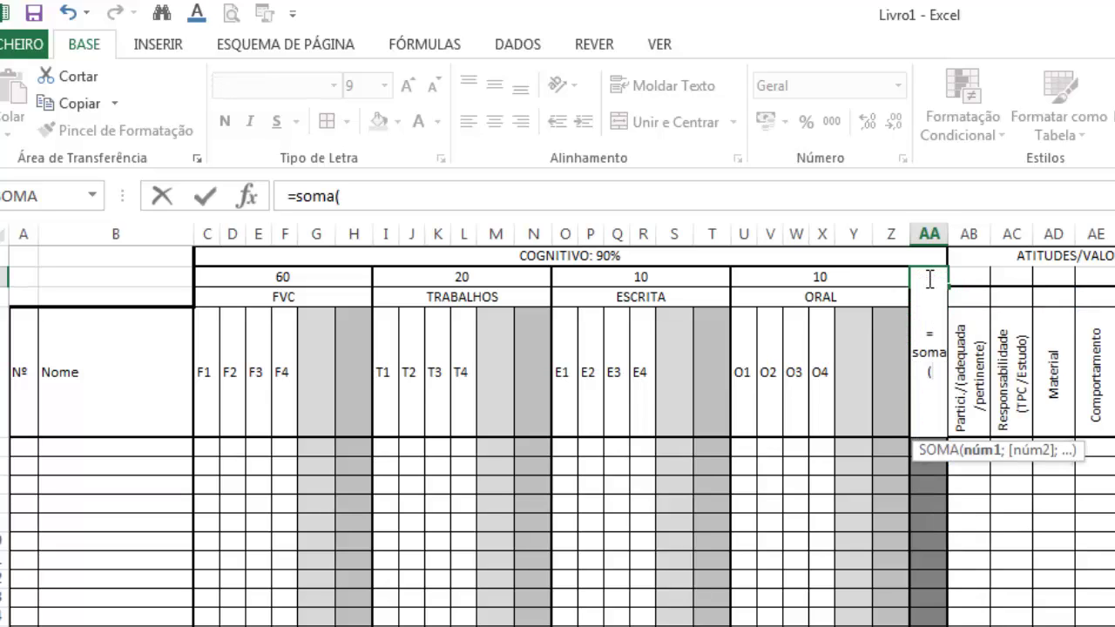
pyautogui.click(307, 276)
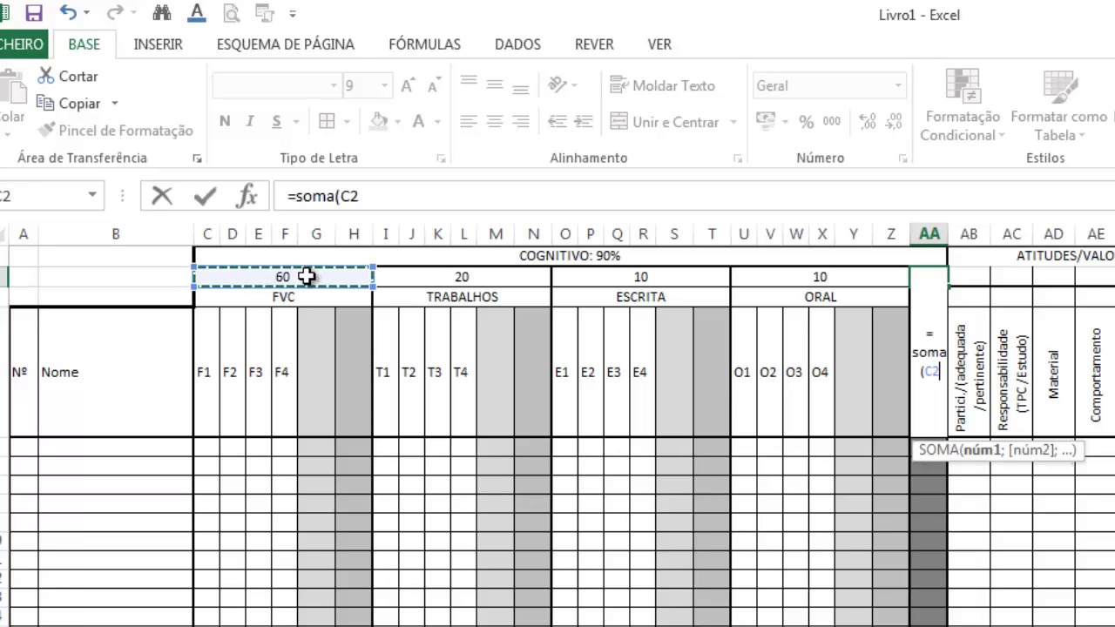
pyautogui.moveTo(307, 276); pyautogui.dragTo(816, 274)
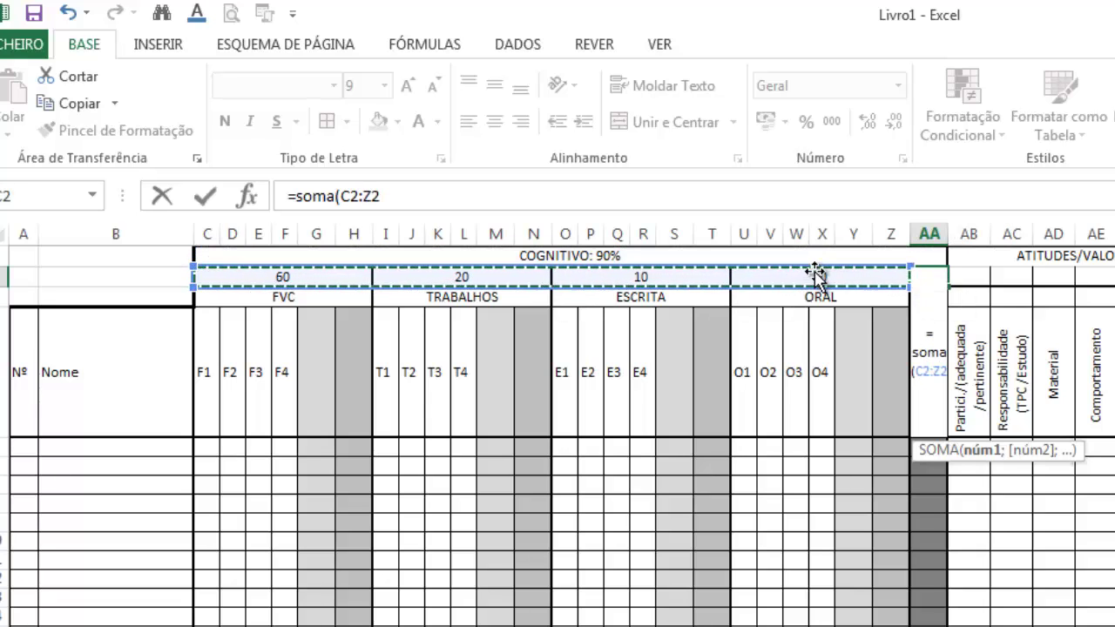
pyautogui.click(416, 196)
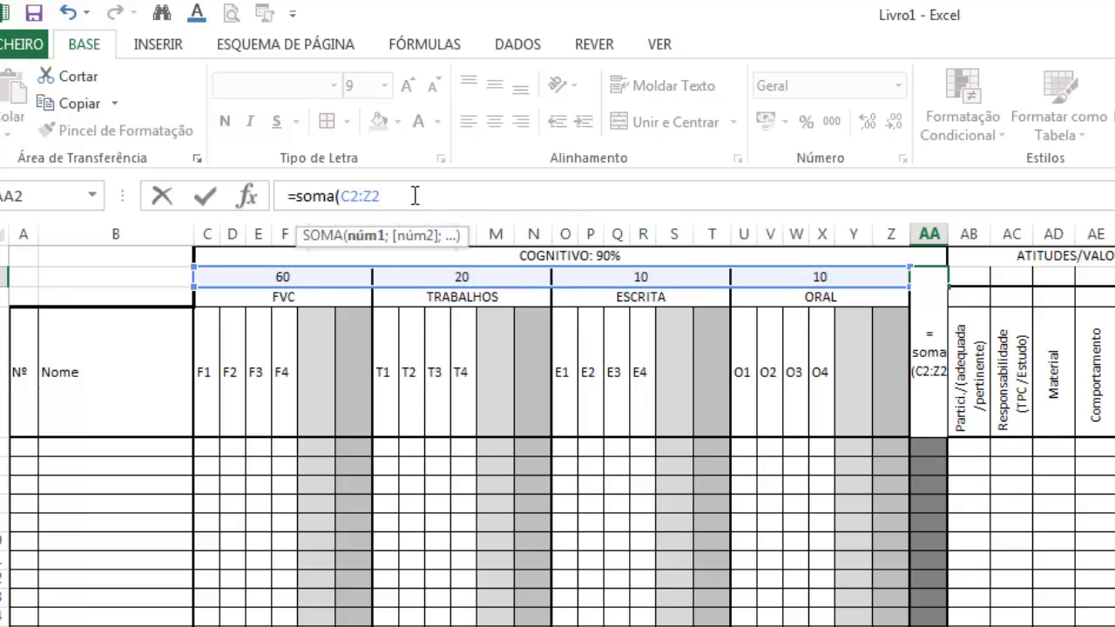
pyautogui.write(')')
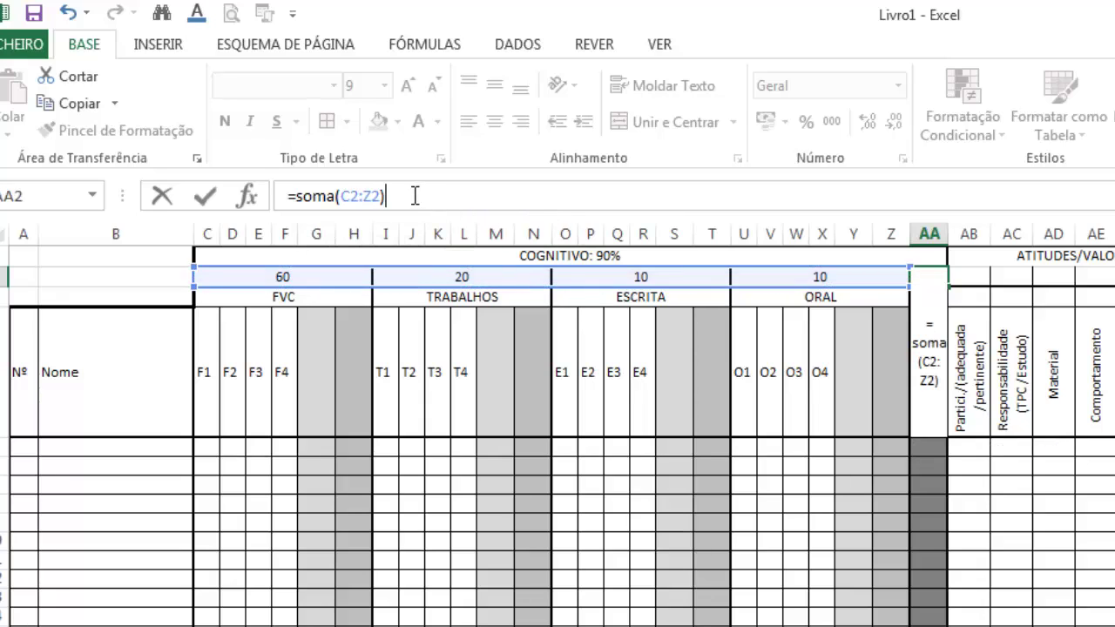
pyautogui.press('Return')
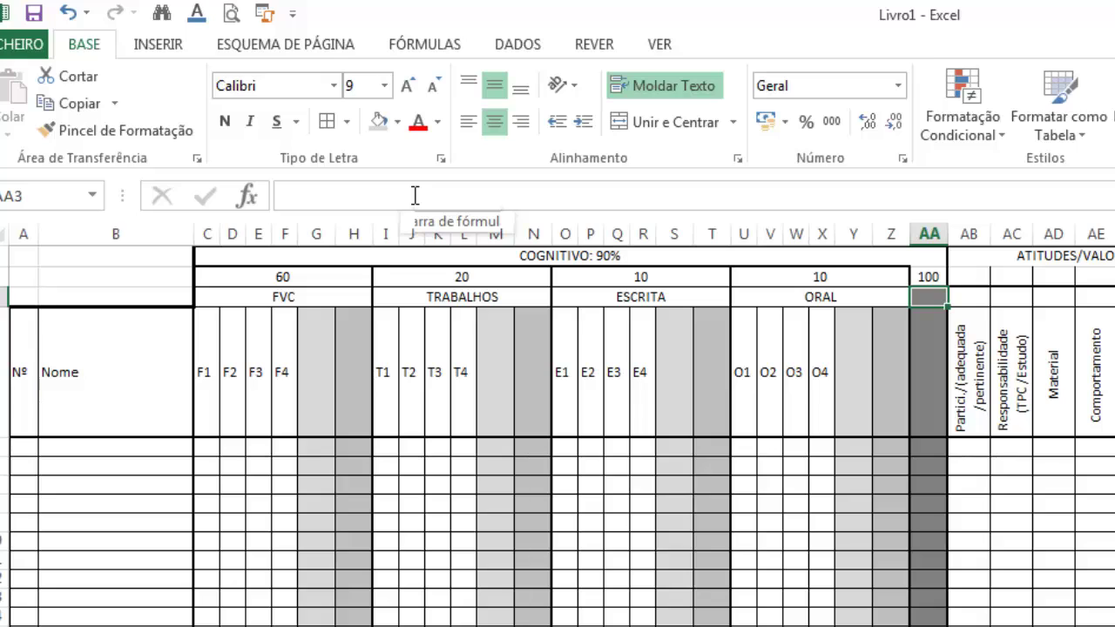
# Step: Change the Escrita and Oral weights in row 2 to 5 each
pyautogui.press('Up')
pyautogui.press('Left')
pyautogui.press('Left')
pyautogui.press('Left')
pyautogui.press('Left')
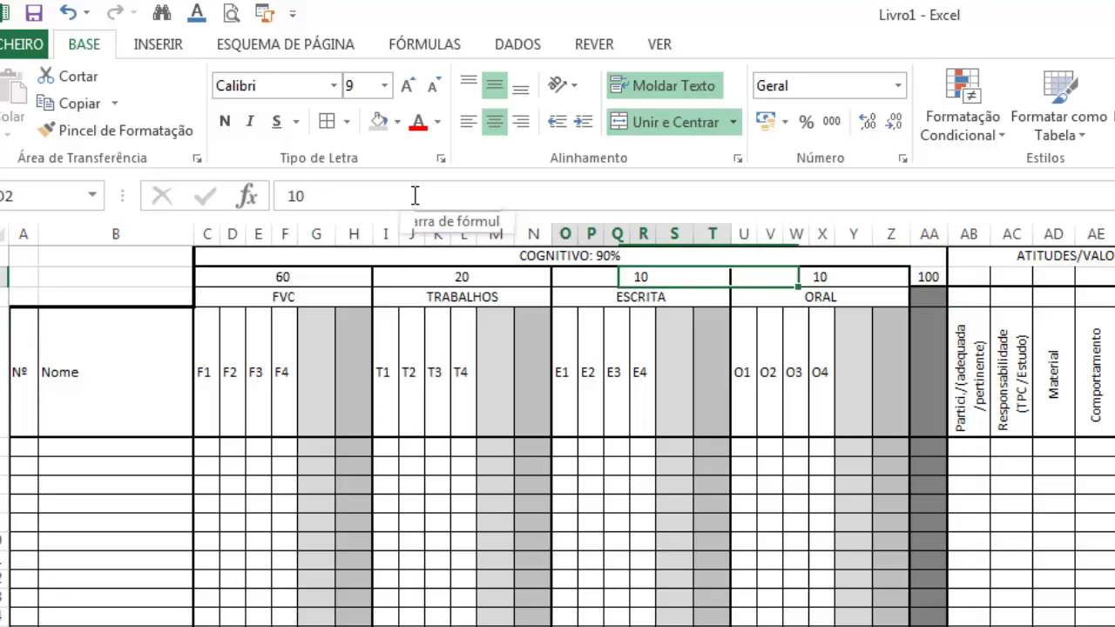
pyautogui.press('Right')
pyautogui.press('Right')
pyautogui.press('Right')
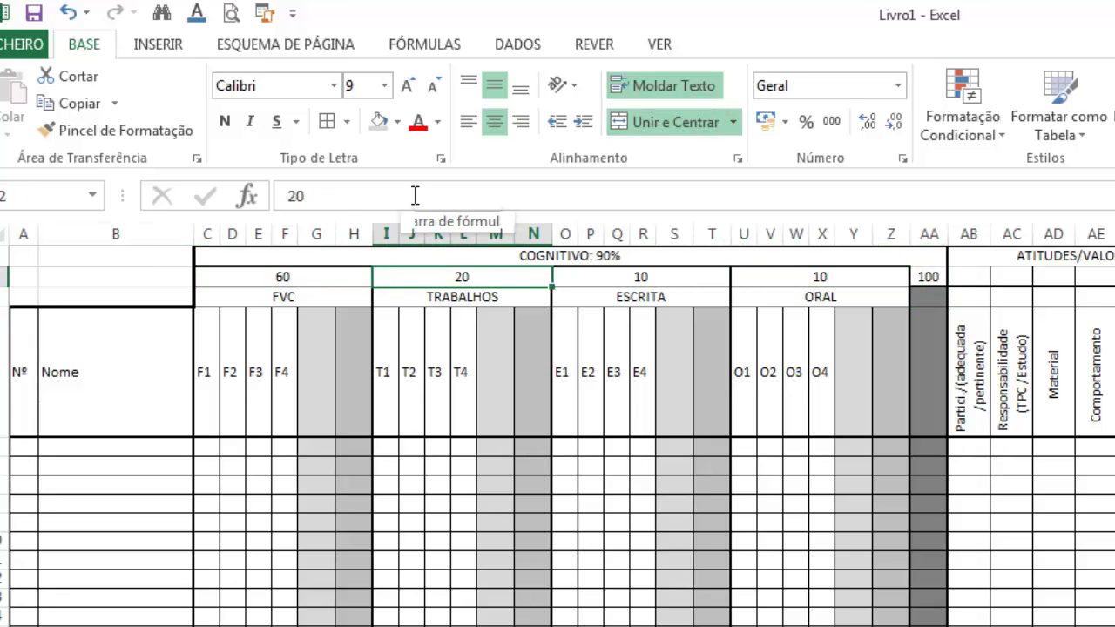
pyautogui.press('Left')
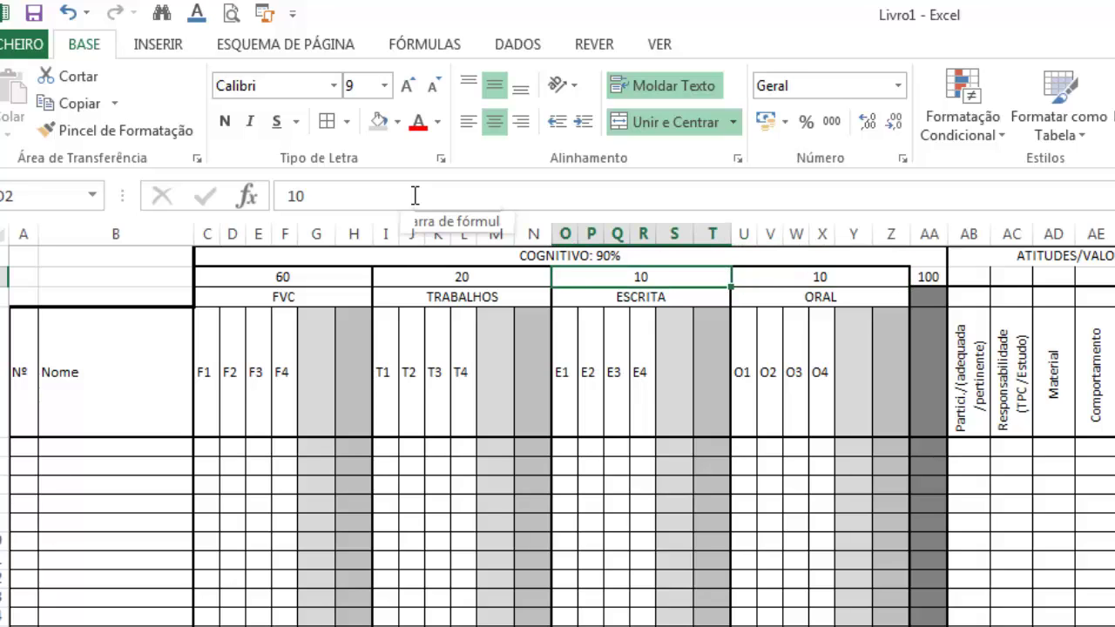
pyautogui.write('5')
pyautogui.press('Tab')
pyautogui.write('5')
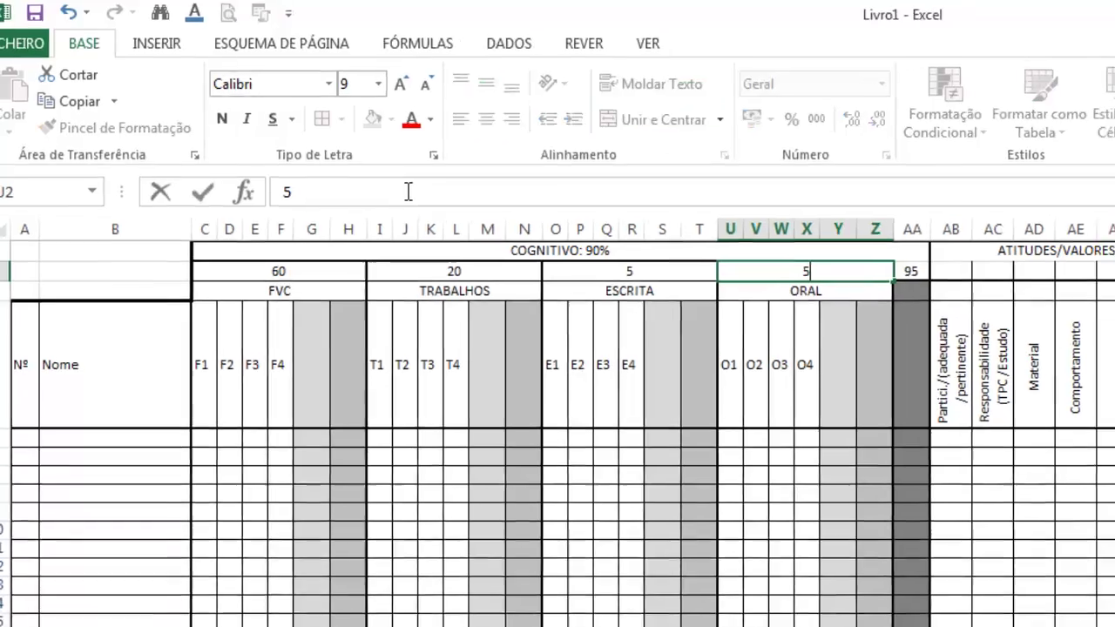
pyautogui.press('Tab')
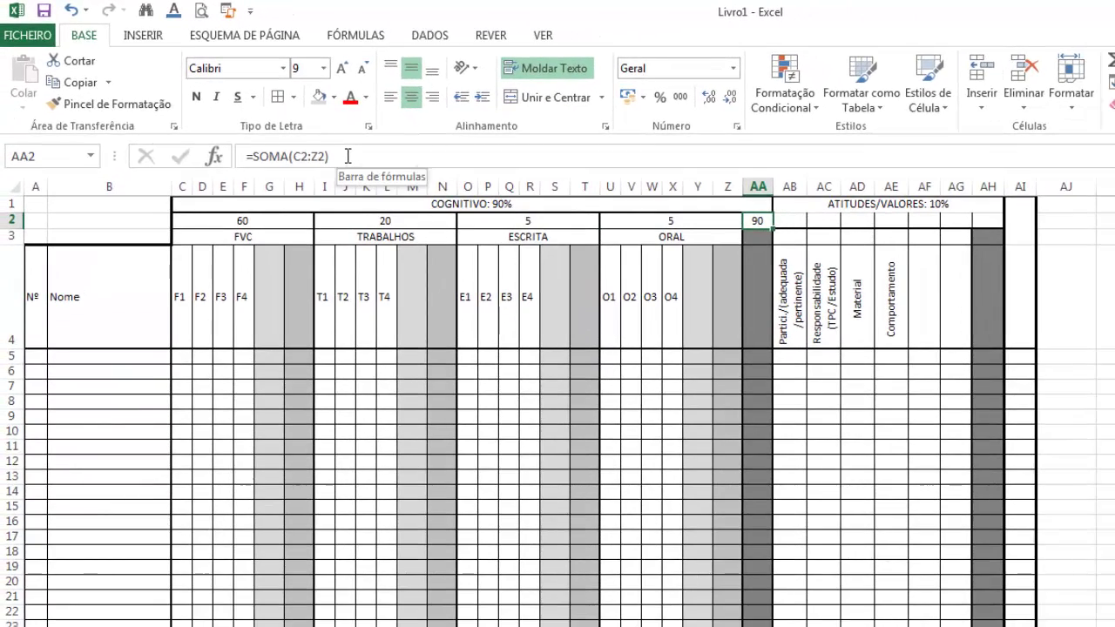
# Step: Enter the Atitudes/Valores weights 2, 2, 2 and 4 in AB2 to AE2, from Participação to Comportamento
pyautogui.press('Right')
pyautogui.press('Right')
pyautogui.press('Right')
pyautogui.press('Right')
pyautogui.press('Right')
pyautogui.press('Right')
pyautogui.press('Right')
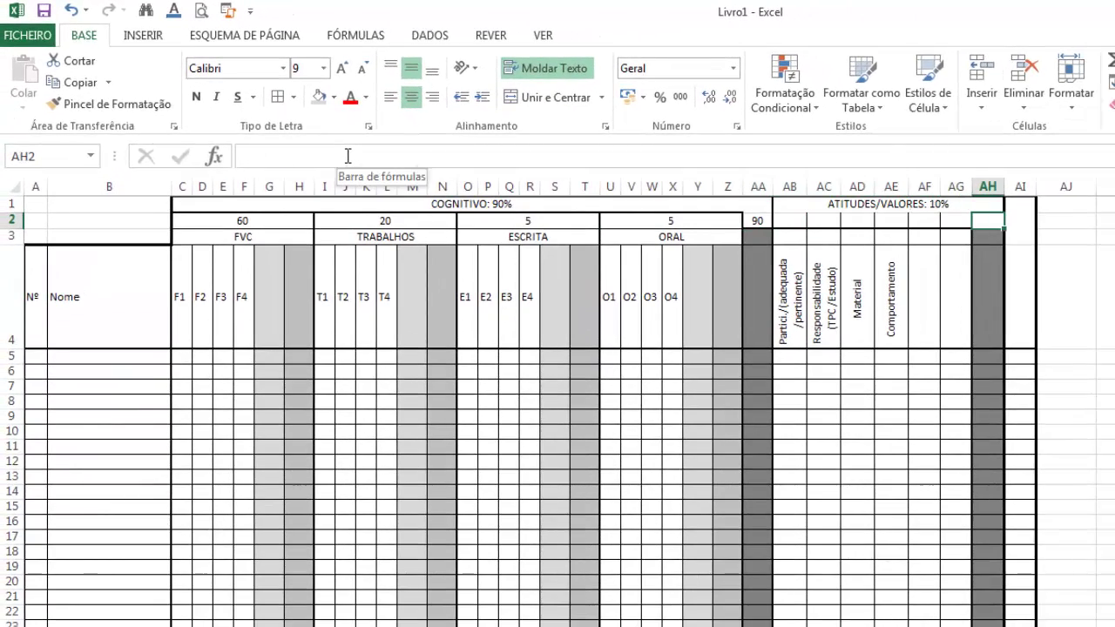
pyautogui.press('Left')
pyautogui.press('Left')
pyautogui.press('Left')
pyautogui.press('Left')
pyautogui.press('Left')
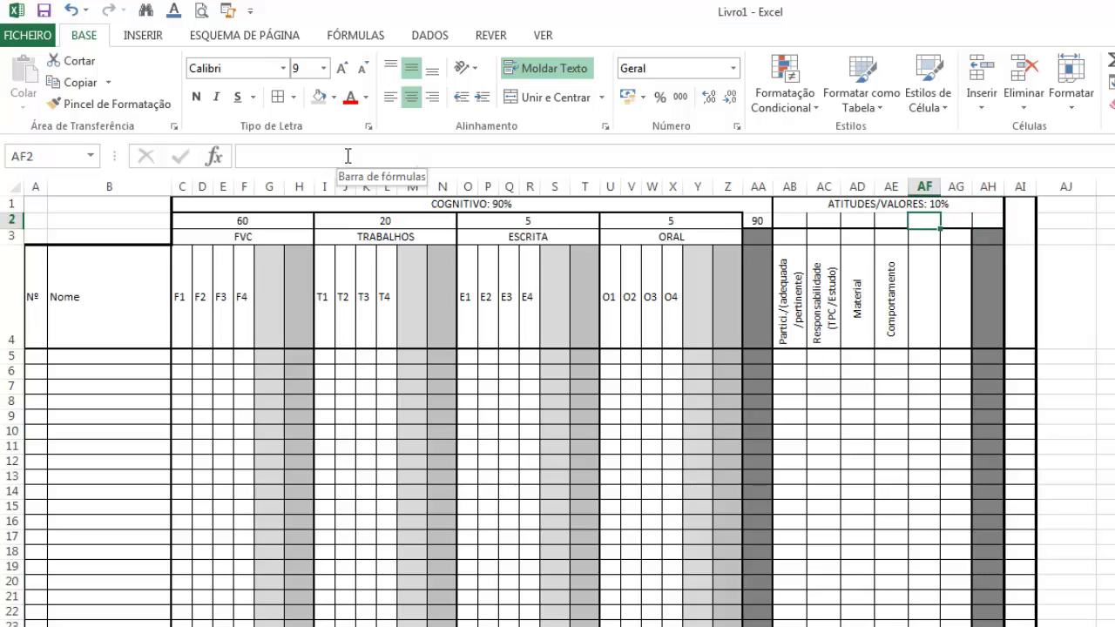
pyautogui.press('Left')
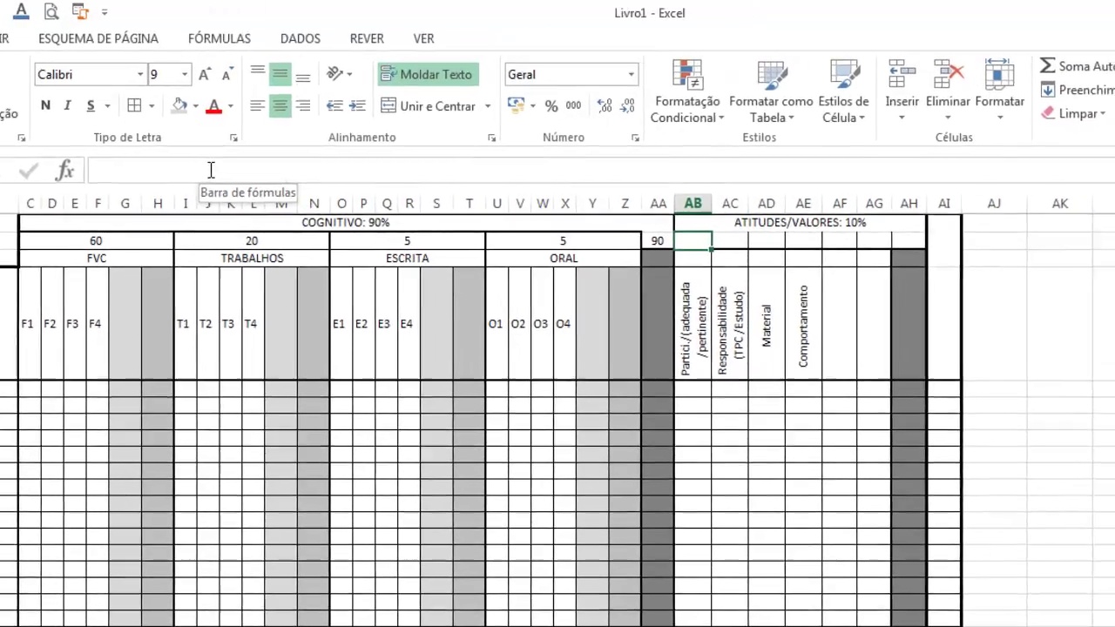
pyautogui.write('2')
pyautogui.press('Right')
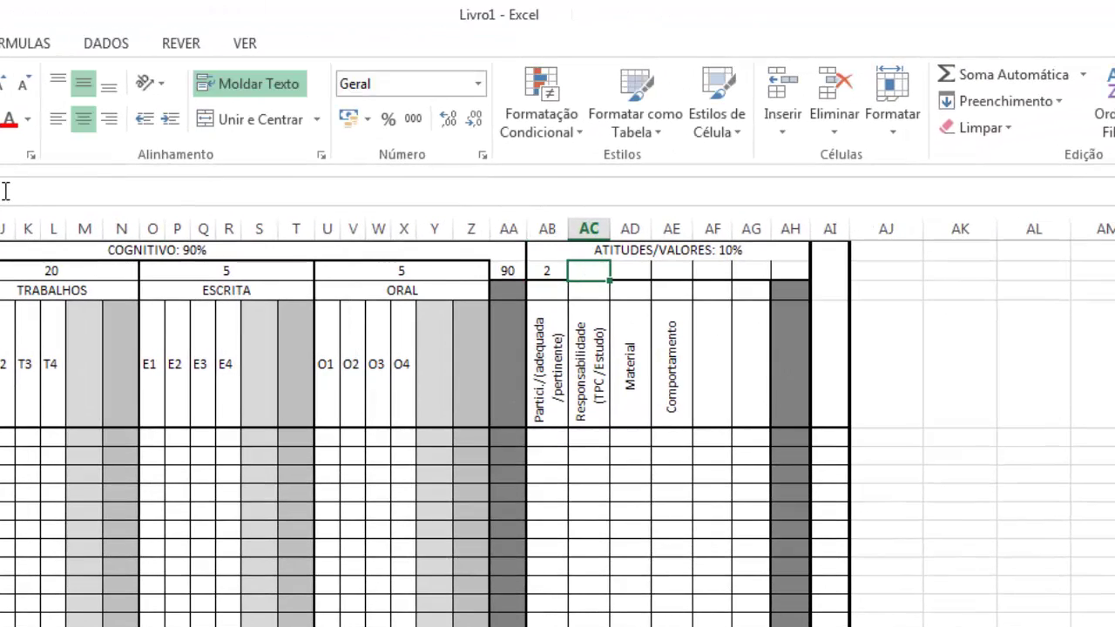
pyautogui.write('2')
pyautogui.press('Right')
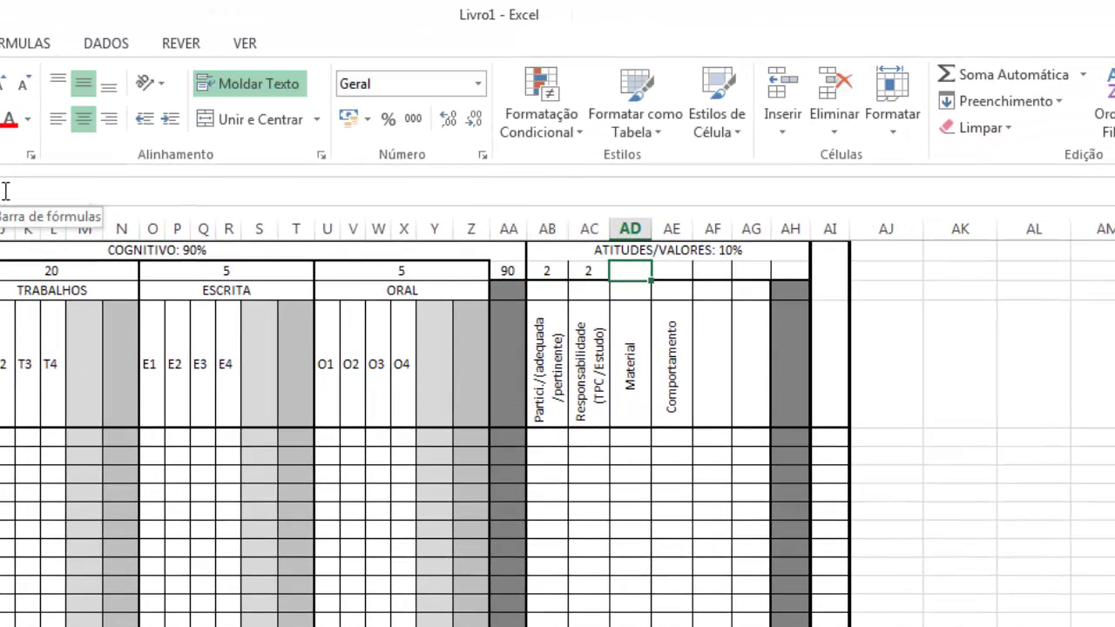
pyautogui.write('2')
pyautogui.press('Right')
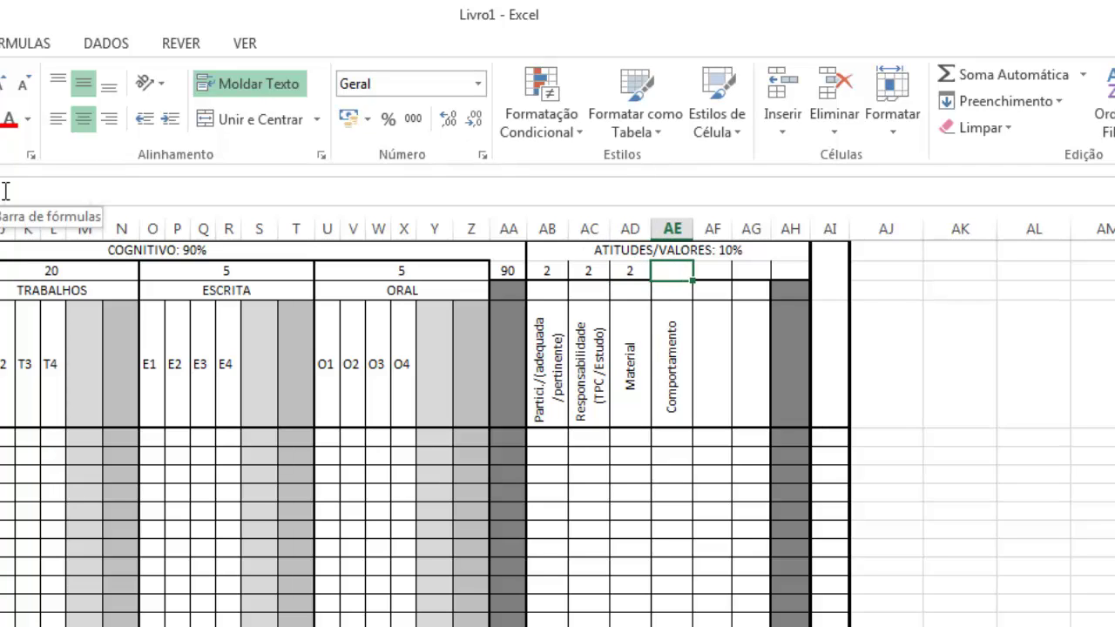
pyautogui.write('4')
pyautogui.press('Right')
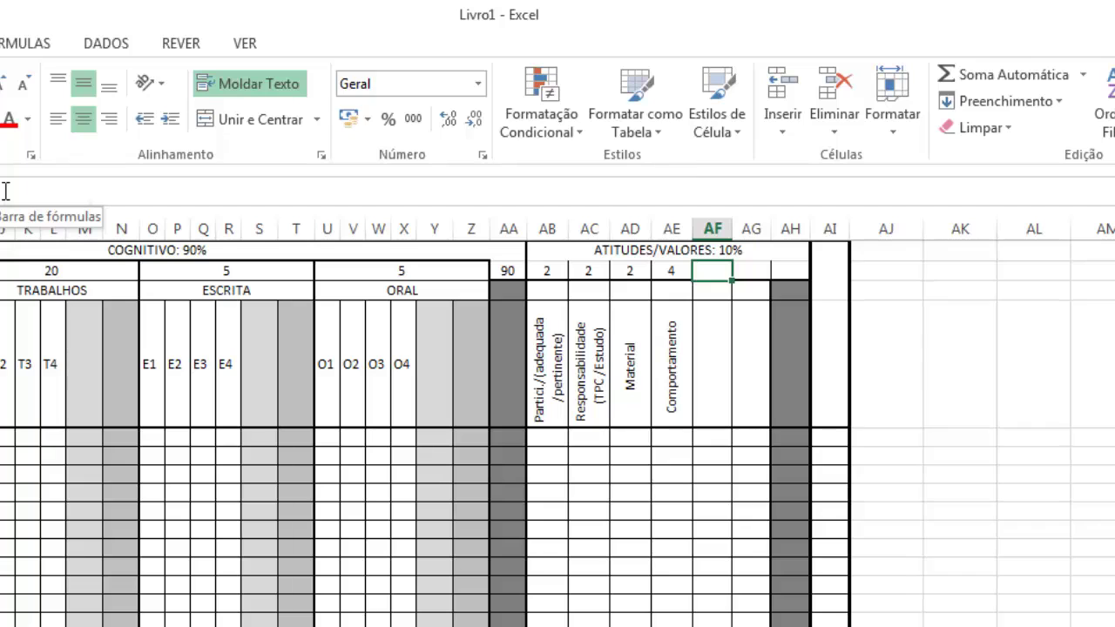
# Step: Enter the formula =soma(AB2:AG2) in AH2 to total the Atitudes/Valores weights
pyautogui.press('Down')
pyautogui.press('Up')
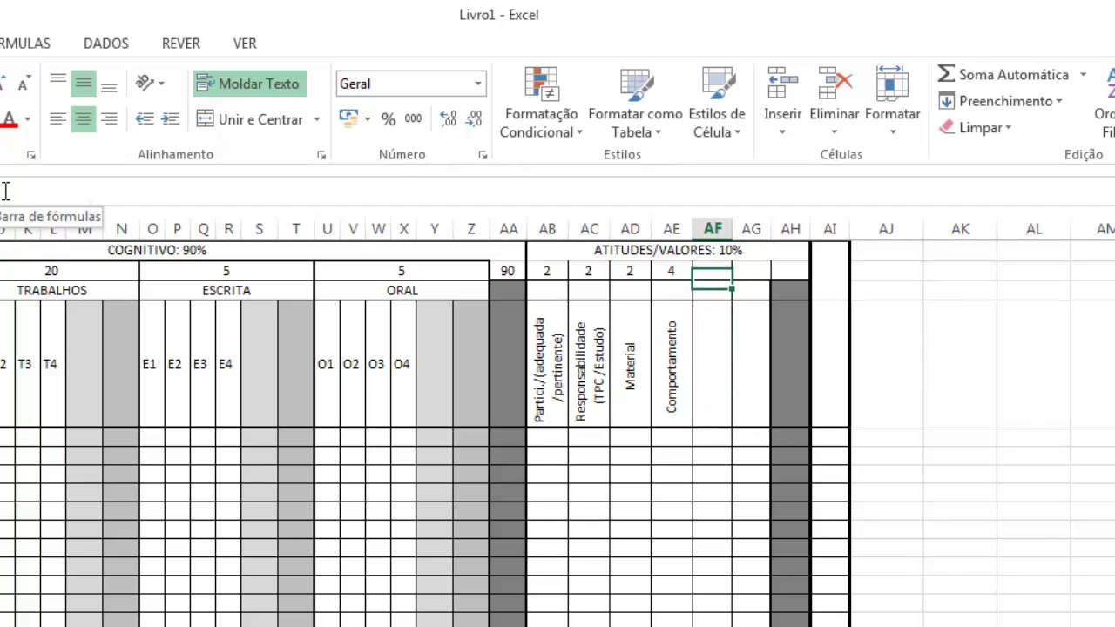
pyautogui.press('Down')
pyautogui.press('Up')
pyautogui.press('Right')
pyautogui.press('Right')
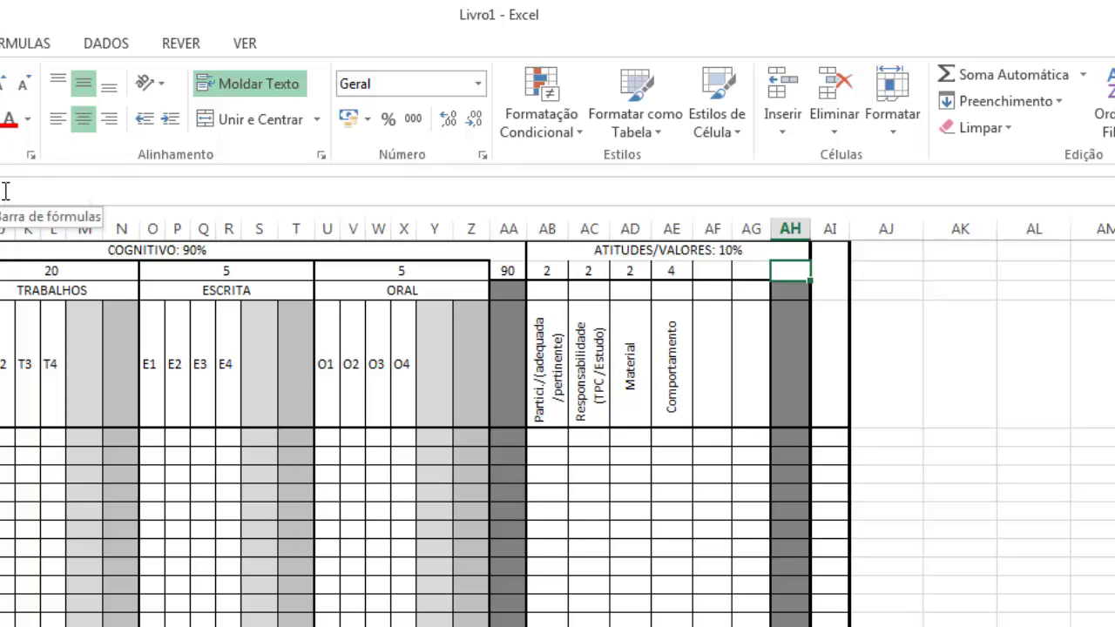
pyautogui.write('=soma')
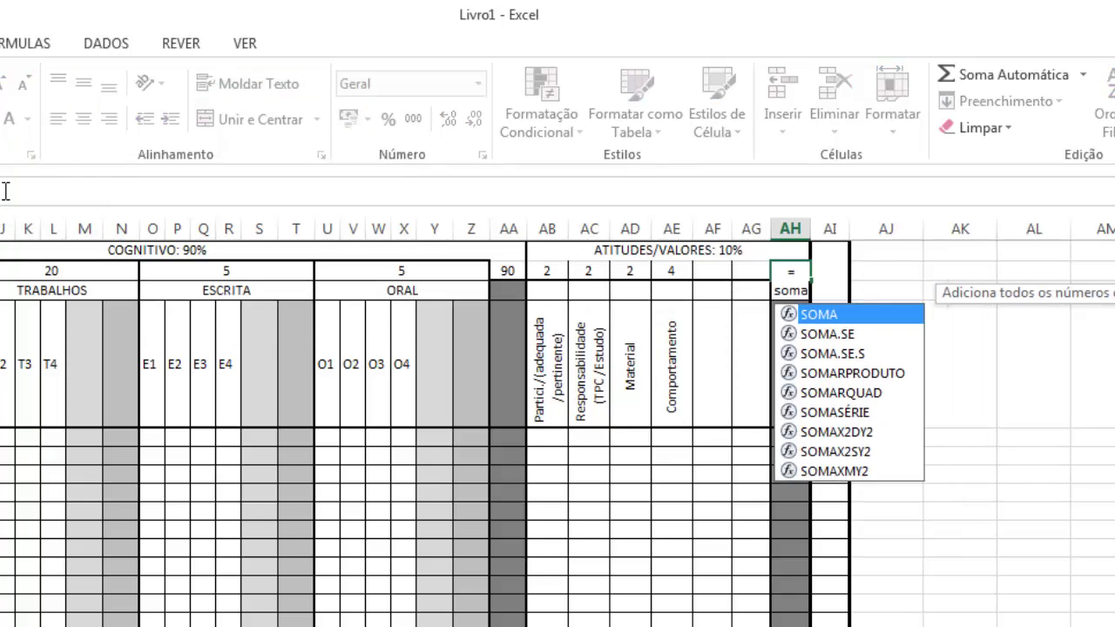
pyautogui.write('(')
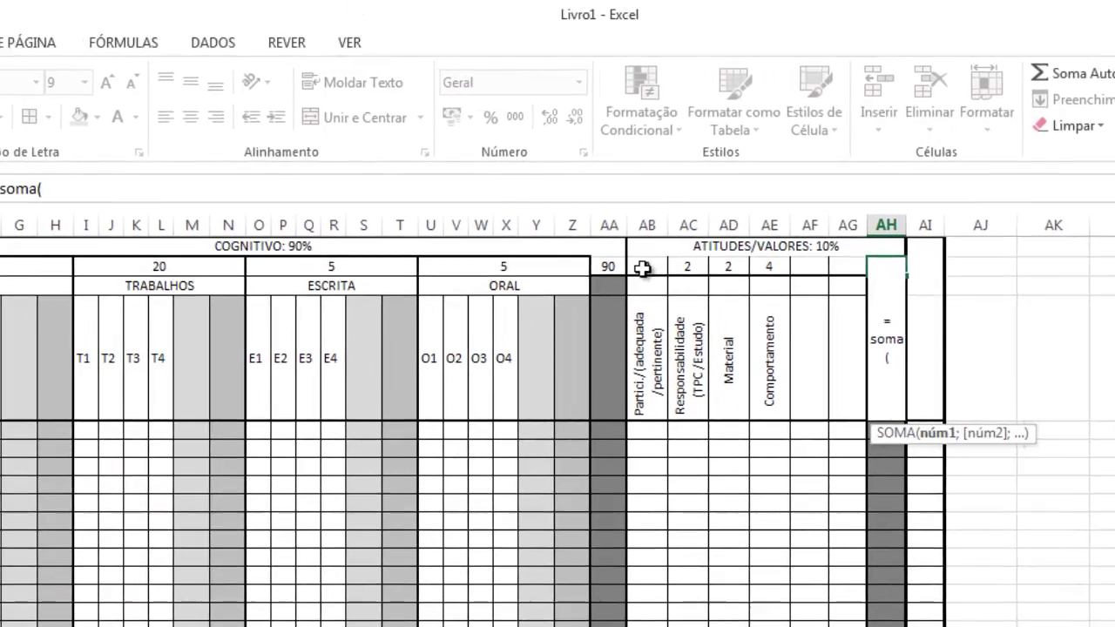
pyautogui.click(548, 270)
pyautogui.moveTo(751, 265); pyautogui.dragTo(912, 268)
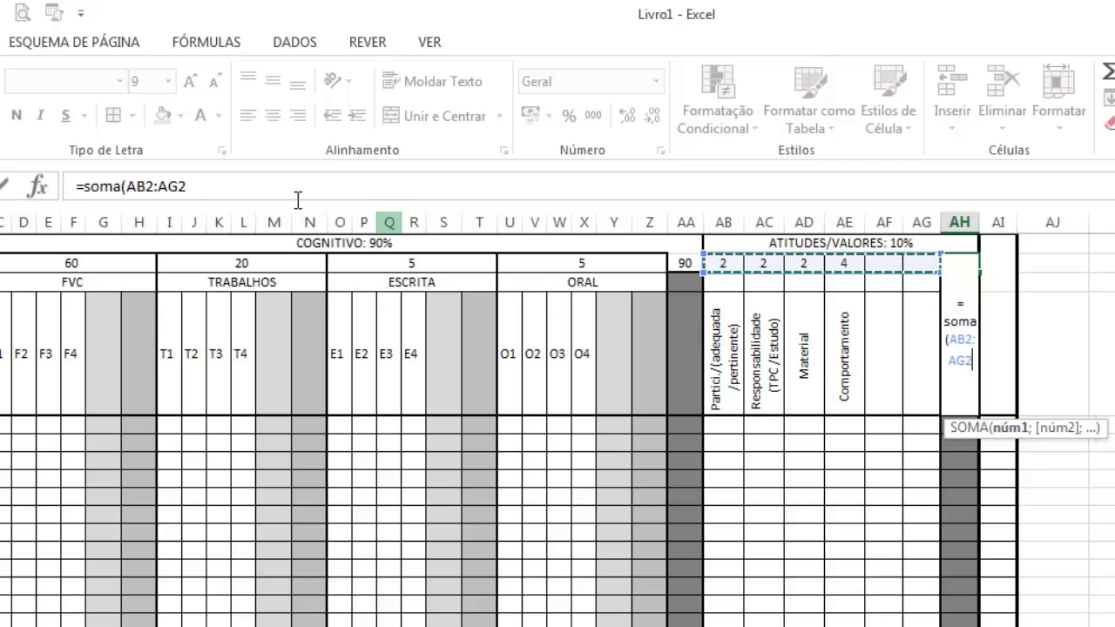
pyautogui.click(222, 184)
pyautogui.write(')')
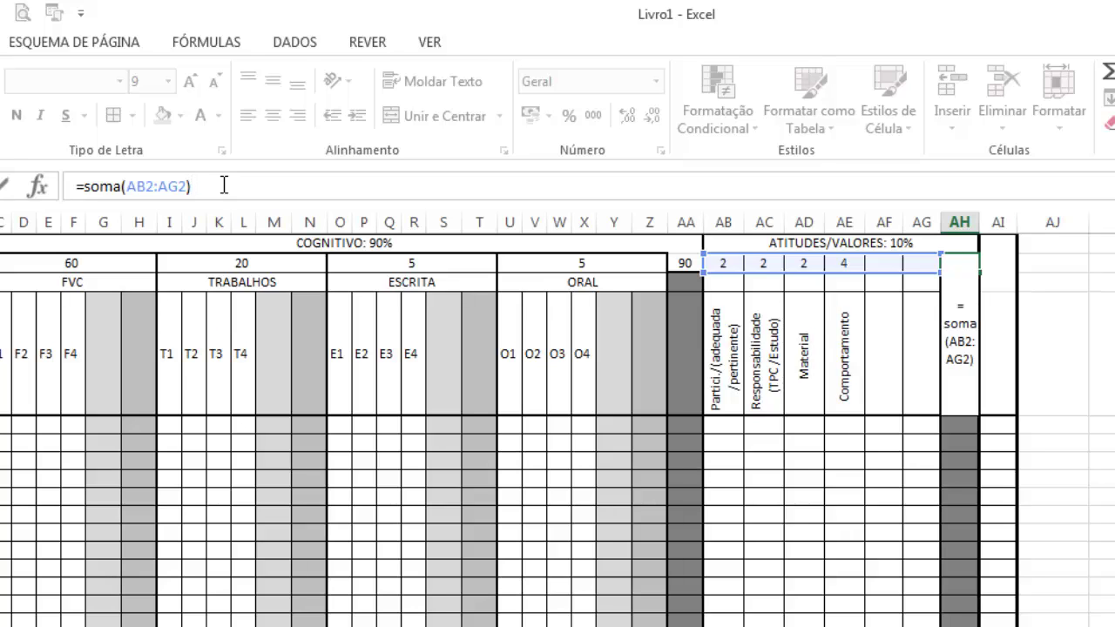
pyautogui.press('Return')
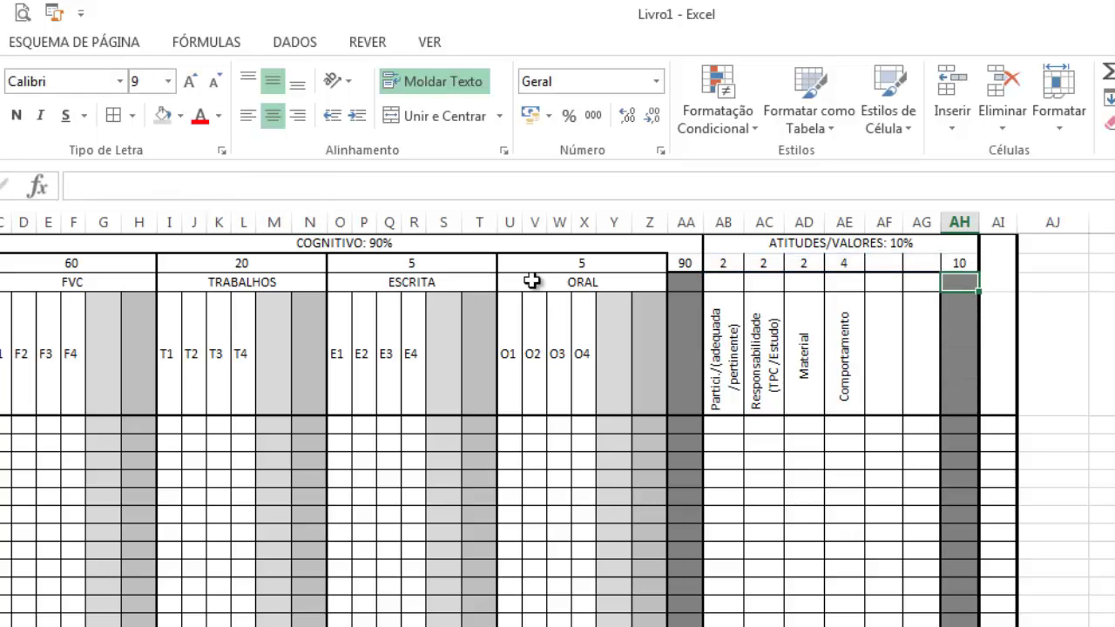
# Step: Unmerge the merged cell spanning rows 1 to 3 of column AI
pyautogui.click(1000, 262)
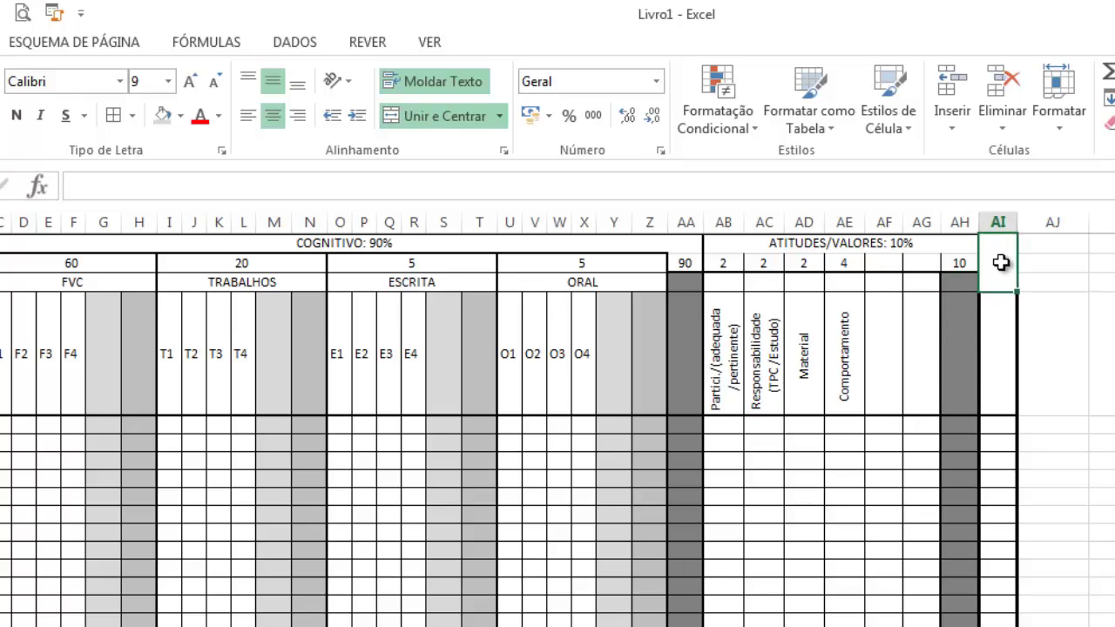
pyautogui.click(446, 120)
pyautogui.click(1100, 353)
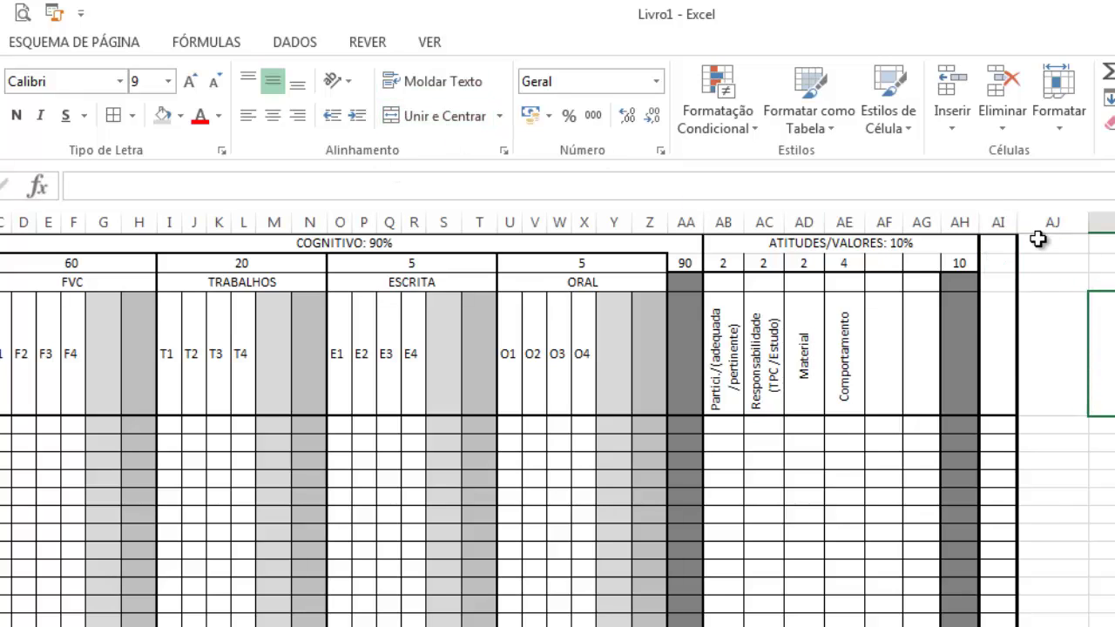
# Step: Enter the formula =soma(AA2;AH2) in AI2 to add the Cognitivo and Atitudes/Valores totals
pyautogui.click(994, 263)
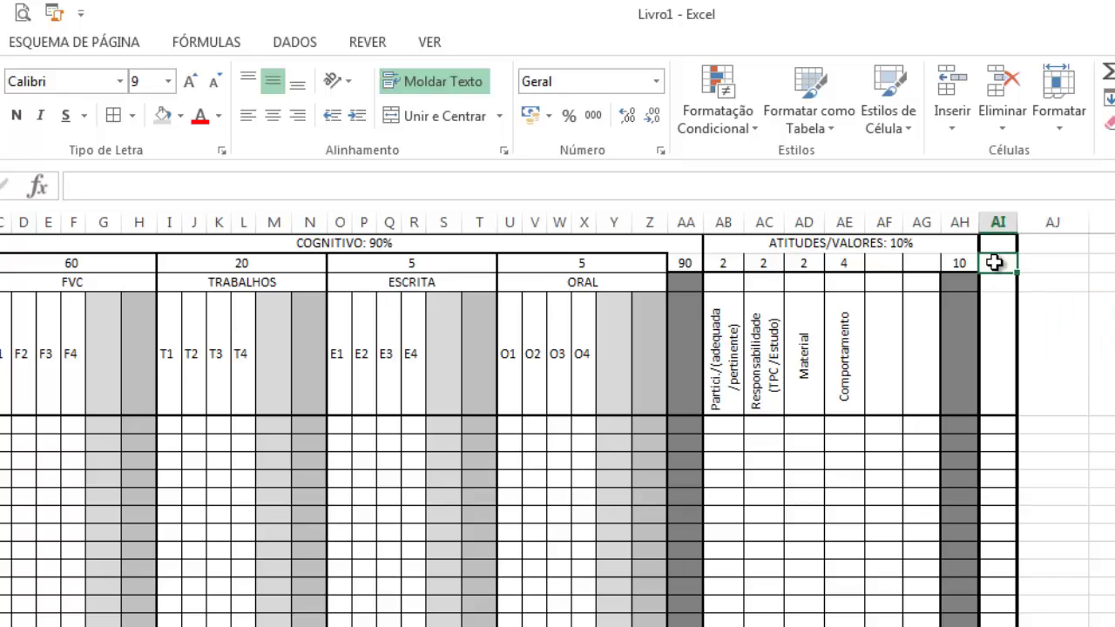
pyautogui.write('=')
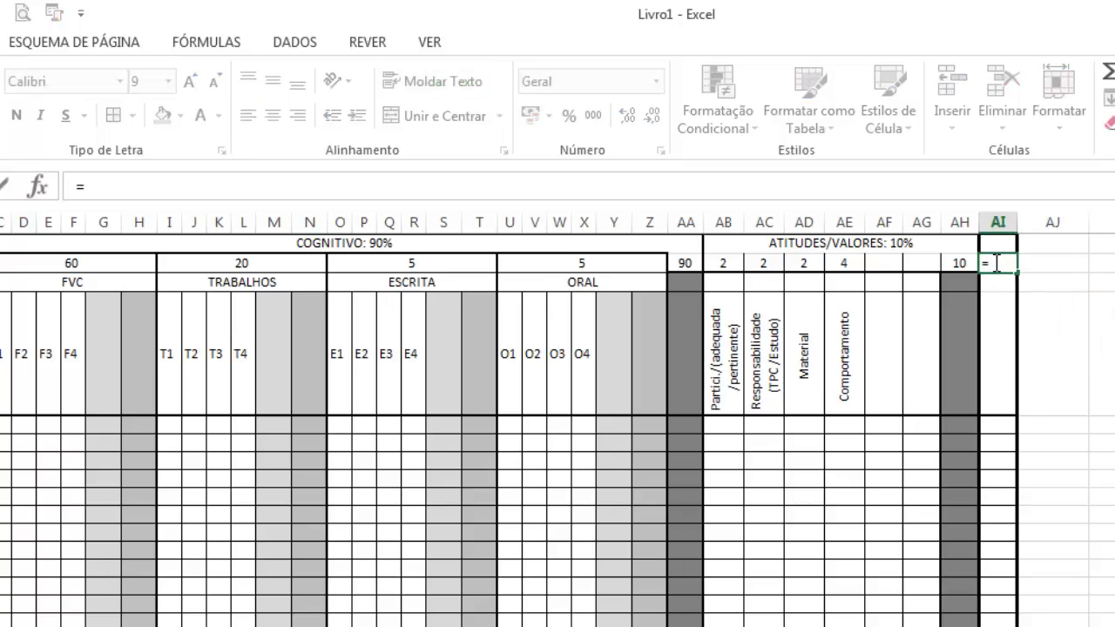
pyautogui.write('soma(')
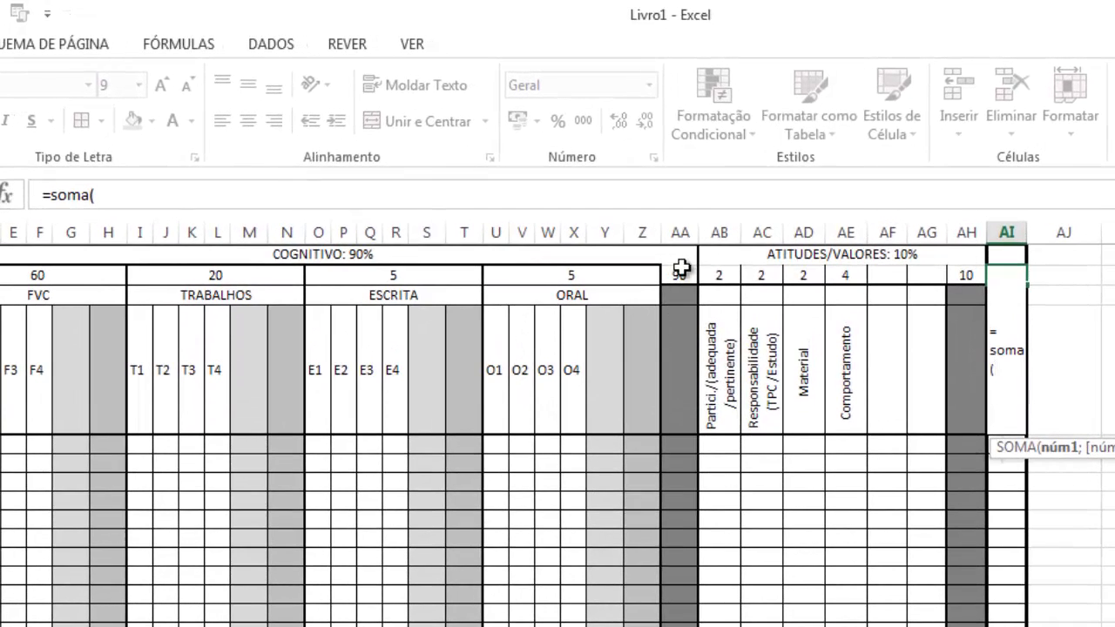
pyautogui.click(680, 274)
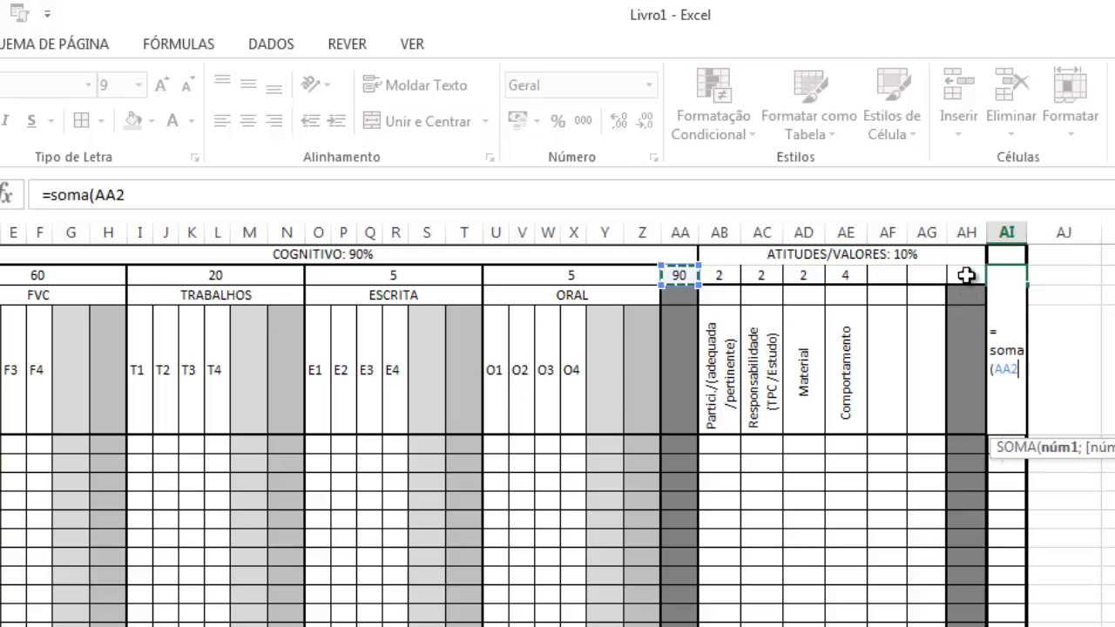
pyautogui.write(';')
pyautogui.click(967, 275)
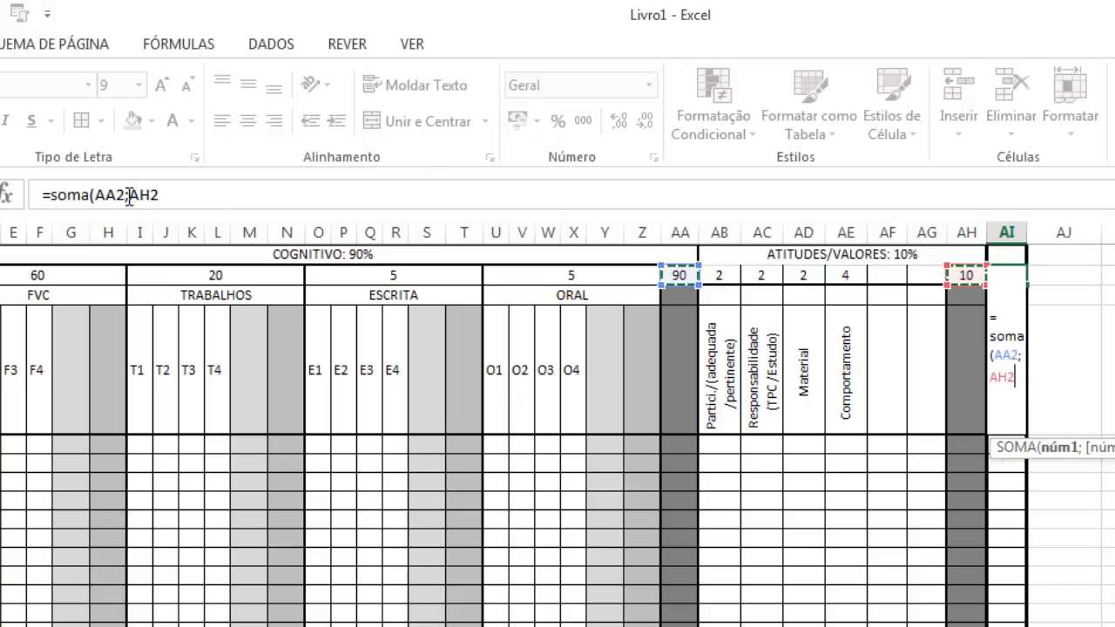
pyautogui.click(181, 199)
pyautogui.write(')')
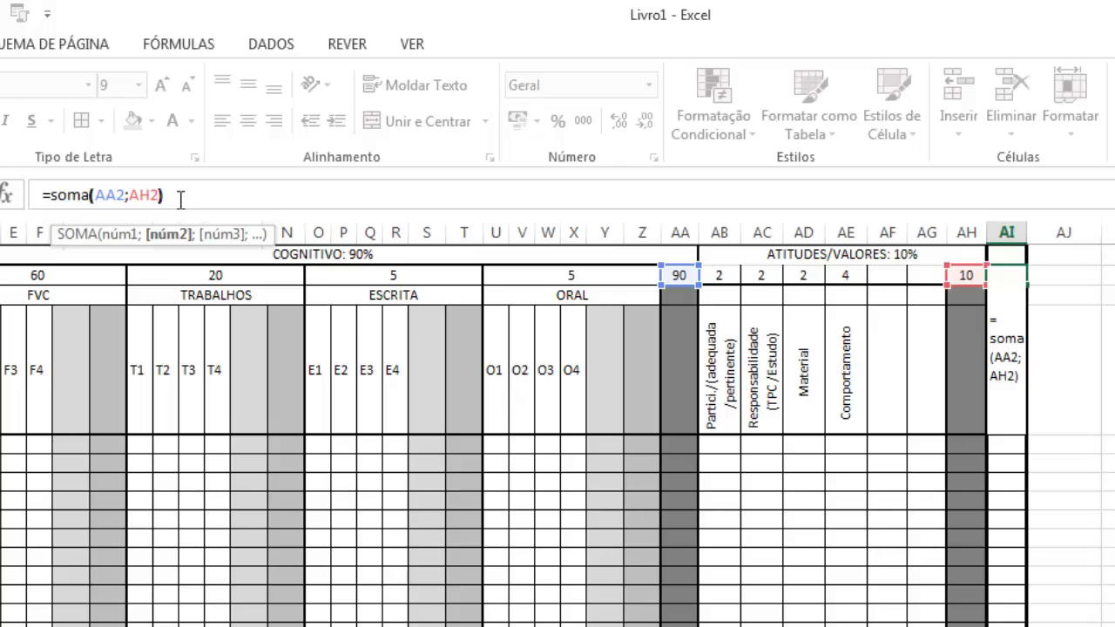
pyautogui.press('Return')
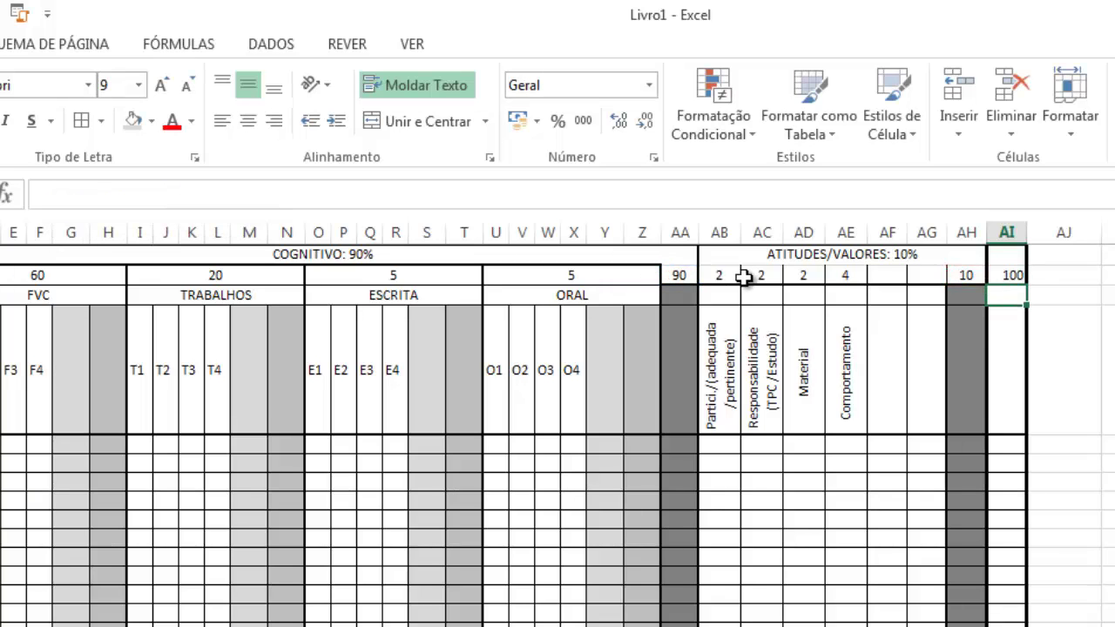
# Step: Examine the cell references used by the sum formulas in AH2 and AI2
pyautogui.click(962, 275)
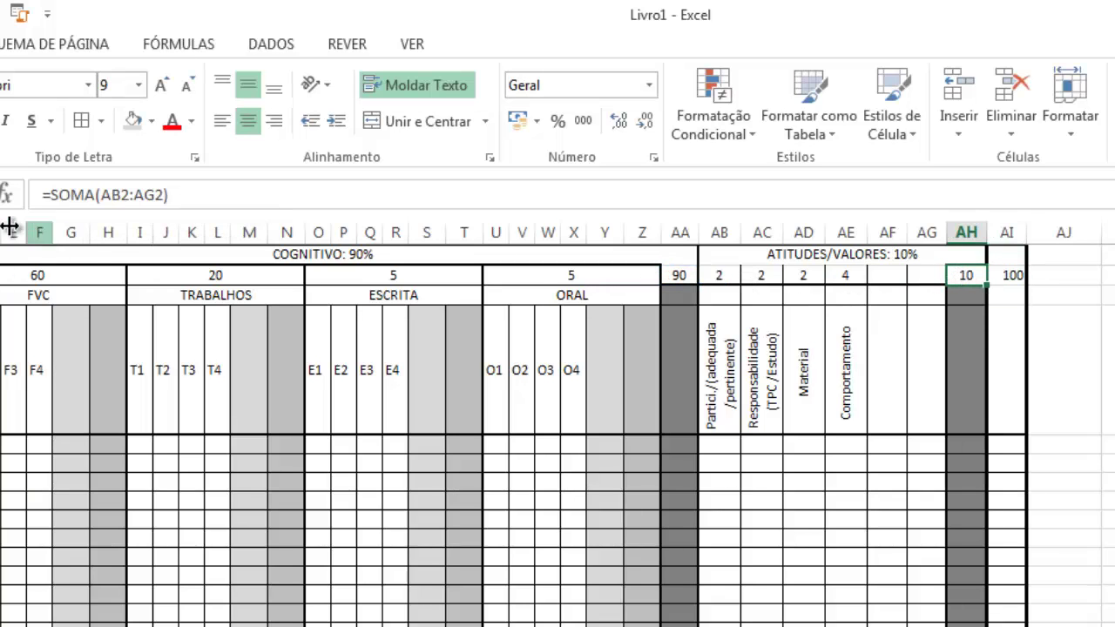
pyautogui.click(111, 201)
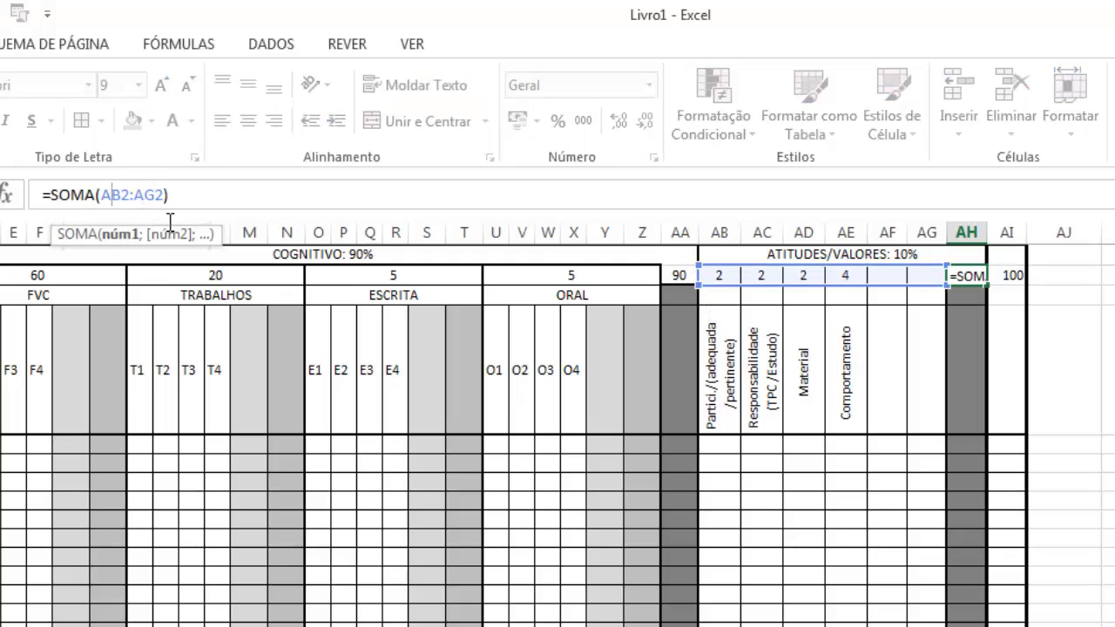
pyautogui.press('Return')
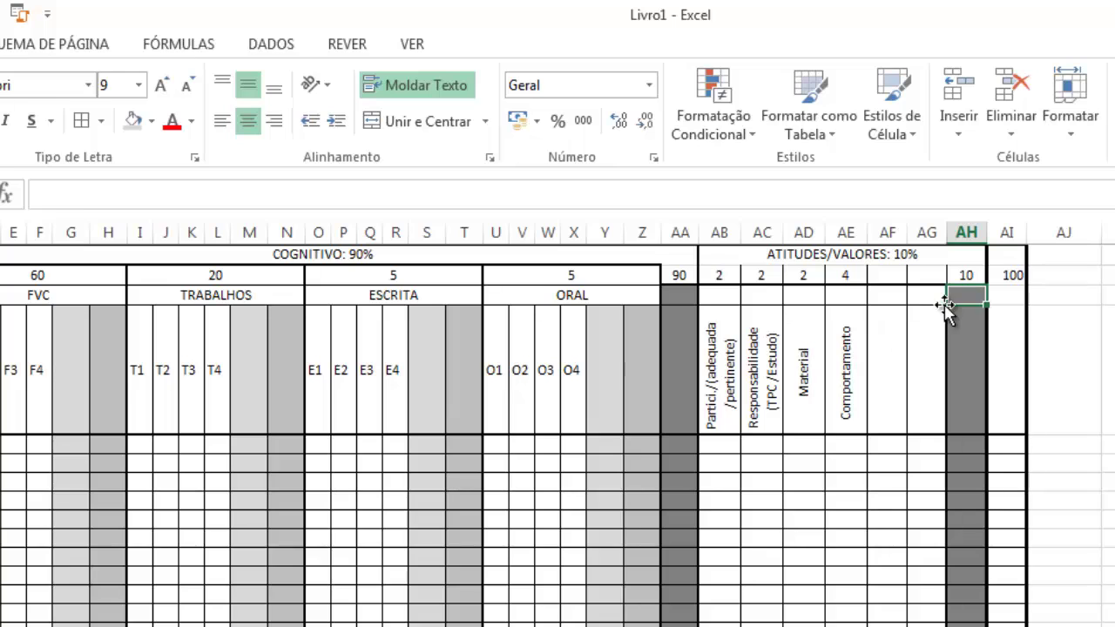
pyautogui.click(1011, 275)
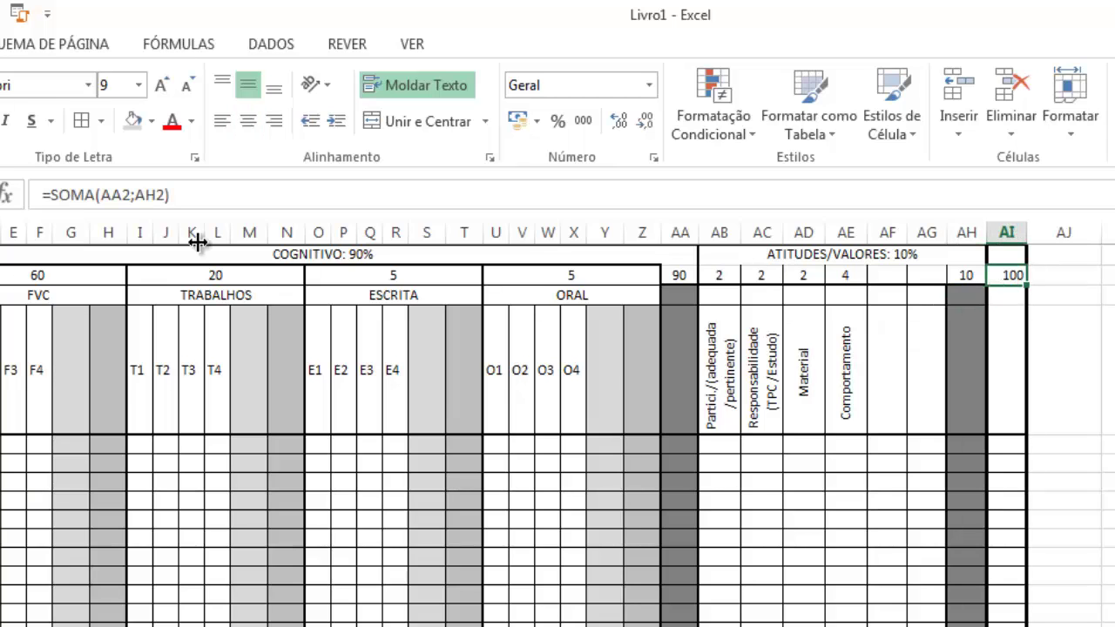
pyautogui.click(128, 198)
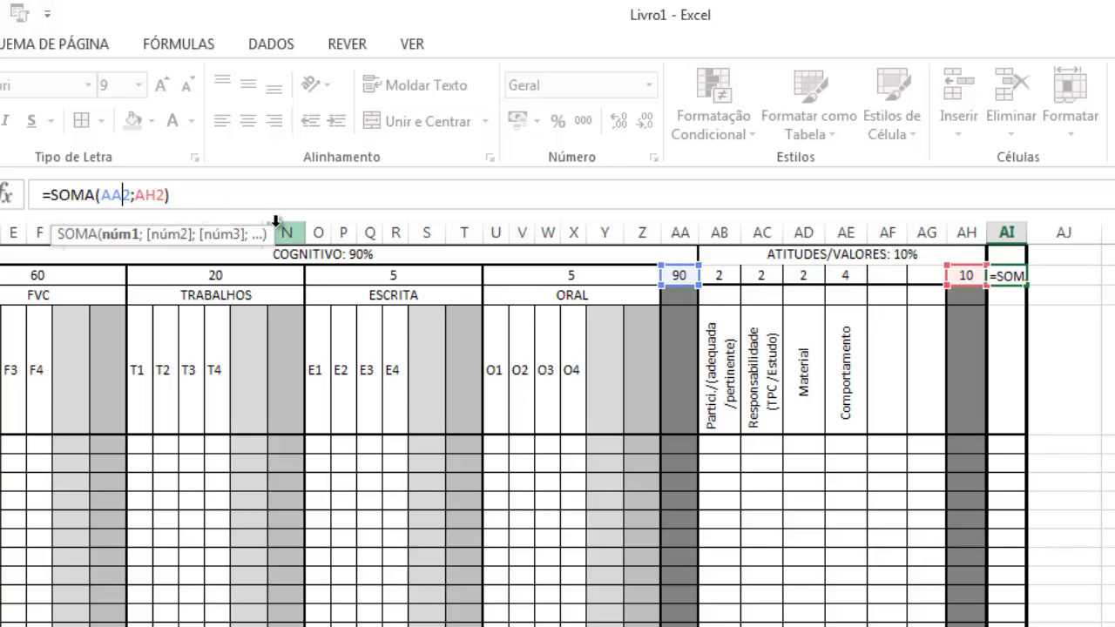
pyautogui.press('Return')
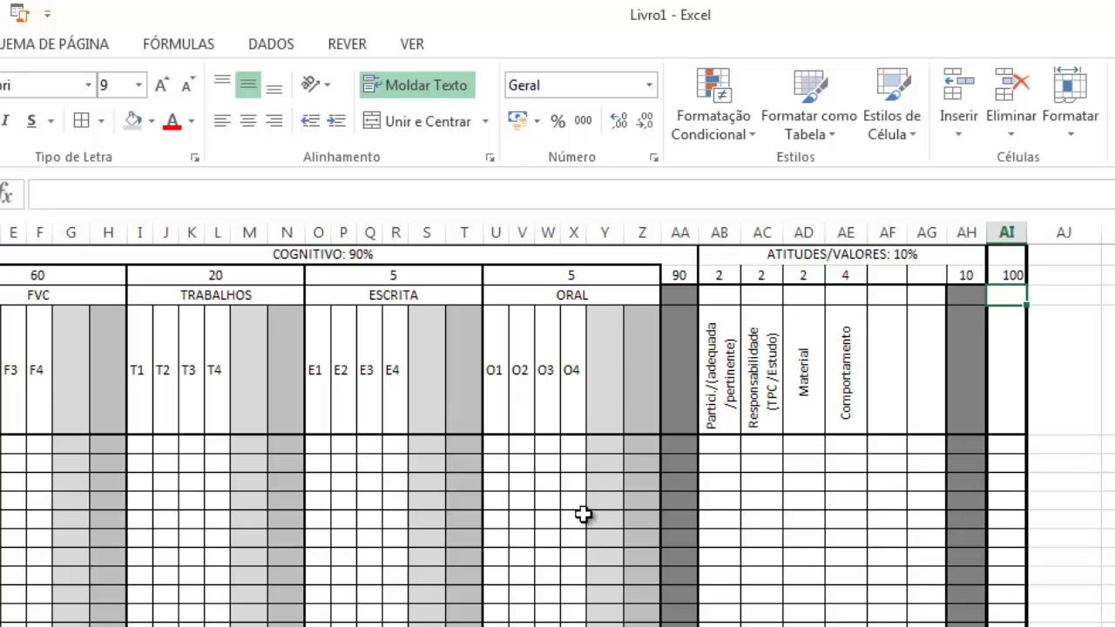
pyautogui.click(71, 392)
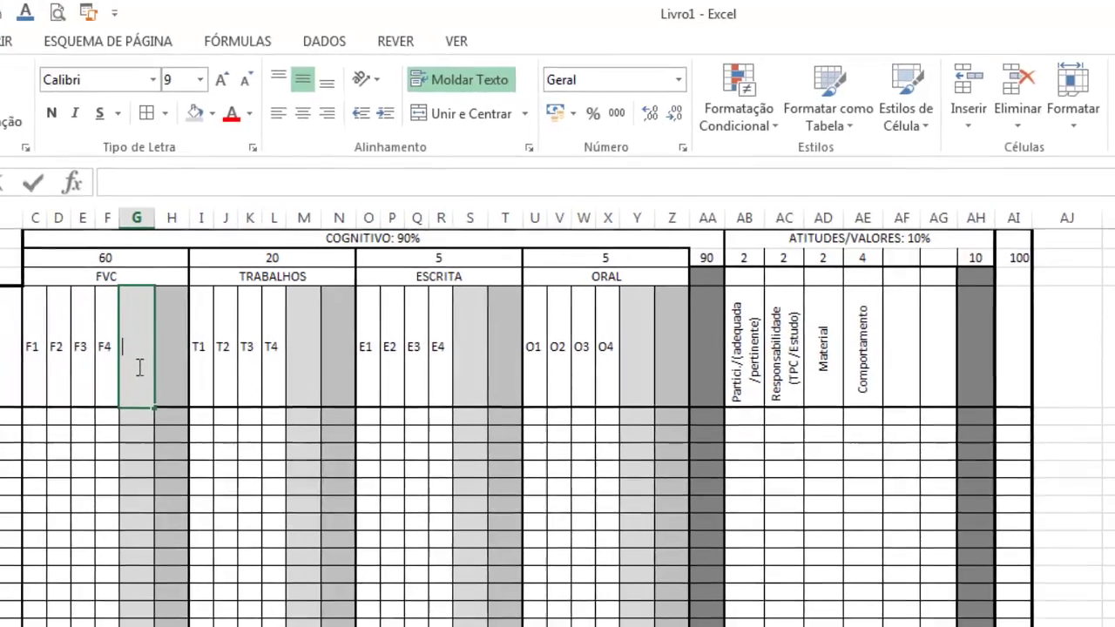
pyautogui.doubleClick(71, 392)
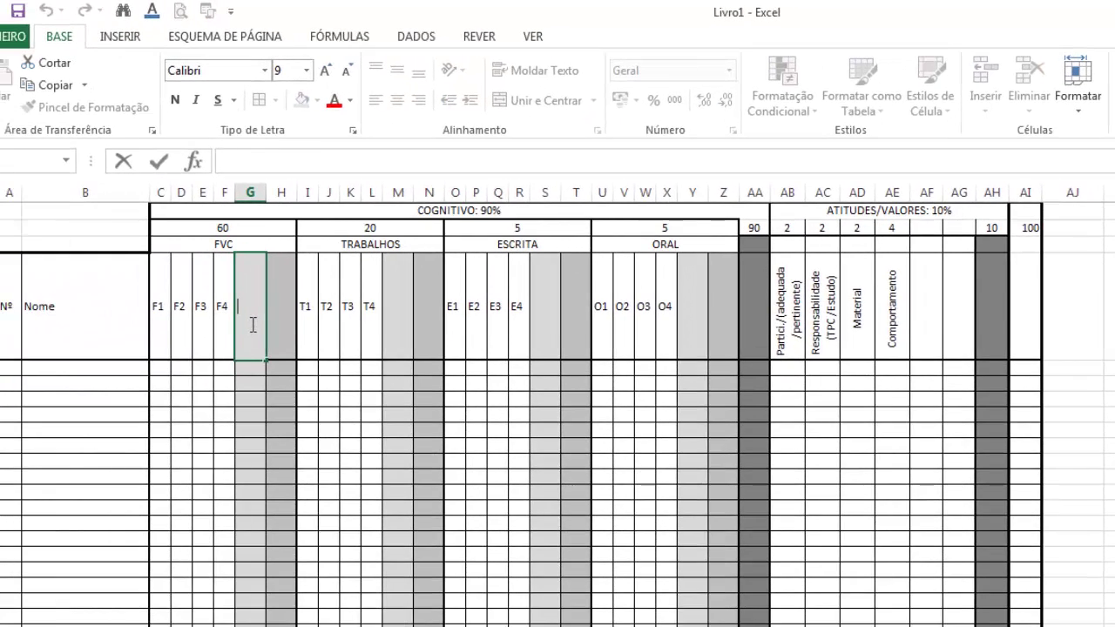
pyautogui.write('mAT.')
pyautogui.press('Return')
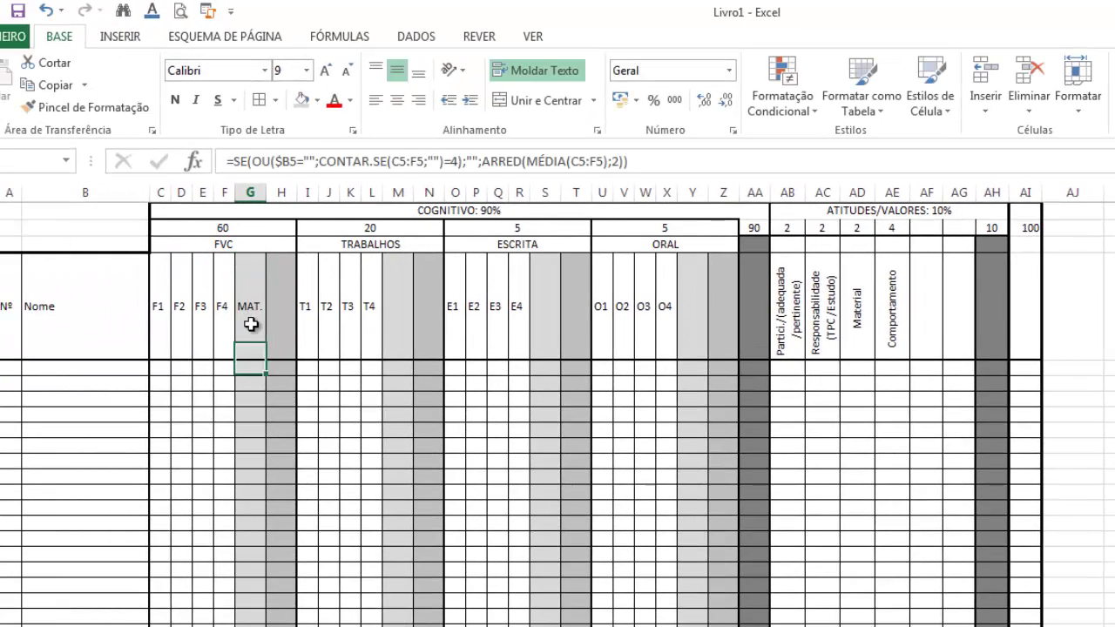
# Step: Label the light grey FVC column with Média in G4
pyautogui.click(251, 324)
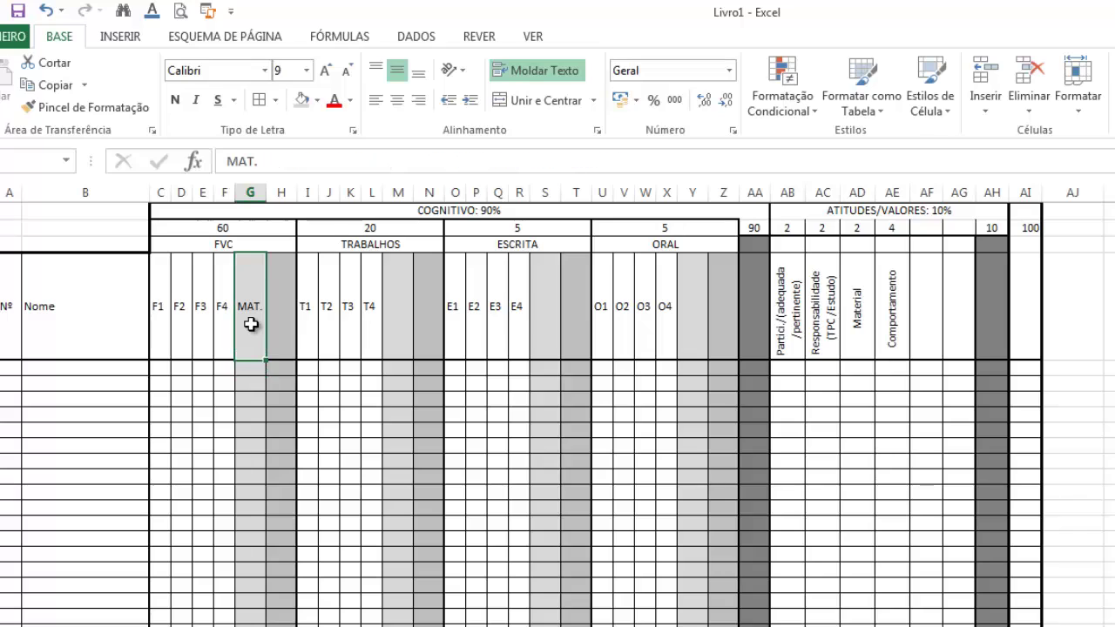
pyautogui.write('Mé')
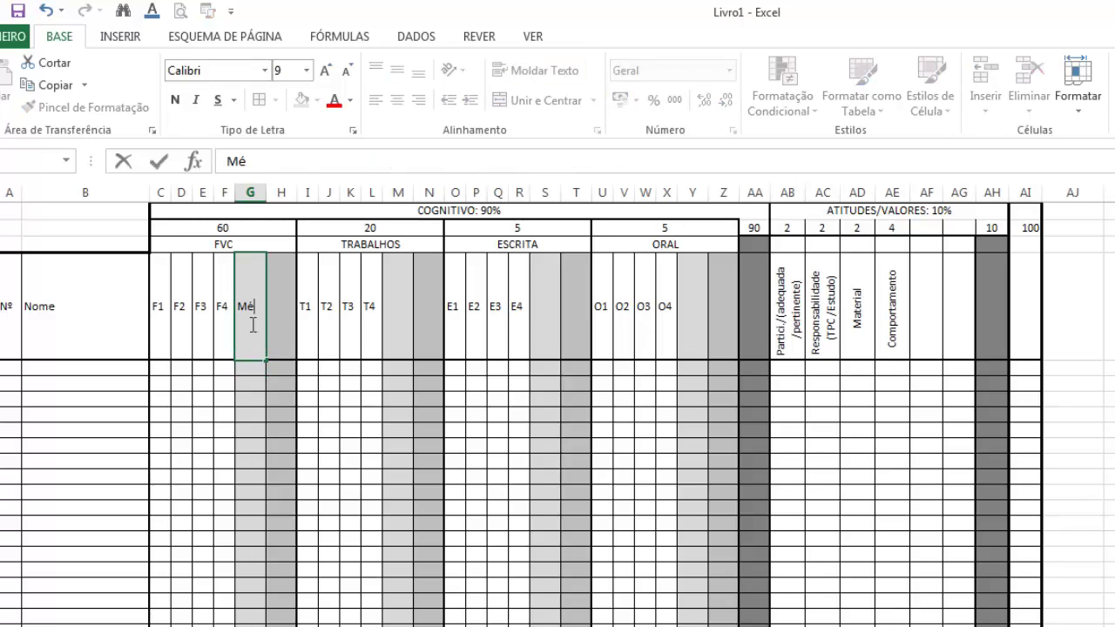
pyautogui.write('dia')
pyautogui.press('Return')
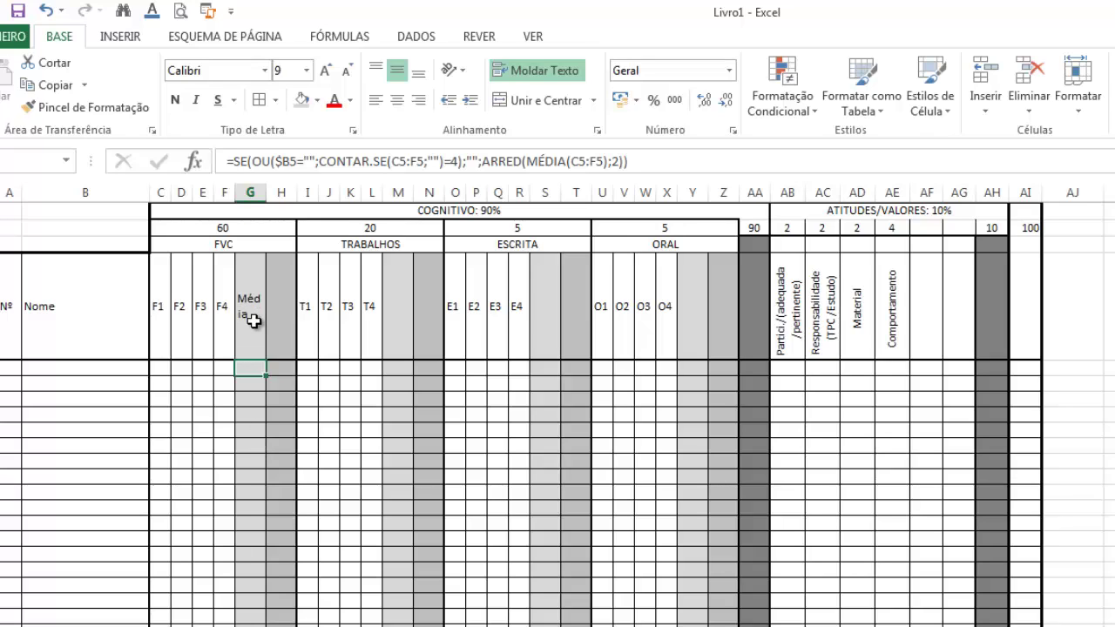
# Step: Rotate the Média label in G4 upward and centre it horizontally
pyautogui.click(253, 320)
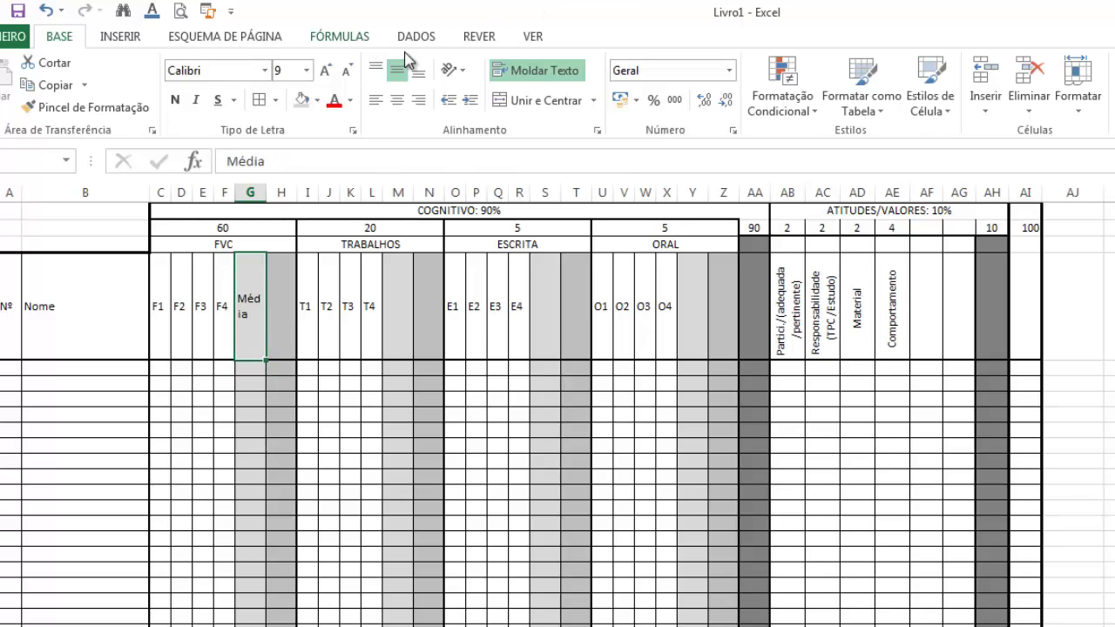
pyautogui.click(452, 71)
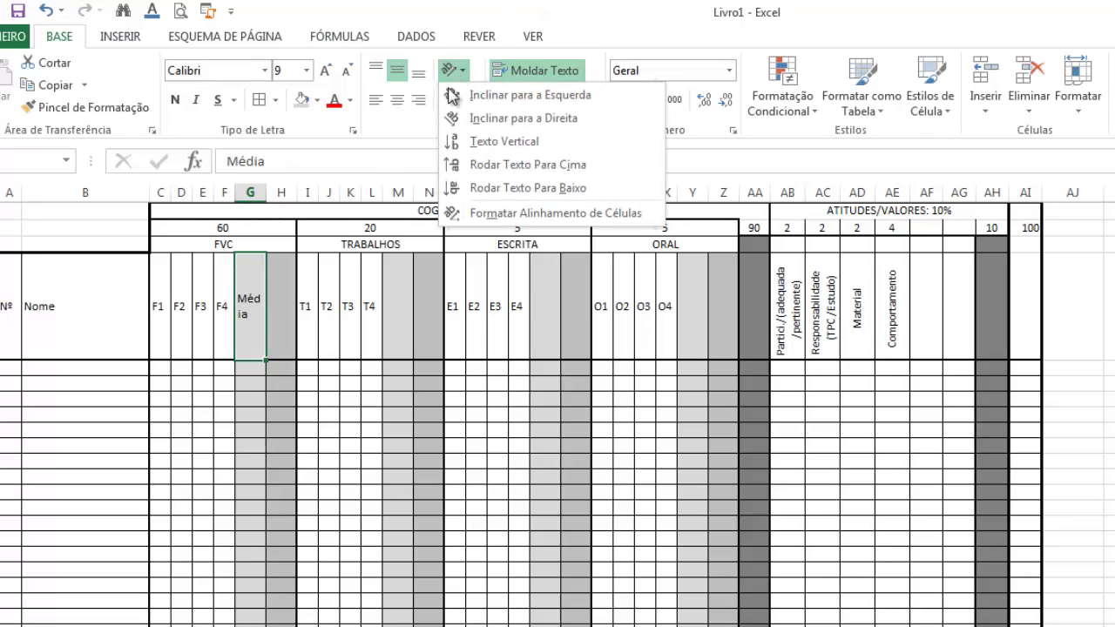
pyautogui.click(470, 165)
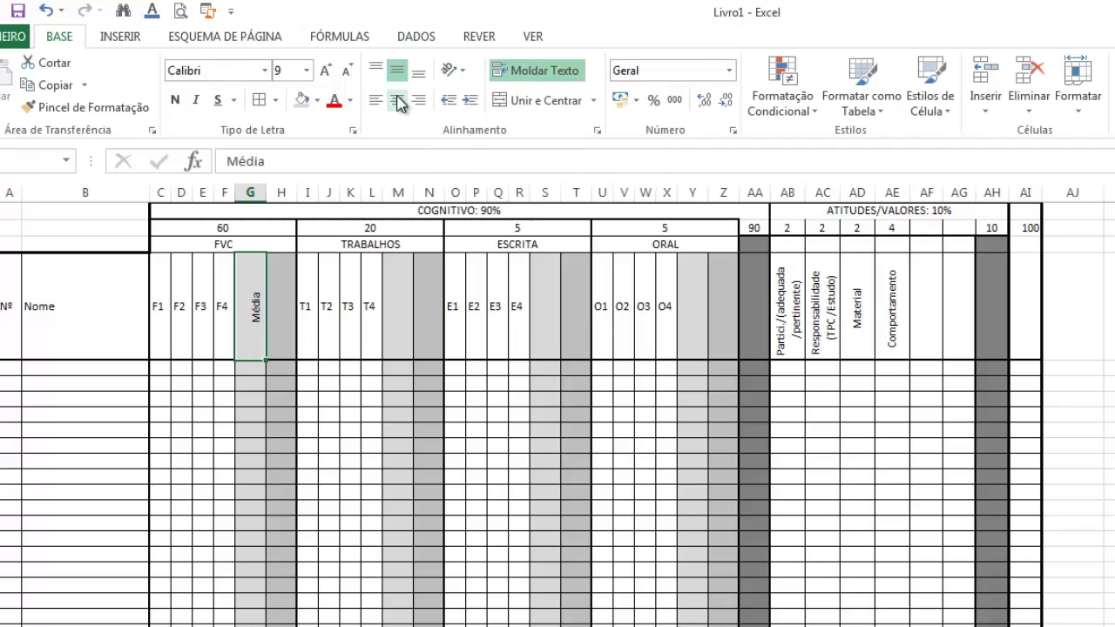
pyautogui.click(401, 105)
pyautogui.click(299, 550)
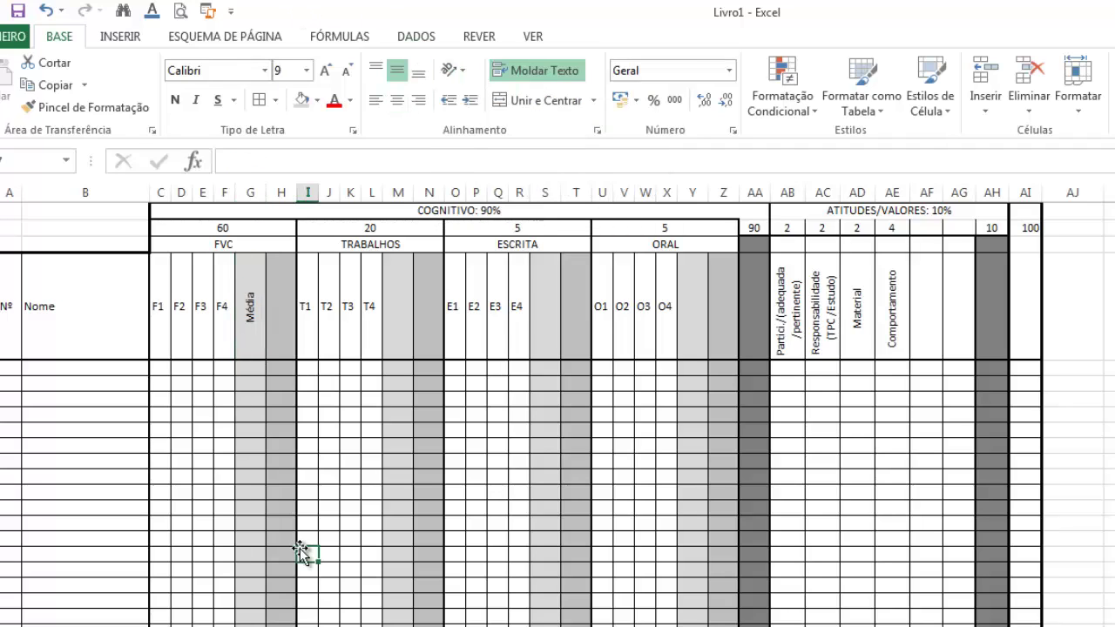
# Step: Label the darker grey FVC column with Nota de 0 a 60% in H4
pyautogui.click(280, 320)
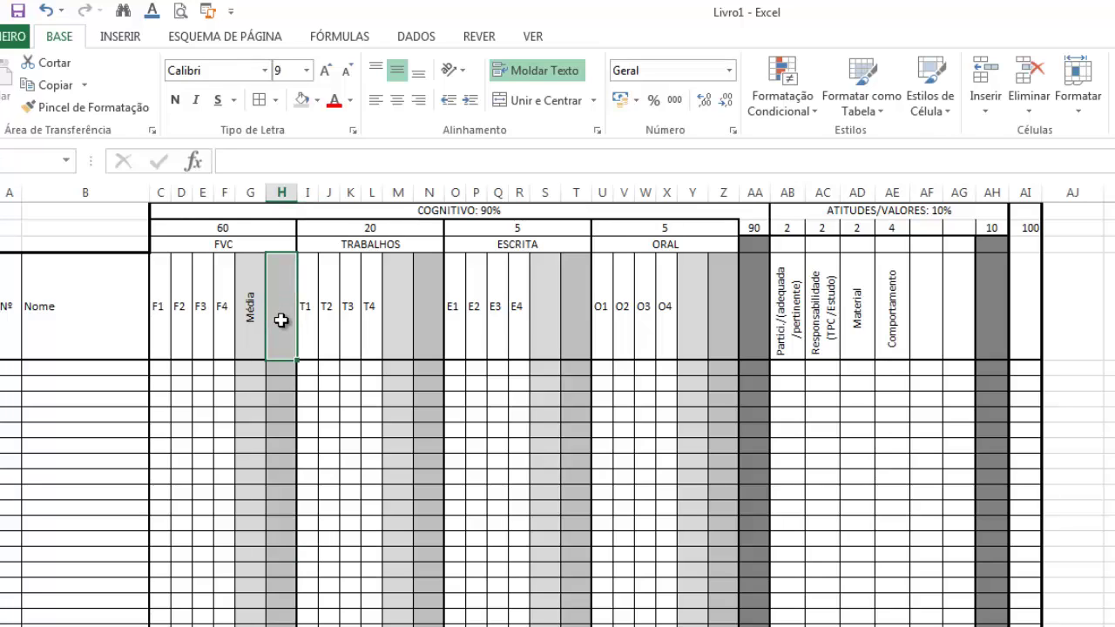
pyautogui.write('Not')
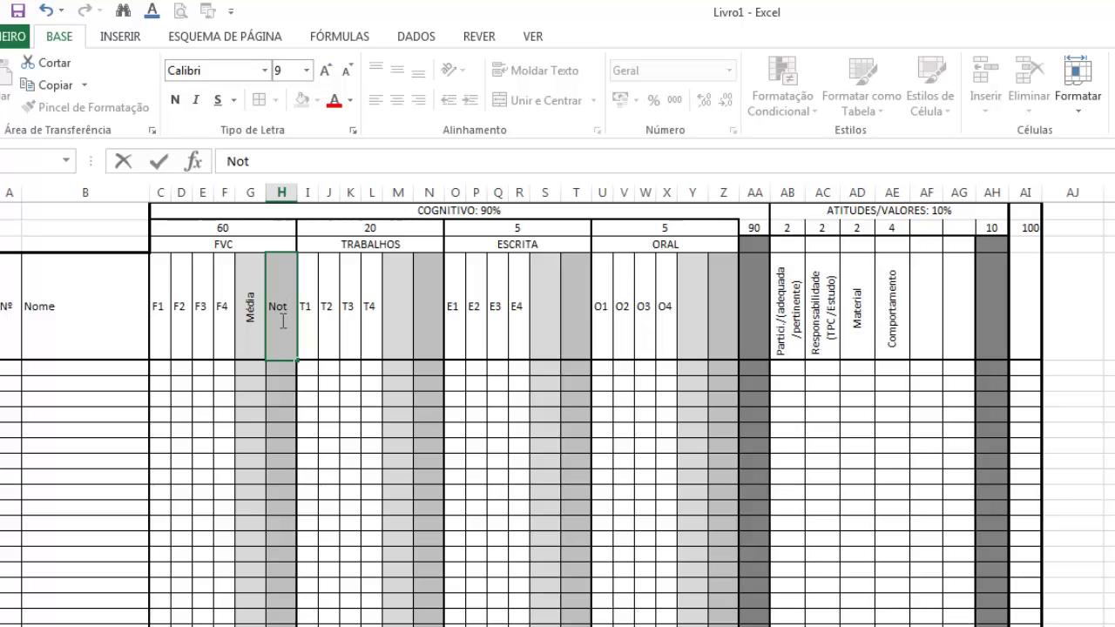
pyautogui.write('a s')
pyautogui.press('BackSpace')
pyautogui.write('de')
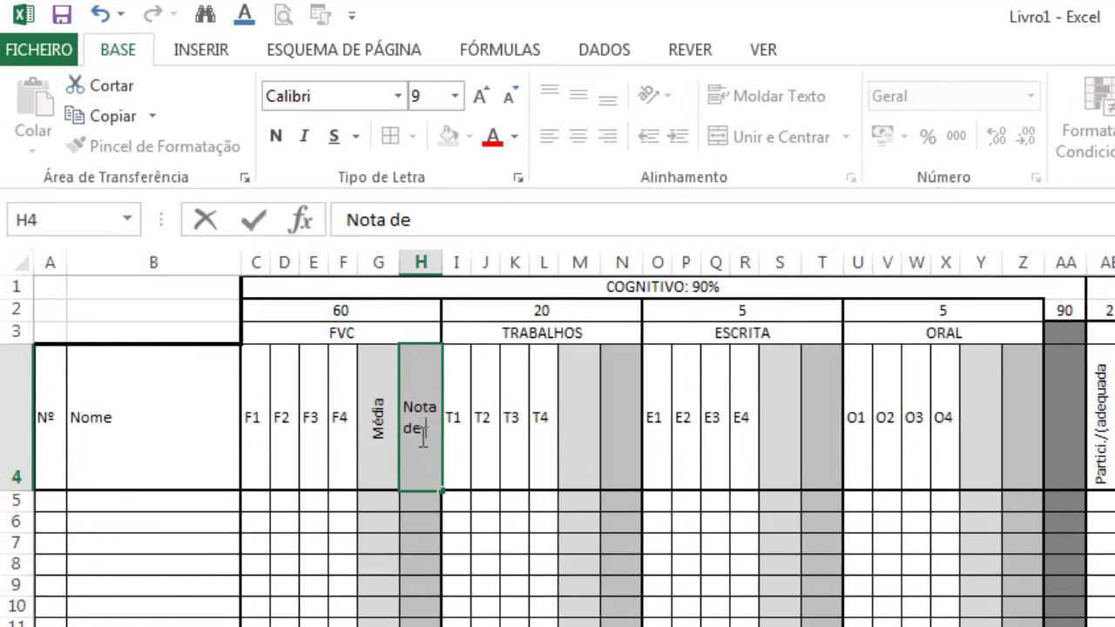
pyautogui.write(' 0 a')
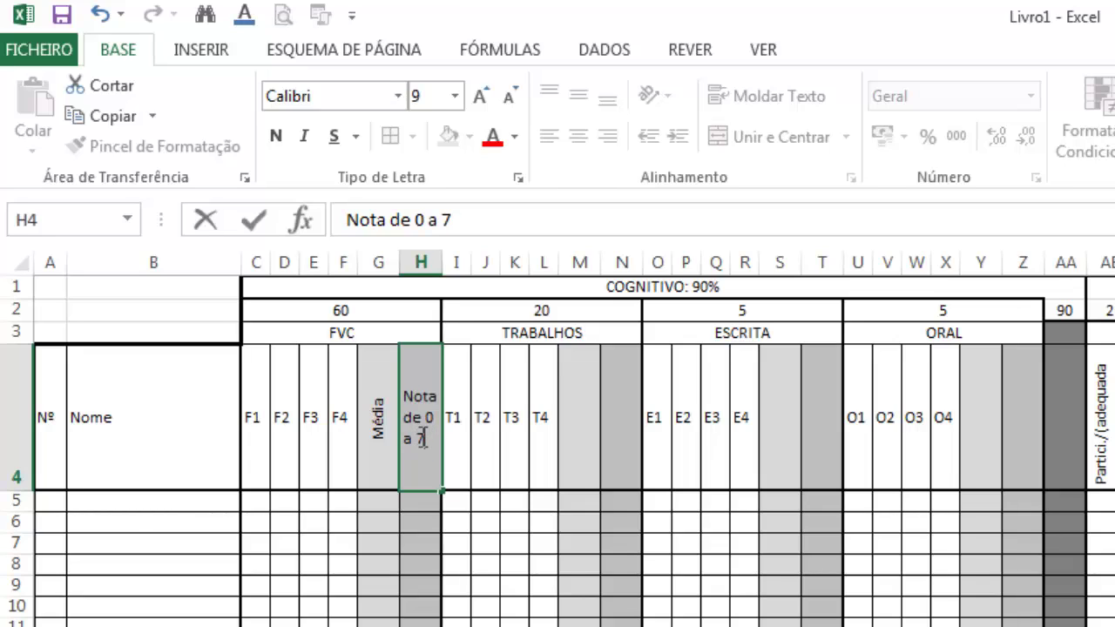
pyautogui.write(' 60%')
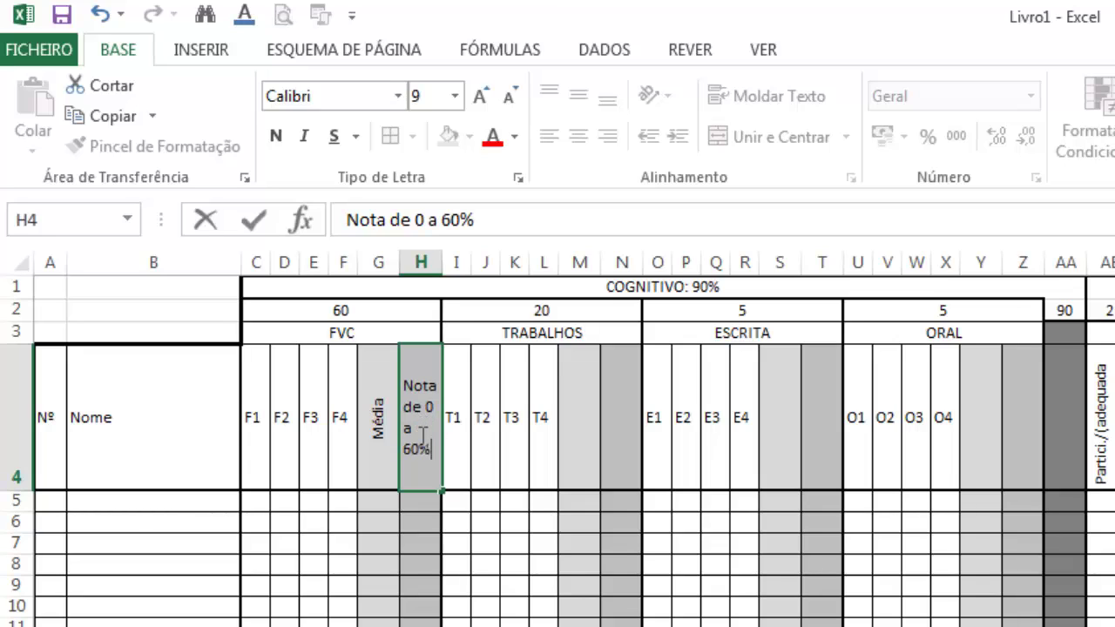
pyautogui.press('Return')
# Step: Rotate the text of the Nota de 0 a 60% label in H4 upward
pyautogui.click(421, 436)
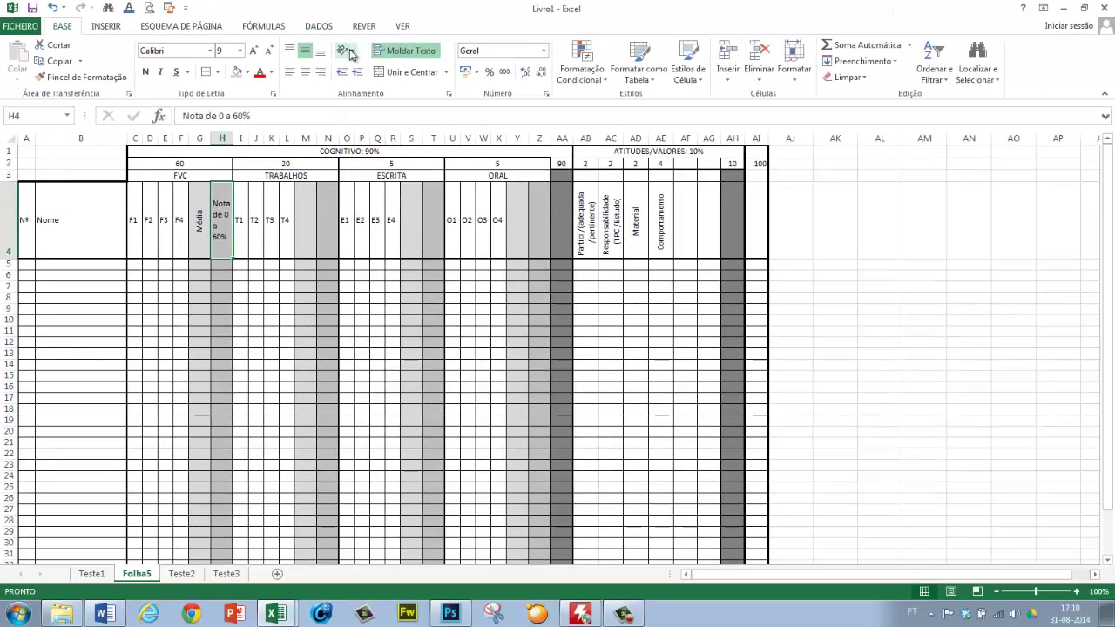
pyautogui.click(352, 54)
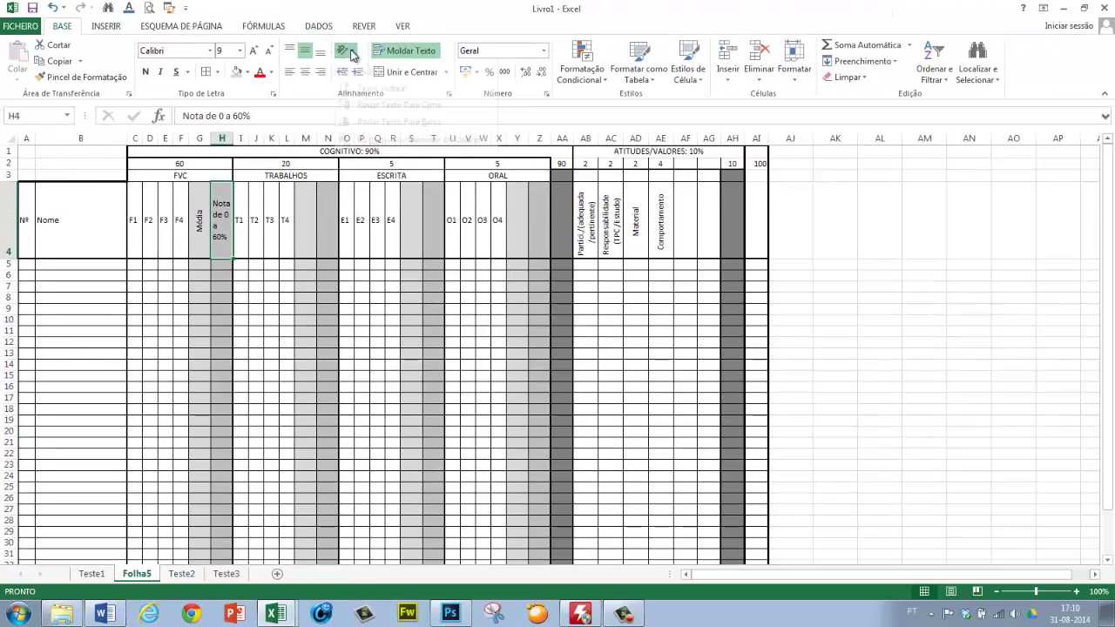
pyautogui.click(360, 118)
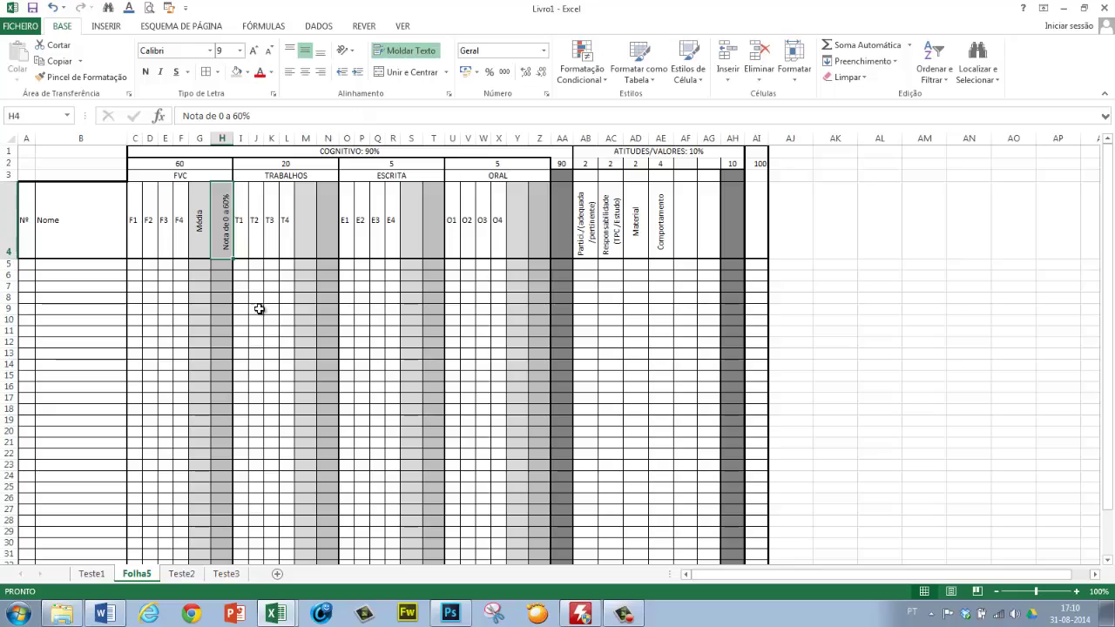
pyautogui.click(256, 309)
# Step: Copy the Média and Nota de 0 a 60% labels from G4:H4 into M4:N4 of the Trabalhos section
pyautogui.moveTo(200, 227); pyautogui.dragTo(220, 233)
pyautogui.hotkey('ctrl', 'c')
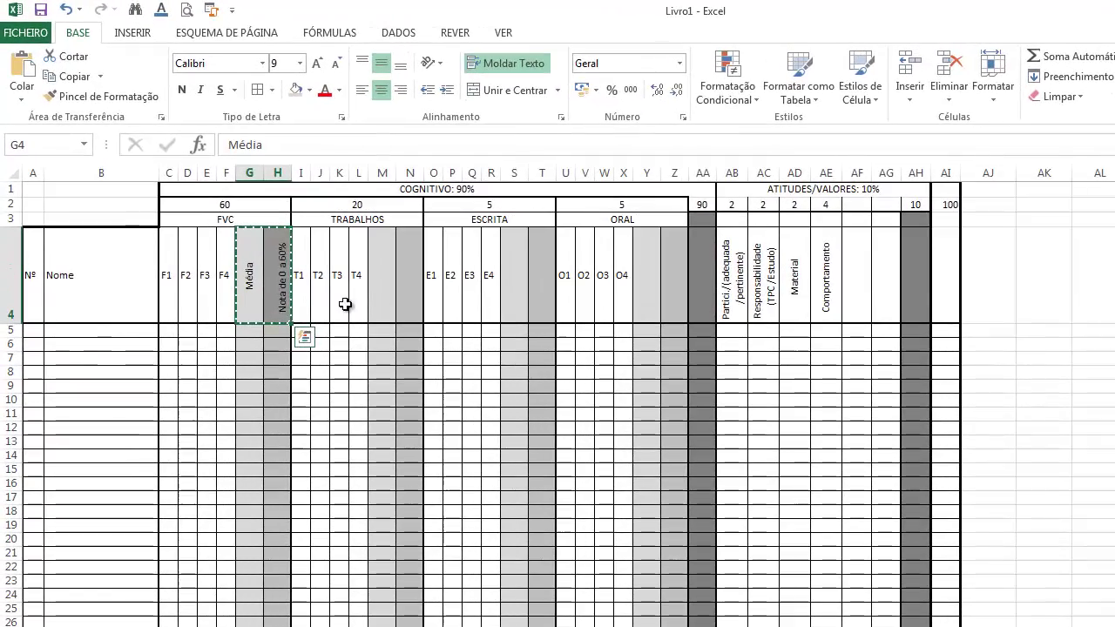
pyautogui.click(379, 303)
pyautogui.hotkey('ctrl', 'v')
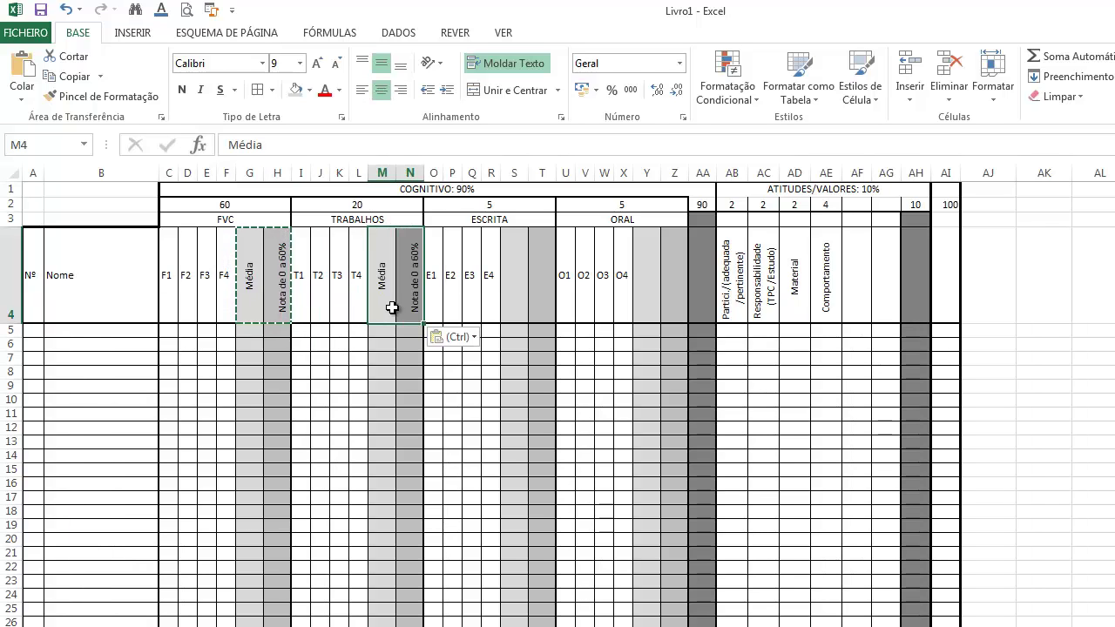
# Step: Copy the Média and Nota de 0 a 60% labels from M4:N4 into S4:T4 of Escrita and Y4:Z4 of Oral
pyautogui.doubleClick(514, 305)
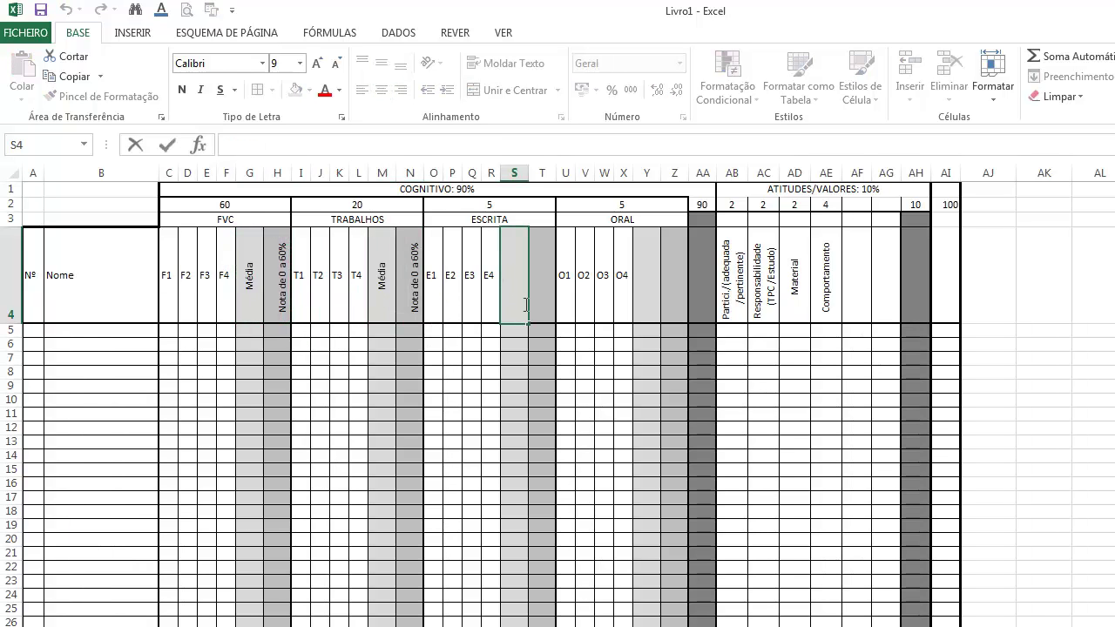
pyautogui.moveTo(379, 296); pyautogui.dragTo(413, 296)
pyautogui.hotkey('ctrl', 'c')
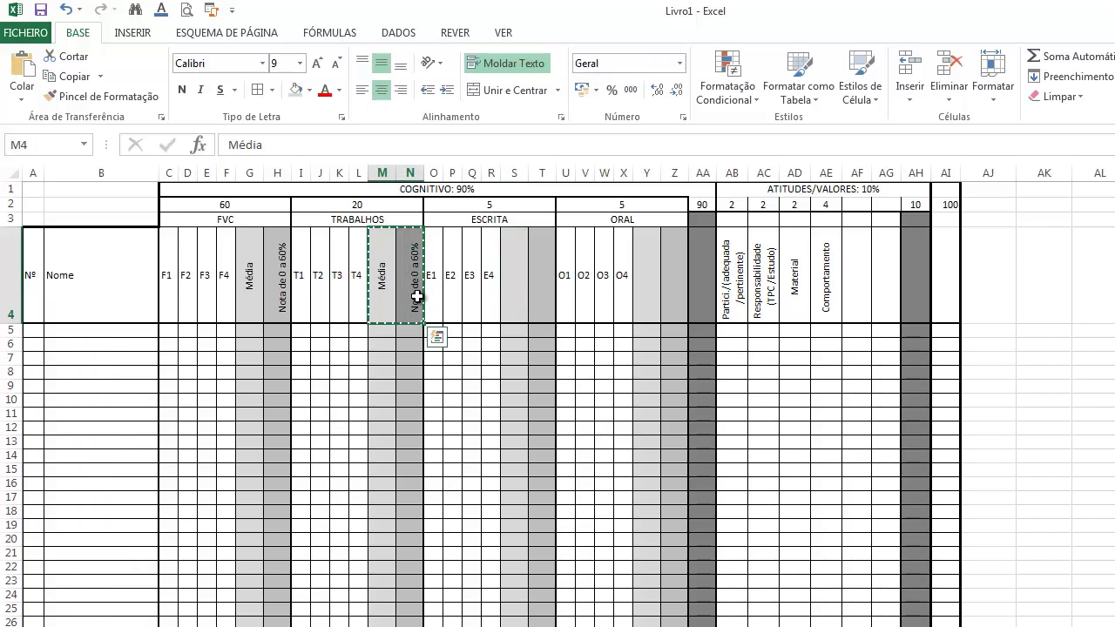
pyautogui.click(520, 300)
pyautogui.hotkey('ctrl', 'v')
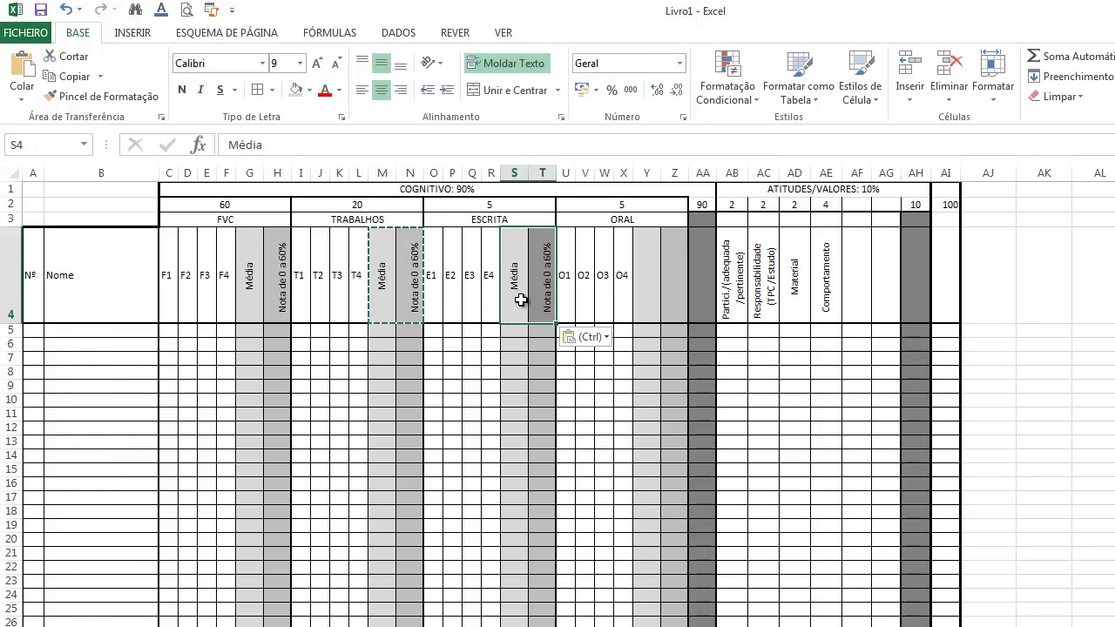
pyautogui.click(646, 302)
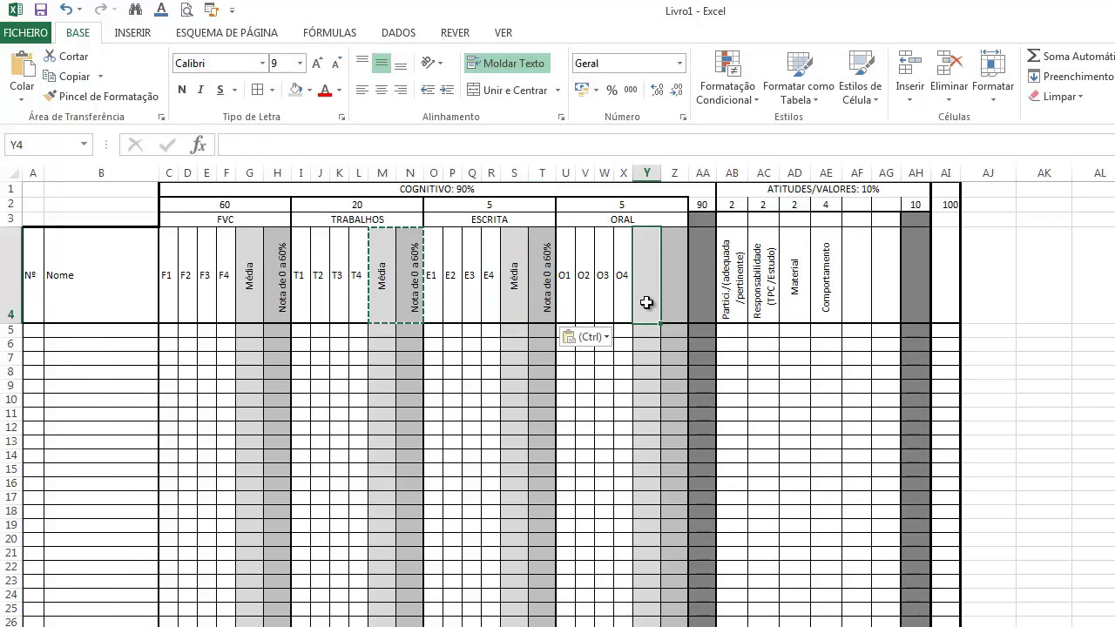
pyautogui.hotkey('ctrl', 'v')
# Step: Change the Trabalhos grade label in N4 to Nota de 0 a 20%
pyautogui.click(416, 270)
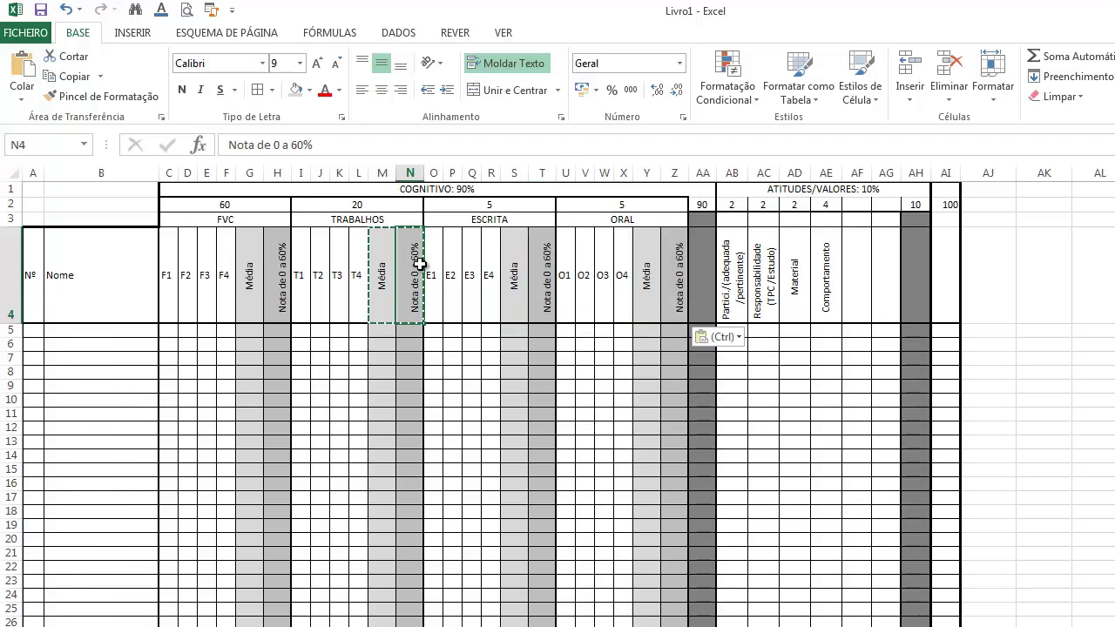
pyautogui.click(368, 147)
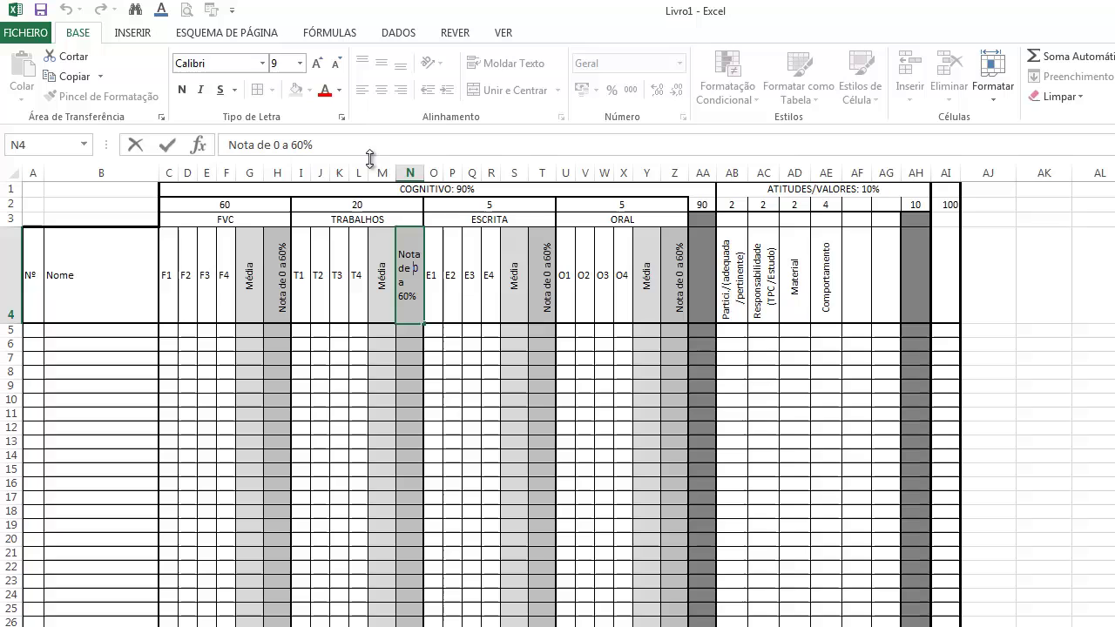
pyautogui.click(300, 144)
pyautogui.press('BackSpace')
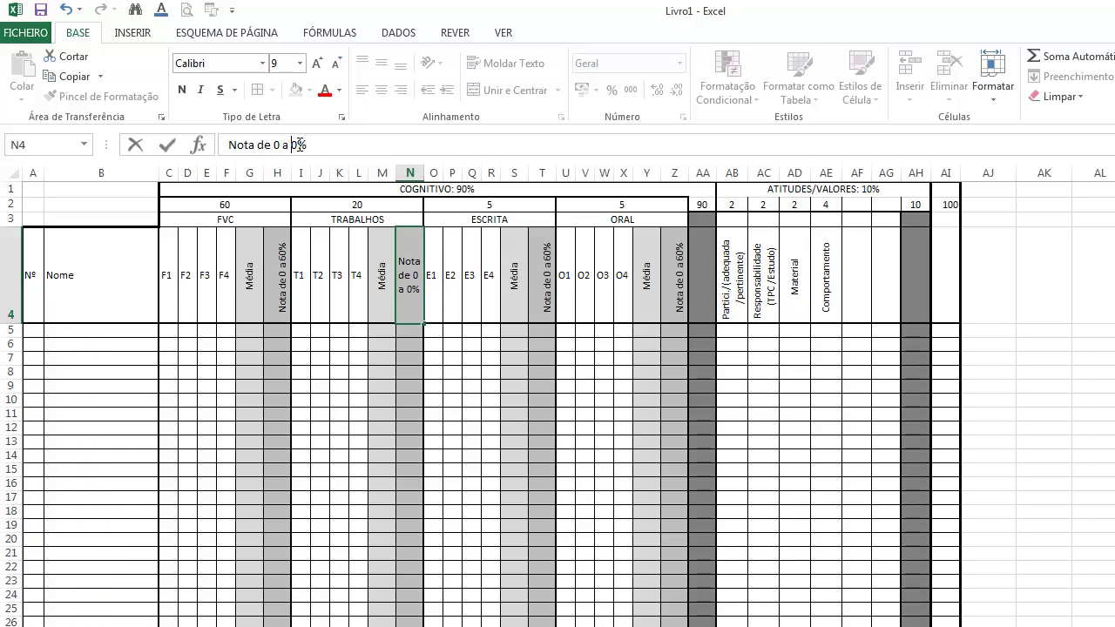
pyautogui.write('2')
pyautogui.press('Return')
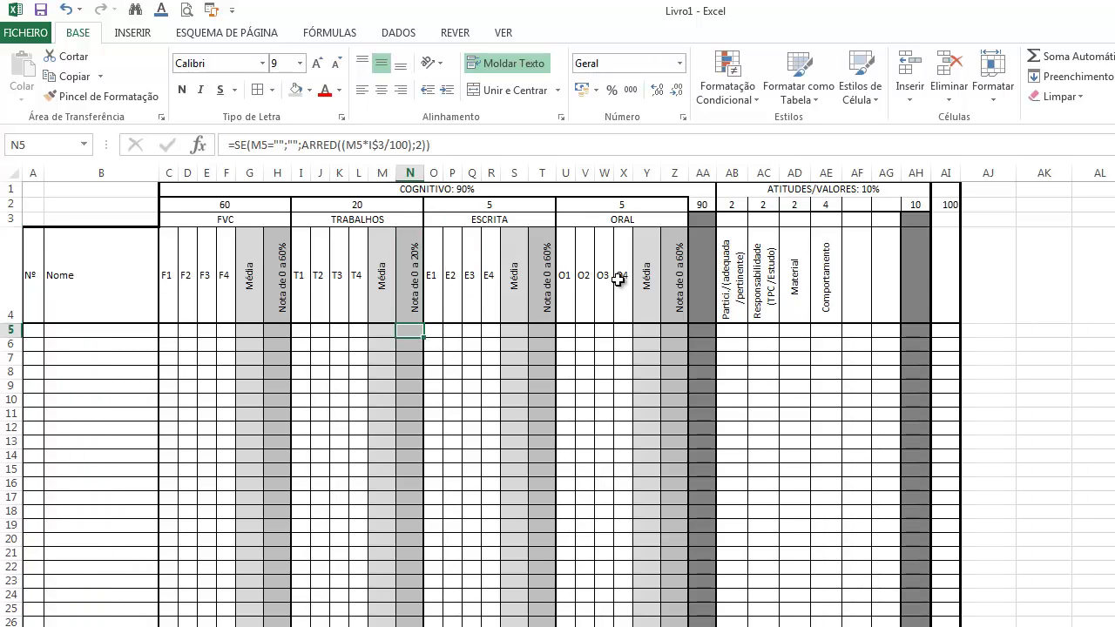
# Step: Change the Escrita grade label in T4 to Nota de 0 a 5%
pyautogui.click(546, 279)
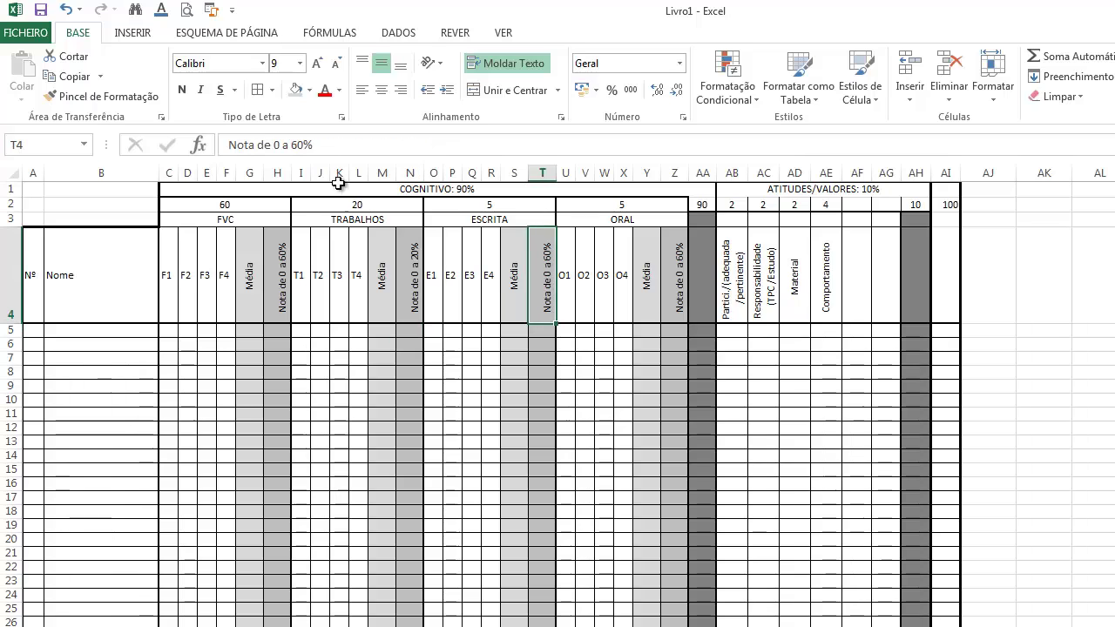
pyautogui.click(304, 145)
pyautogui.press('BackSpace')
pyautogui.press('BackSpace')
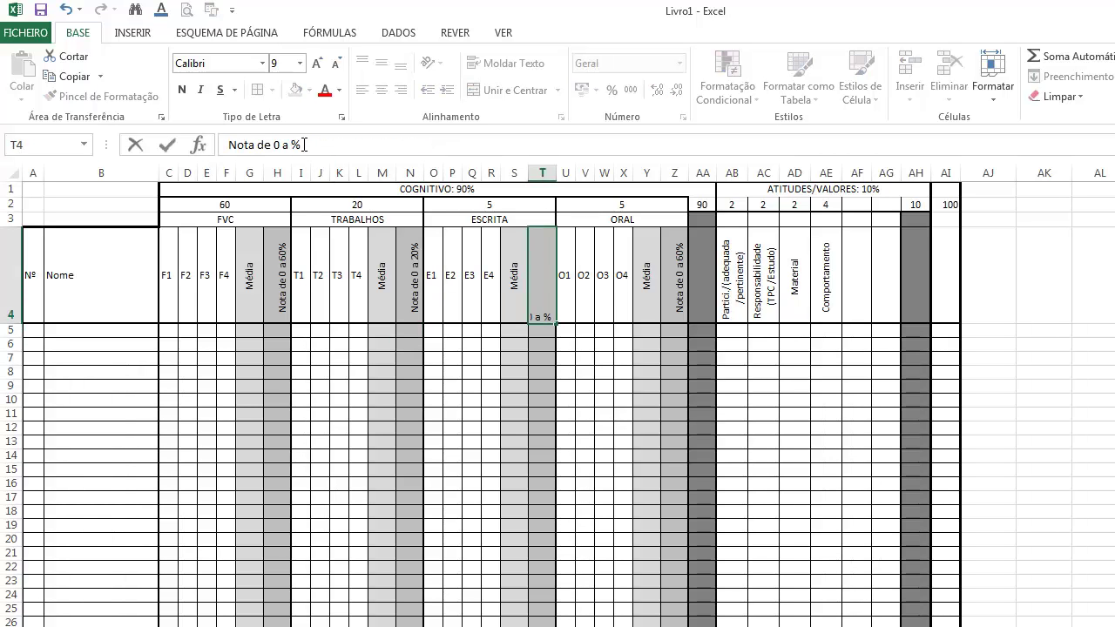
pyautogui.write('5')
pyautogui.press('Return')
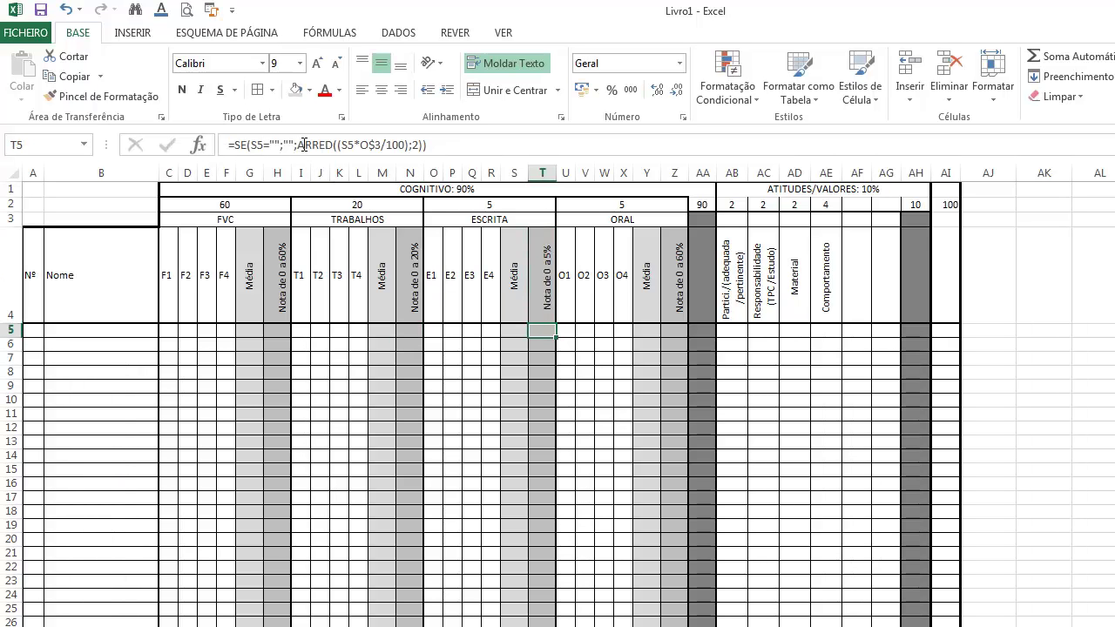
# Step: Change the Oral grade label in Z4 to Nota de 0 a 5%
pyautogui.click(685, 280)
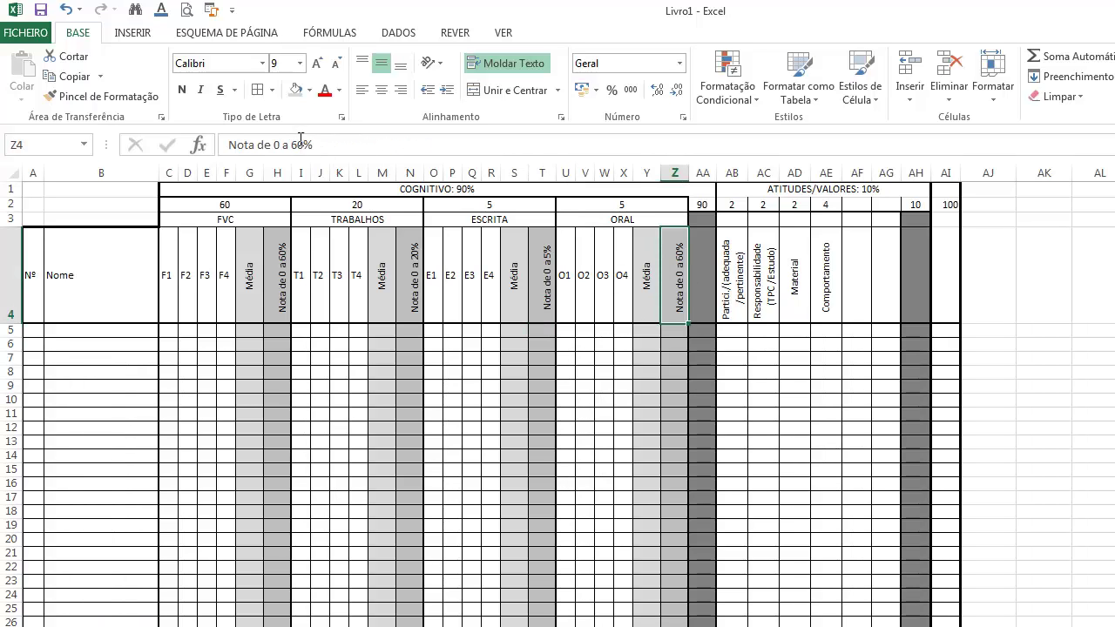
pyautogui.click(302, 144)
pyautogui.press('BackSpace')
pyautogui.press('BackSpace')
pyautogui.write('5')
pyautogui.press('Return')
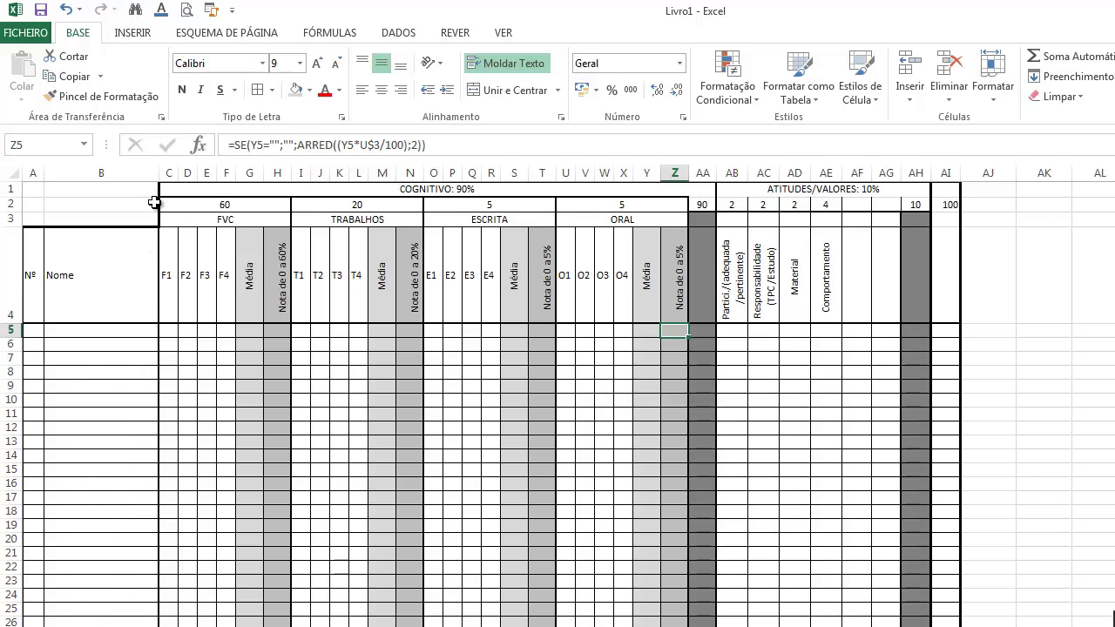
# Step: Centre all heading cells in C1:AI4 both horizontally and vertically
pyautogui.moveTo(166, 190)
pyautogui.mouseDown()
pyautogui.moveTo(249, 188)
pyautogui.moveTo(707, 258)
pyautogui.moveTo(940, 252)
pyautogui.mouseUp()
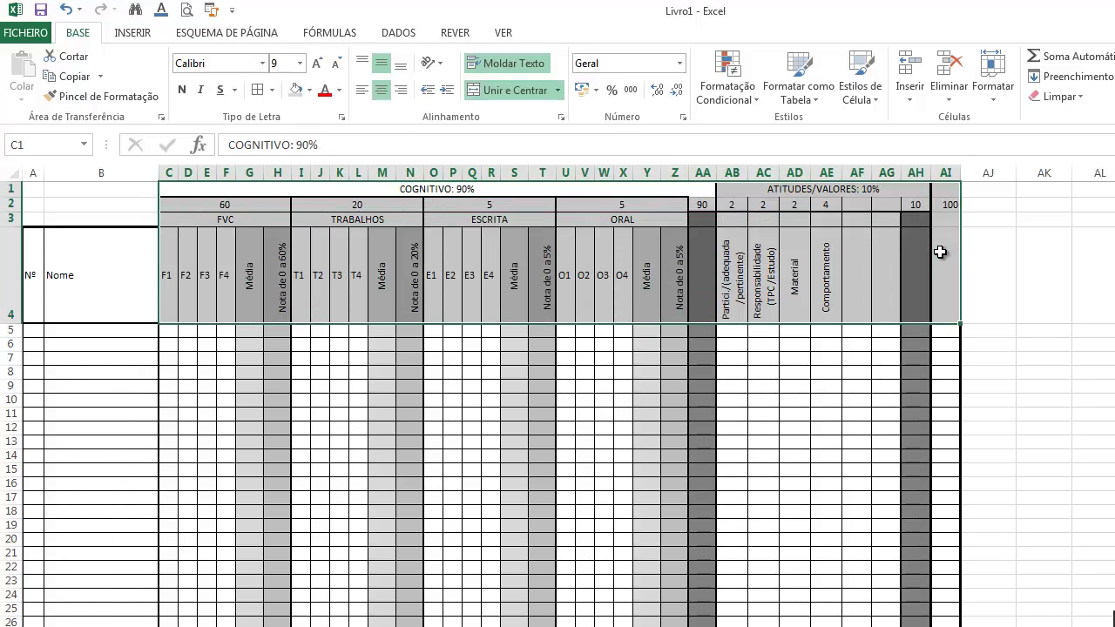
pyautogui.click(382, 90)
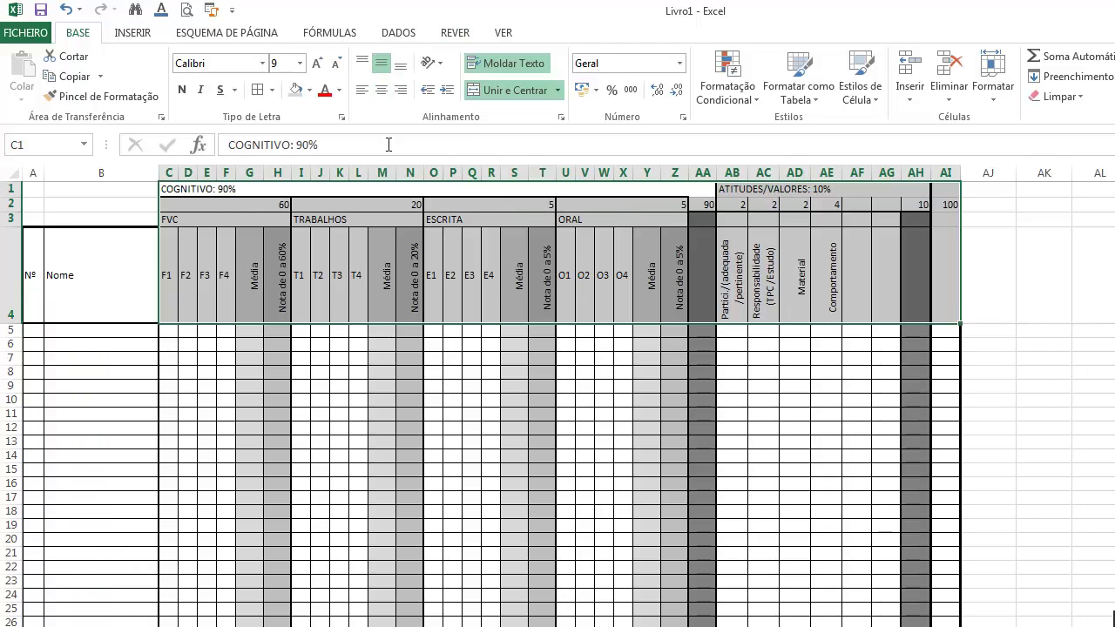
pyautogui.click(383, 90)
pyautogui.click(382, 65)
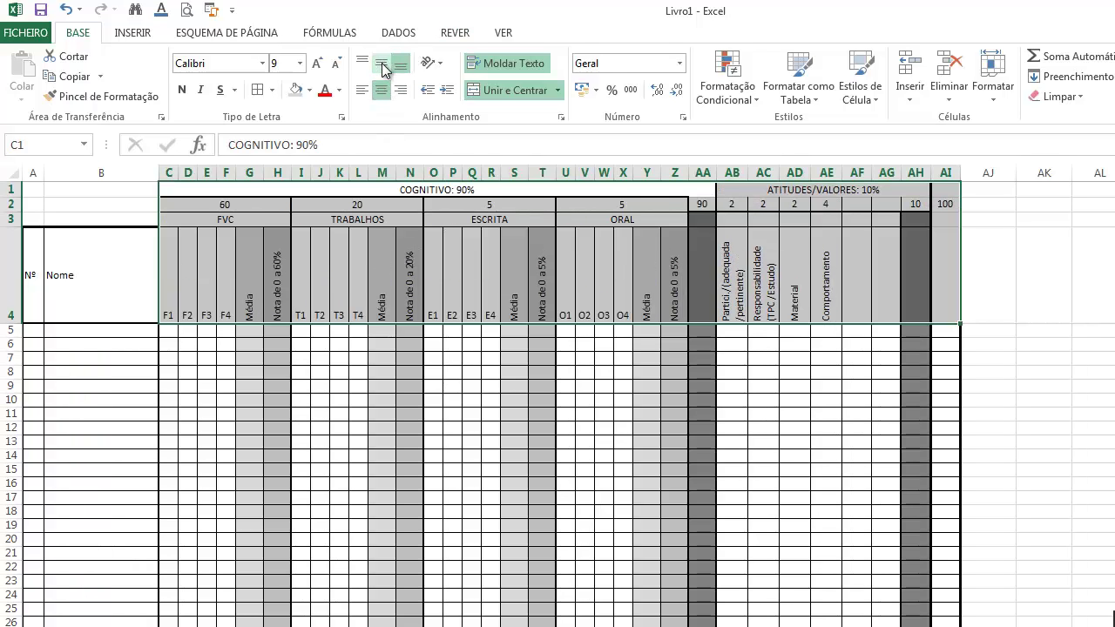
pyautogui.click(382, 64)
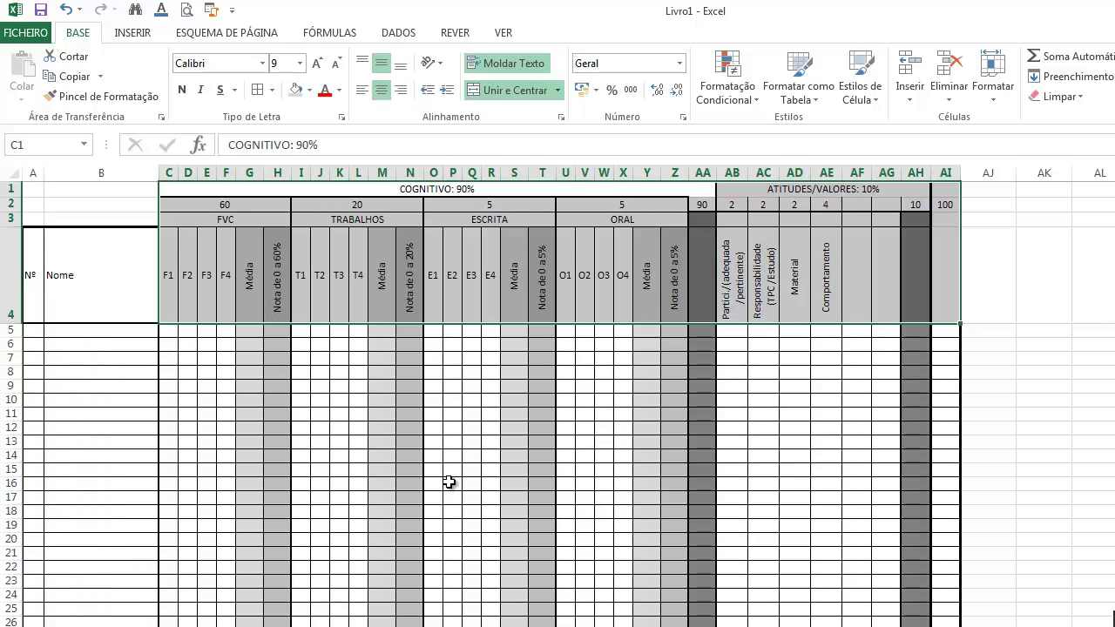
pyautogui.click(553, 430)
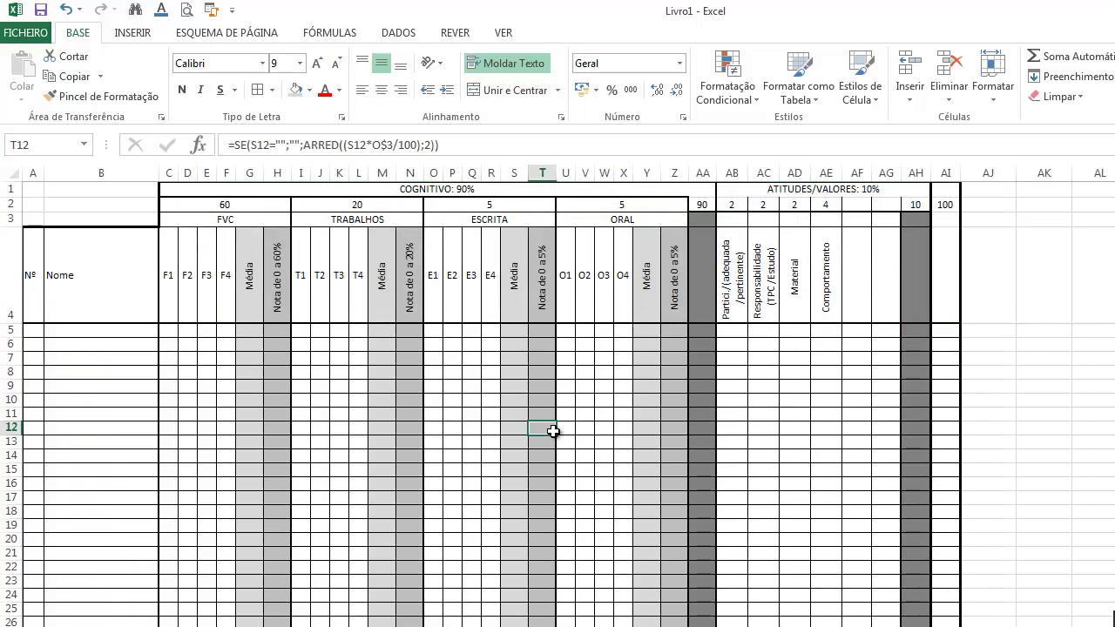
# Step: Open the border options for the merged COGNITIVO: 90% heading in row 1
pyautogui.click(703, 188)
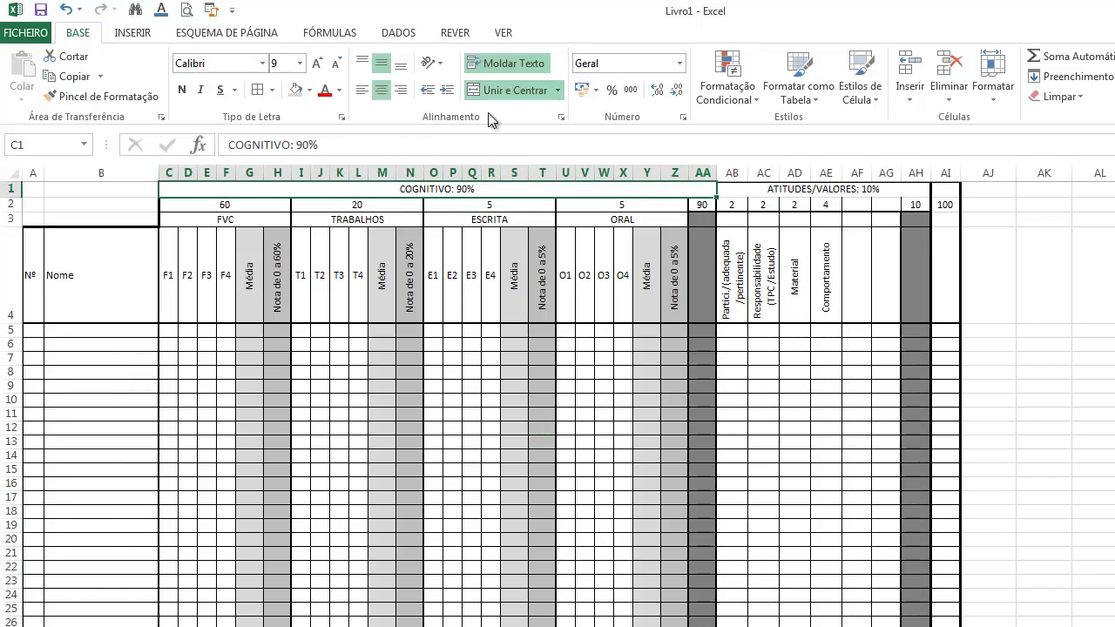
pyautogui.click(274, 90)
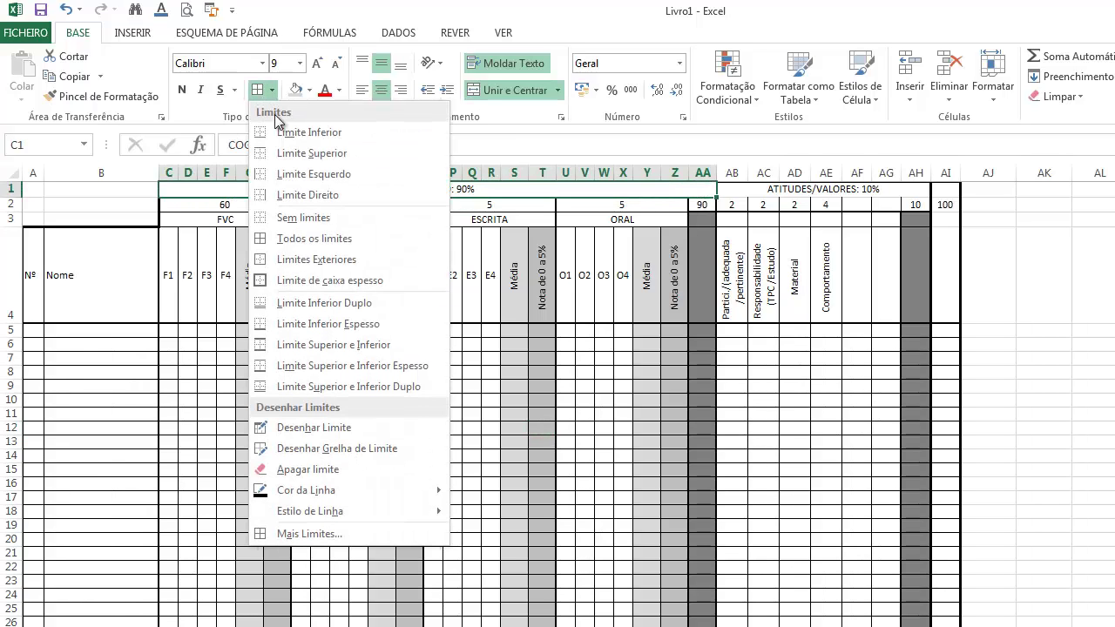
# Step: Try a thick outline border on the merged COGNITIVO: 90% heading cell, and undo it
pyautogui.click(328, 530)
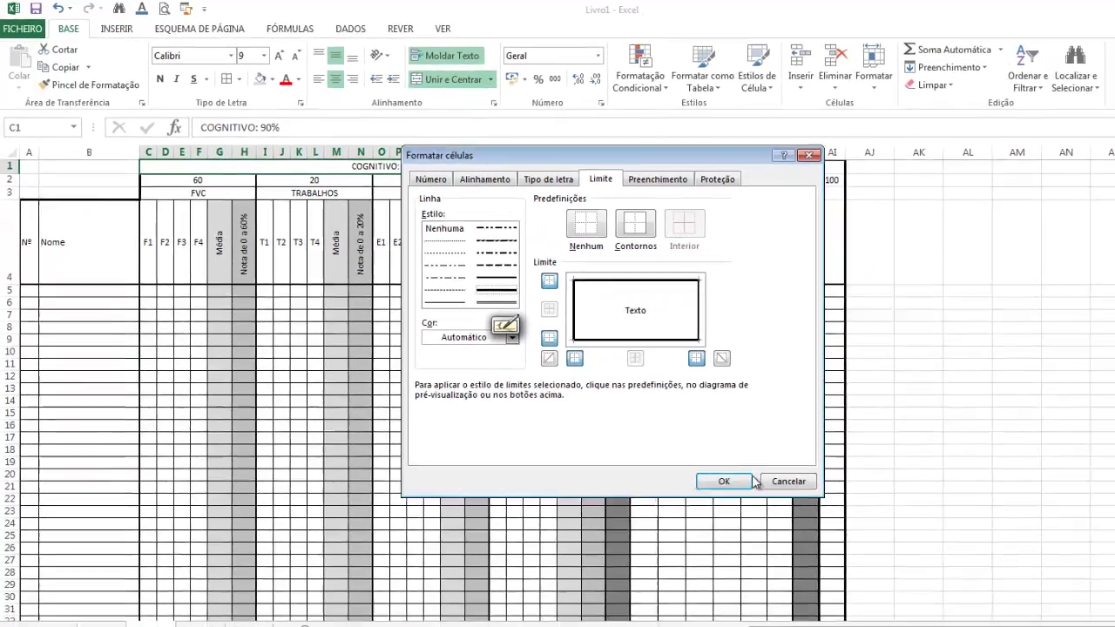
pyautogui.click(823, 546)
pyautogui.click(1111, 479)
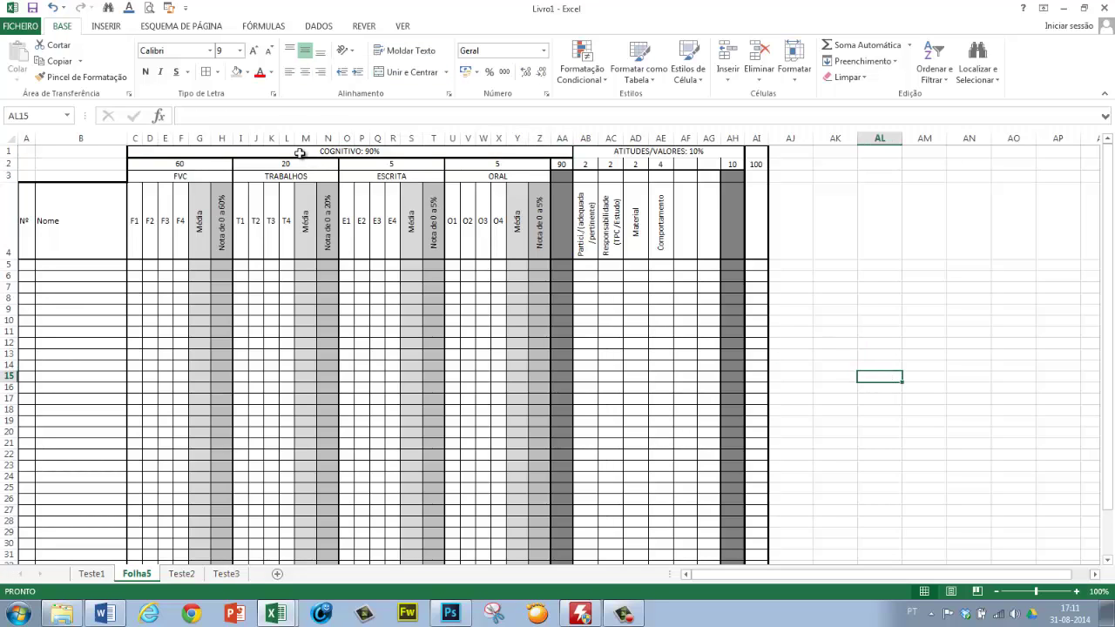
pyautogui.click(54, 10)
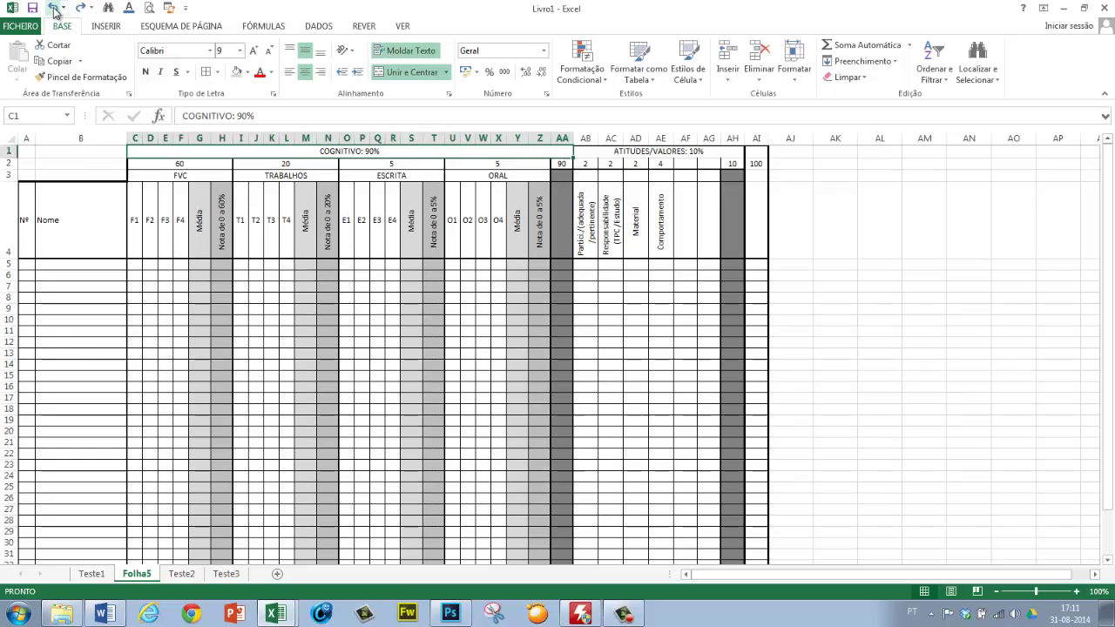
# Step: Apply a medium-weight solid bottom border to the merged COGNITIVO: 90% heading cell
pyautogui.click(218, 72)
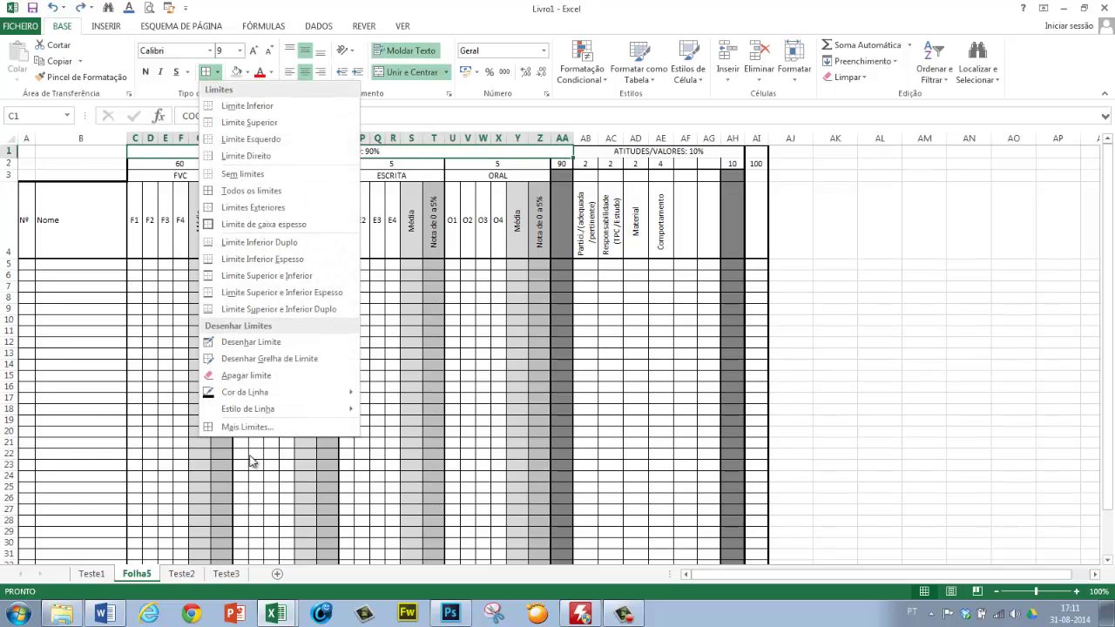
pyautogui.click(246, 428)
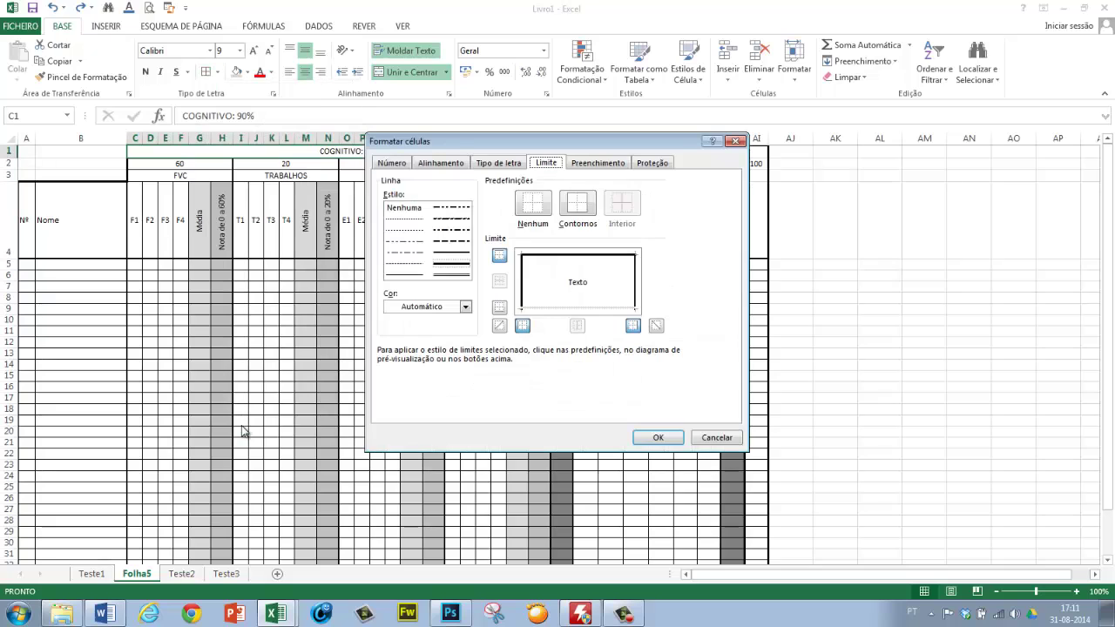
pyautogui.click(448, 261)
pyautogui.click(551, 311)
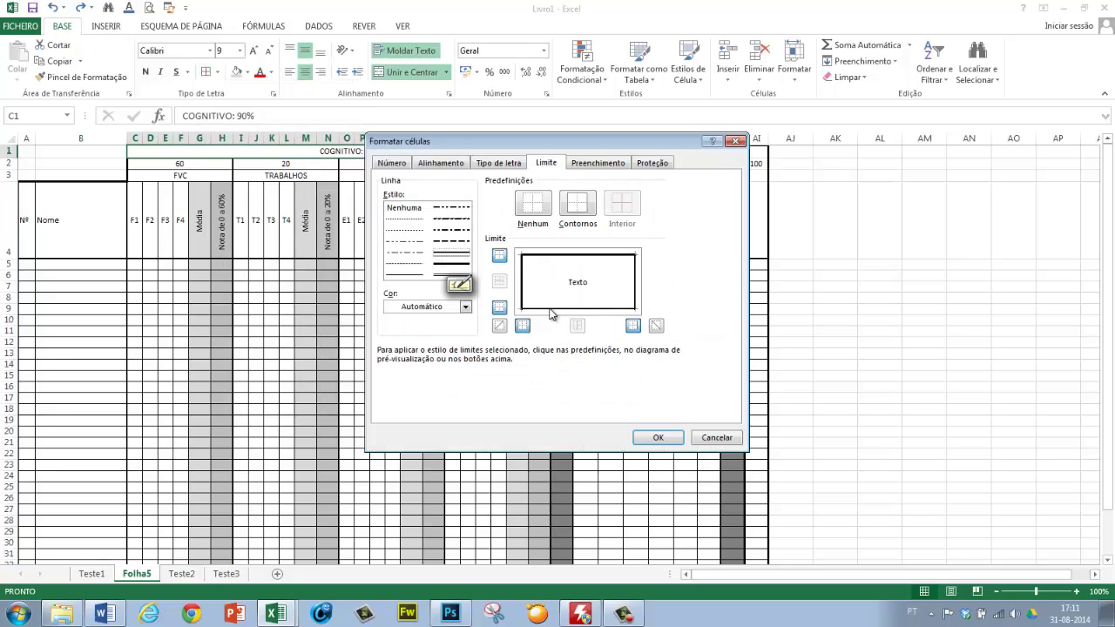
pyautogui.click(676, 438)
pyautogui.click(945, 330)
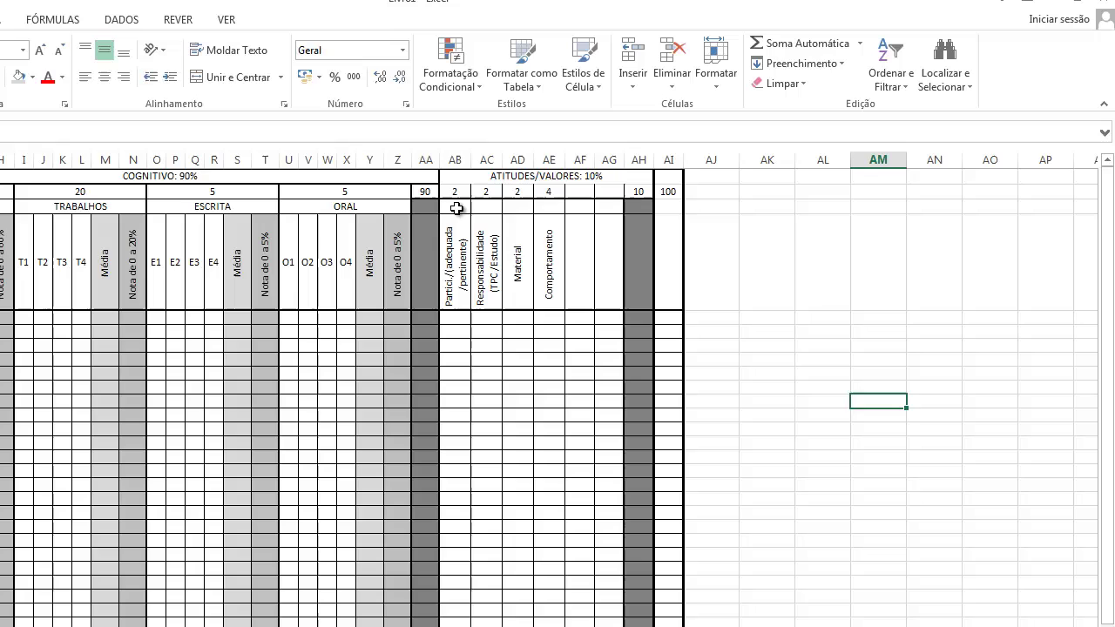
# Step: Merge and center rows 3 and 4 separately in columns AB, AC and AD
pyautogui.click(587, 178)
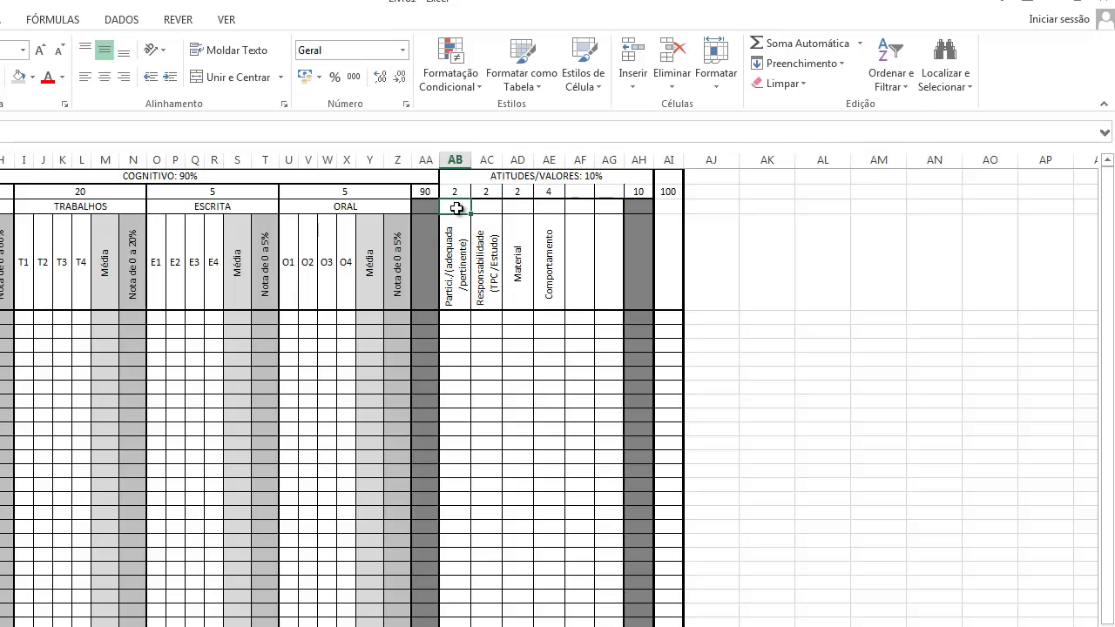
pyautogui.moveTo(456, 209); pyautogui.dragTo(459, 229)
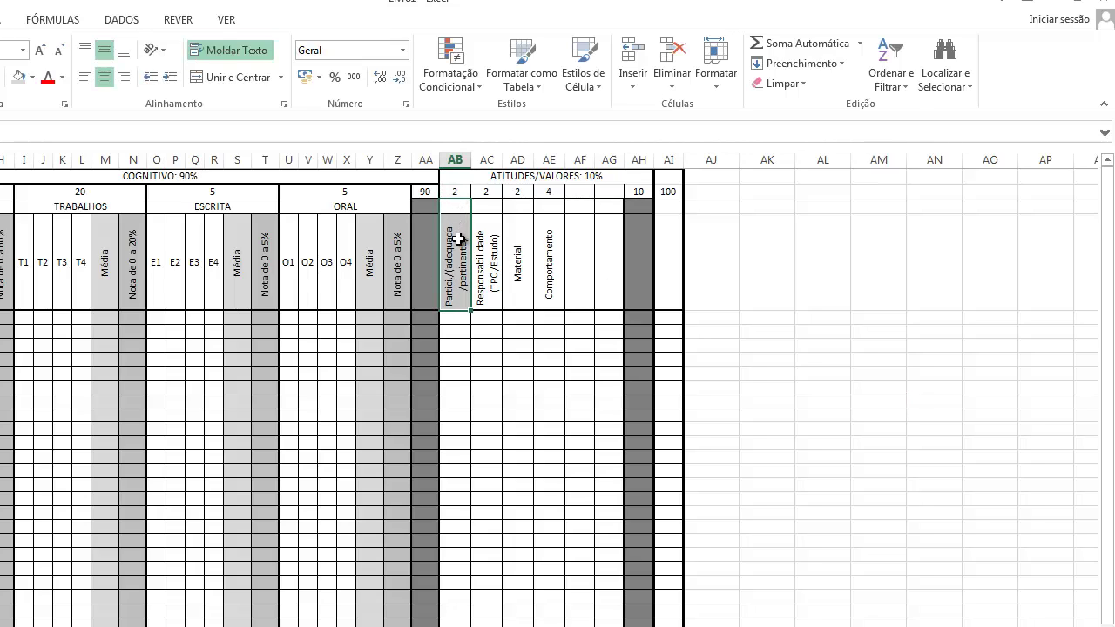
pyautogui.click(251, 76)
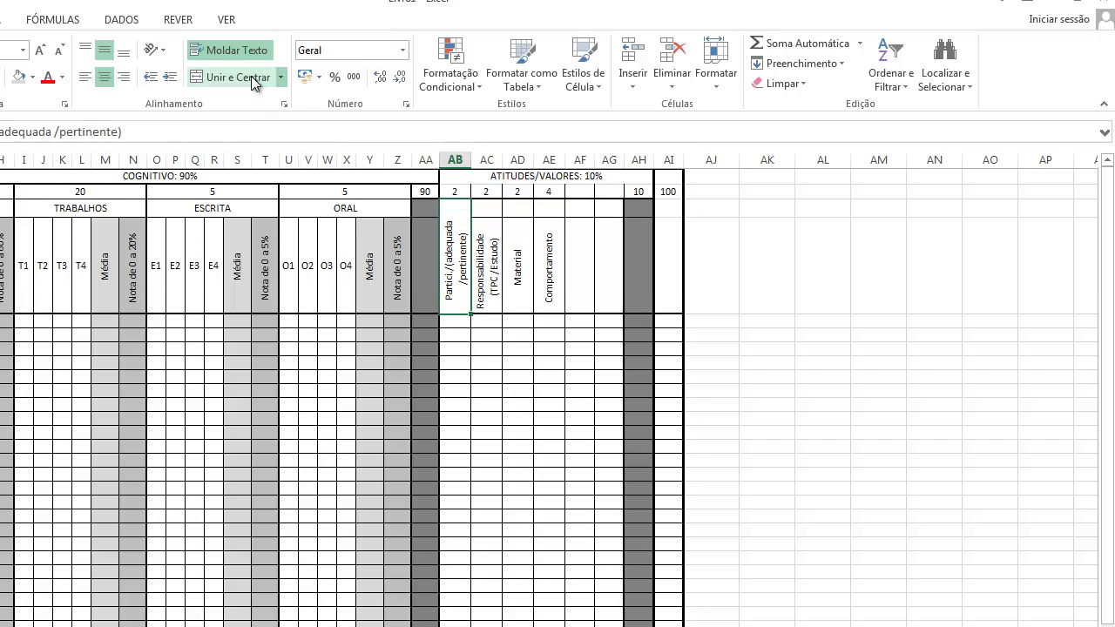
pyautogui.moveTo(488, 209); pyautogui.dragTo(523, 231)
pyautogui.click(249, 76)
pyautogui.click(231, 75)
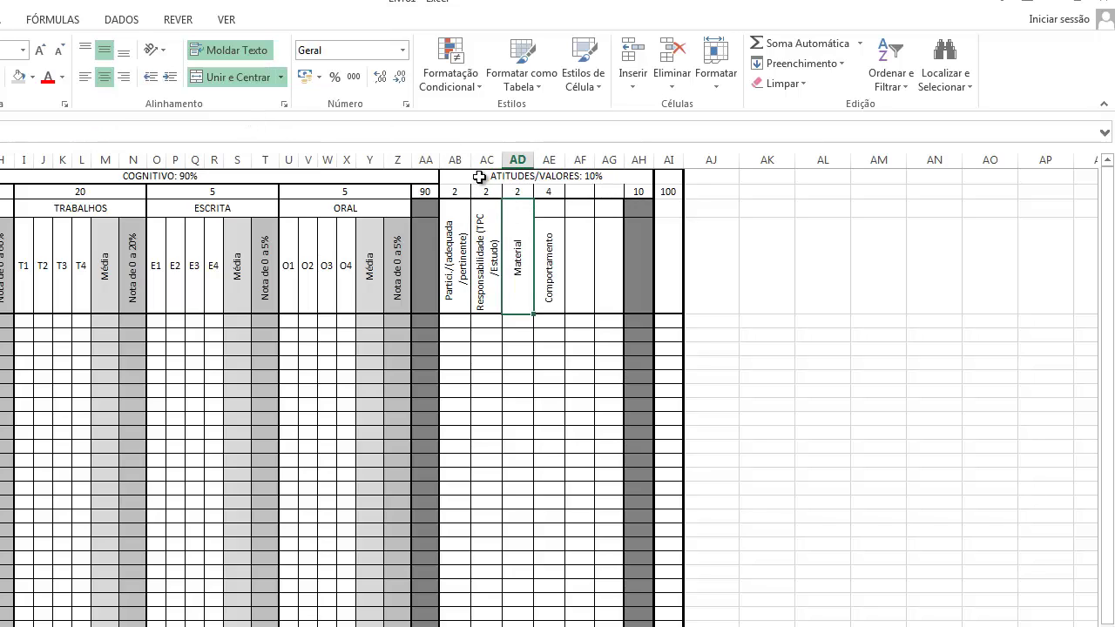
# Step: Merge and center rows 3 and 4 separately in columns AE, AF, AG and AH
pyautogui.click(553, 206)
pyautogui.moveTo(553, 207); pyautogui.dragTo(563, 241)
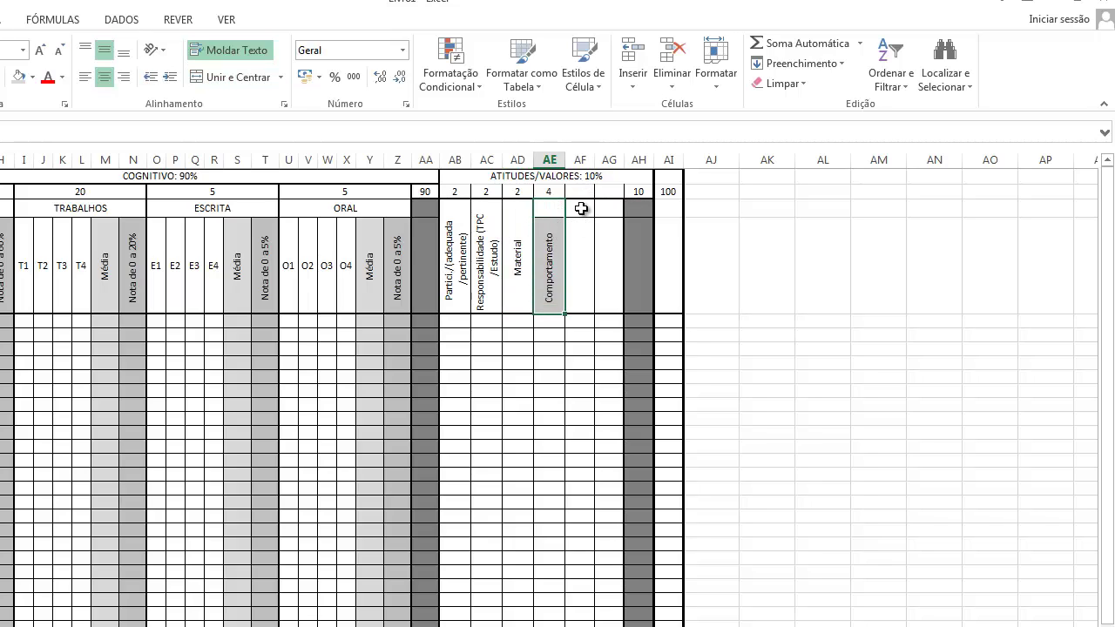
pyautogui.moveTo(579, 209); pyautogui.dragTo(612, 242)
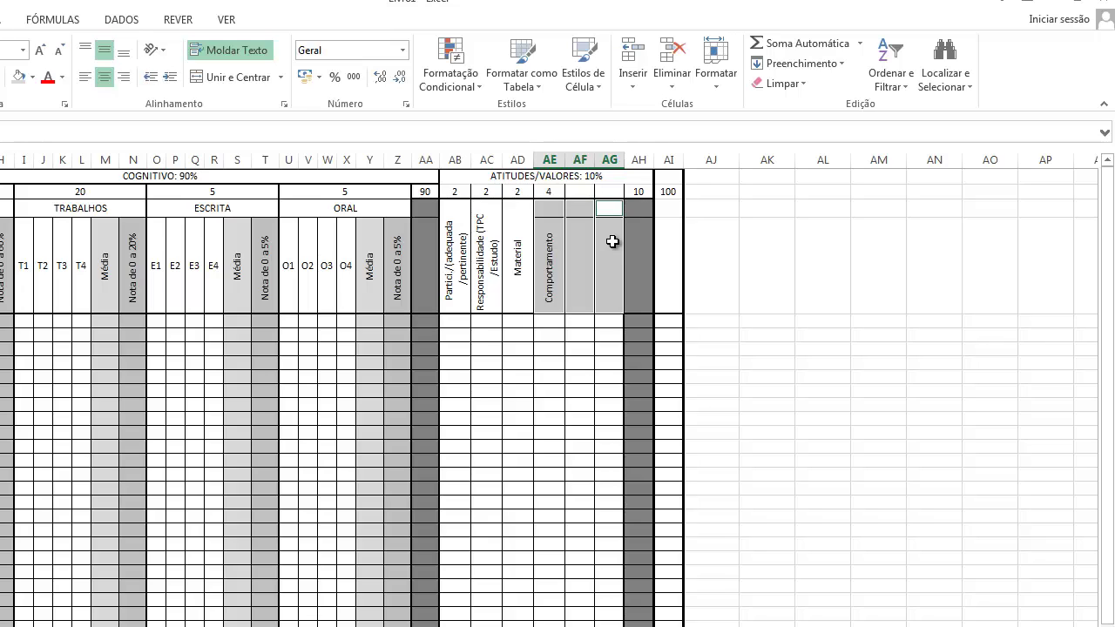
pyautogui.moveTo(640, 209); pyautogui.dragTo(634, 241)
pyautogui.hscroll(-5, 635, 242)
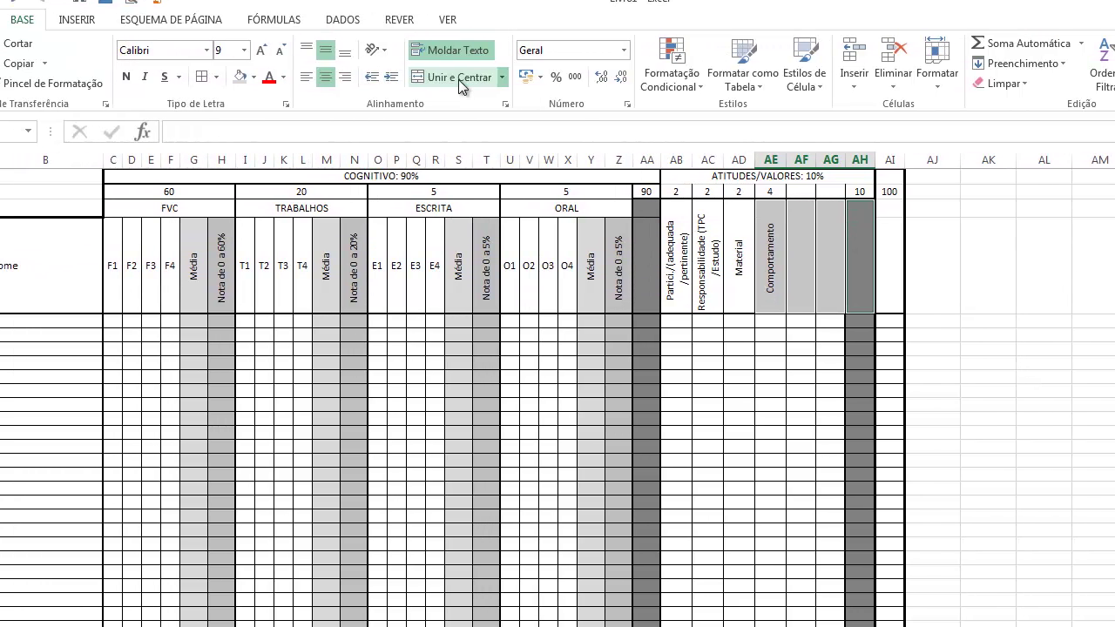
pyautogui.click(1073, 433)
# Step: Add a thin solid horizontal border between rows 1 and 2 of the ATITUDES/VALORES block, AB1:AH2
pyautogui.click(675, 177)
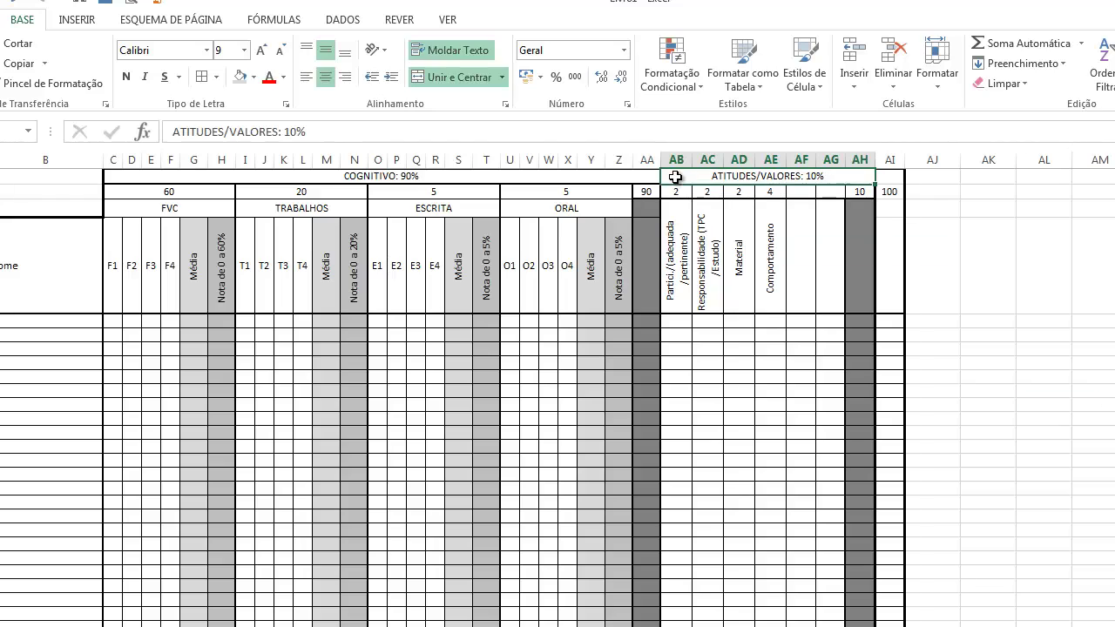
pyautogui.moveTo(715, 179); pyautogui.dragTo(714, 188)
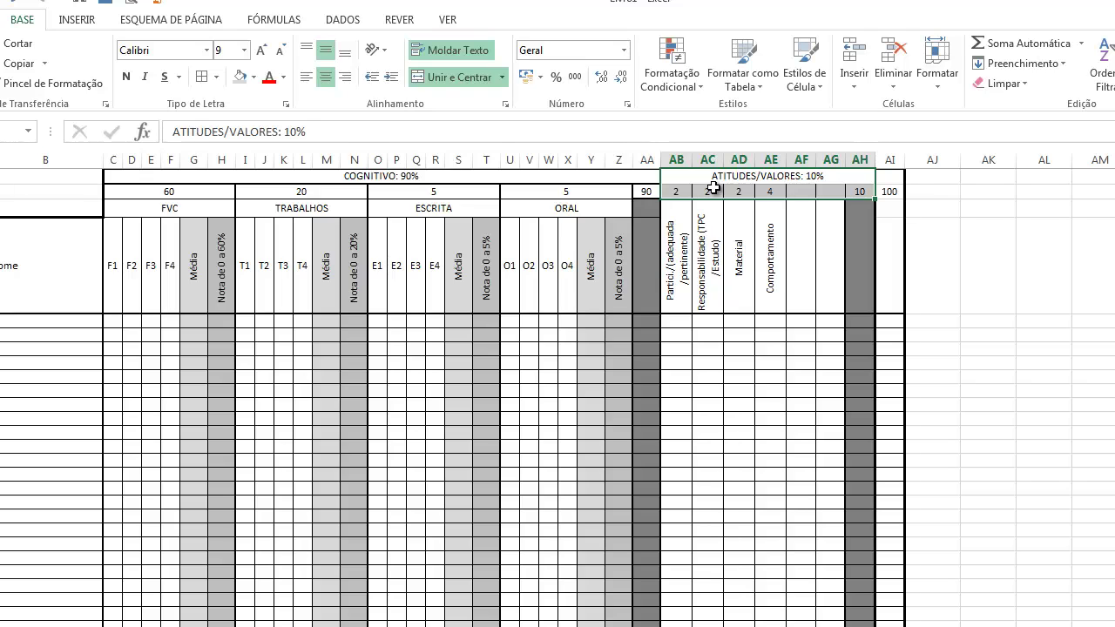
pyautogui.click(216, 77)
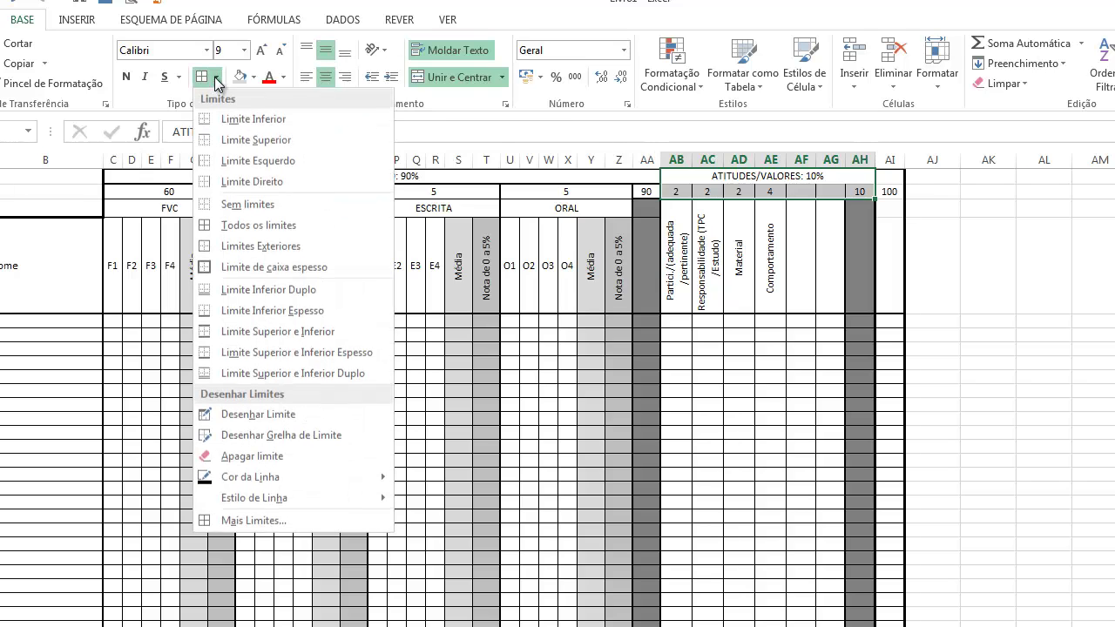
pyautogui.click(258, 521)
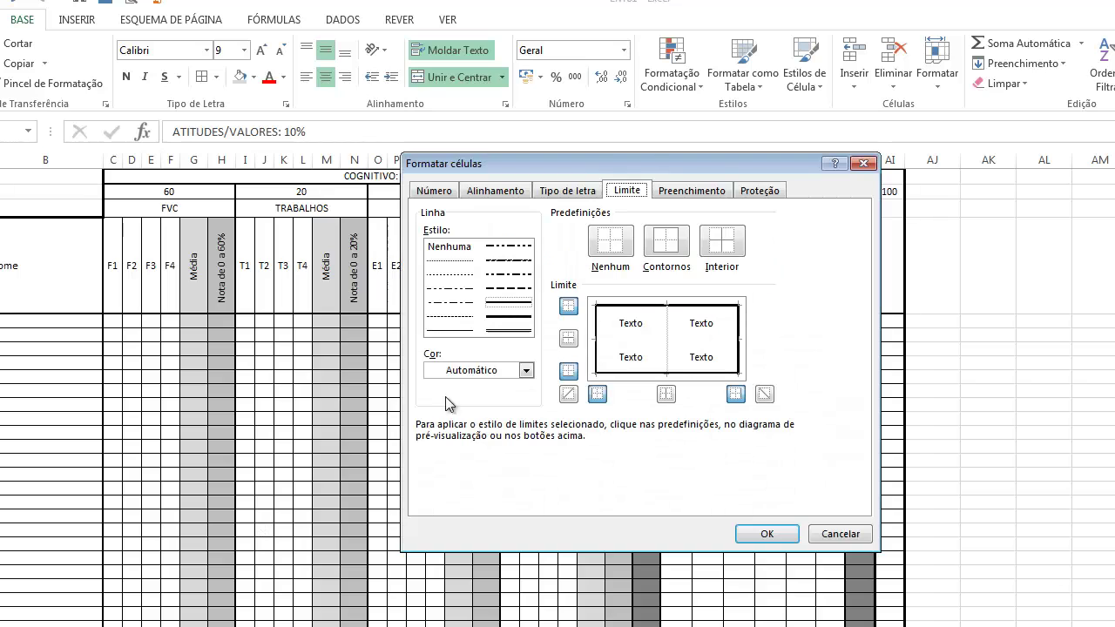
pyautogui.click(450, 330)
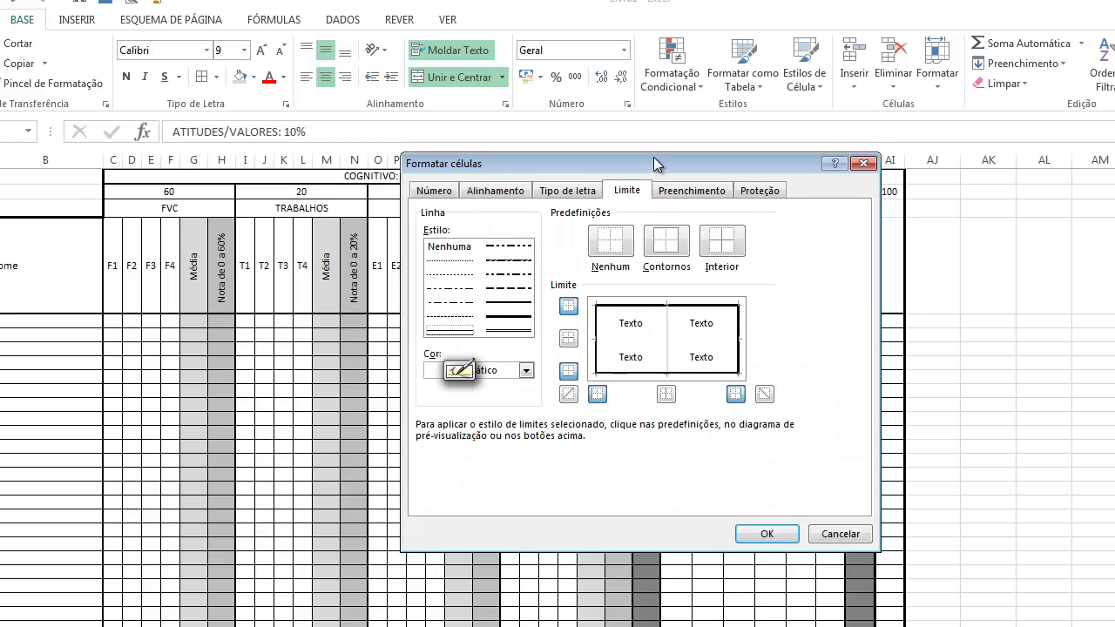
pyautogui.moveTo(656, 163); pyautogui.dragTo(345, 222)
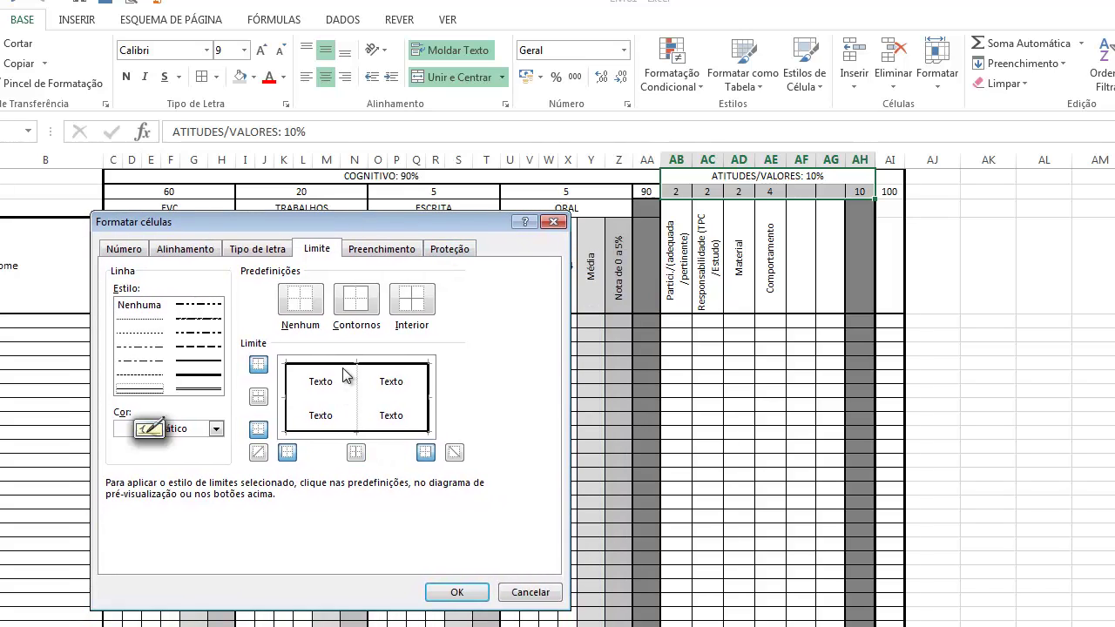
pyautogui.click(322, 400)
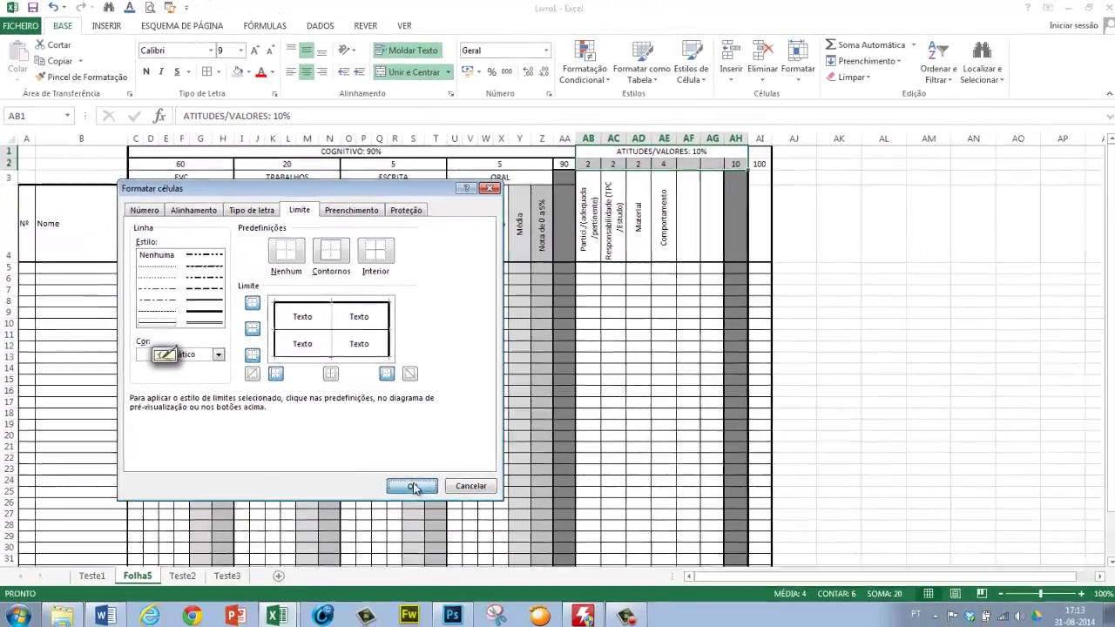
pyautogui.click(466, 536)
pyautogui.click(1092, 348)
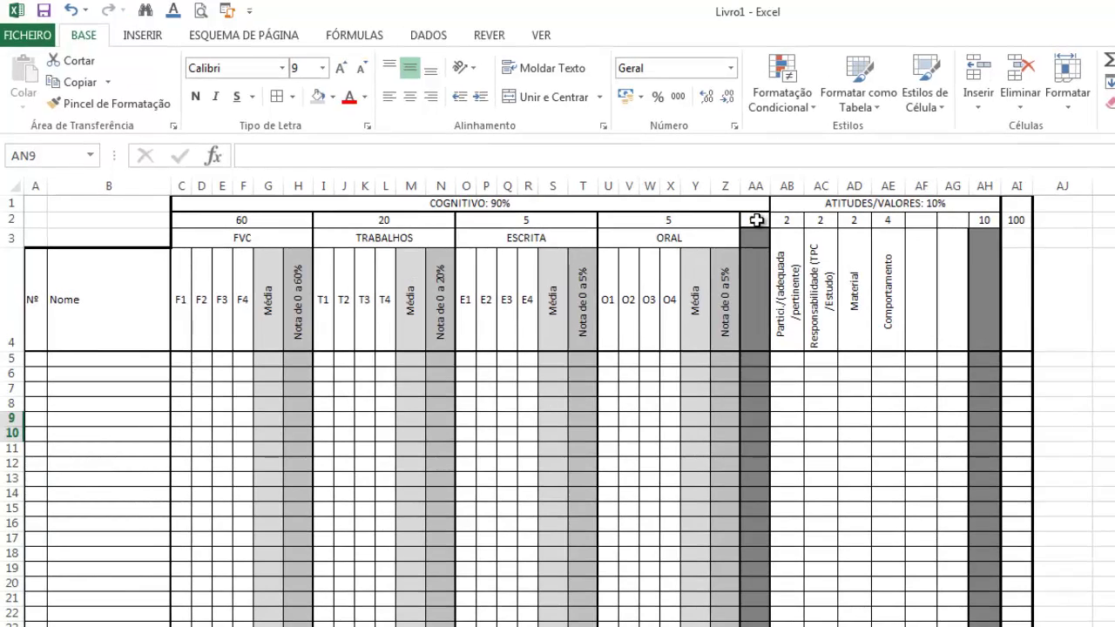
# Step: Restyle the border of cell AA2 with a thin solid line
pyautogui.click(561, 164)
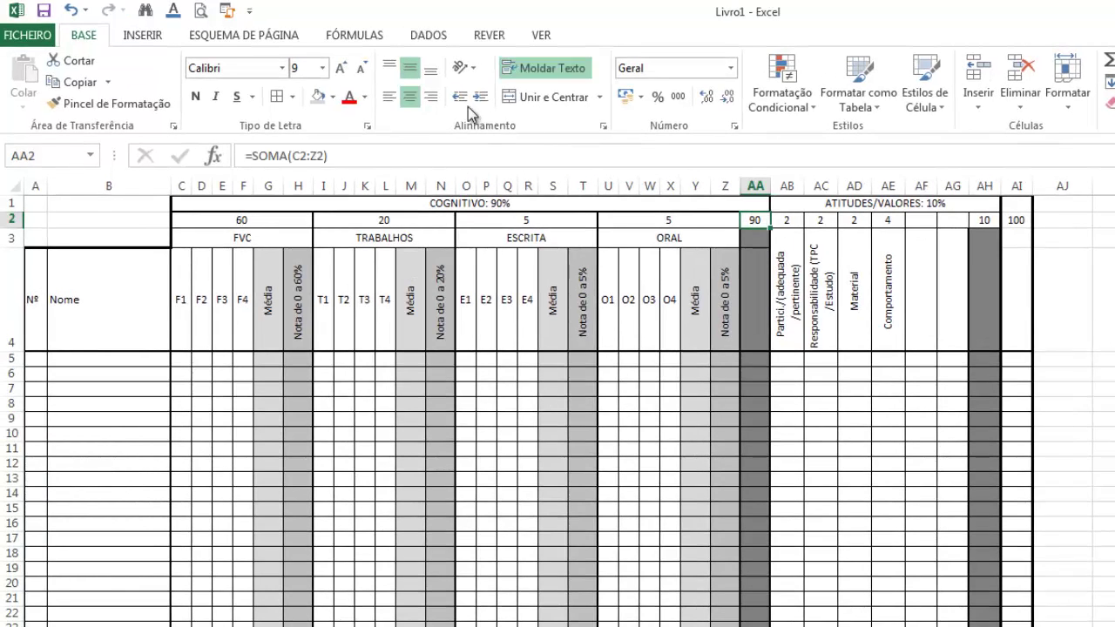
pyautogui.click(293, 97)
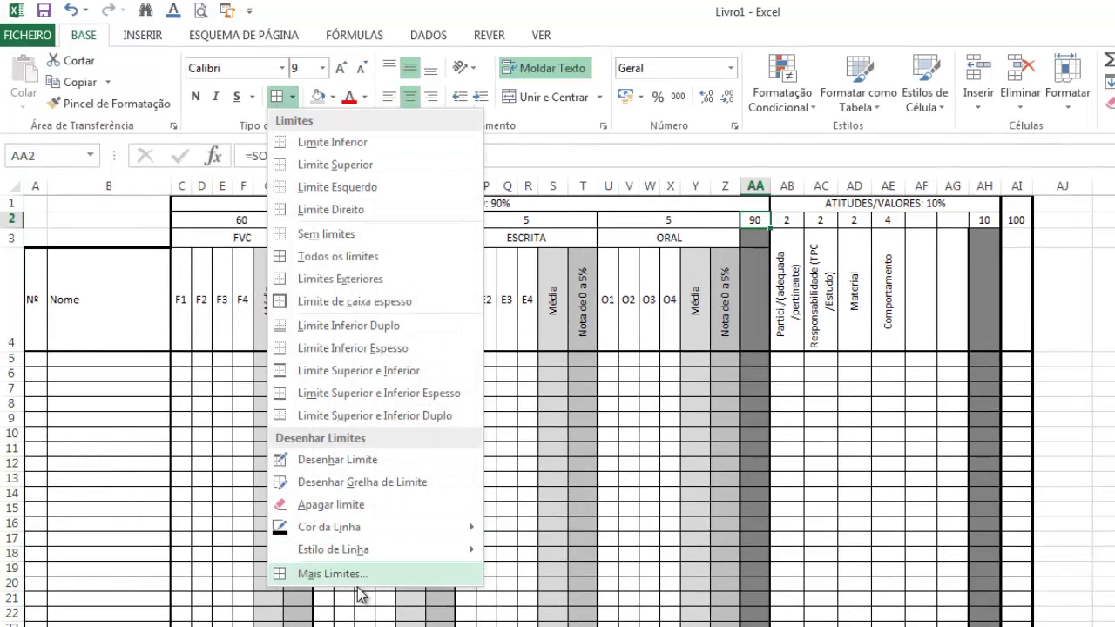
pyautogui.click(357, 575)
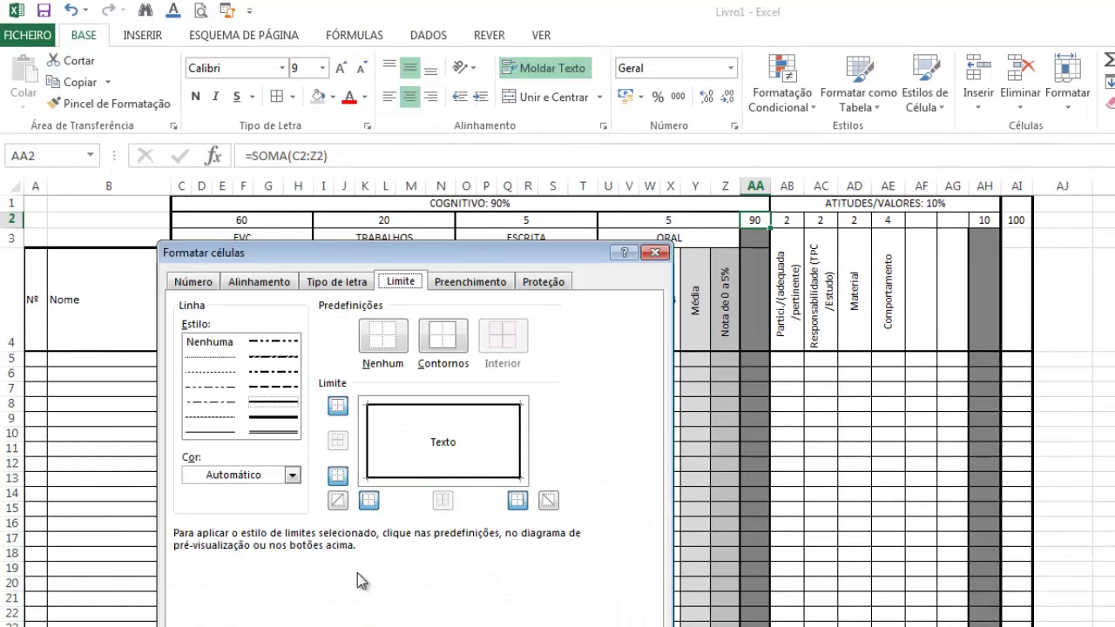
pyautogui.click(231, 431)
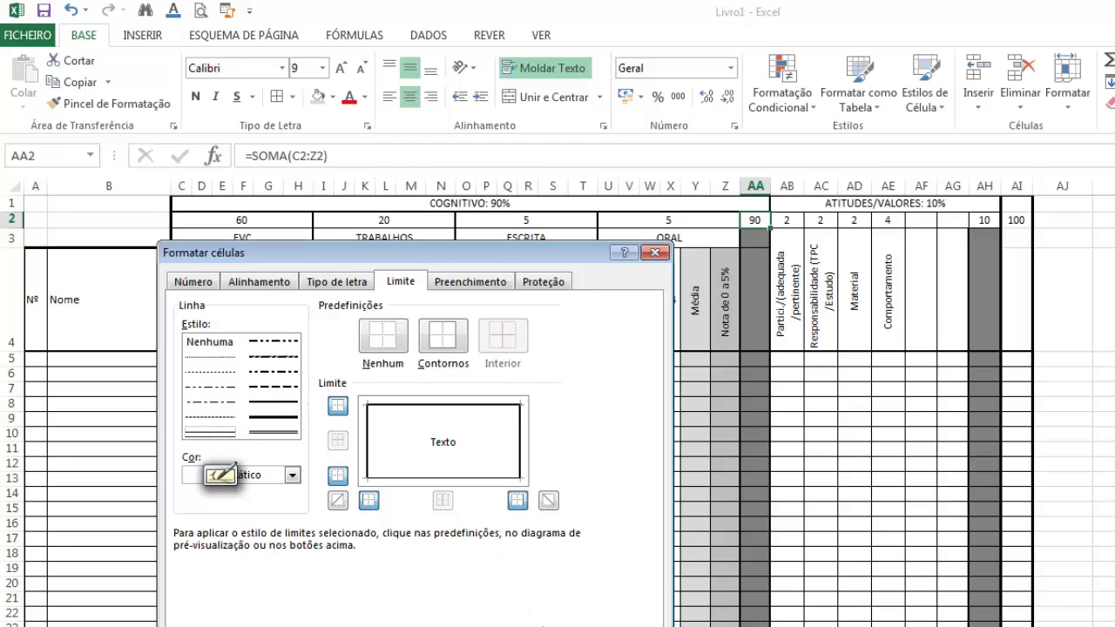
pyautogui.press('Return')
pyautogui.click(1111, 493)
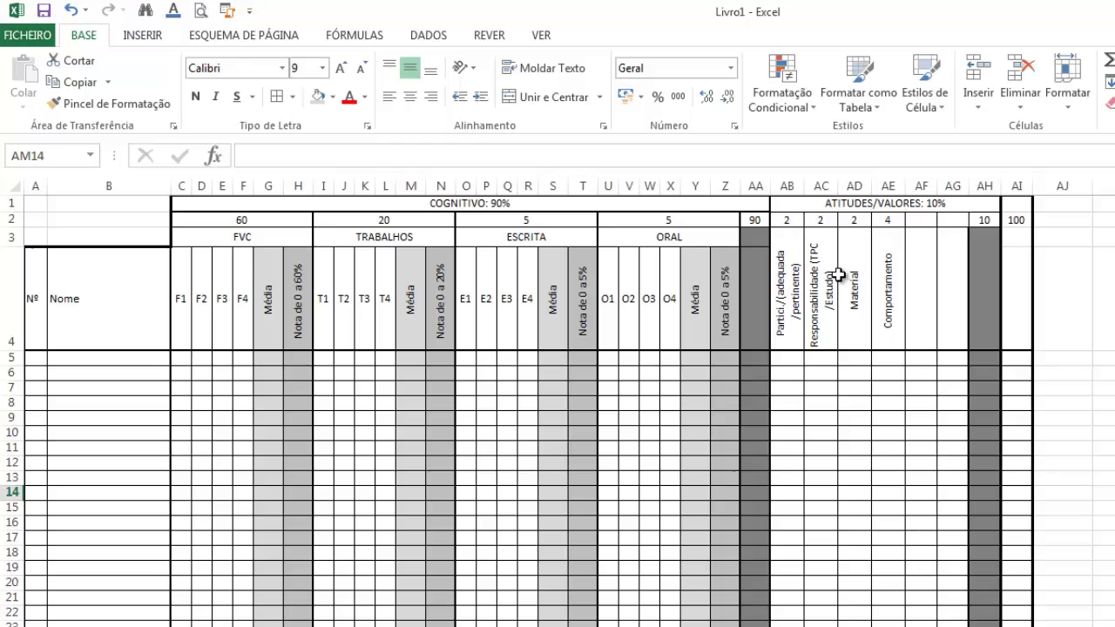
# Step: Merge and center cells AA3:AA4 and enter the heading "Nota final da Comp. Cognitiva"
pyautogui.moveTo(755, 236); pyautogui.dragTo(755, 273)
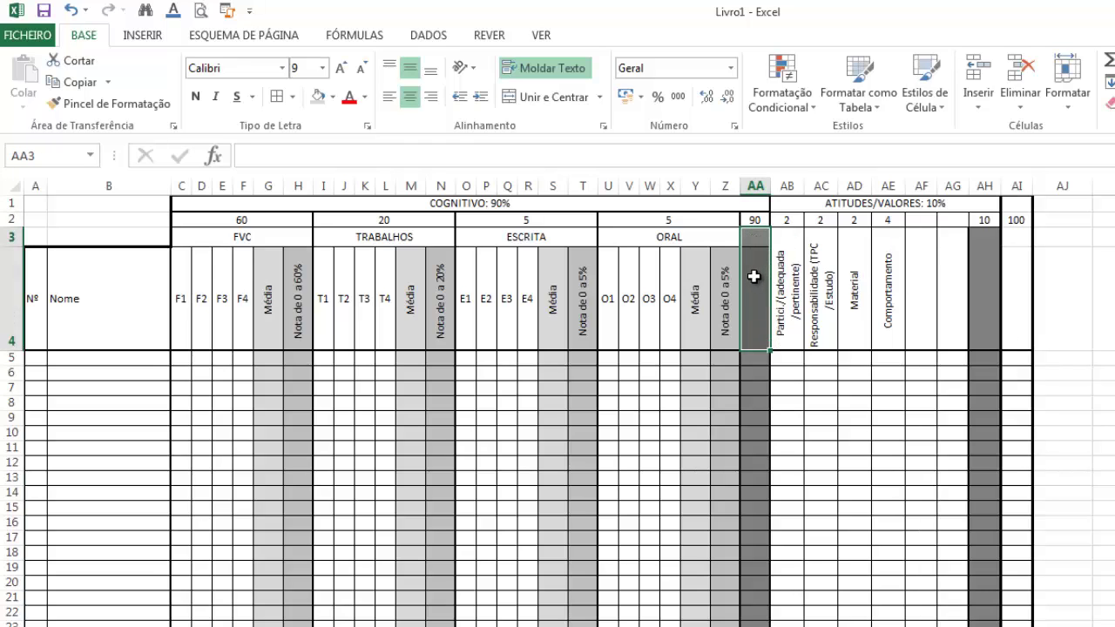
pyautogui.click(543, 102)
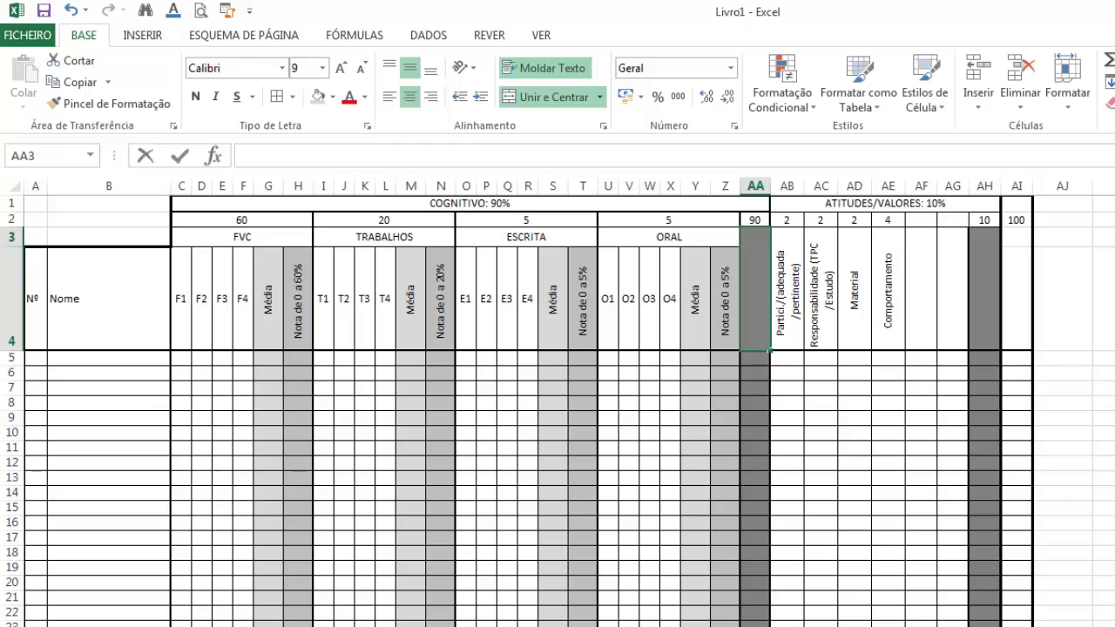
pyautogui.press('F2')
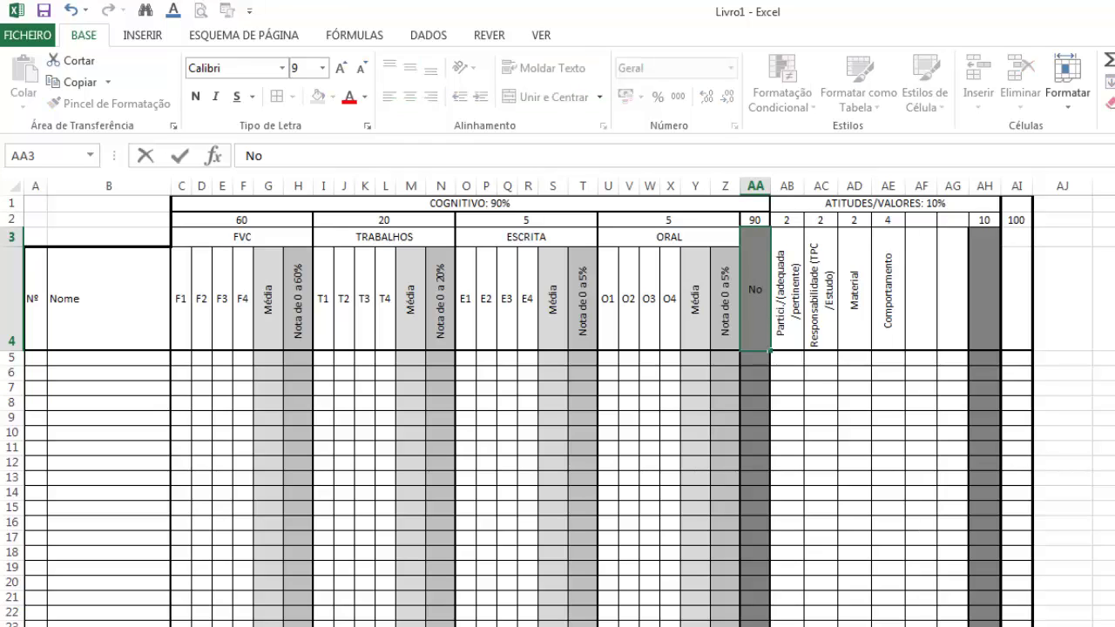
pyautogui.write('final')
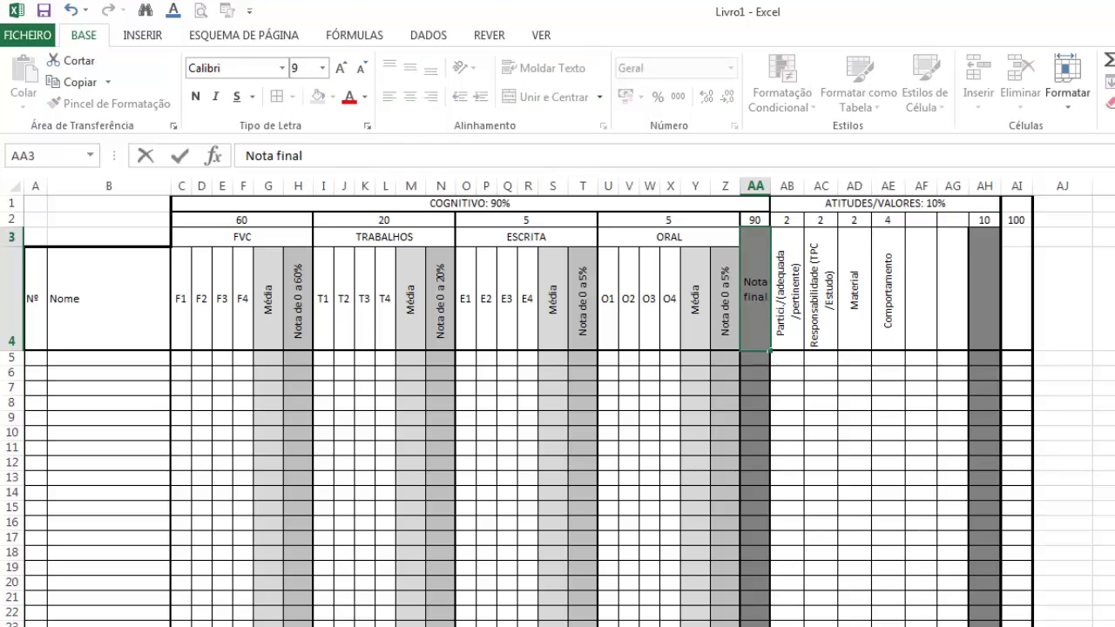
pyautogui.write(' da')
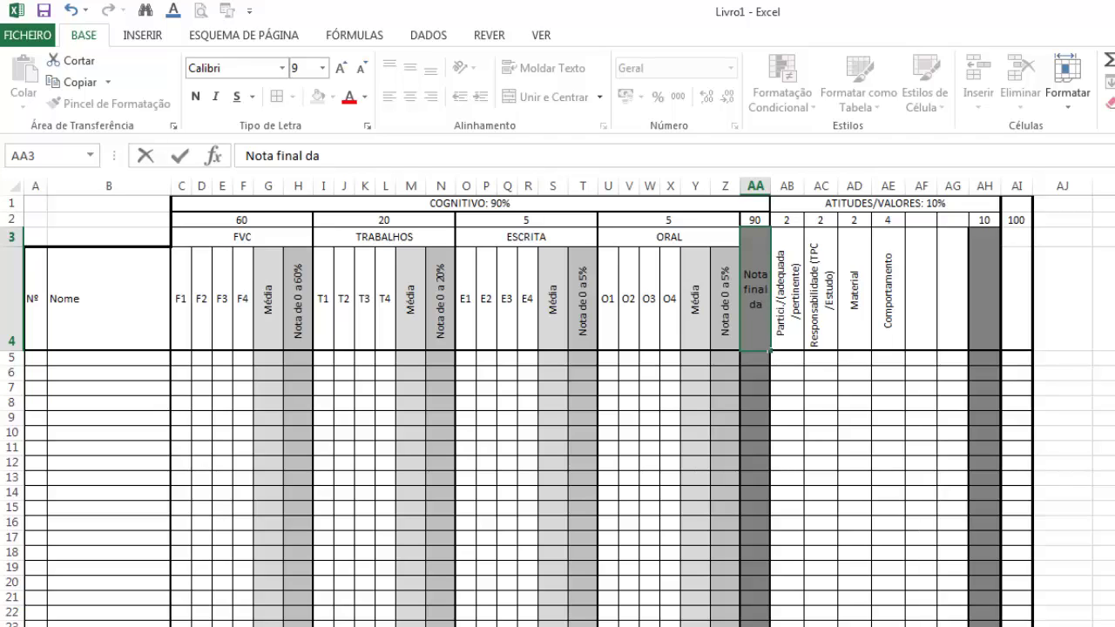
pyautogui.write(' Comp.')
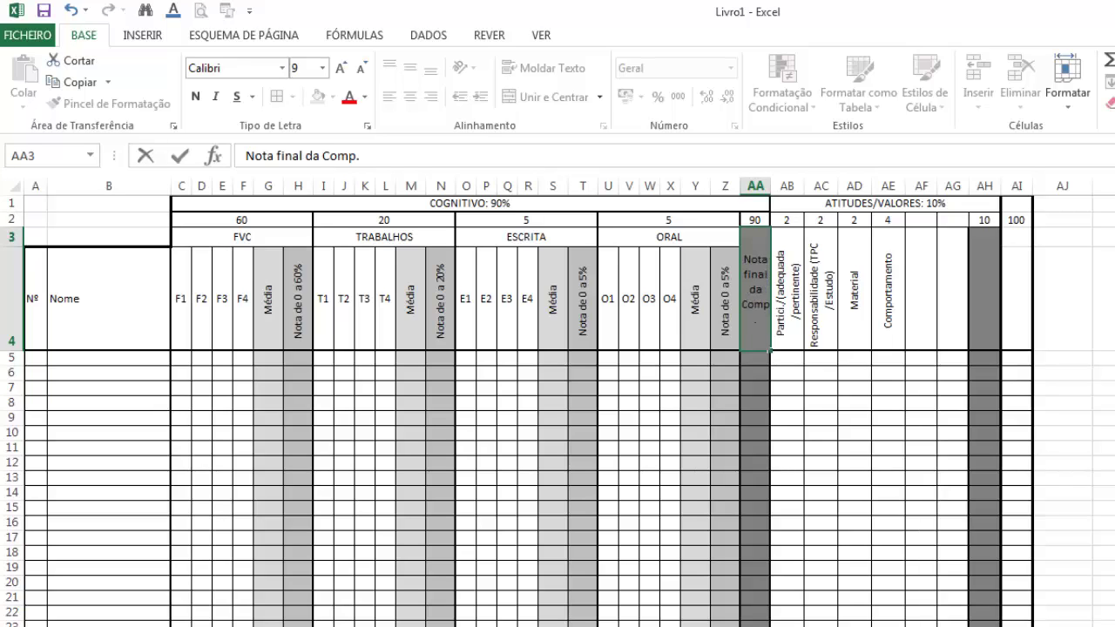
pyautogui.write(' Cognitiva')
pyautogui.press('Return')
# Step: Rotate the "Nota final da Comp. Cognitiva" heading in AA3 upward and slightly widen column AA
pyautogui.click(754, 318)
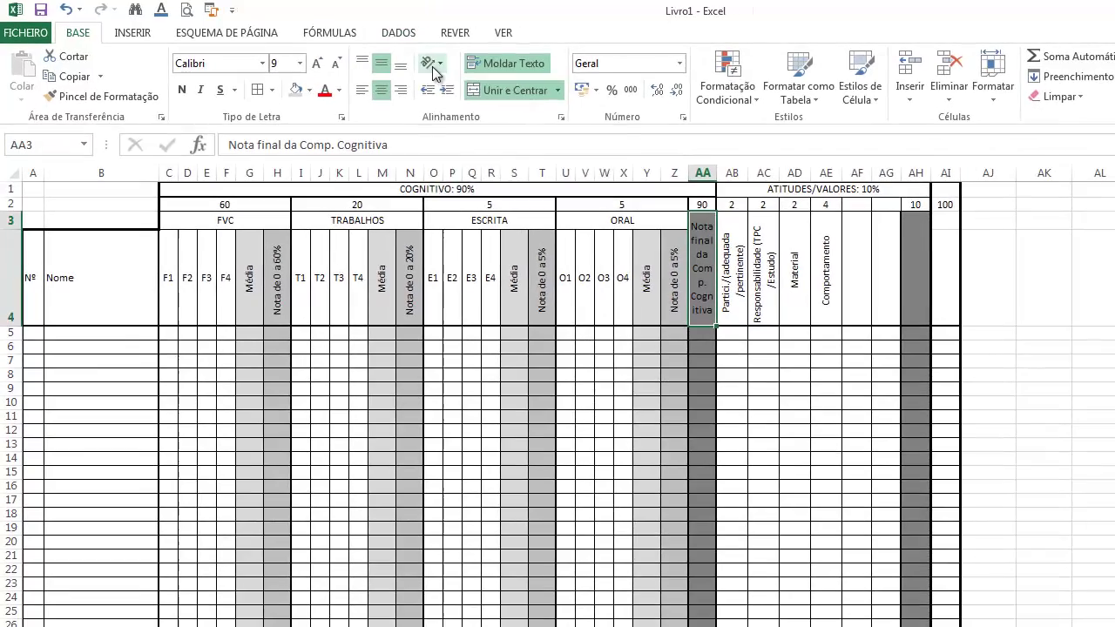
pyautogui.click(433, 67)
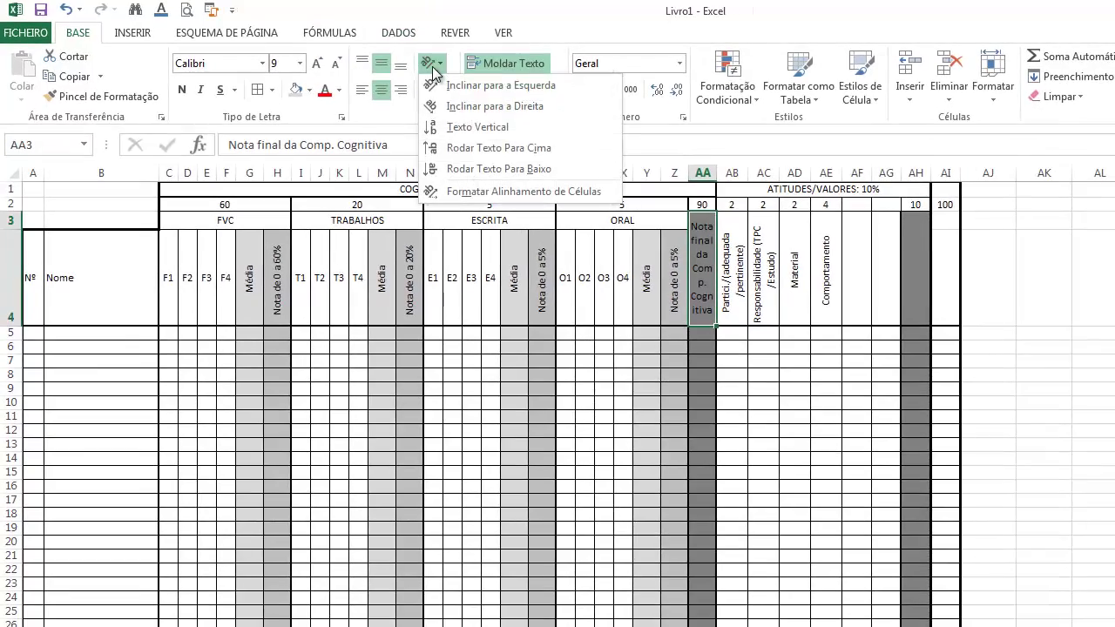
pyautogui.click(452, 146)
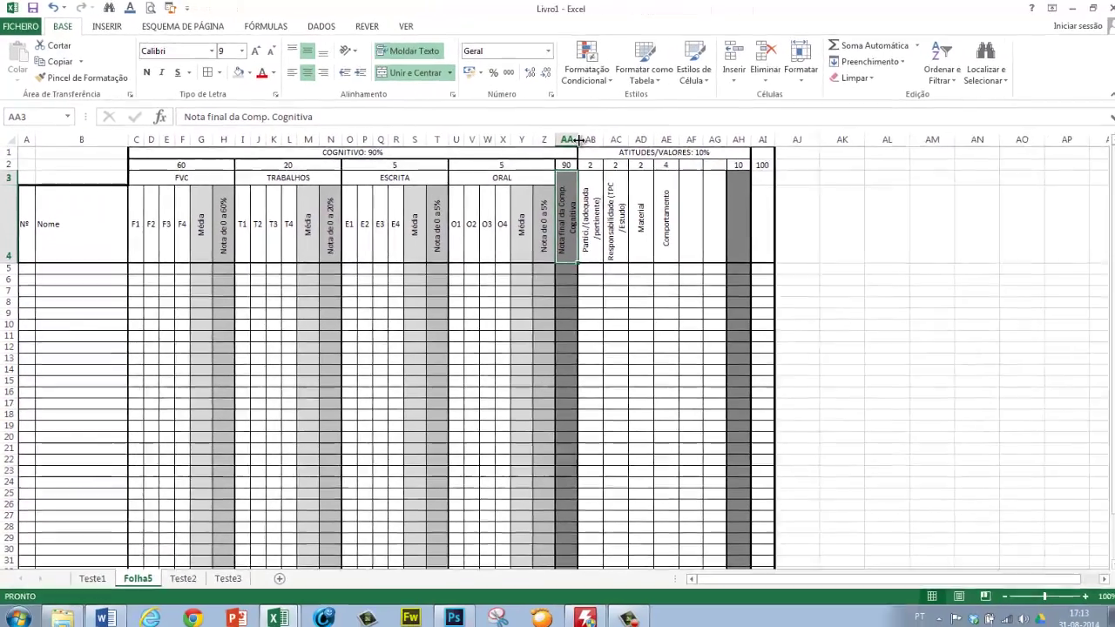
pyautogui.moveTo(718, 175)
pyautogui.mouseDown()
pyautogui.moveTo(731, 175)
pyautogui.moveTo(718, 175)
pyautogui.mouseUp()
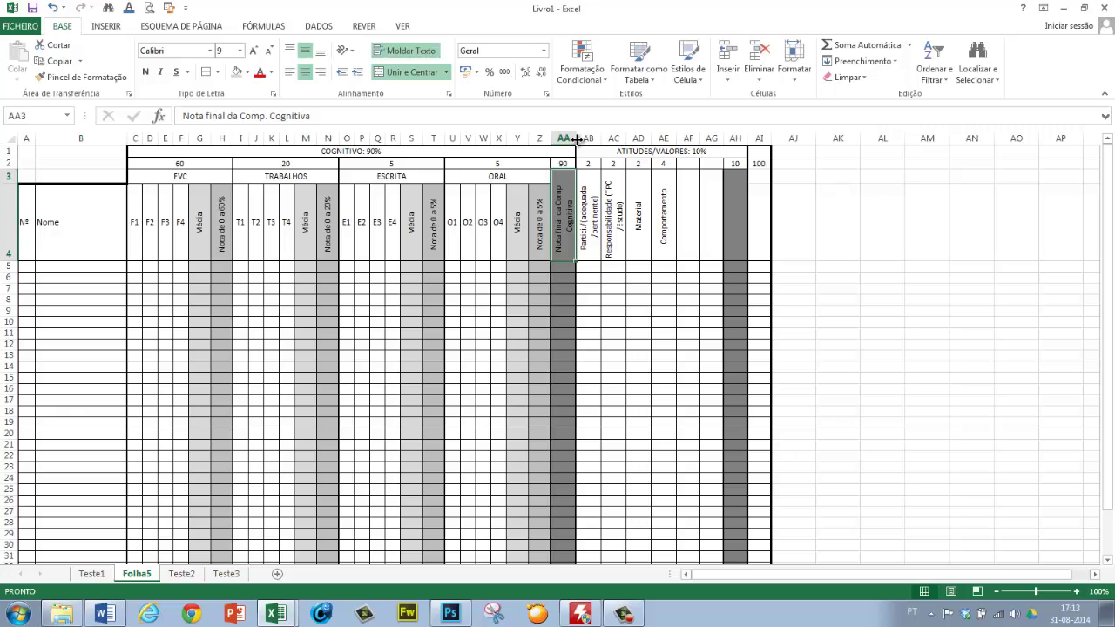
# Step: Make the header block C1:AI4 bold
pyautogui.moveTo(134, 228); pyautogui.dragTo(757, 138)
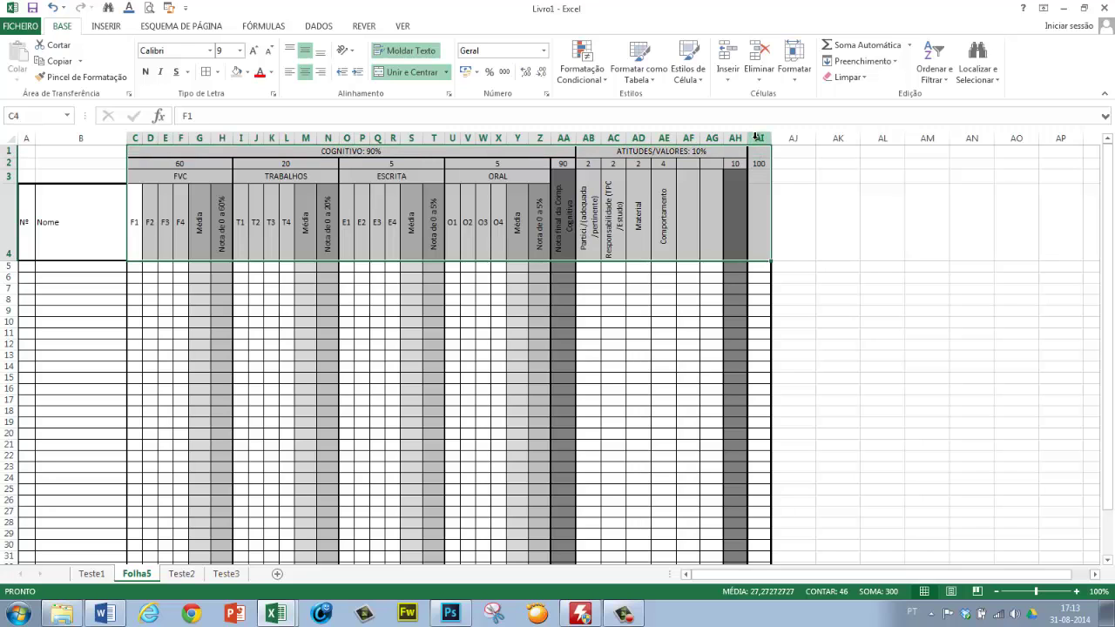
pyautogui.hotkey('ctrl', 'n')
pyautogui.click(960, 346)
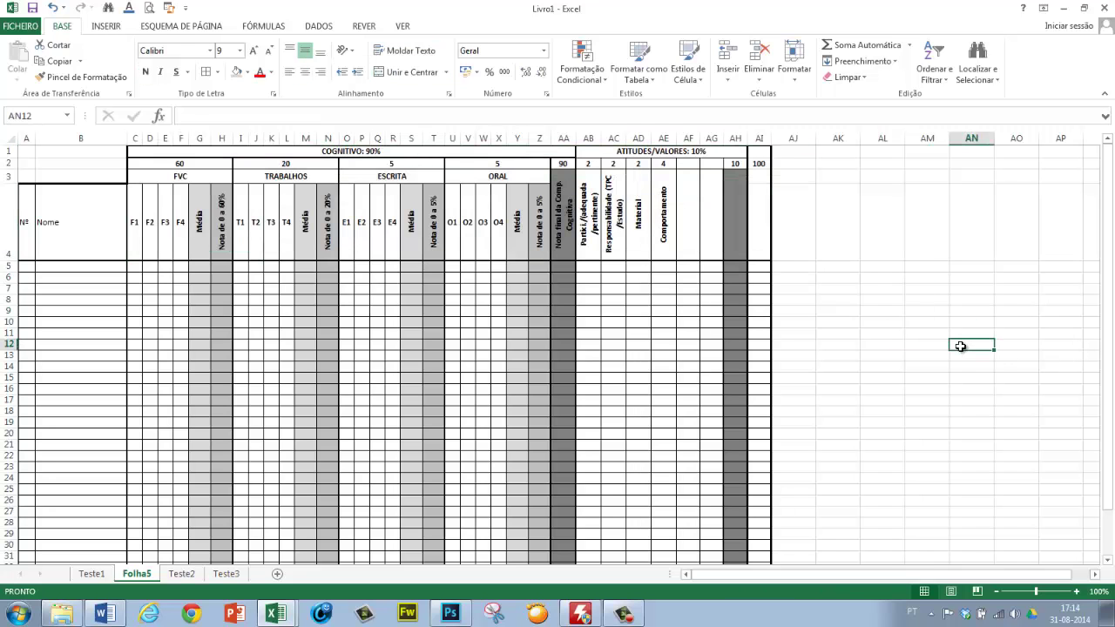
# Step: Enter the heading "Nota final da comp. Atituds" in merged cell AH3
pyautogui.click(735, 246)
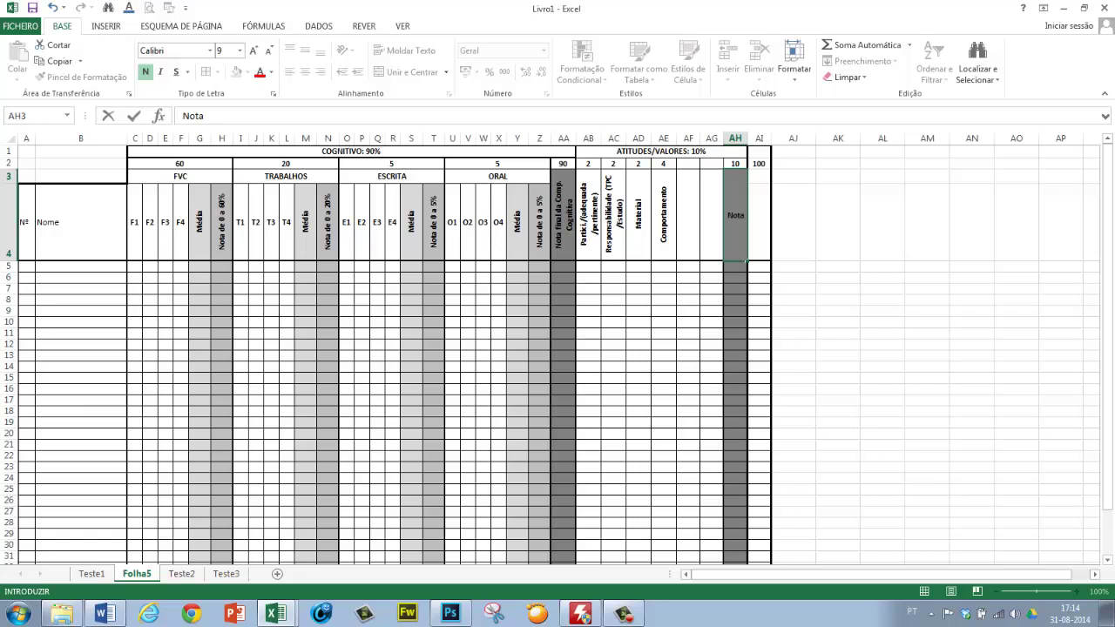
pyautogui.write('Nota final da comp.')
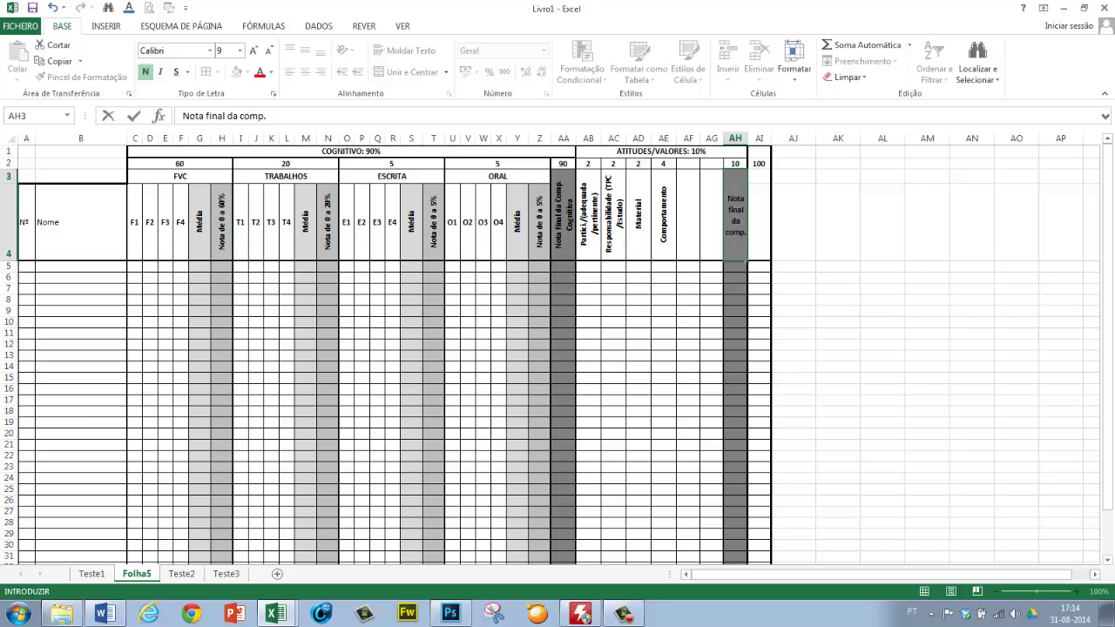
pyautogui.write('ati')
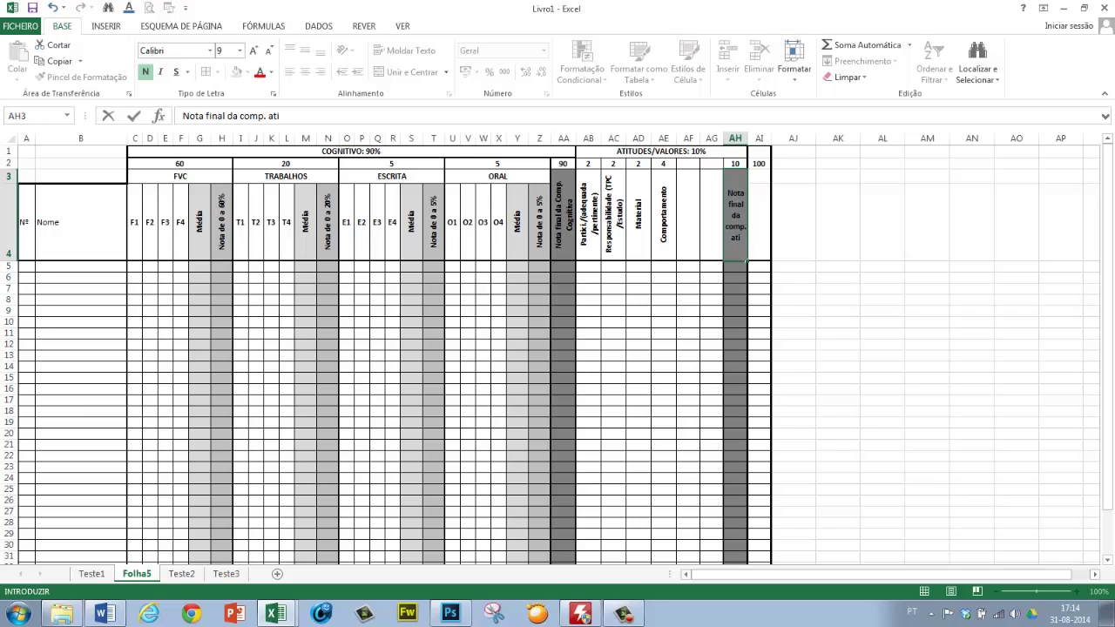
pyautogui.write('tuds')
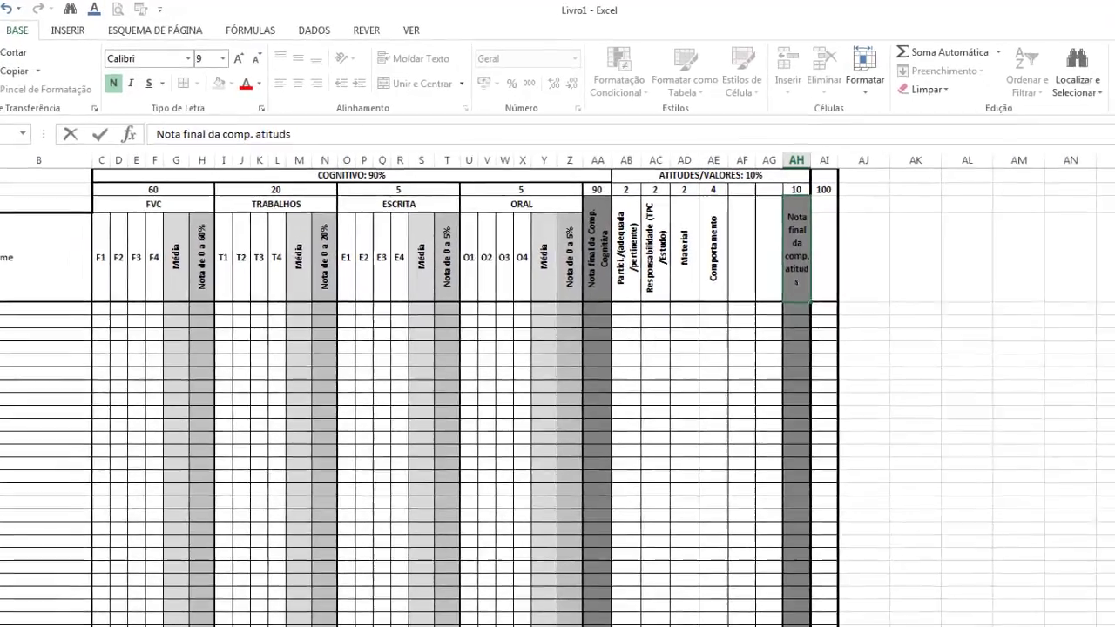
pyautogui.press('Return')
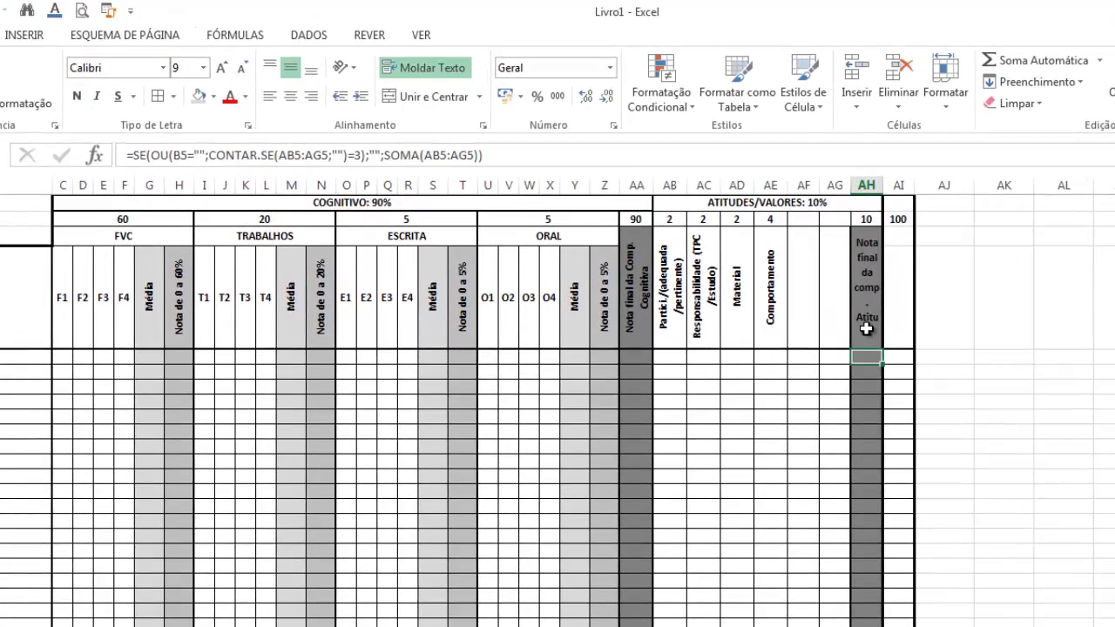
# Step: Rotate the AH3 heading text upward and slightly widen column AH
pyautogui.click(797, 280)
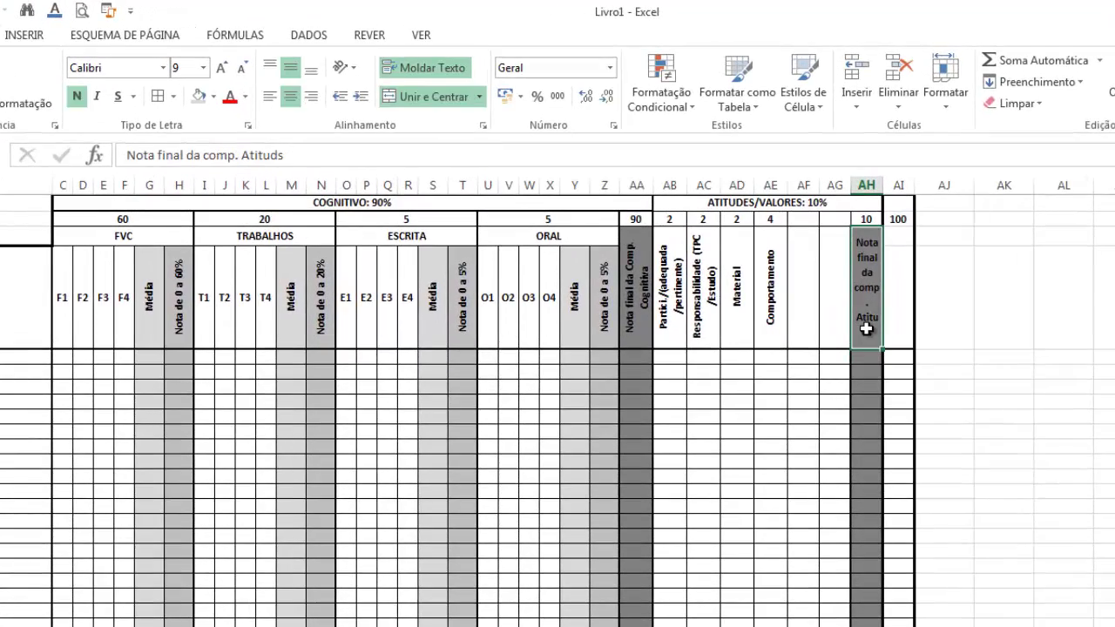
pyautogui.click(343, 67)
pyautogui.click(379, 159)
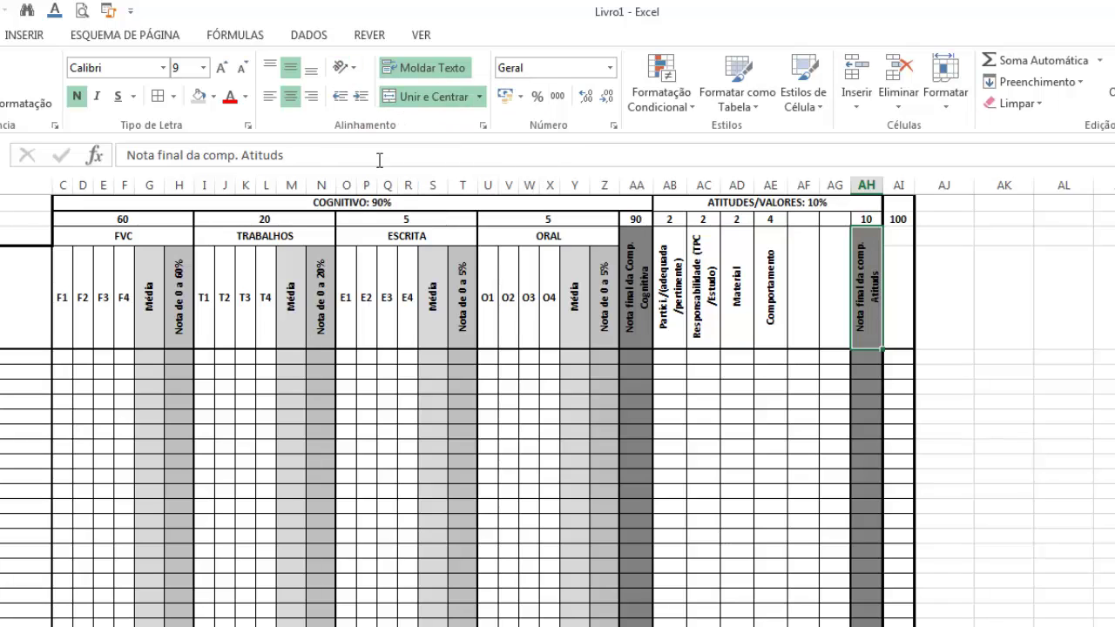
pyautogui.click(986, 345)
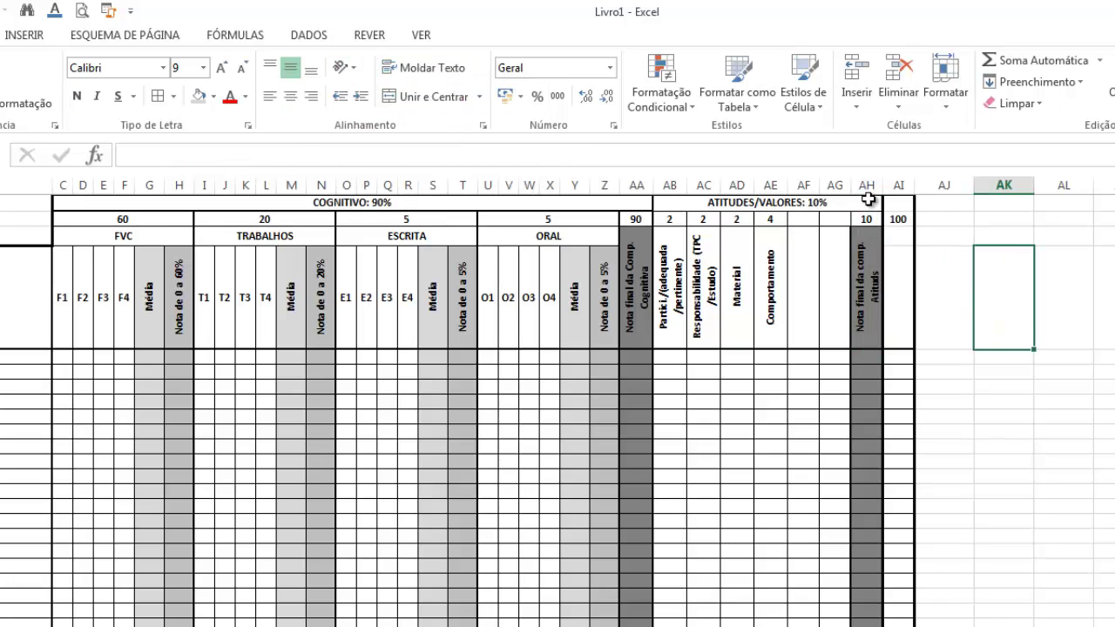
pyautogui.moveTo(885, 185); pyautogui.dragTo(893, 186)
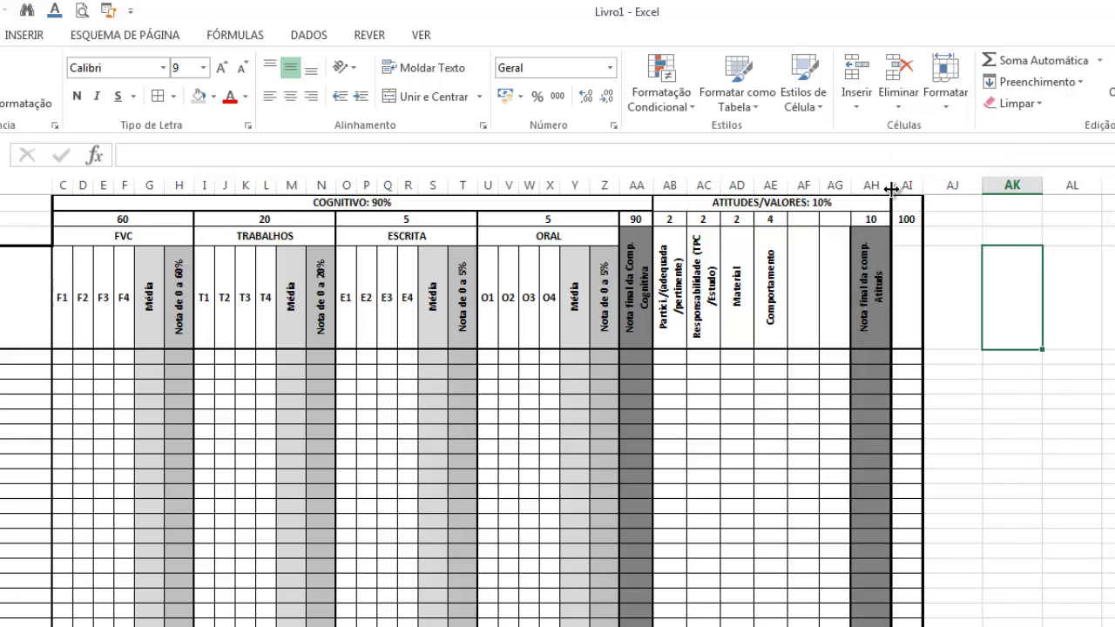
# Step: Correct the AH3 heading to "Nota final da comp. Atitudes"
pyautogui.click(878, 296)
pyautogui.click(275, 155)
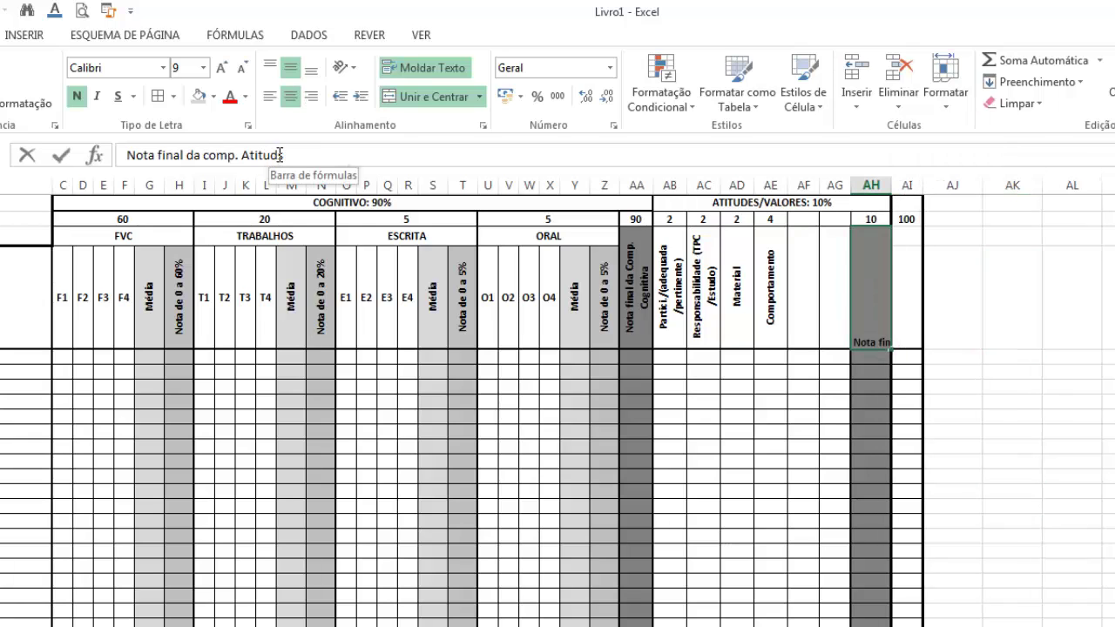
pyautogui.press('Return')
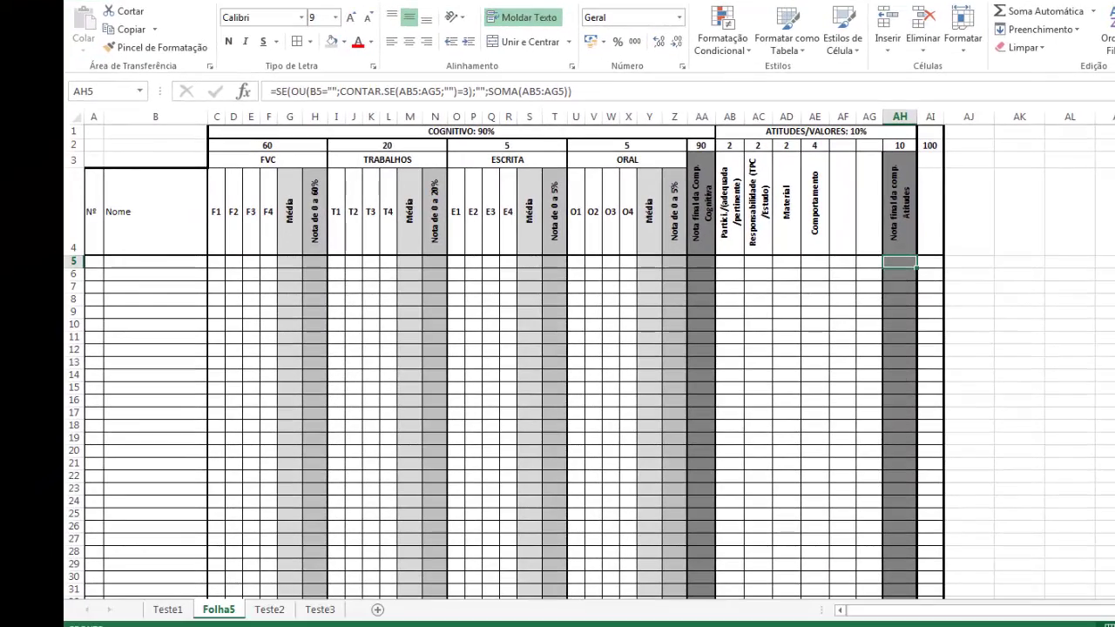
pyautogui.click(1114, 387)
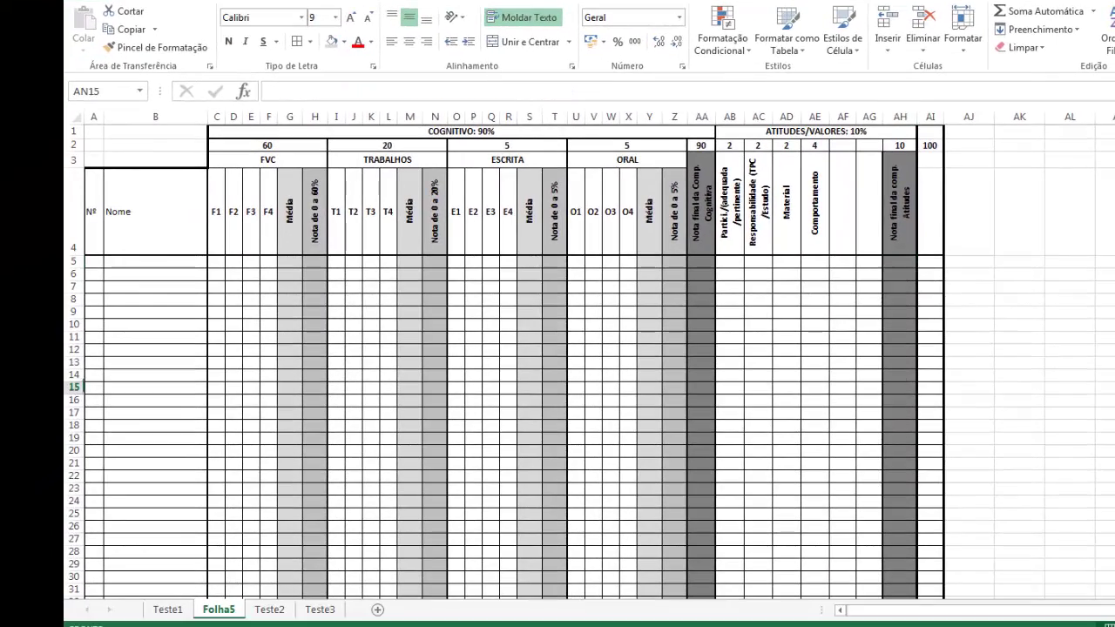
pyautogui.click(94, 262)
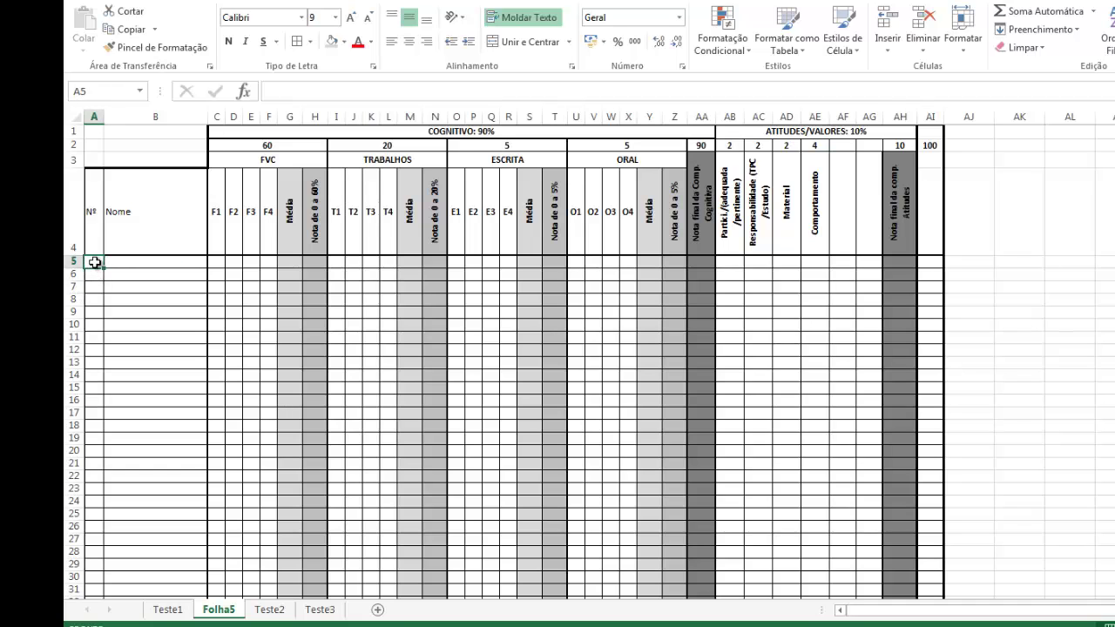
pyautogui.click(145, 264)
pyautogui.scroll(-7, 146, 264)
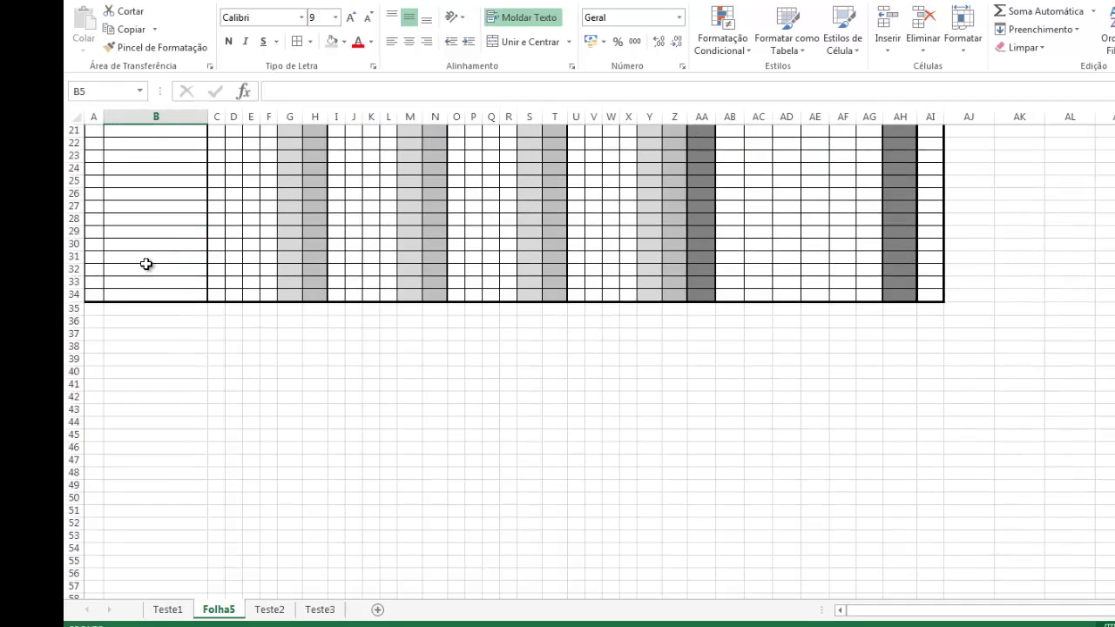
pyautogui.scroll(7, 146, 264)
pyautogui.click(95, 262)
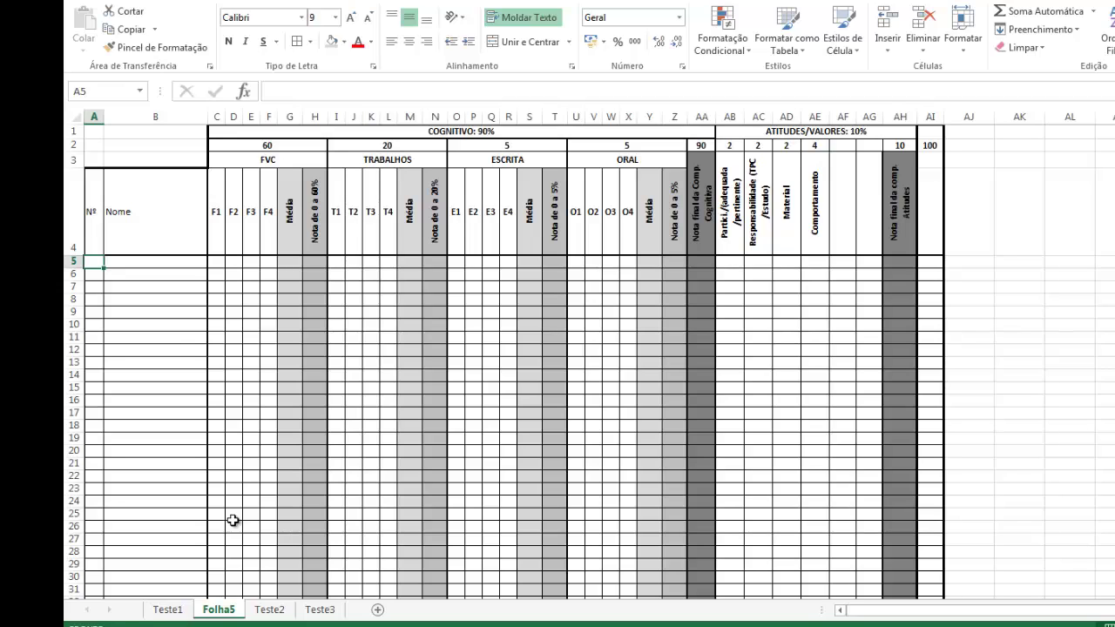
# Step: Link cell B5 under Nome to the first student name with the formula =Teste1!B3
pyautogui.click(142, 264)
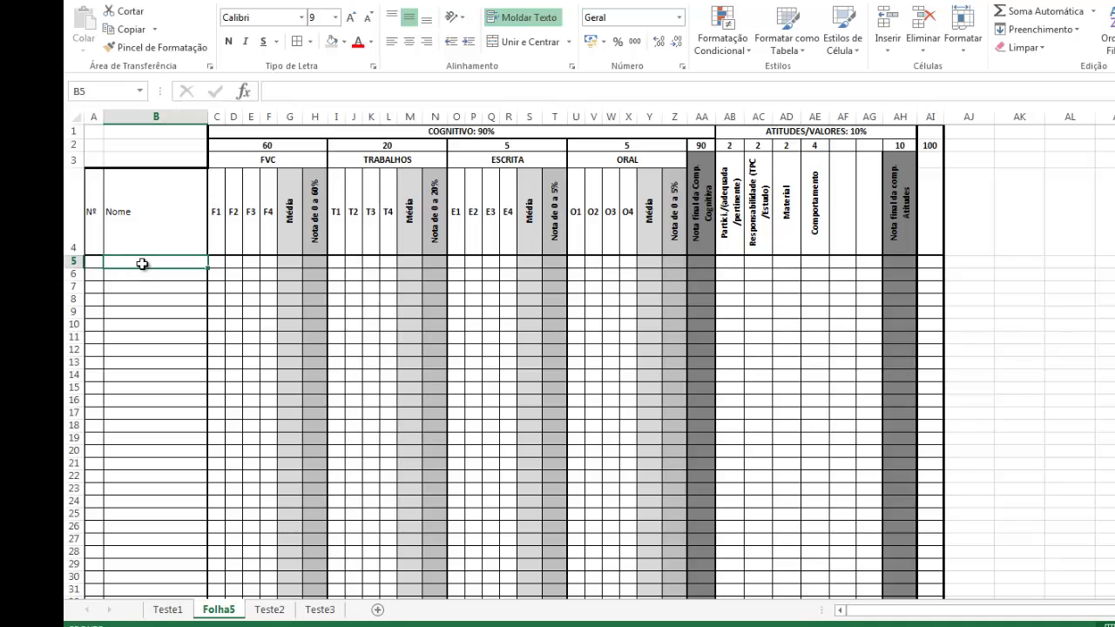
pyautogui.write('=')
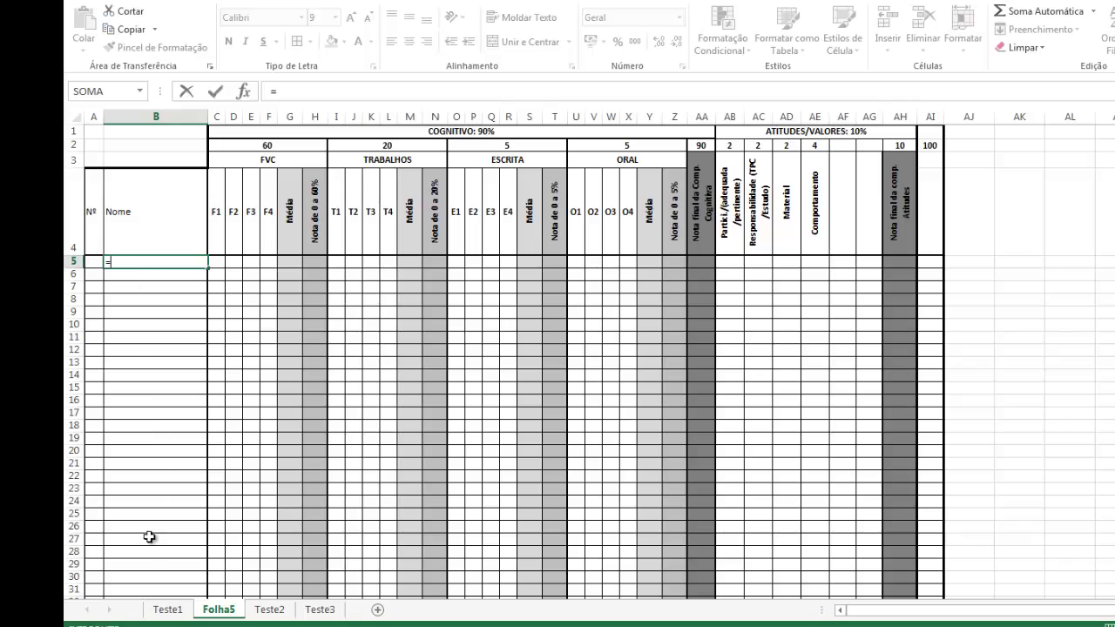
pyautogui.click(169, 610)
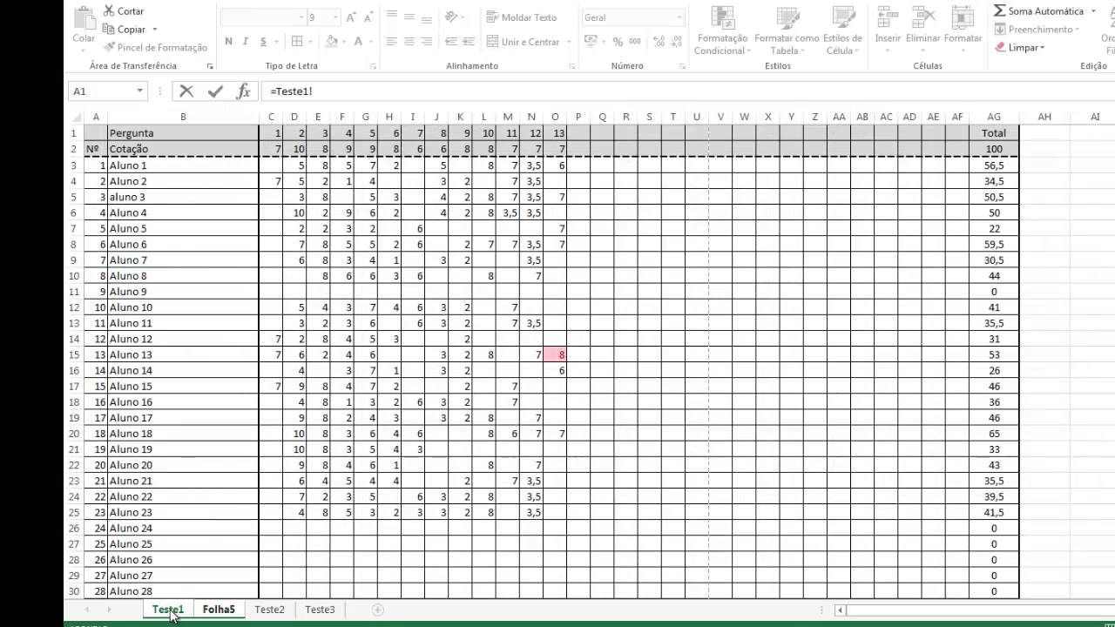
pyautogui.click(151, 166)
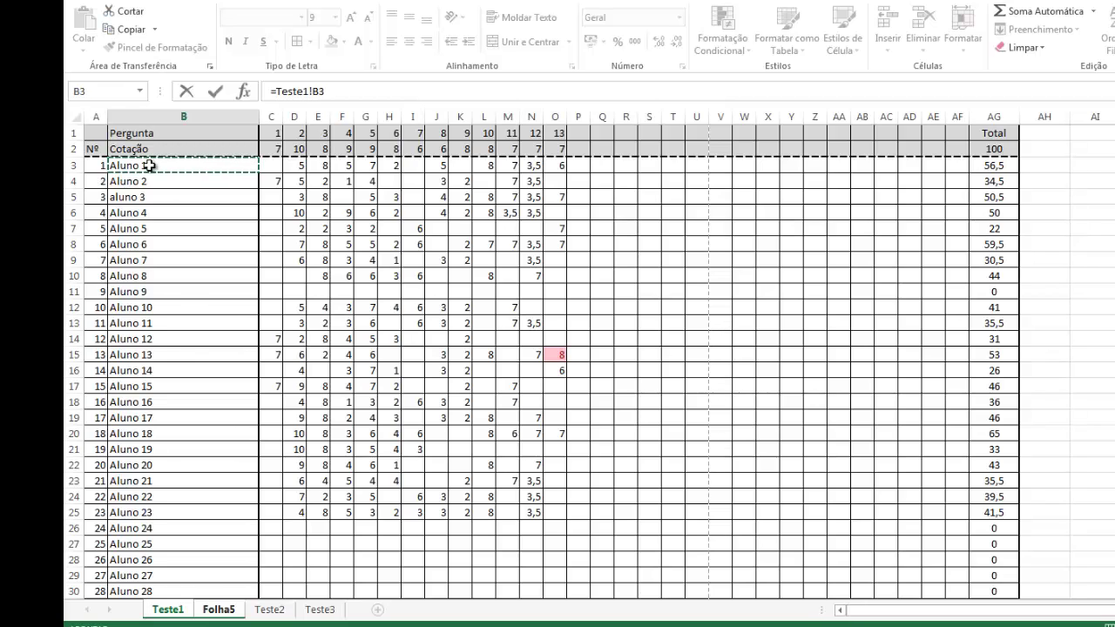
pyautogui.press('Return')
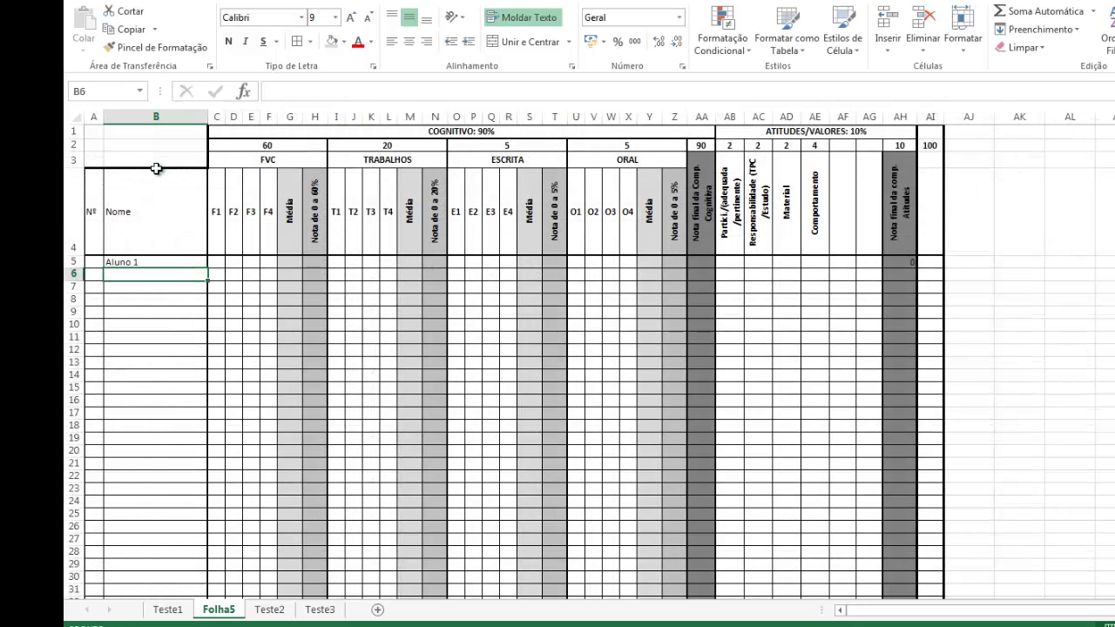
# Step: Fill the B5 name formula down through B34 without formatting
pyautogui.click(179, 260)
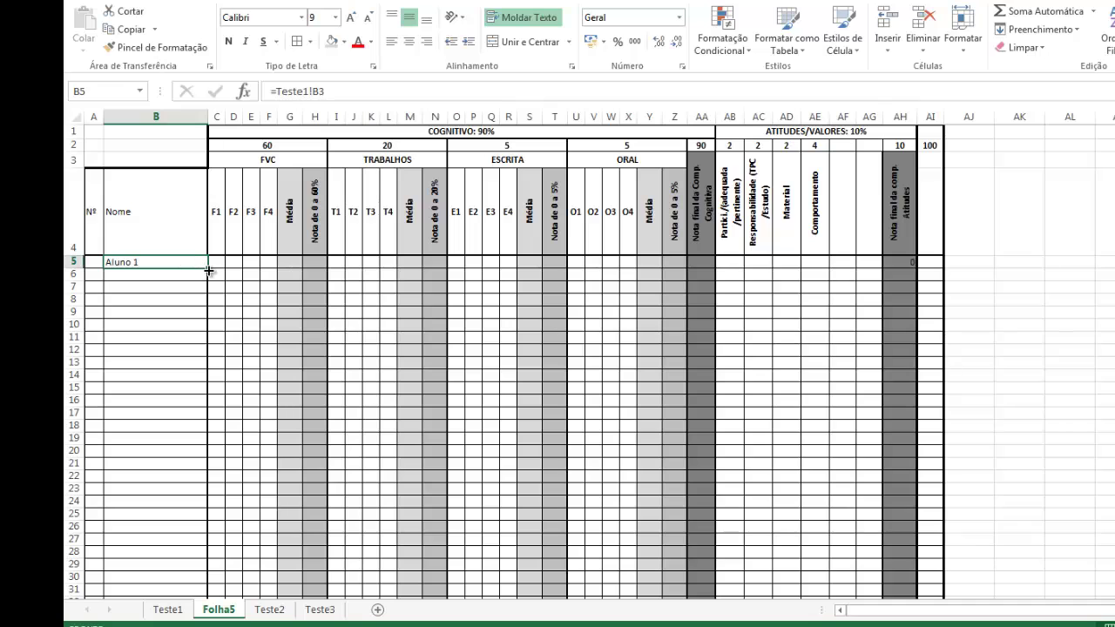
pyautogui.moveTo(209, 270); pyautogui.dragTo(201, 505)
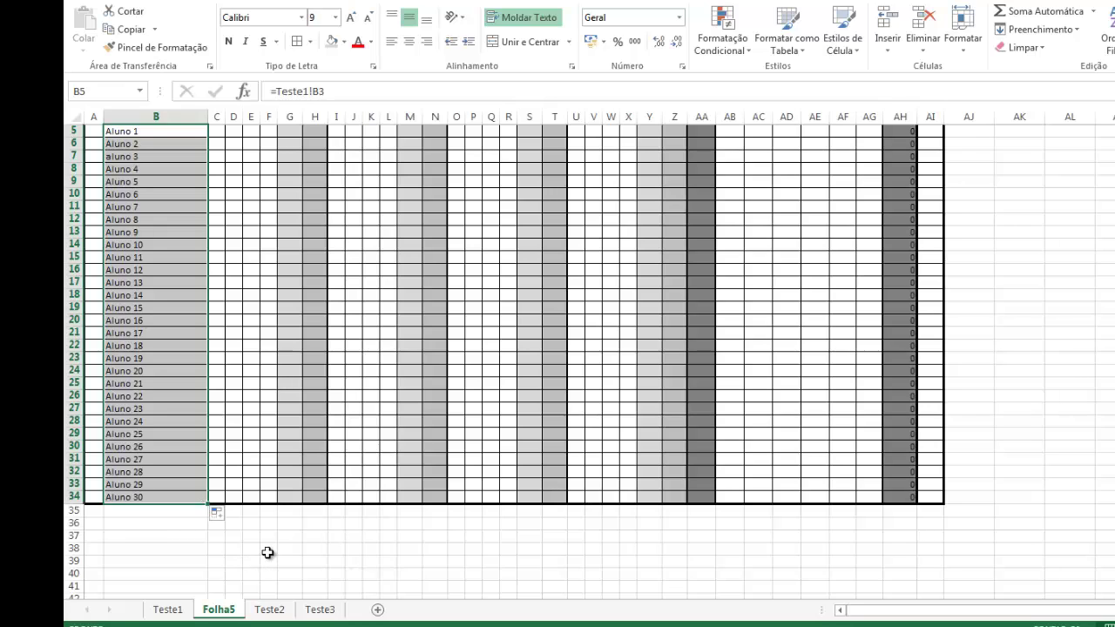
pyautogui.click(221, 514)
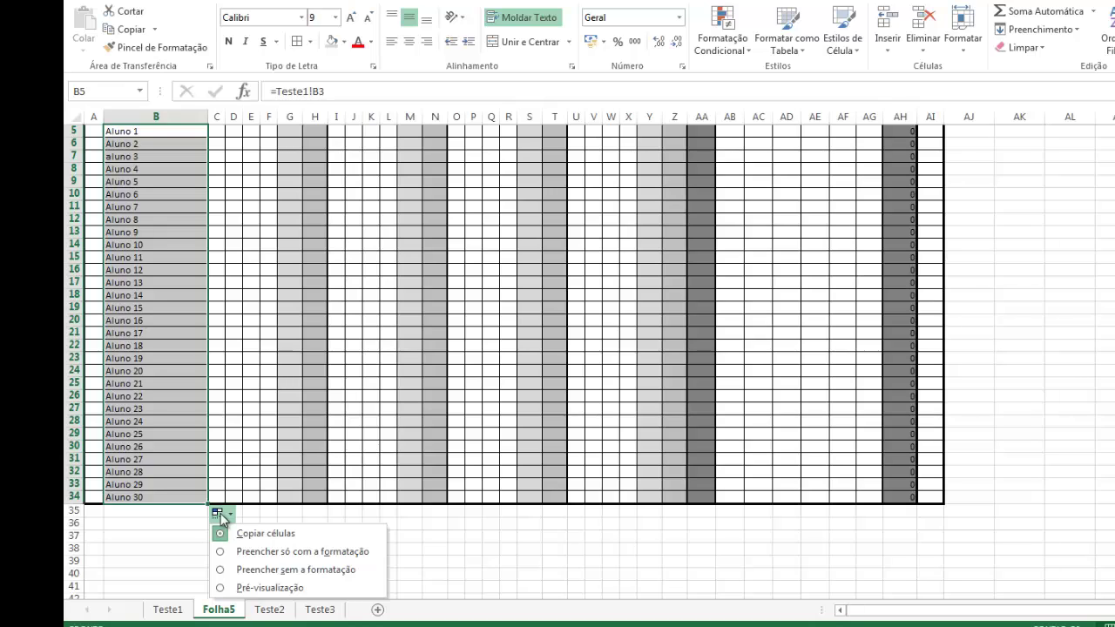
pyautogui.click(166, 549)
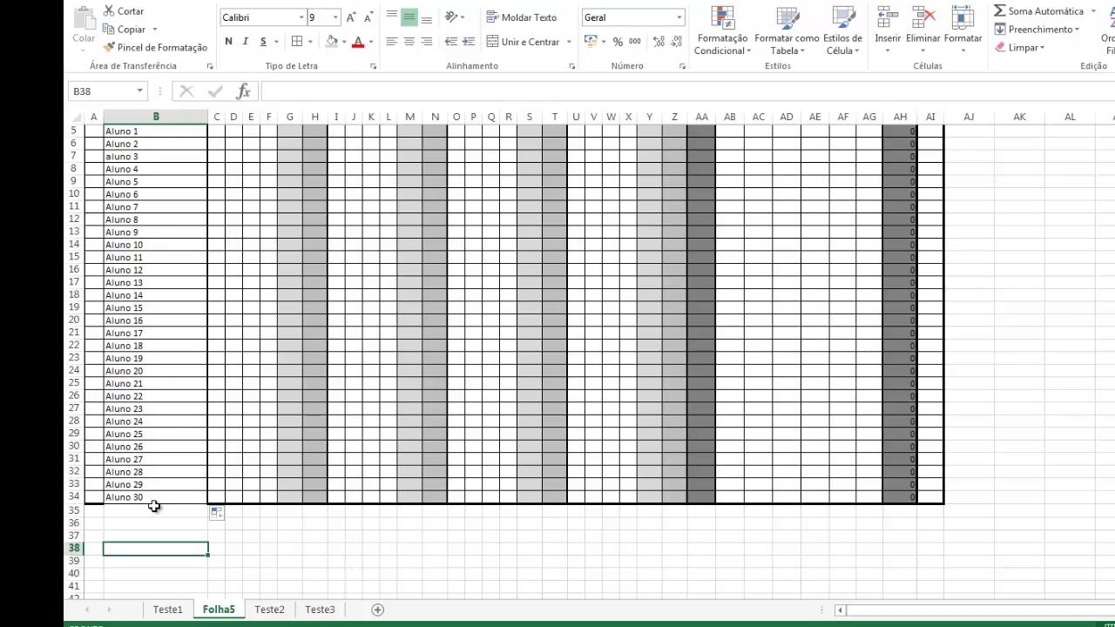
pyautogui.click(219, 513)
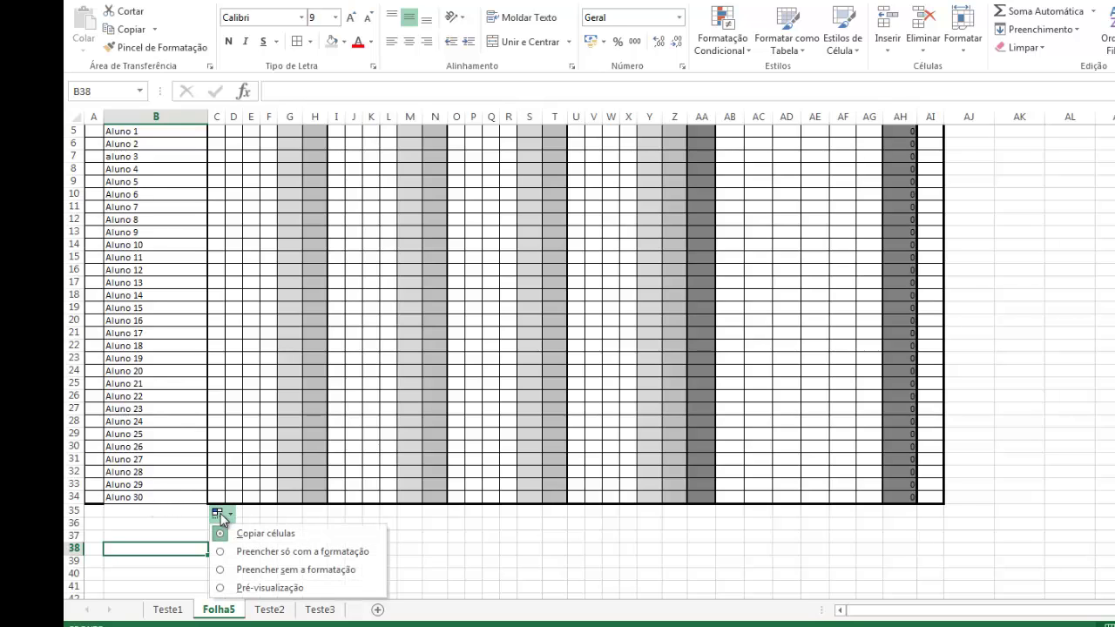
pyautogui.click(264, 573)
pyautogui.click(319, 564)
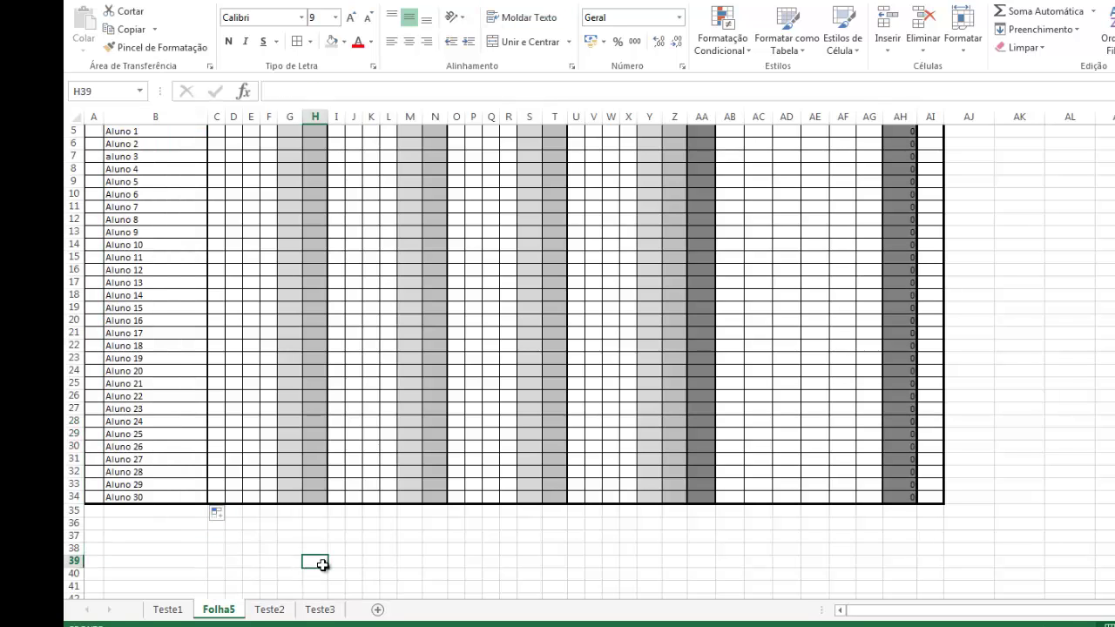
# Step: Link cell A5 under Nº to the first student number with the formula =Teste1!A3
pyautogui.scroll(2, 165, 510)
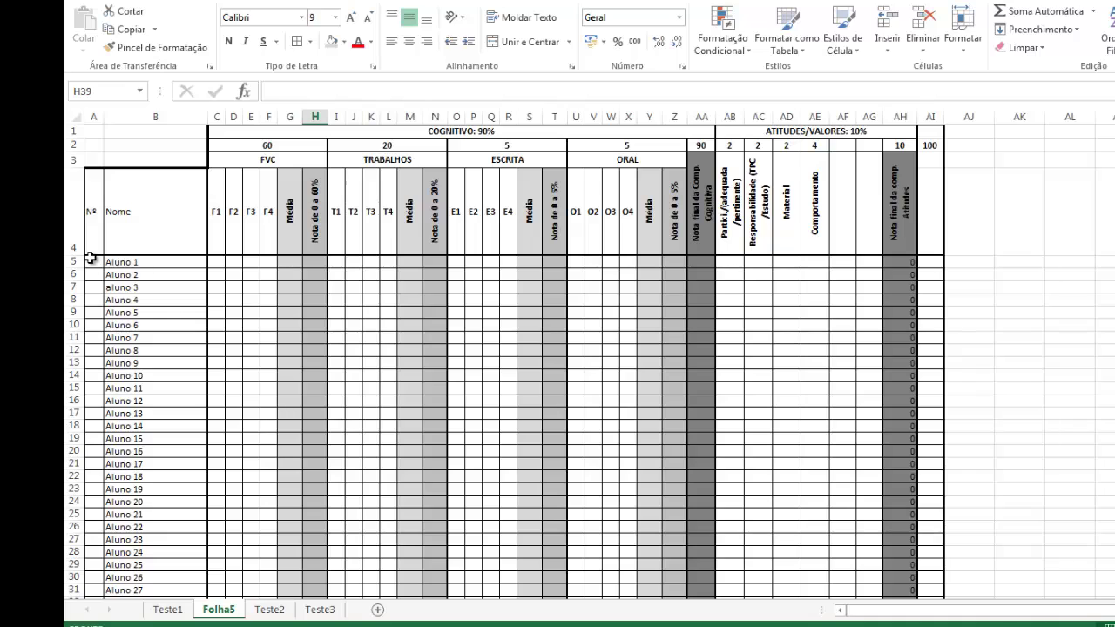
pyautogui.click(91, 258)
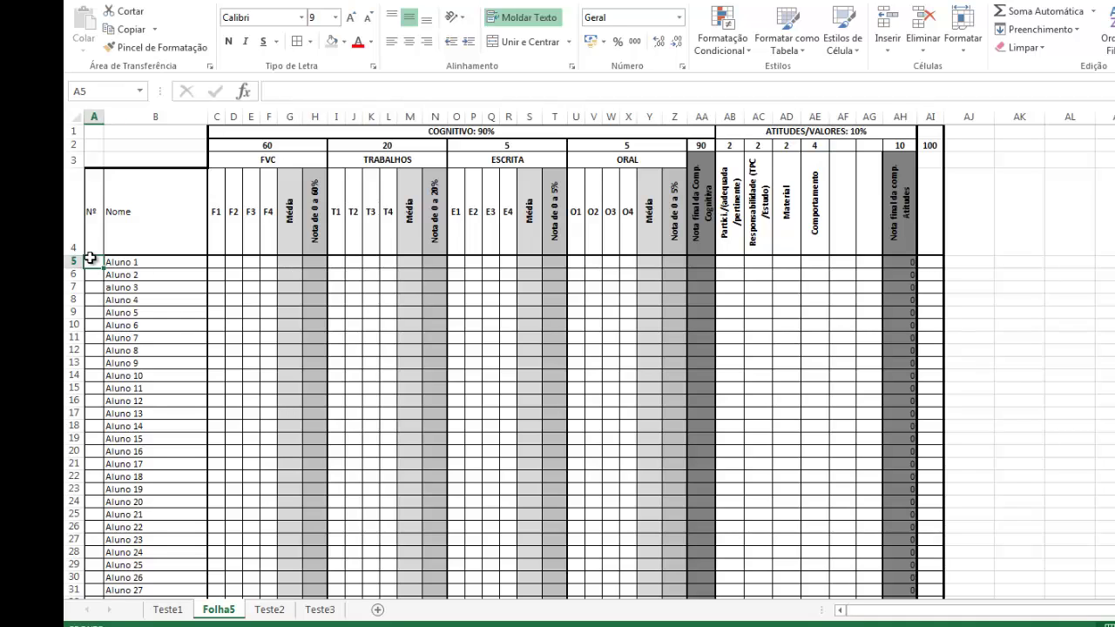
pyautogui.write('=')
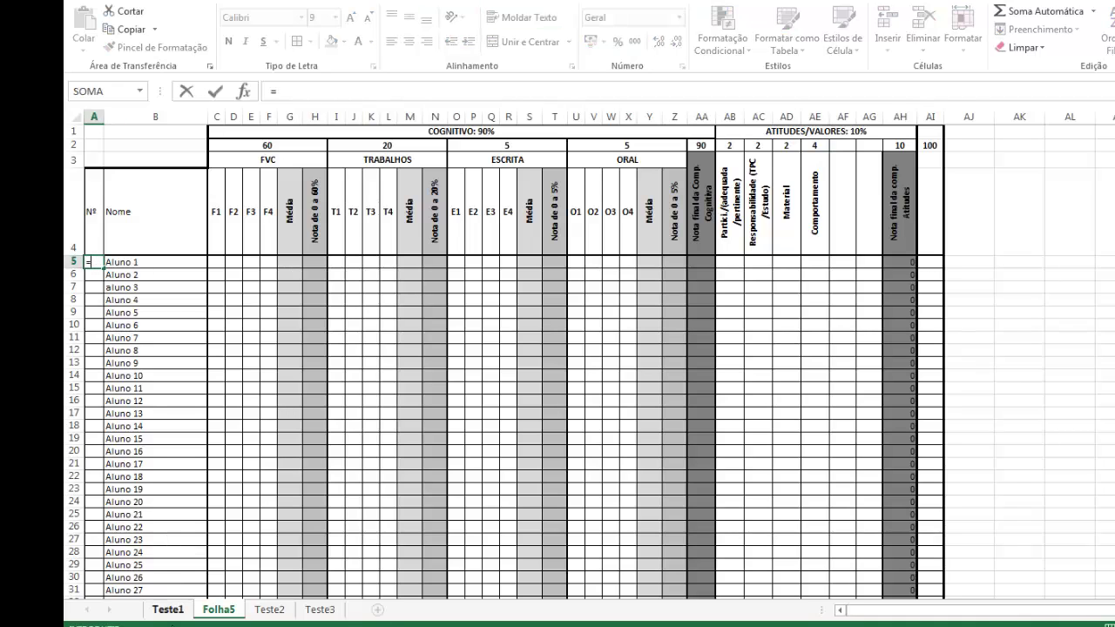
pyautogui.click(168, 611)
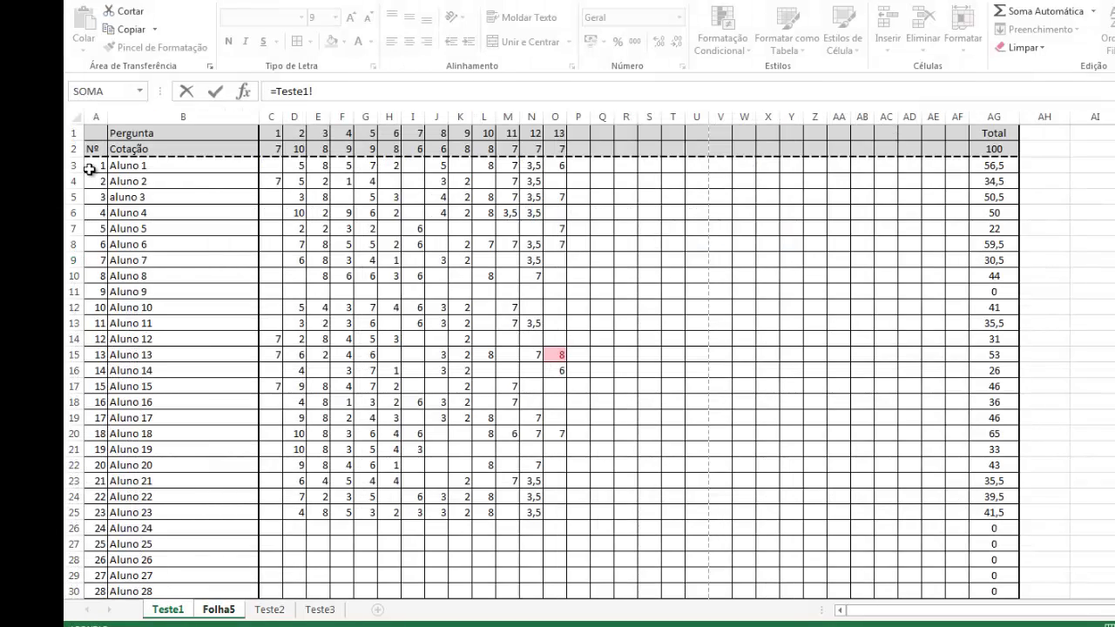
pyautogui.click(97, 164)
pyautogui.press('Return')
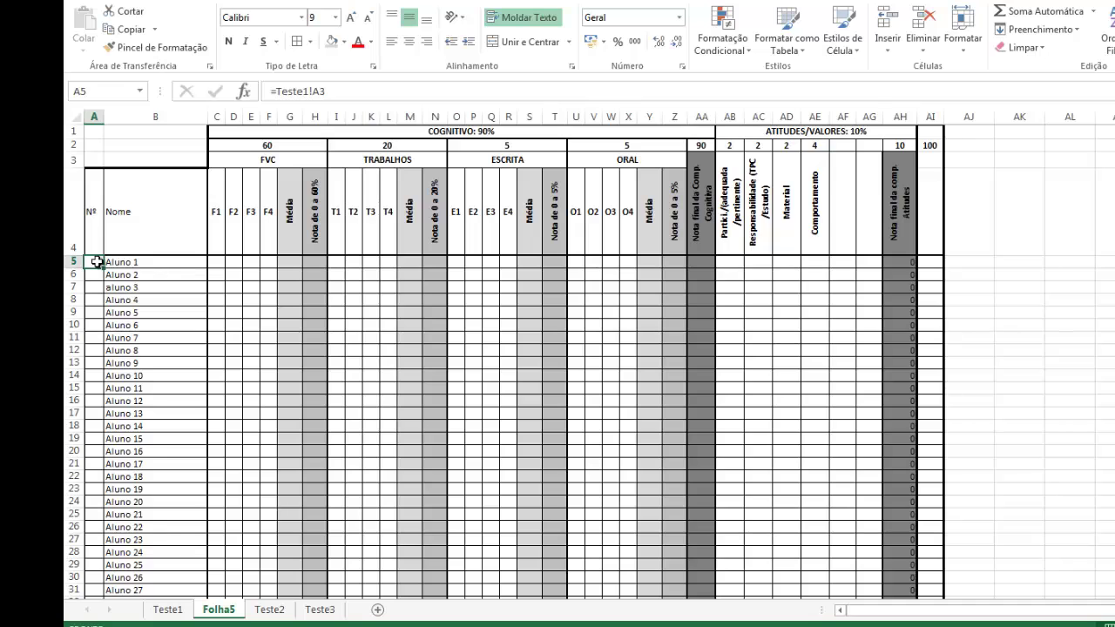
# Step: Fill the A5 number formula down through A34 without formatting
pyautogui.moveTo(105, 269); pyautogui.dragTo(95, 500)
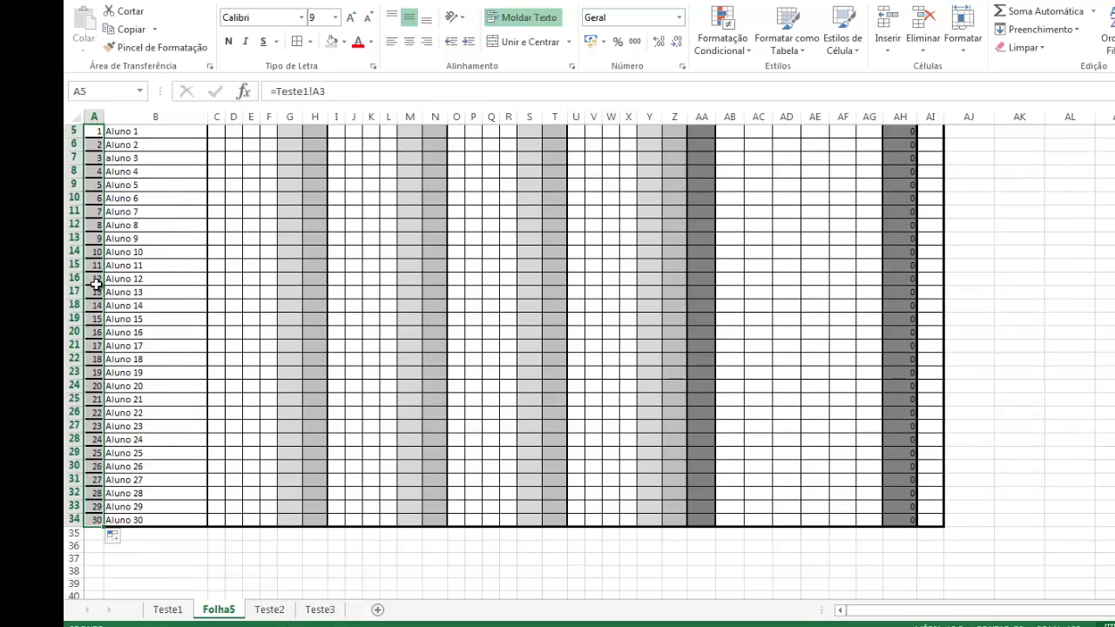
pyautogui.click(118, 538)
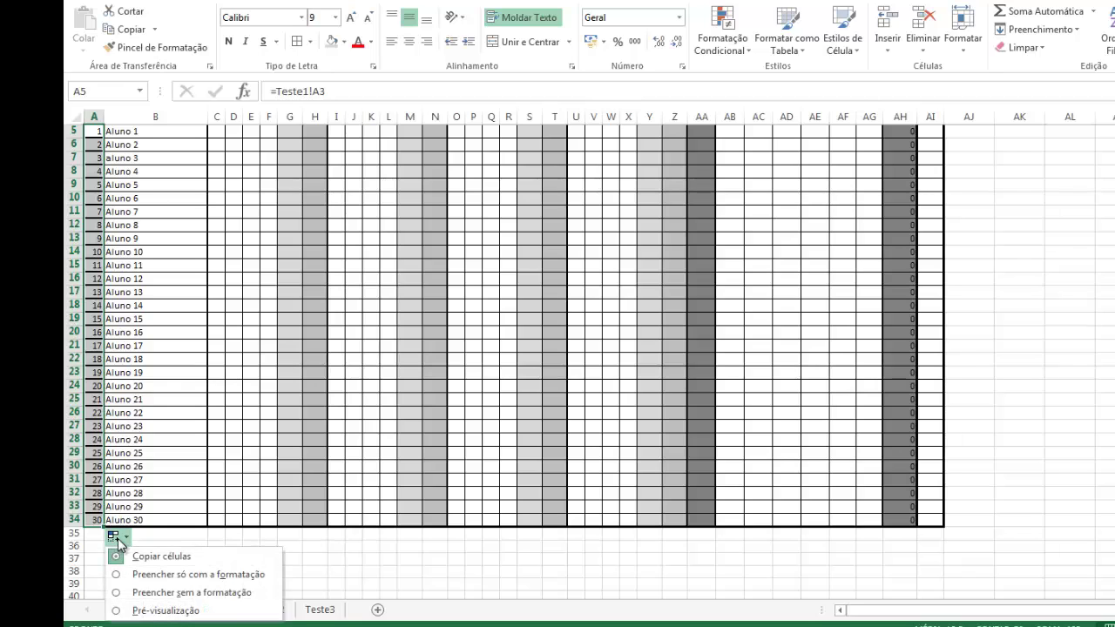
pyautogui.click(166, 593)
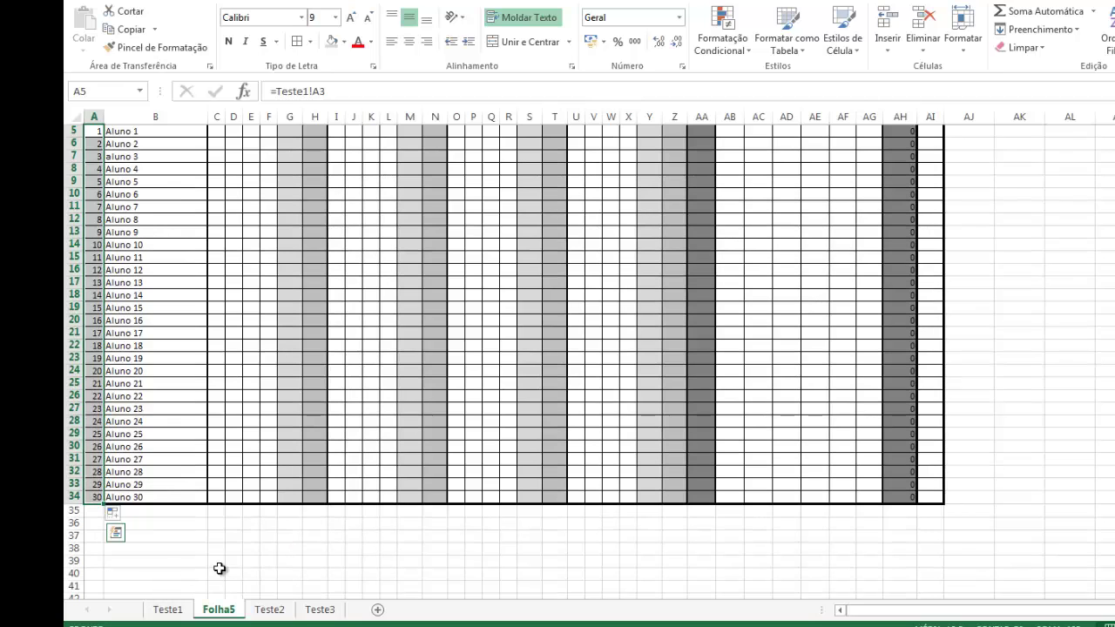
pyautogui.click(230, 569)
pyautogui.scroll(2, 227, 568)
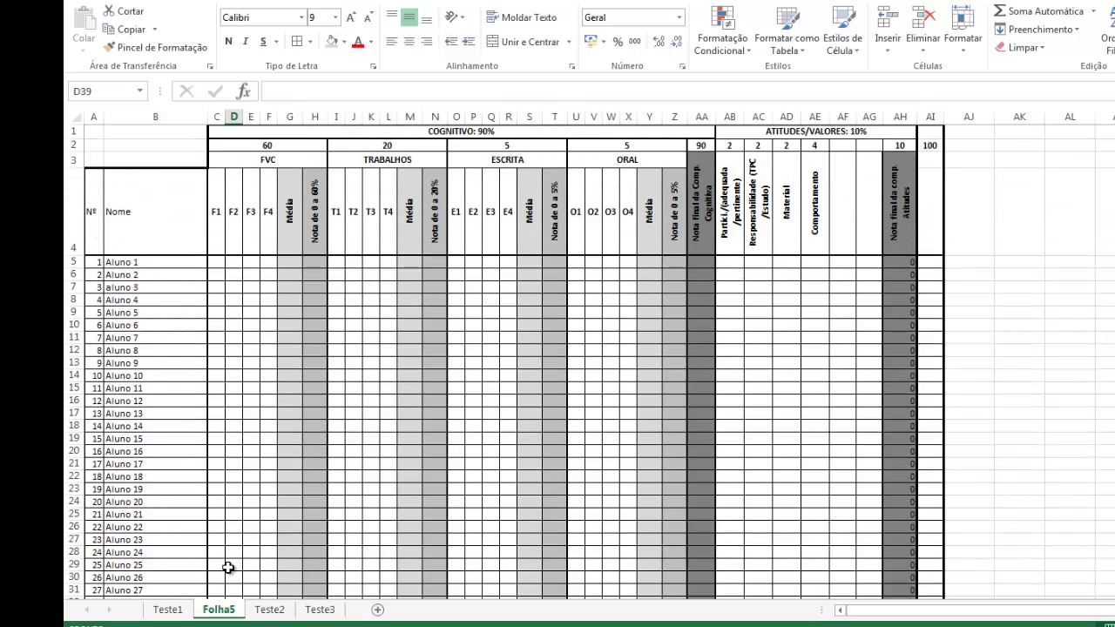
# Step: Link cell C5 under F1 to the first student's test total with the formula =Teste1!AG3
pyautogui.click(217, 261)
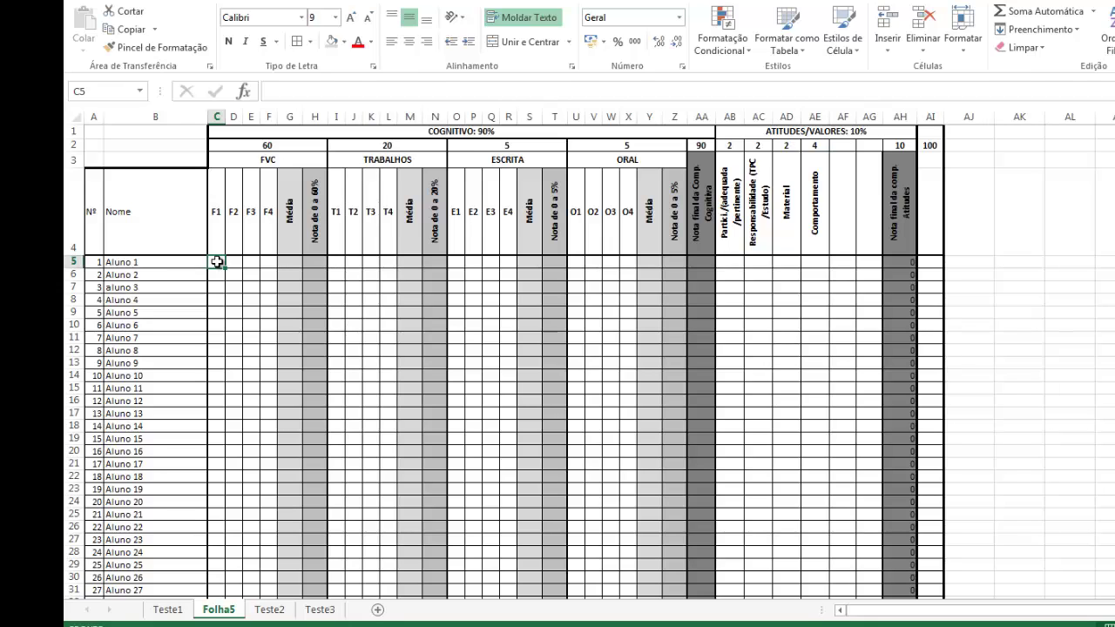
pyautogui.click(170, 610)
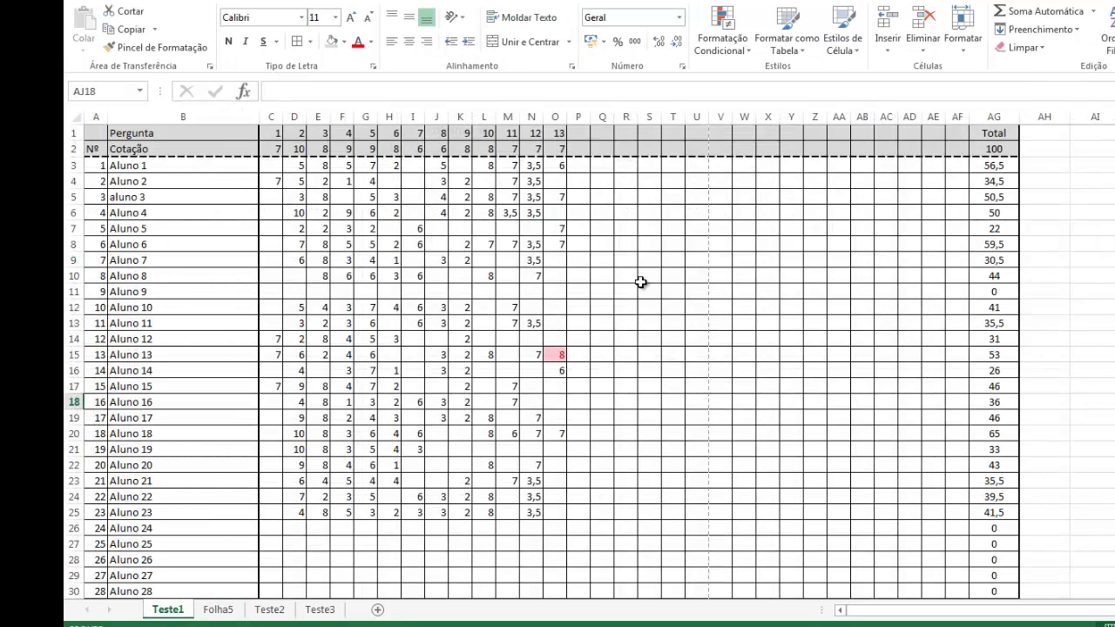
pyautogui.click(222, 610)
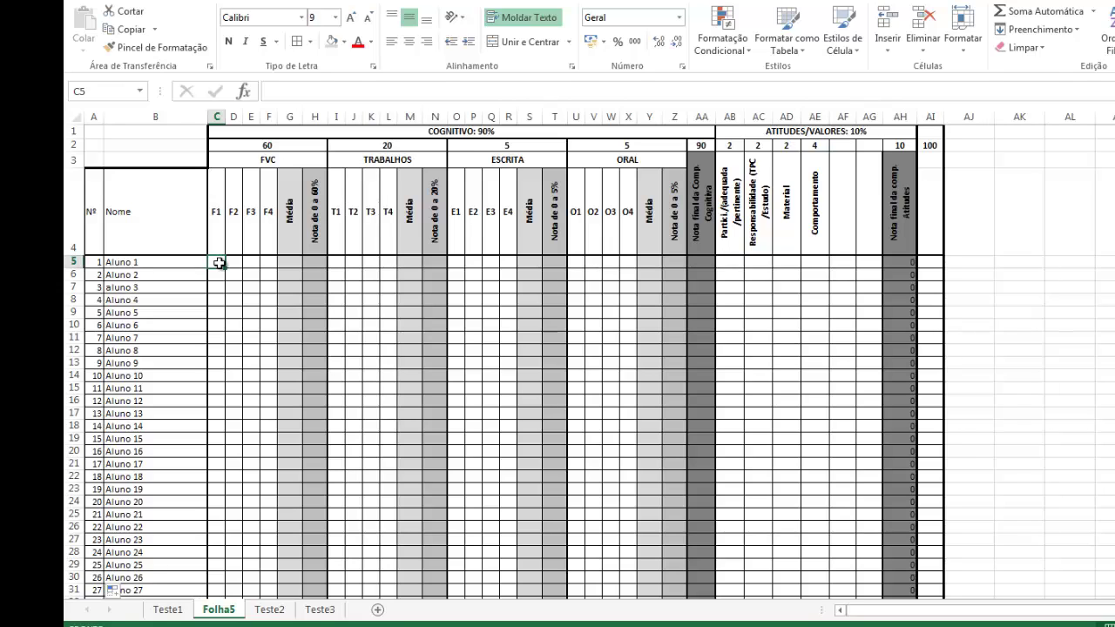
pyautogui.write('=')
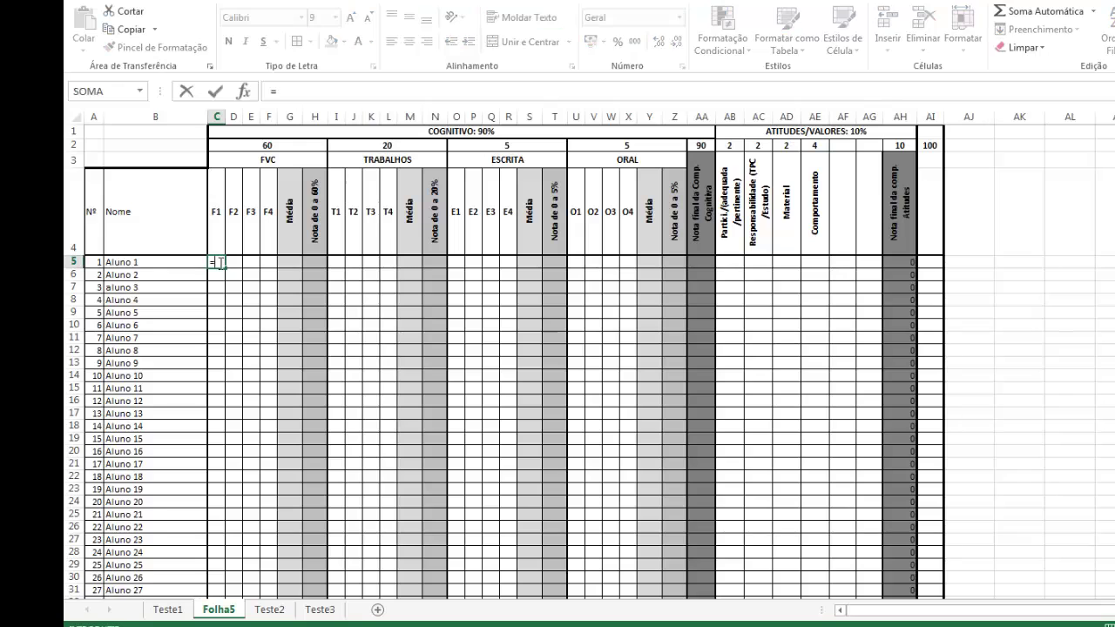
pyautogui.click(171, 611)
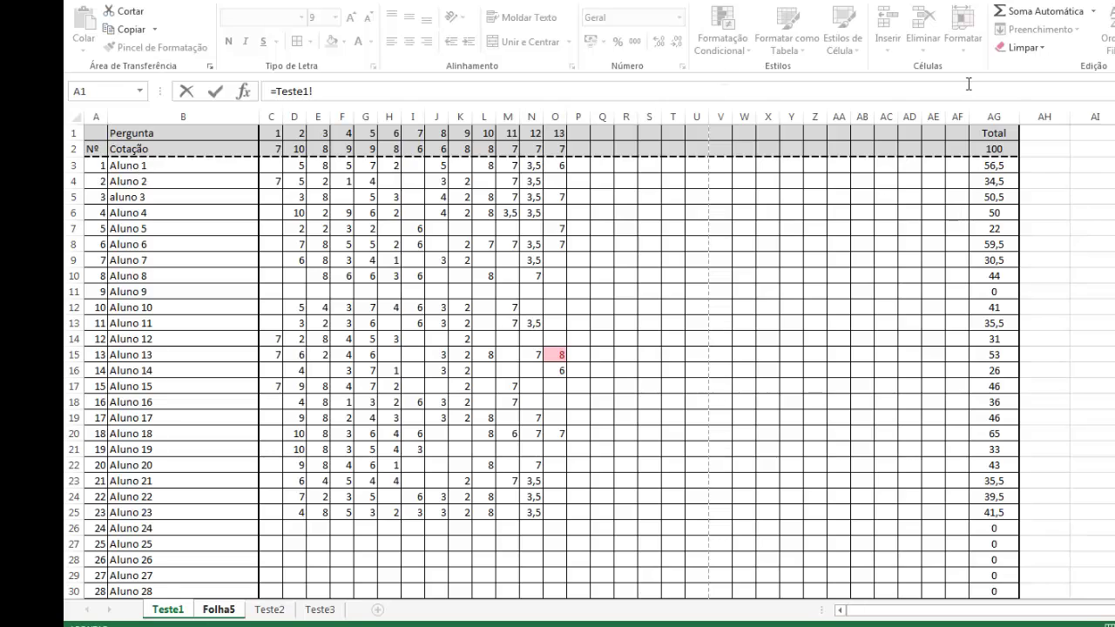
pyautogui.click(995, 165)
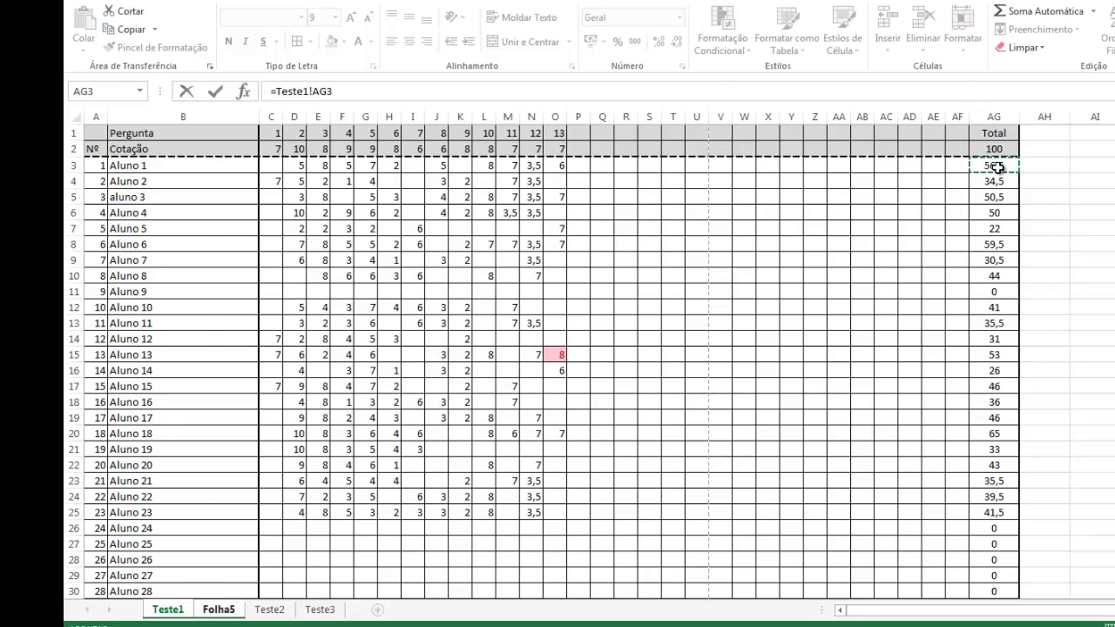
pyautogui.press('Return')
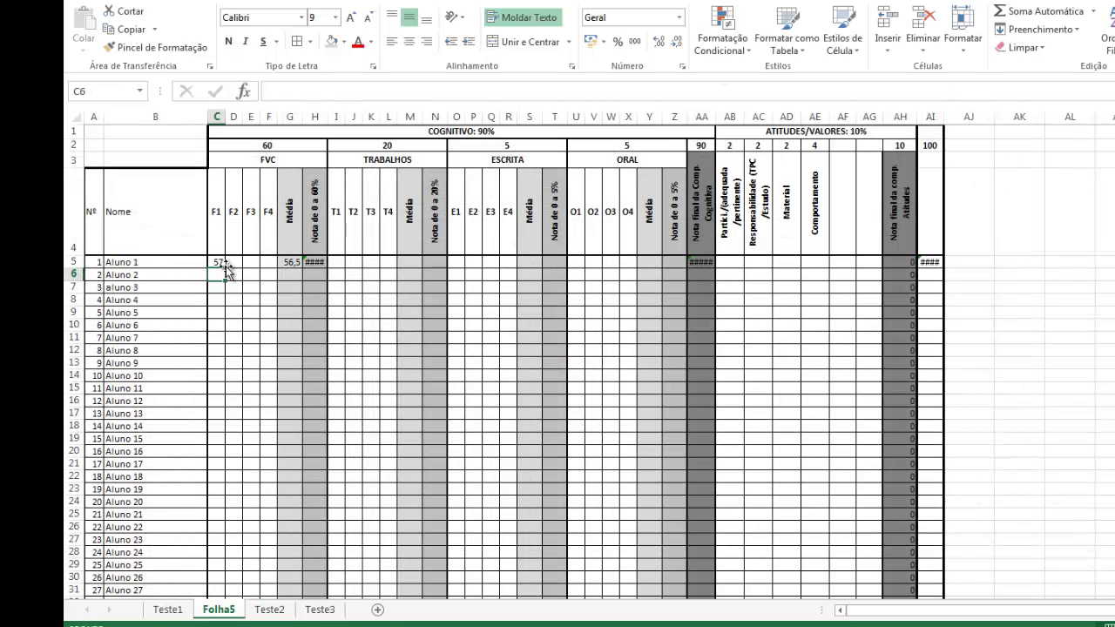
# Step: Fill the C5 test total formula down through C34 without formatting
pyautogui.click(217, 261)
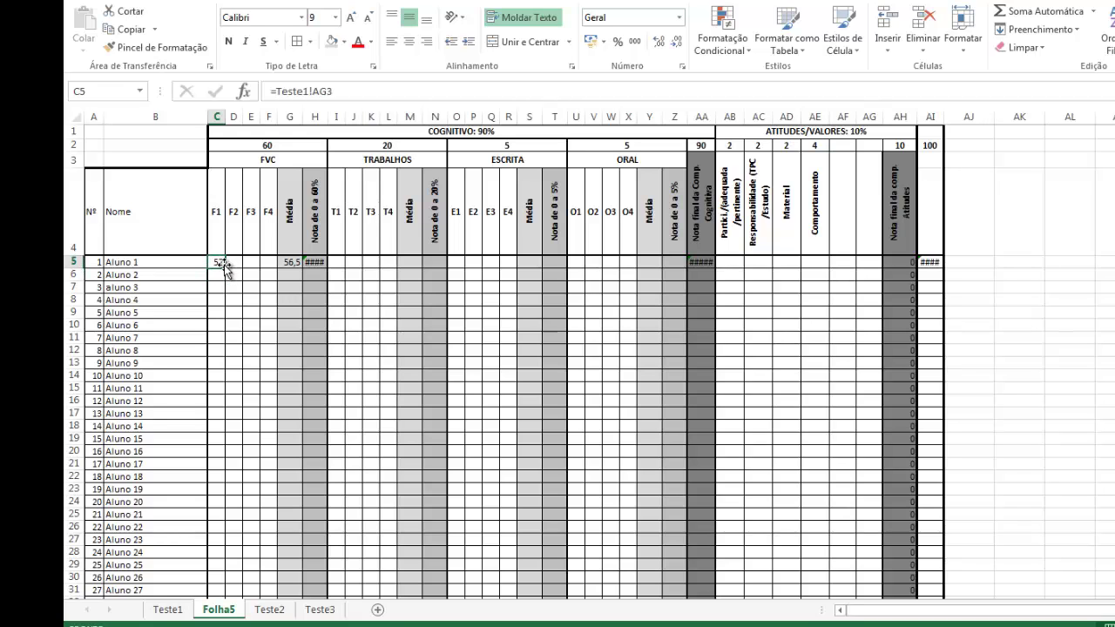
pyautogui.moveTo(225, 267); pyautogui.dragTo(218, 502)
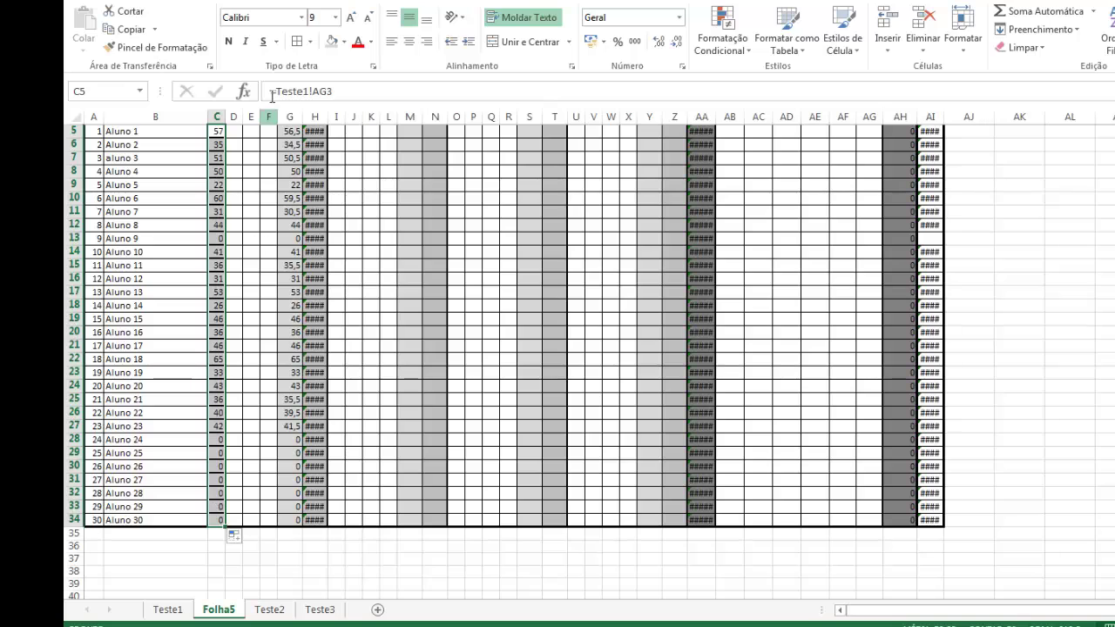
pyautogui.click(243, 537)
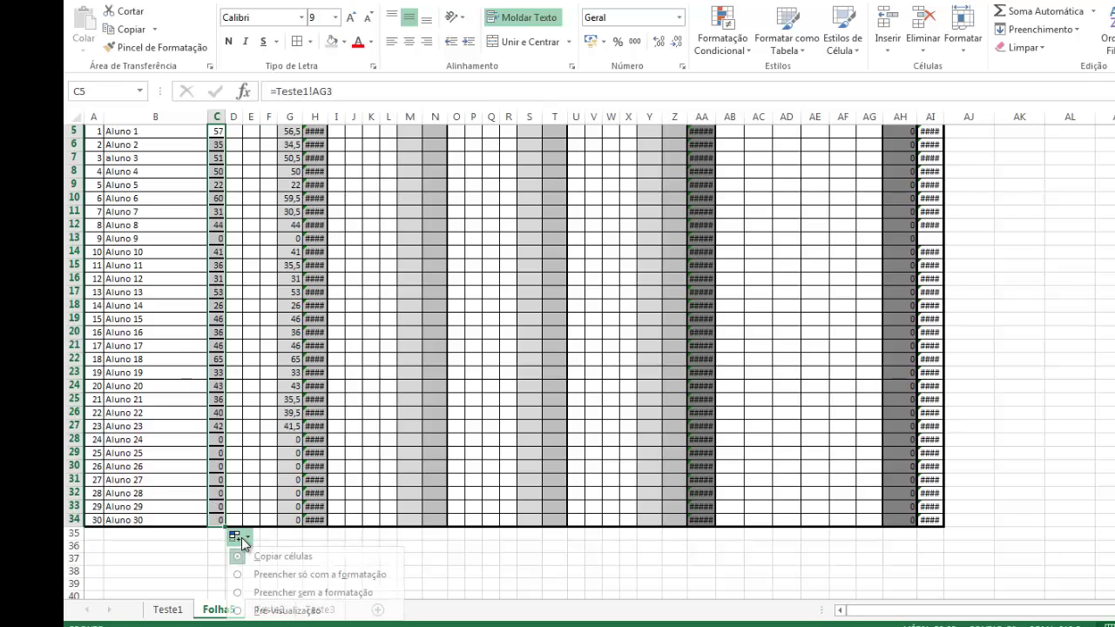
pyautogui.click(289, 592)
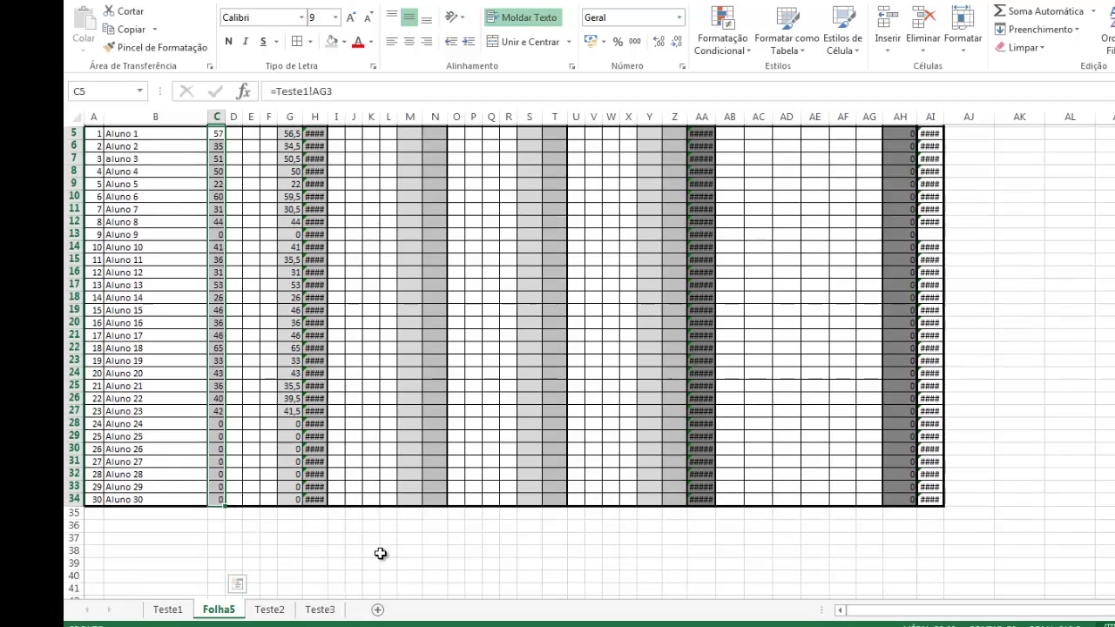
# Step: Clear the contents of the grade cells E5 to AH34, leaving the F1 column in place
pyautogui.scroll(2, 380, 554)
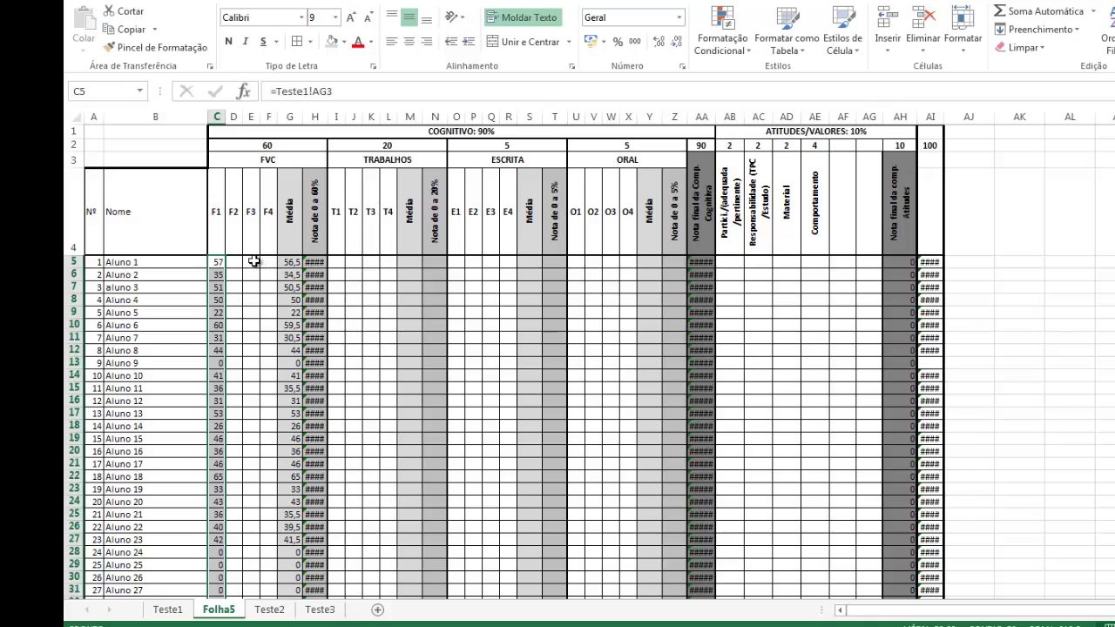
pyautogui.moveTo(255, 262); pyautogui.dragTo(903, 498)
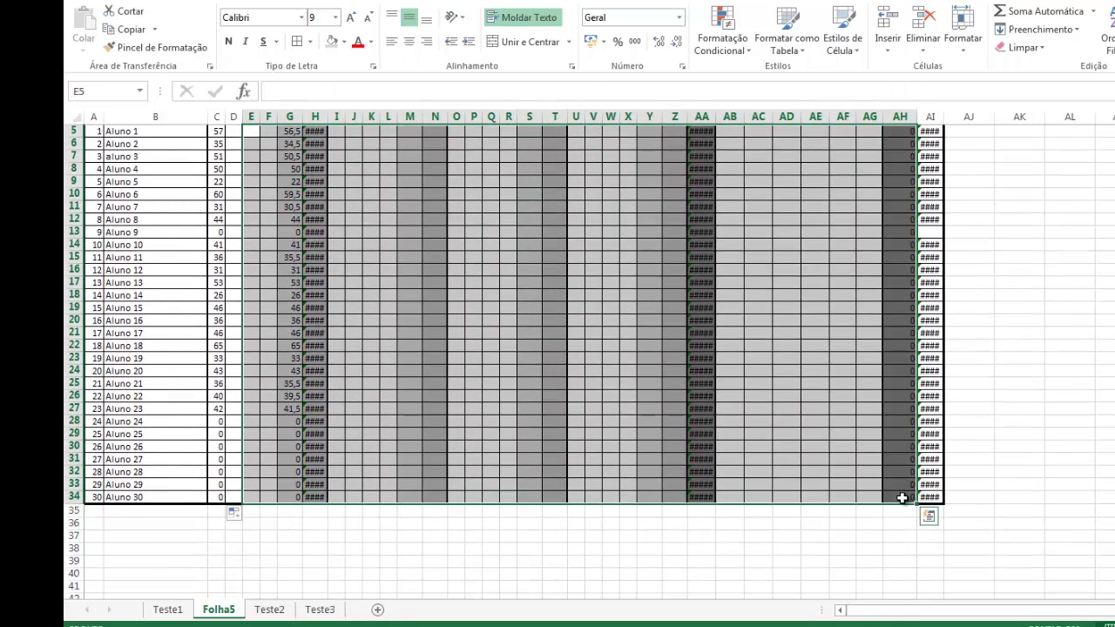
pyautogui.press('Delete')
pyautogui.scroll(2, 869, 496)
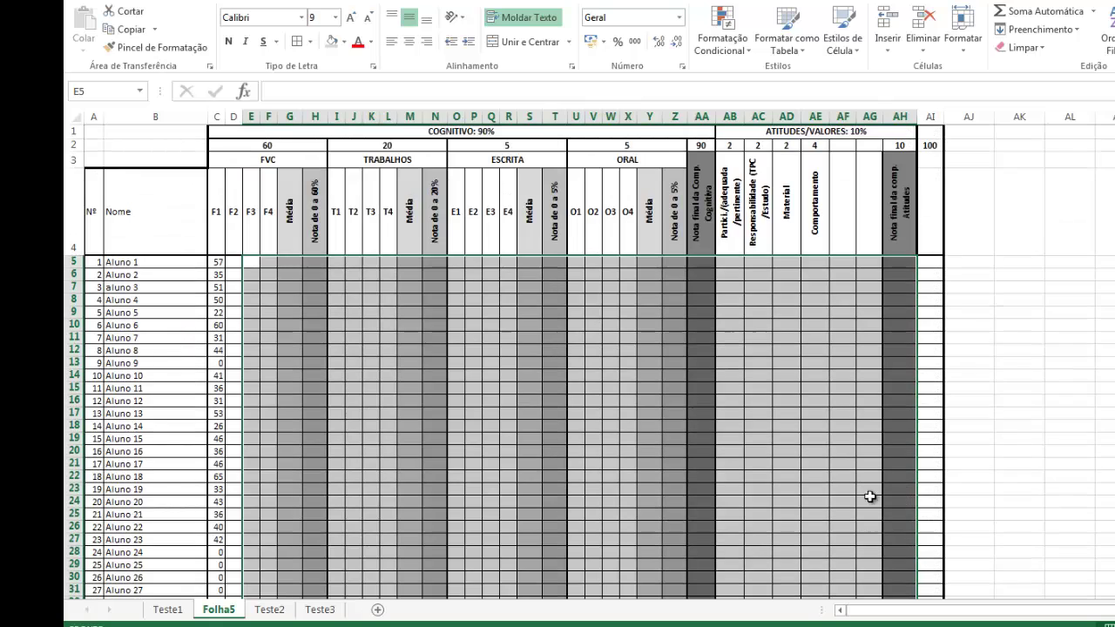
pyautogui.click(457, 436)
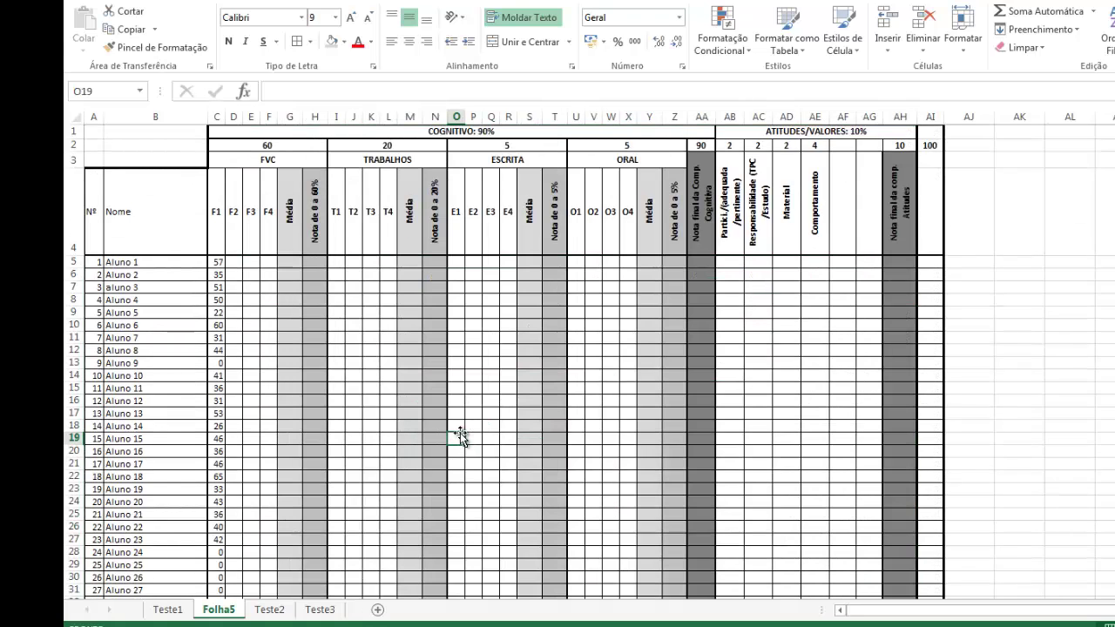
# Step: Link cell D5 under F2 to the first student's Total in cell AG3 of sheet Teste2
pyautogui.click(233, 263)
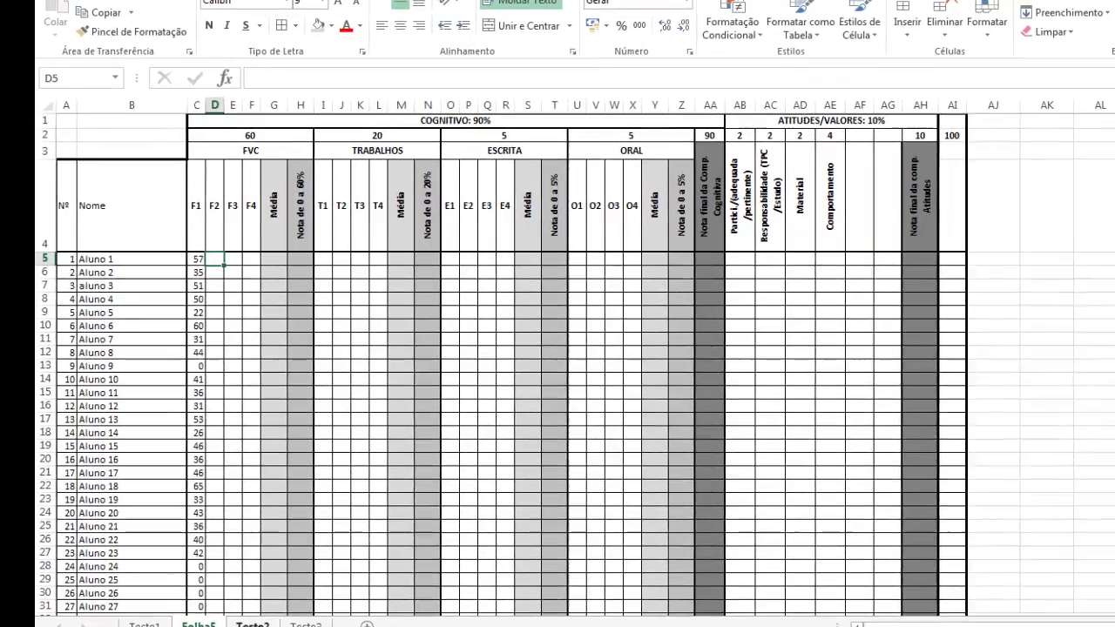
pyautogui.click(269, 609)
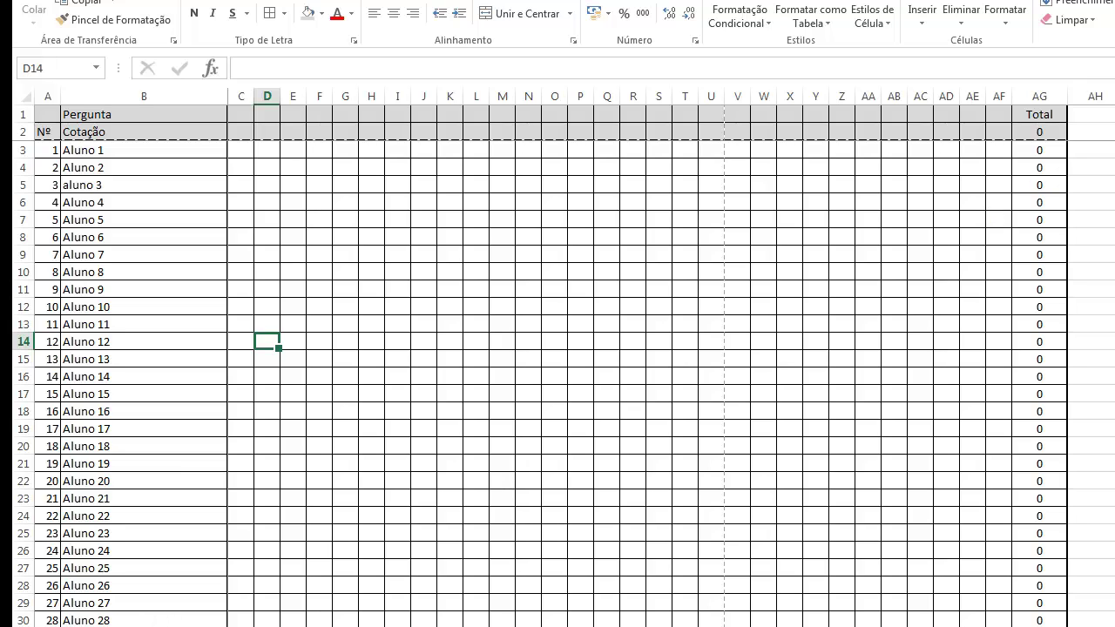
pyautogui.hotkey('ctrl', 'pagedown')
pyautogui.hotkey('ctrl', 'pagedown')
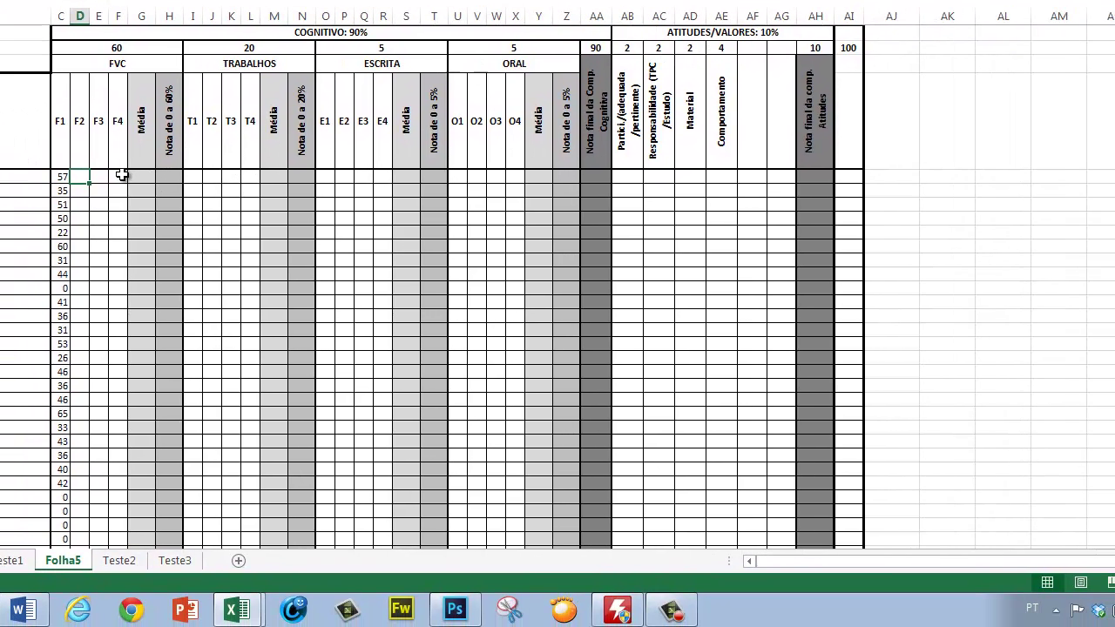
pyautogui.write('=')
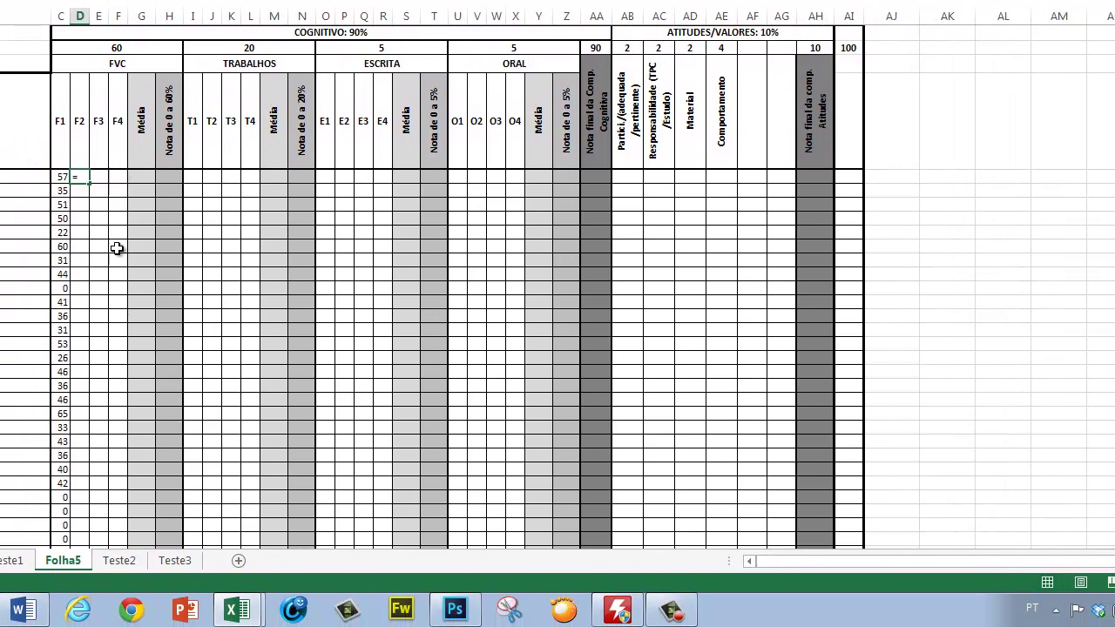
pyautogui.click(119, 560)
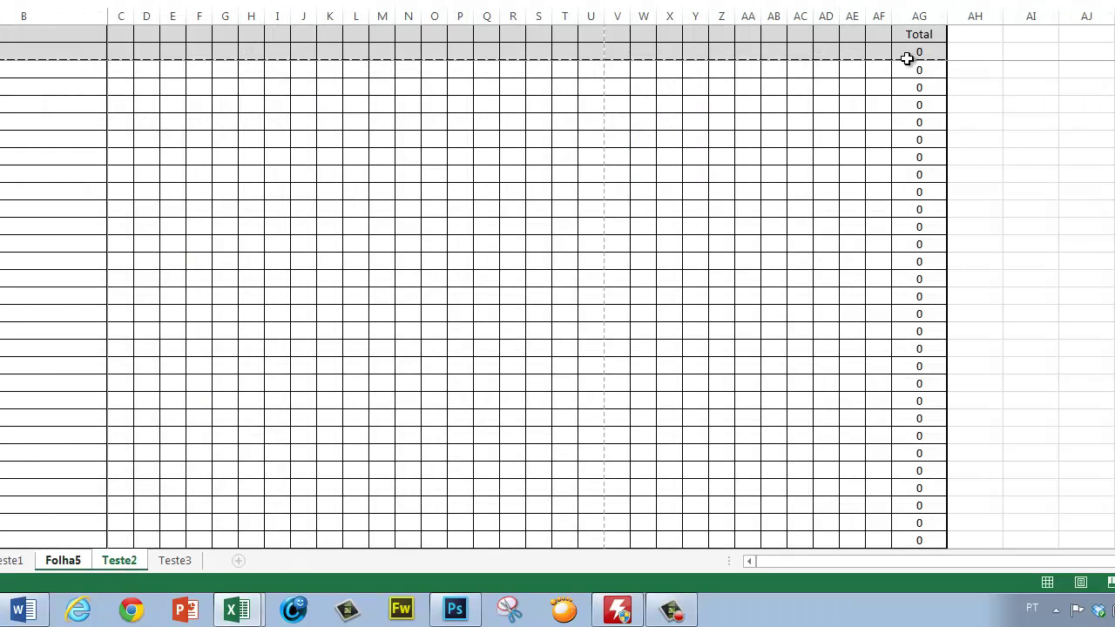
pyautogui.click(929, 68)
pyautogui.press('Return')
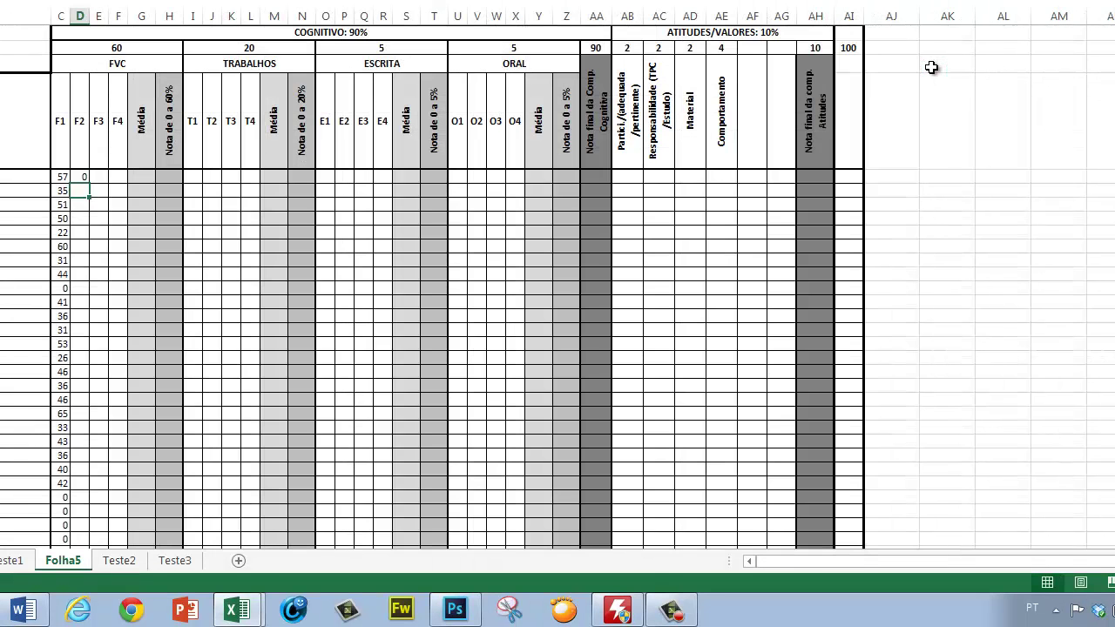
# Step: Fill the D5 link to Teste2 down through D34 without formatting
pyautogui.click(86, 179)
pyautogui.write('0')
pyautogui.press('Return')
pyautogui.moveTo(89, 185); pyautogui.dragTo(82, 446)
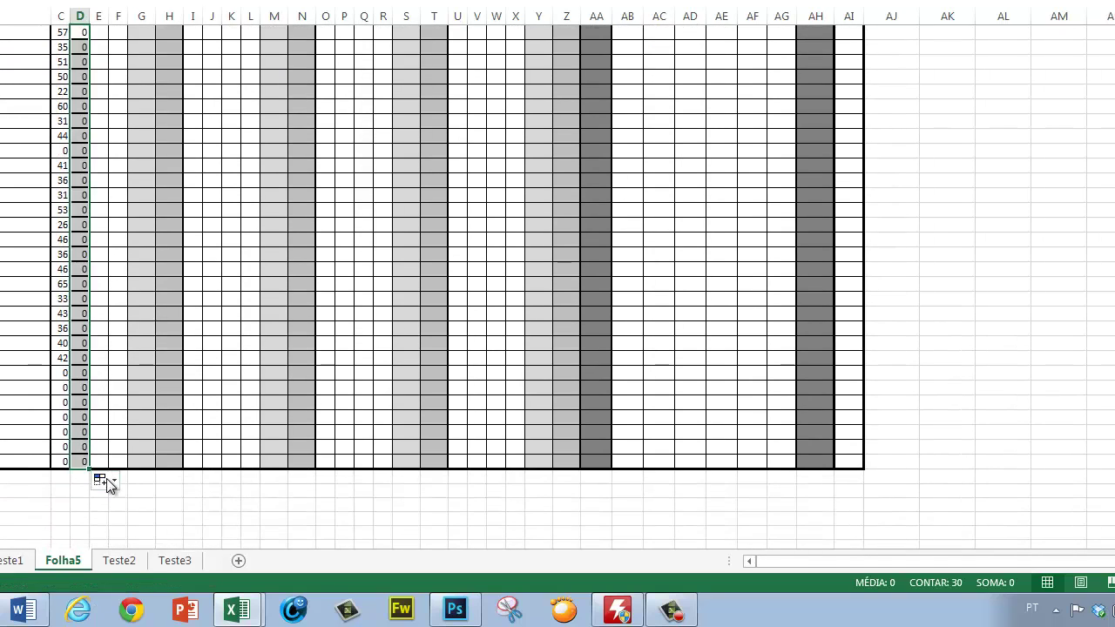
pyautogui.click(106, 477)
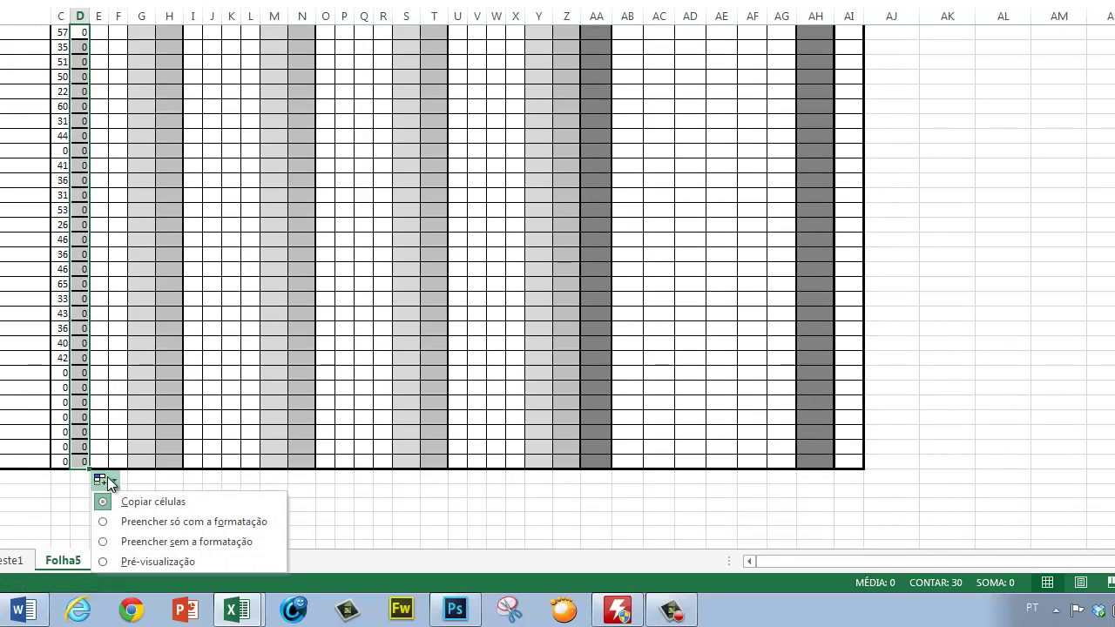
pyautogui.click(162, 541)
pyautogui.scroll(3, 134, 305)
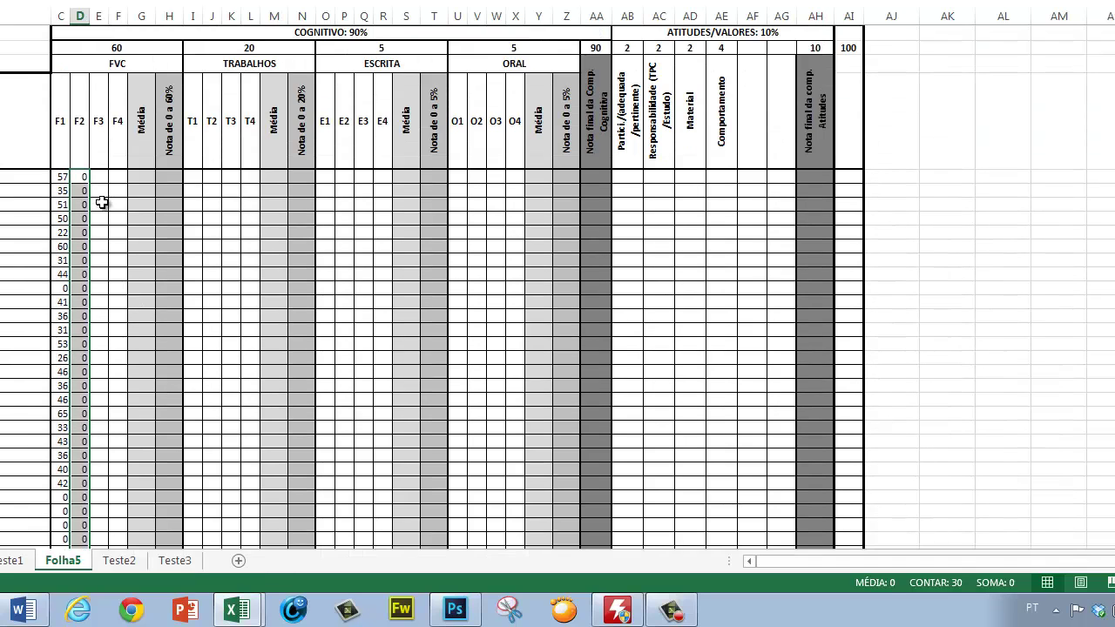
pyautogui.click(80, 176)
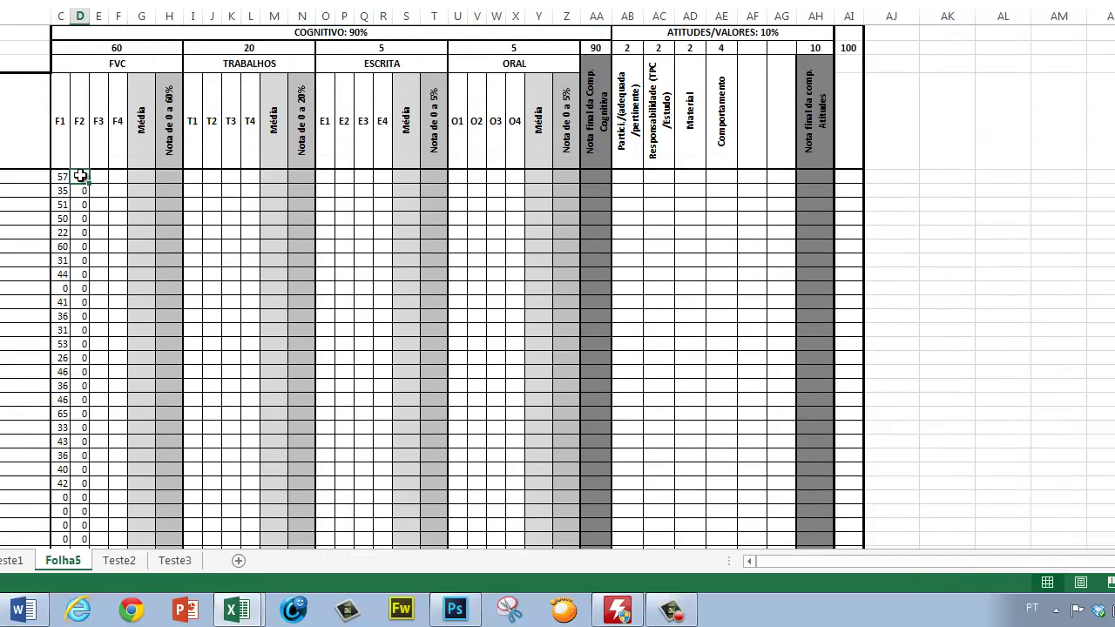
# Step: Enter the average formula =MÉDIA(C5:F5) for the first student in cell G5 of the FVC group
pyautogui.click(143, 175)
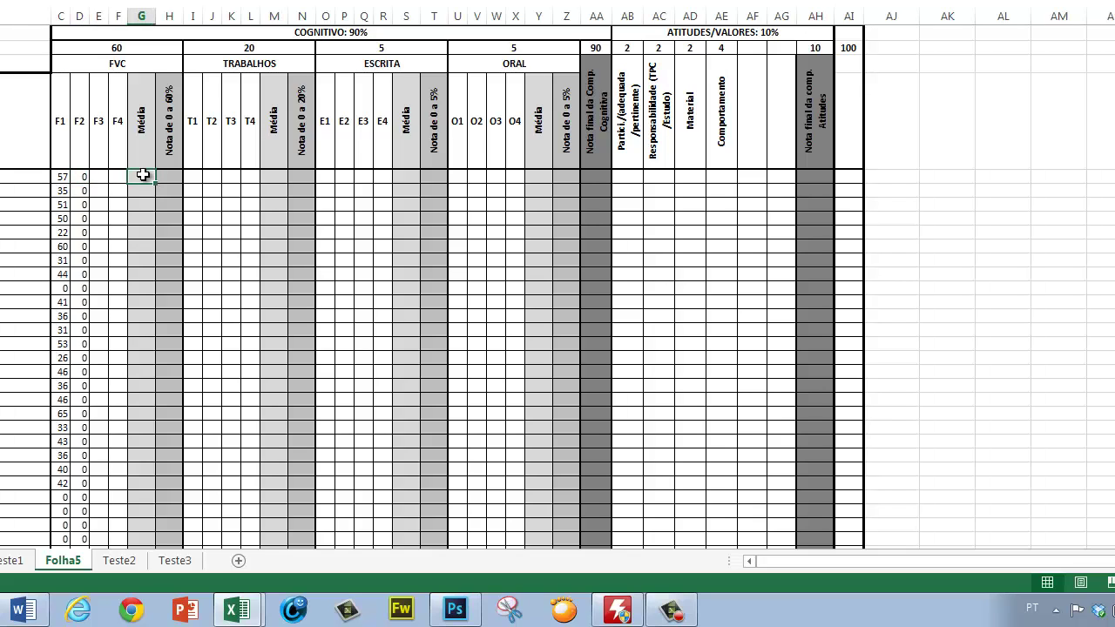
pyautogui.write('=')
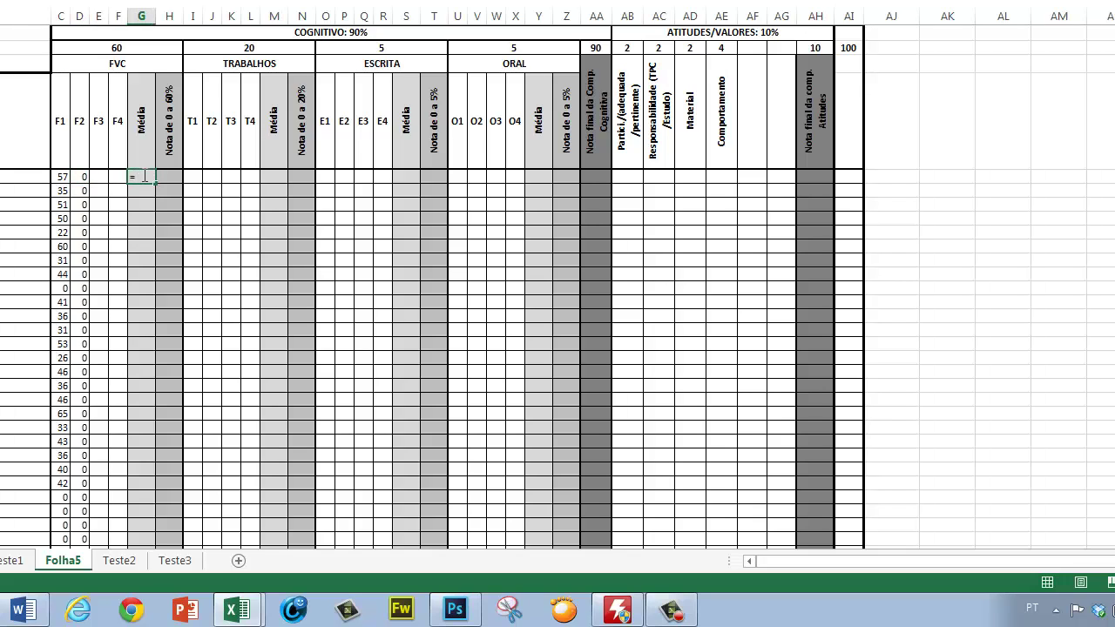
pyautogui.write('m')
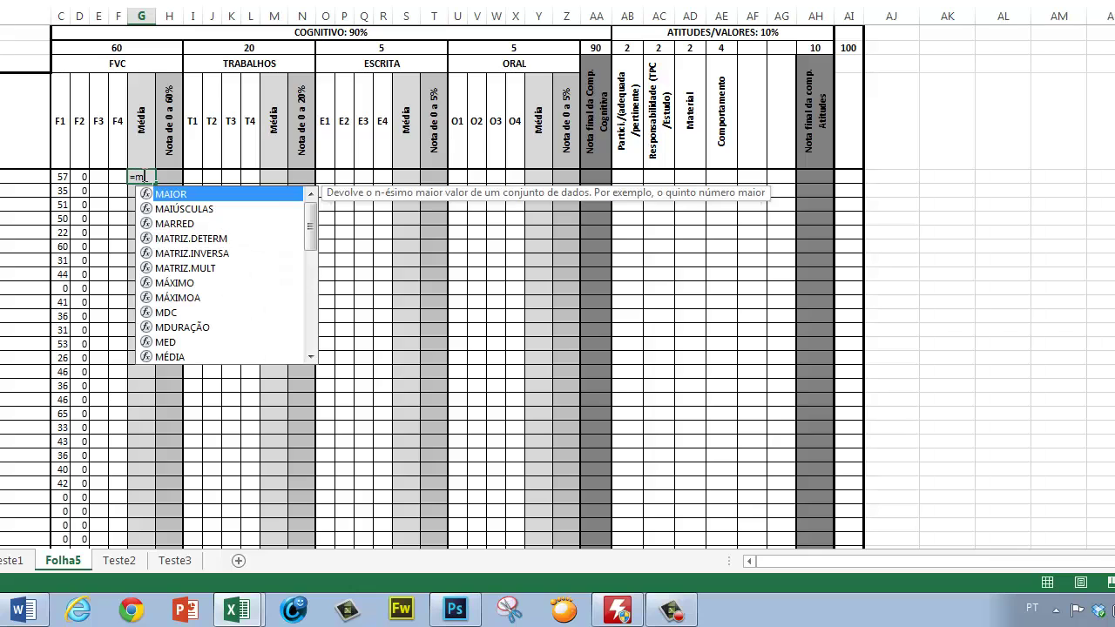
pyautogui.write('e')
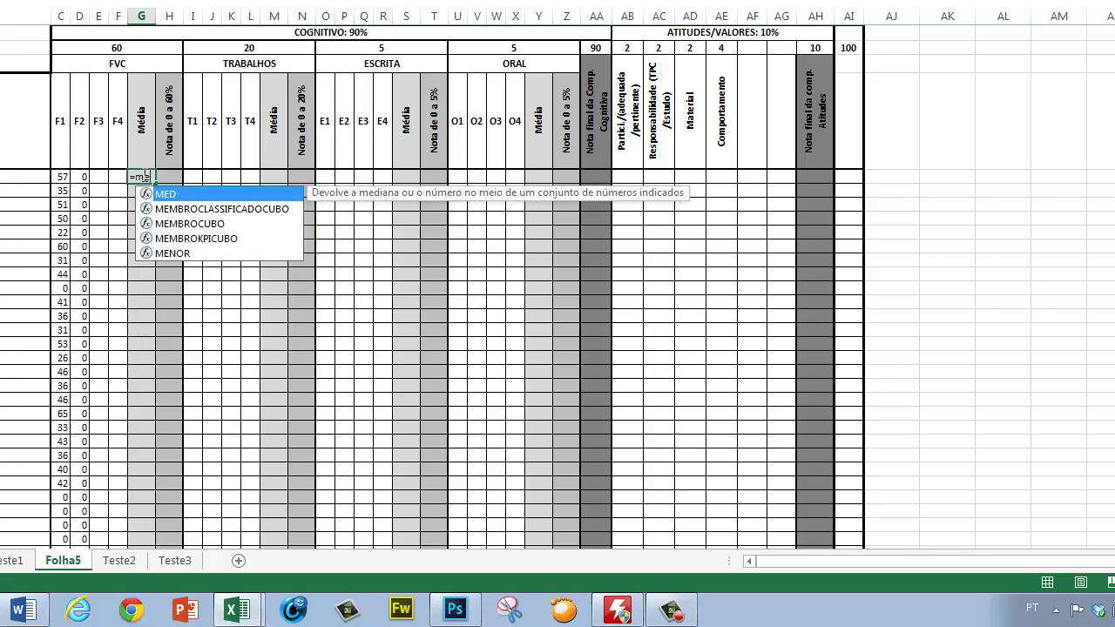
pyautogui.write('s')
pyautogui.press('BackSpace')
pyautogui.press('BackSpace')
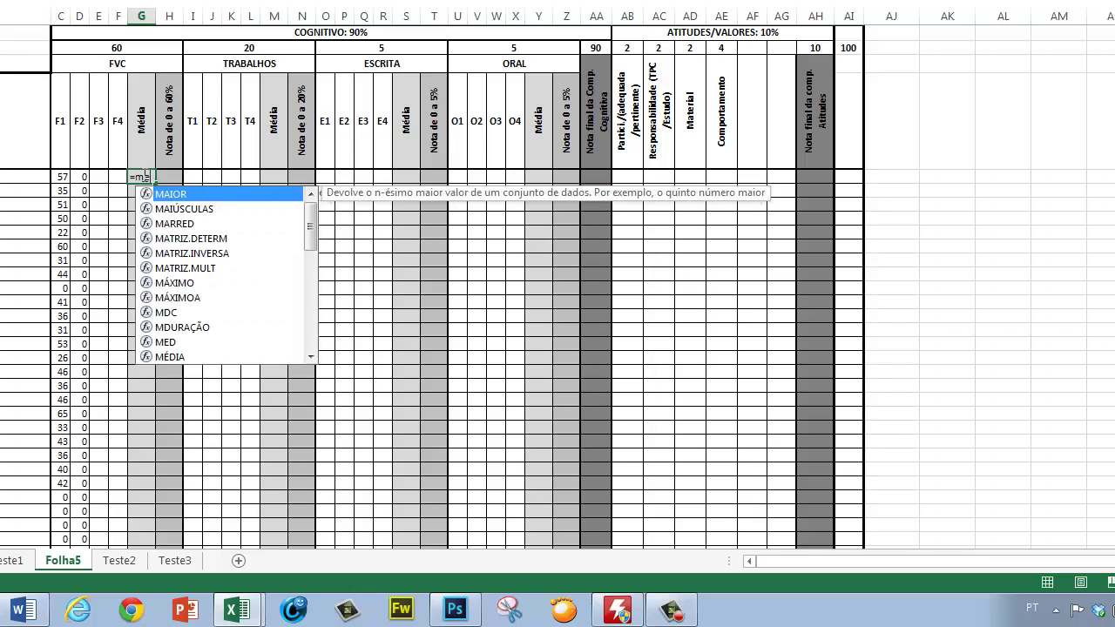
pyautogui.write('é')
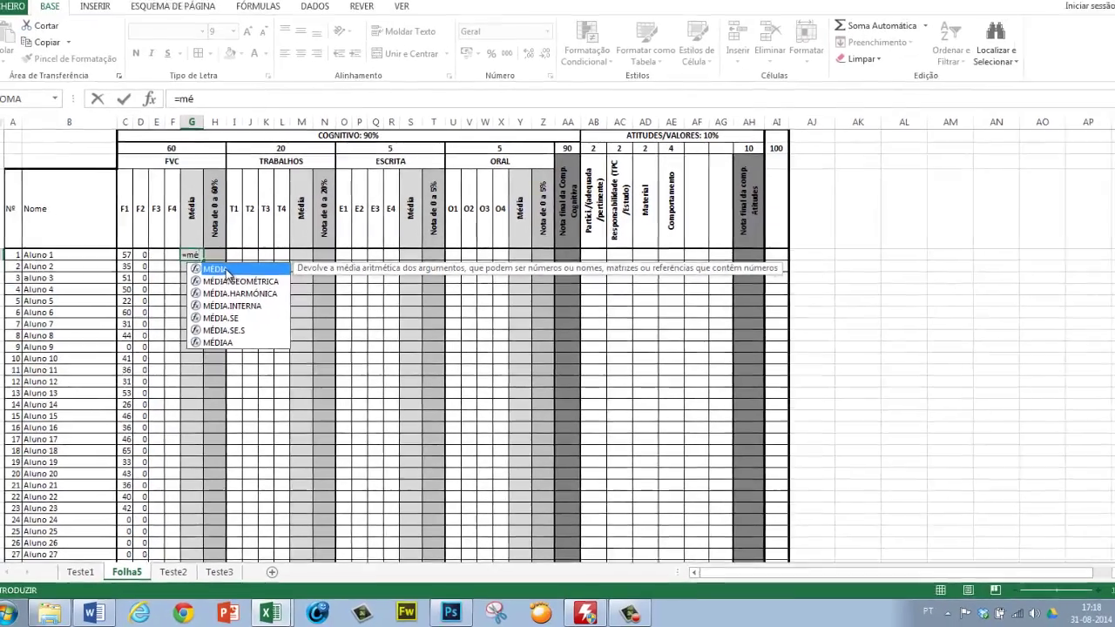
pyautogui.doubleClick(177, 198)
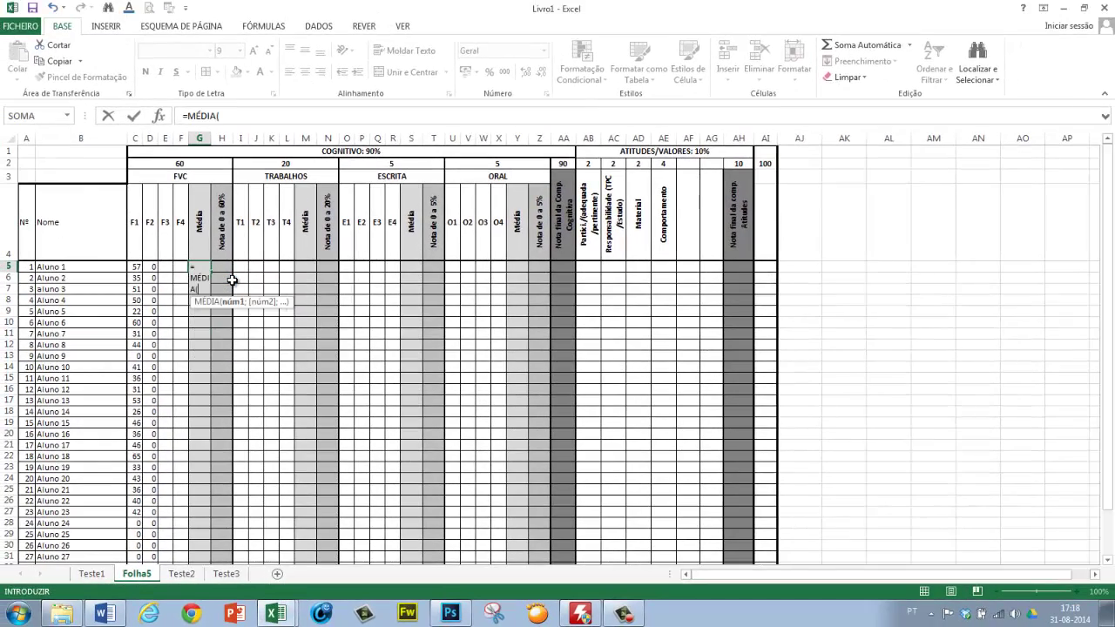
pyautogui.click(228, 116)
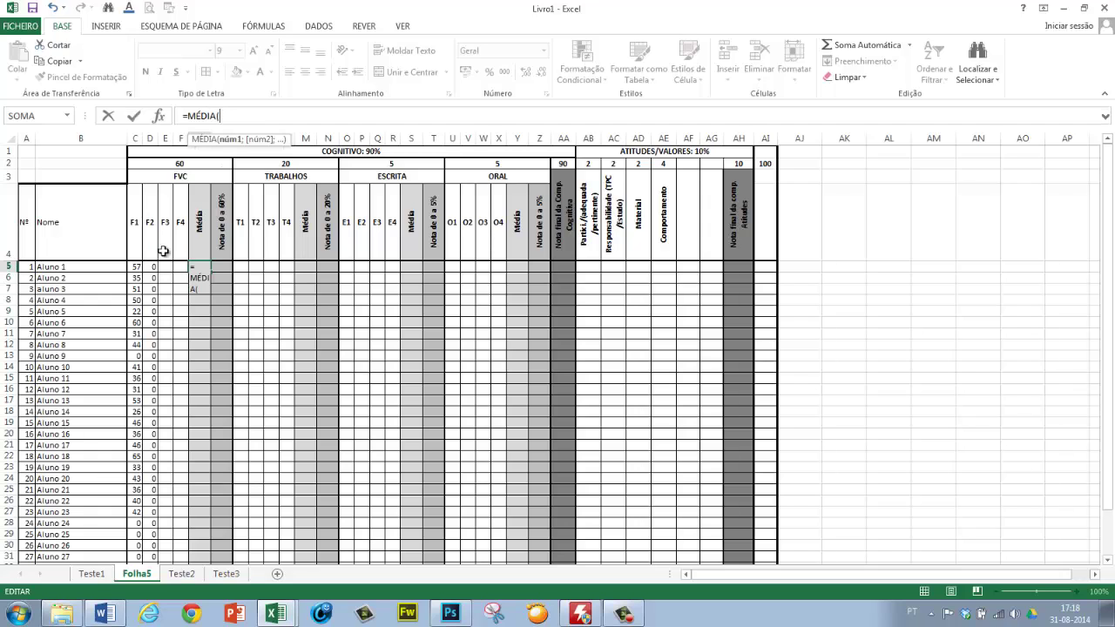
pyautogui.moveTo(133, 267); pyautogui.dragTo(177, 273)
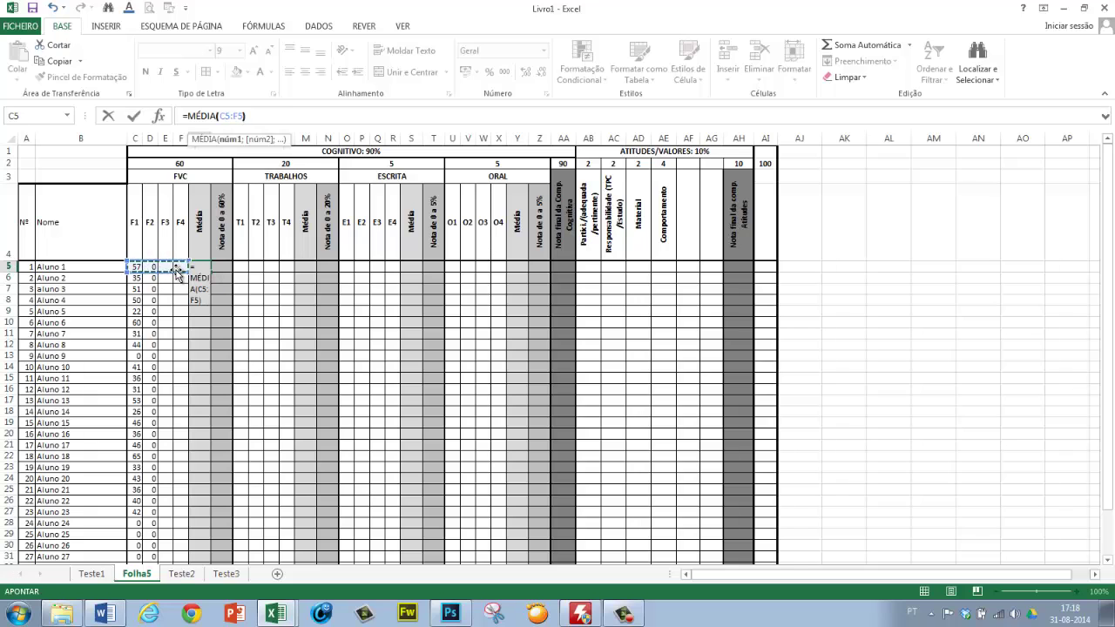
pyautogui.write(')')
pyautogui.press('Return')
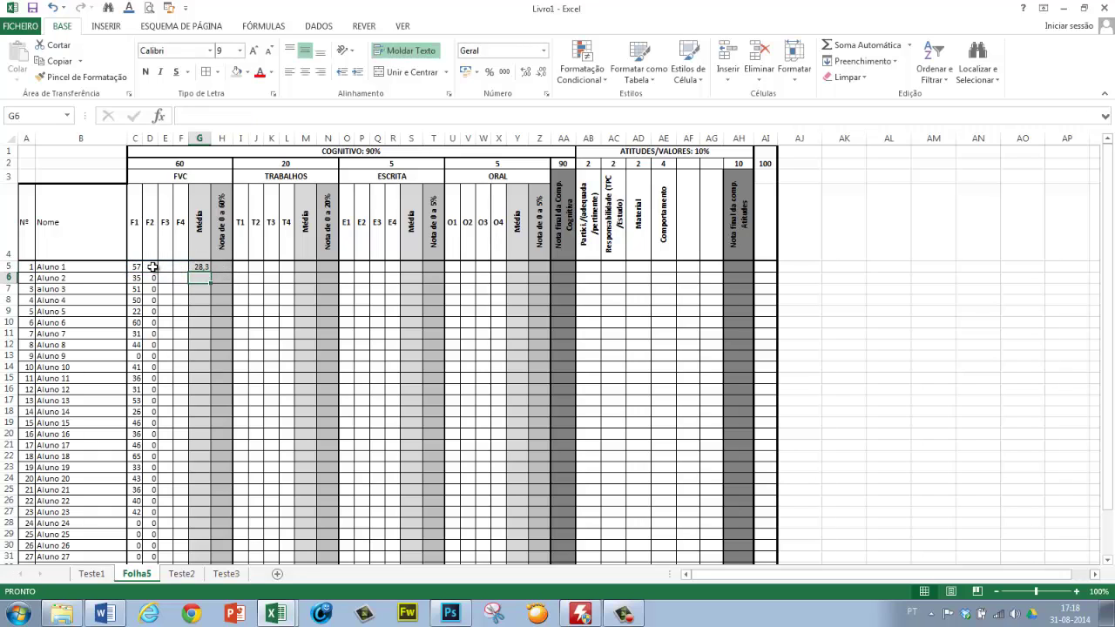
# Step: Clear the F2 test values from D5 down the student rows and widen column C slightly
pyautogui.click(153, 268)
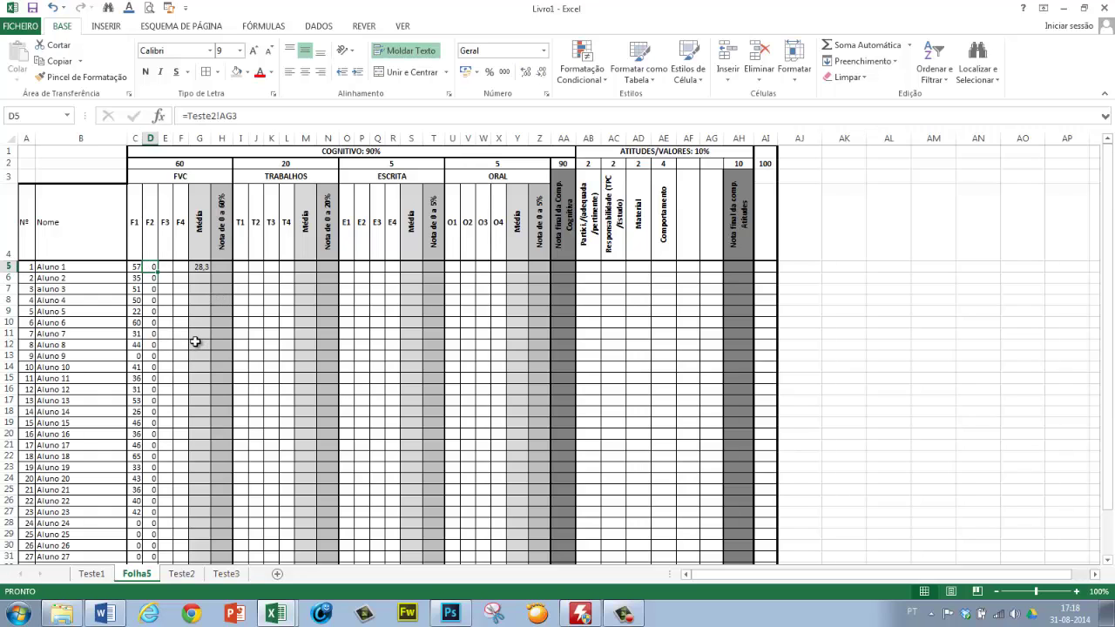
pyautogui.press('Delete')
pyautogui.moveTo(150, 266); pyautogui.dragTo(149, 473)
pyautogui.press('Delete')
pyautogui.scroll(2, 149, 477)
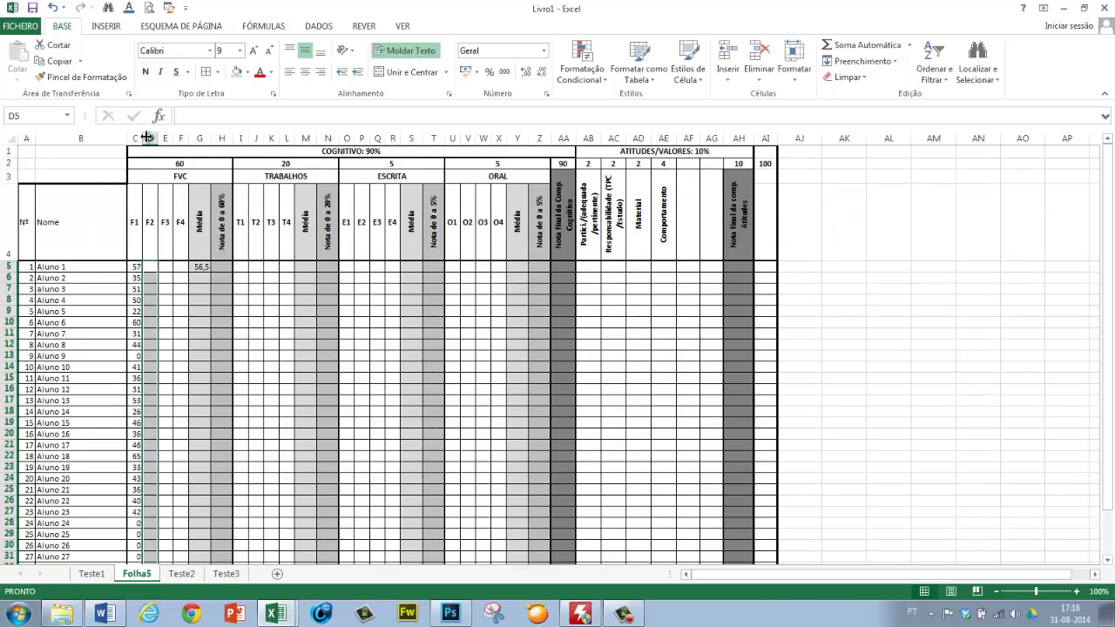
pyautogui.moveTo(144, 138); pyautogui.dragTo(156, 137)
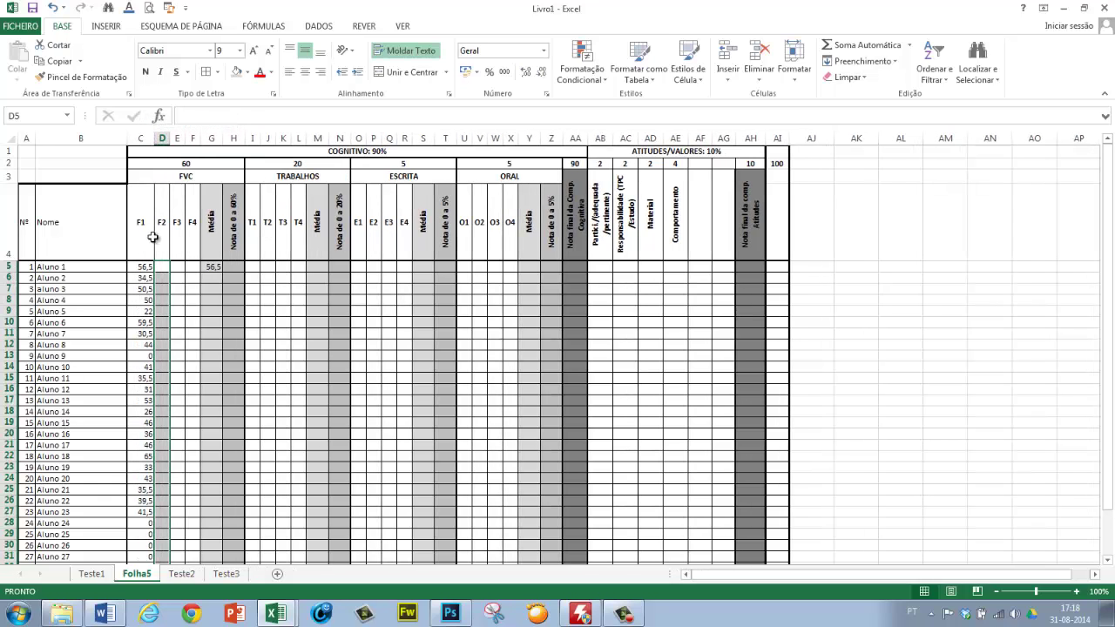
# Step: Enter a trial score of 0 in D5 under F2 to test the average, and clear it again
pyautogui.click(163, 266)
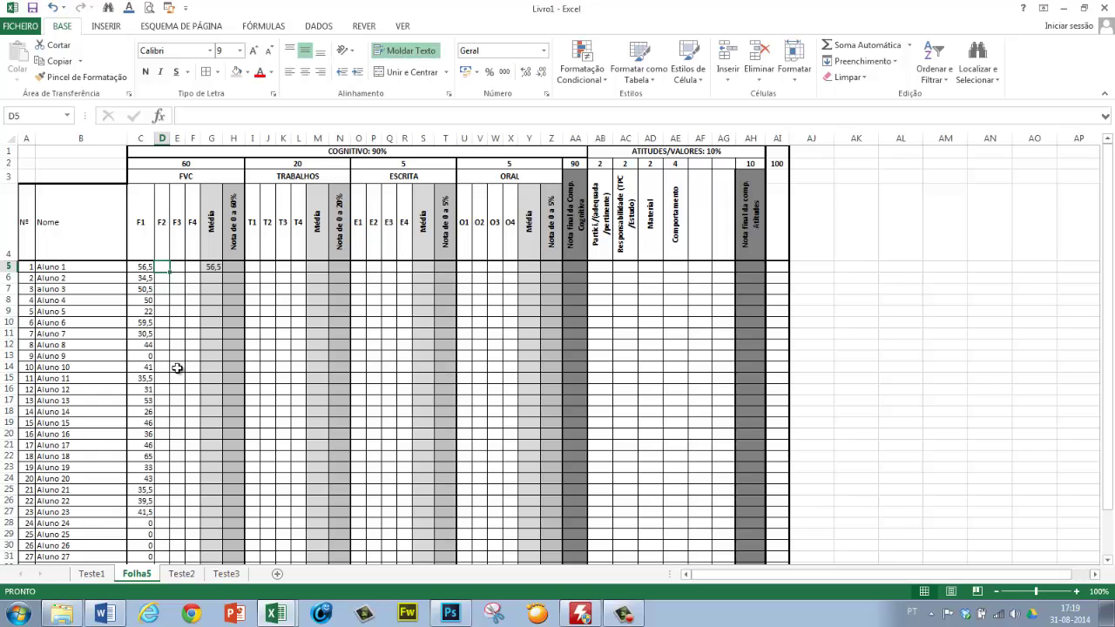
pyautogui.write('0')
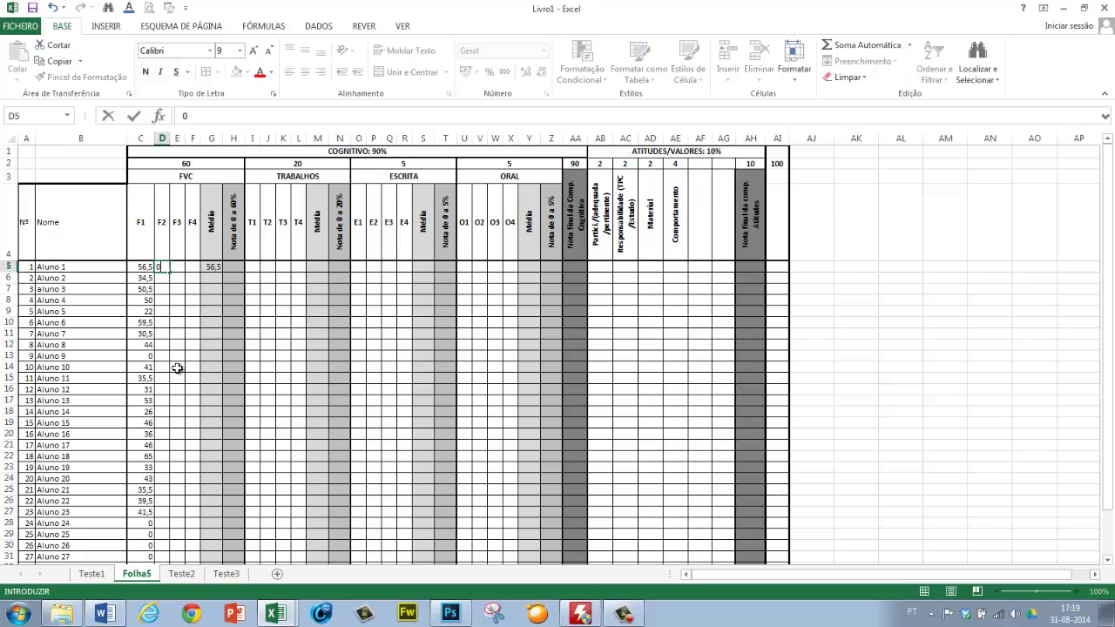
pyautogui.press('Return')
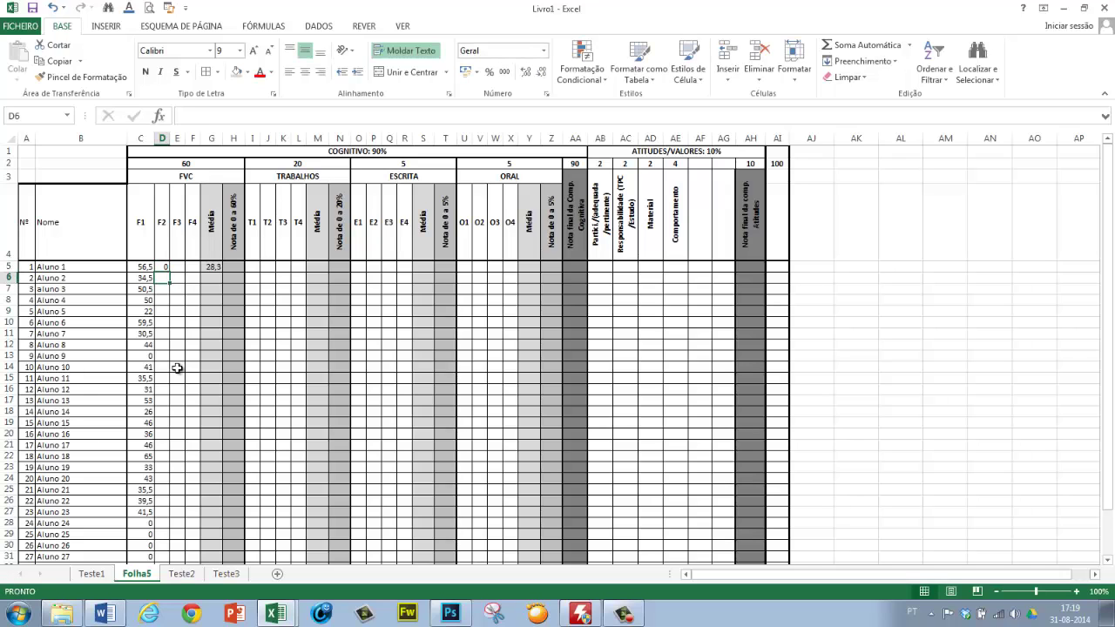
pyautogui.click(164, 268)
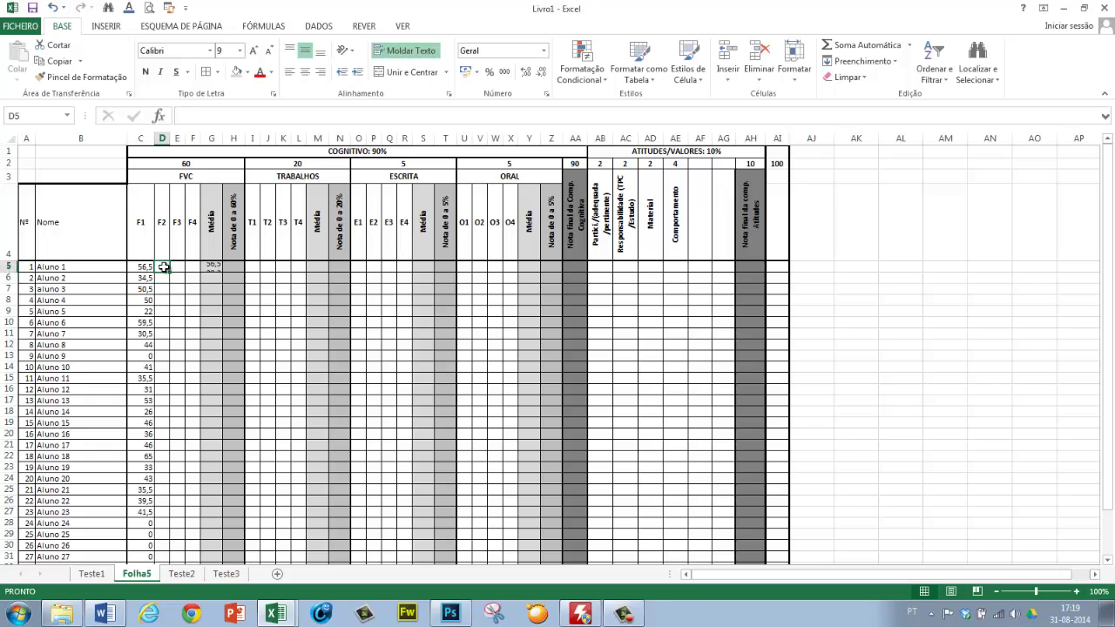
# Step: Select the first student's average in G5, switch to the Photoshop sketch and handwrite 100% — 60% in the blank area below the diagram
pyautogui.click(238, 267)
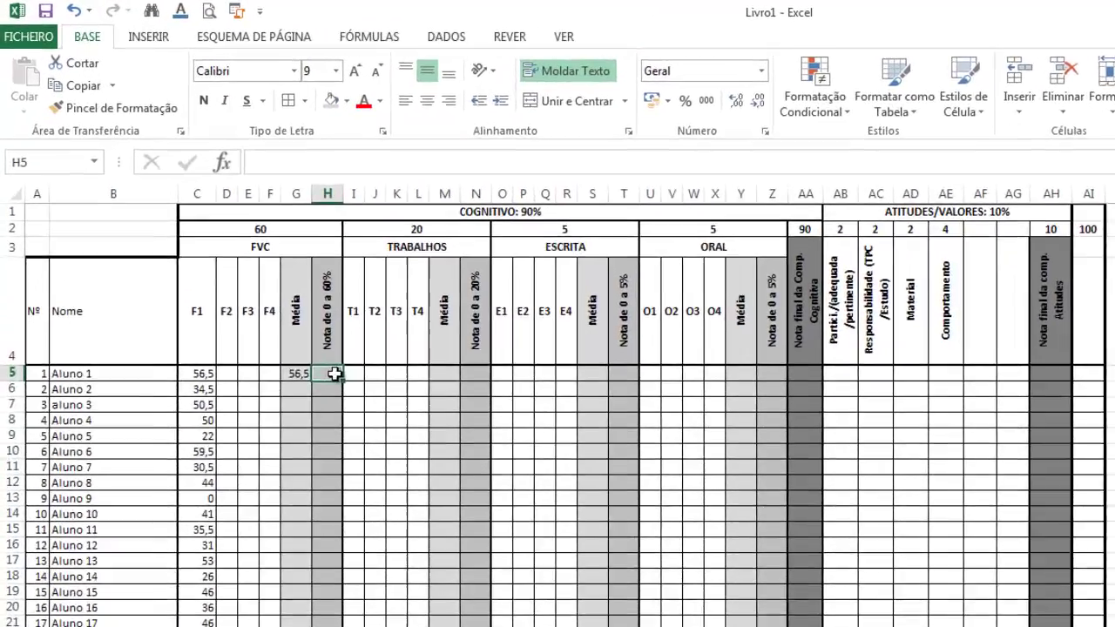
pyautogui.scroll(5, 390, 436)
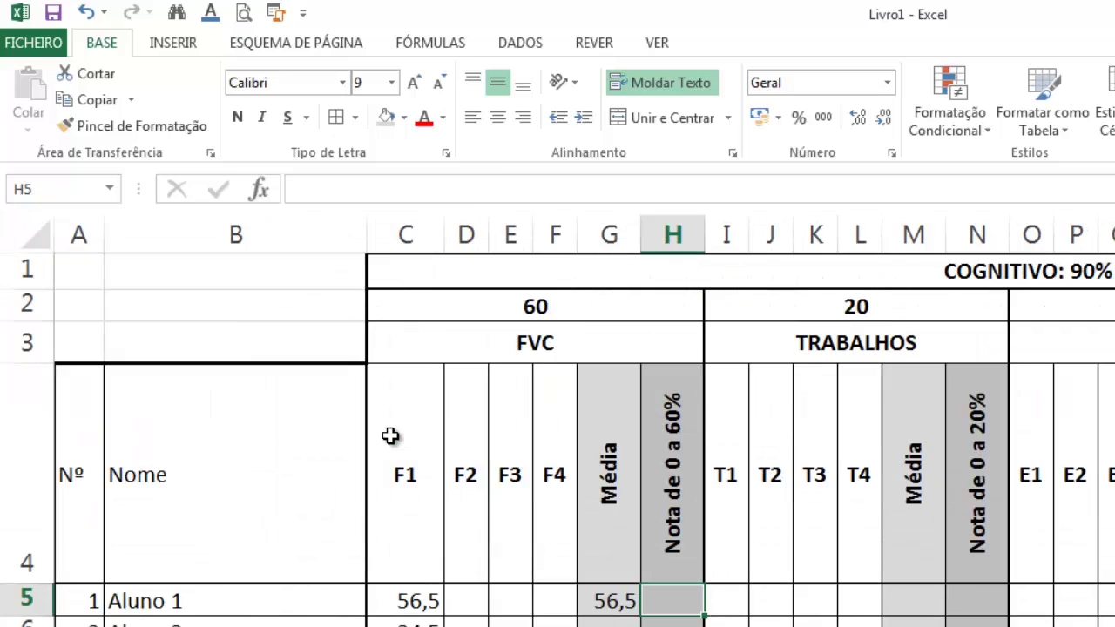
pyautogui.click(627, 602)
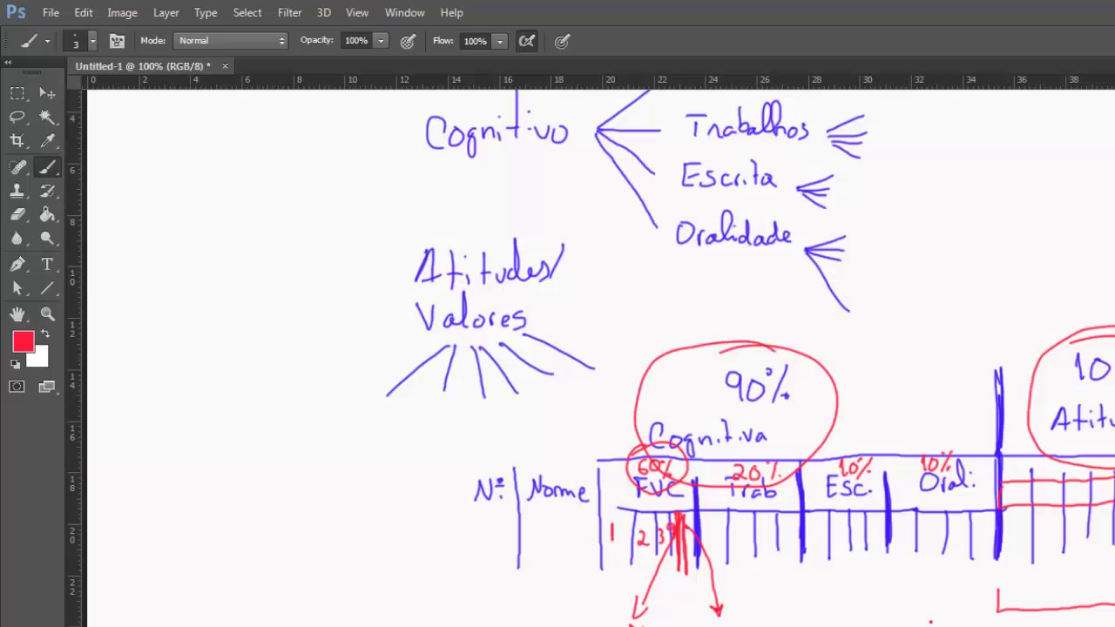
pyautogui.scroll(-10, 672, 622)
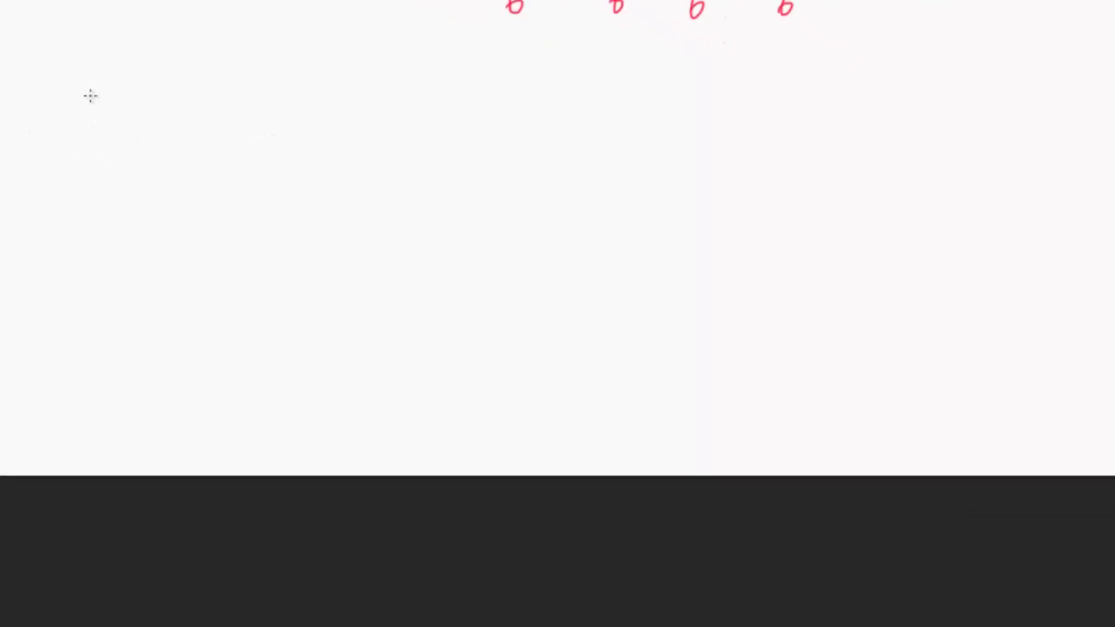
pyautogui.moveTo(58, 59)
pyautogui.mouseDown()
pyautogui.moveTo(55, 80)
pyautogui.moveTo(75, 61)
pyautogui.mouseUp()
pyautogui.moveTo(94, 63)
pyautogui.mouseDown()
pyautogui.moveTo(110, 66)
pyautogui.moveTo(111, 87)
pyautogui.moveTo(174, 75)
pyautogui.moveTo(304, 79)
pyautogui.moveTo(340, 65)
pyautogui.moveTo(361, 88)
pyautogui.moveTo(374, 85)
pyautogui.mouseUp()
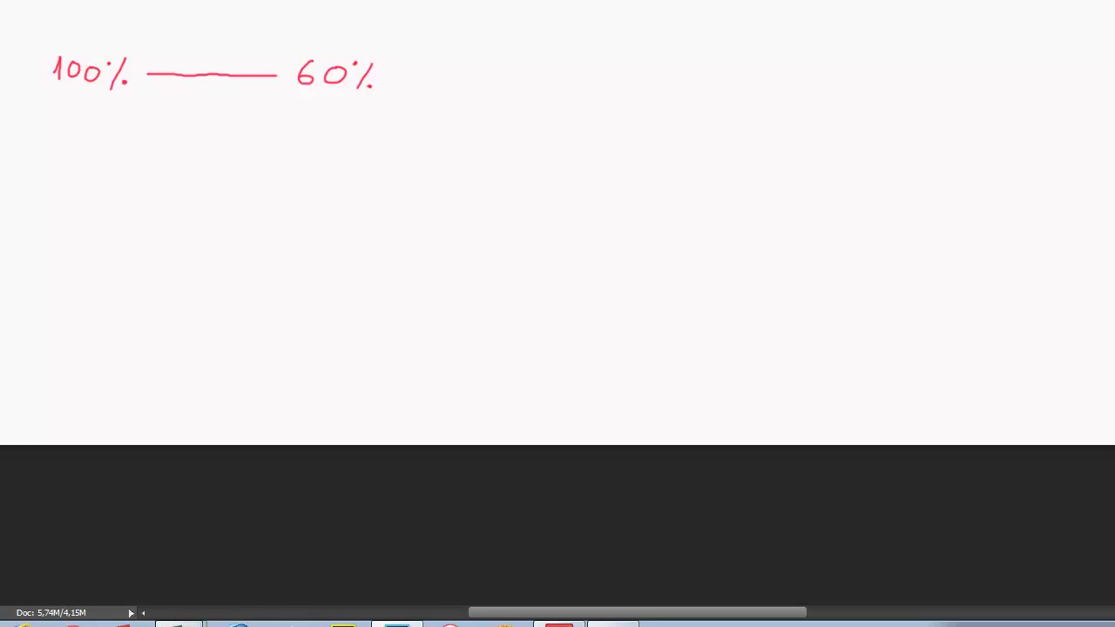
# Step: Check the average in Excel, return to Photoshop and handwrite 56,5% — x under the first row, with a cross between the rows
pyautogui.click(285, 559)
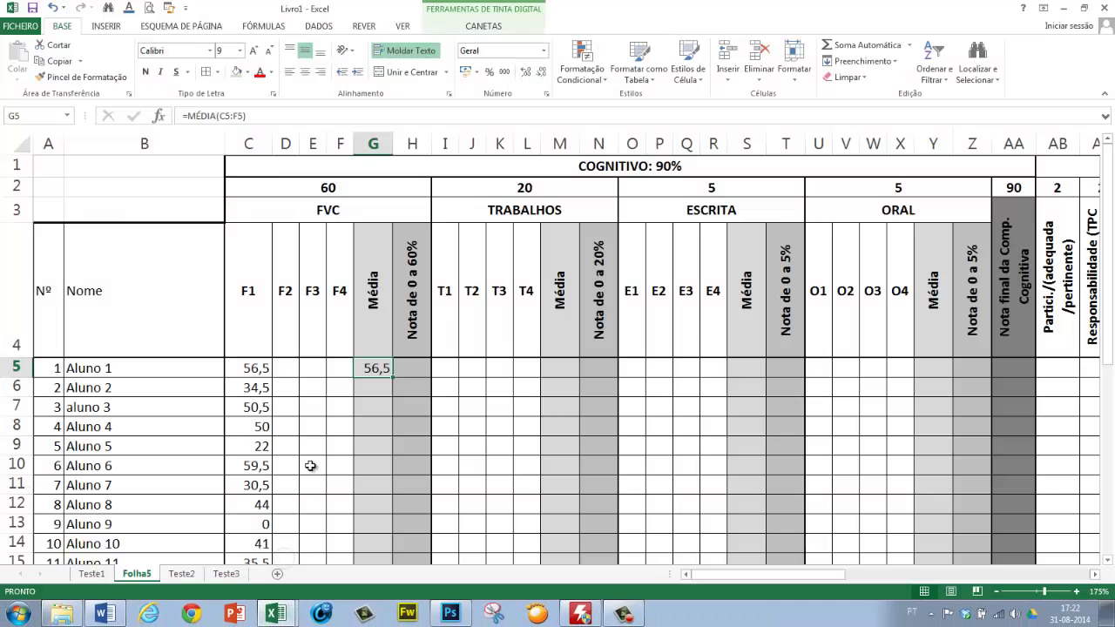
pyautogui.click(1063, 8)
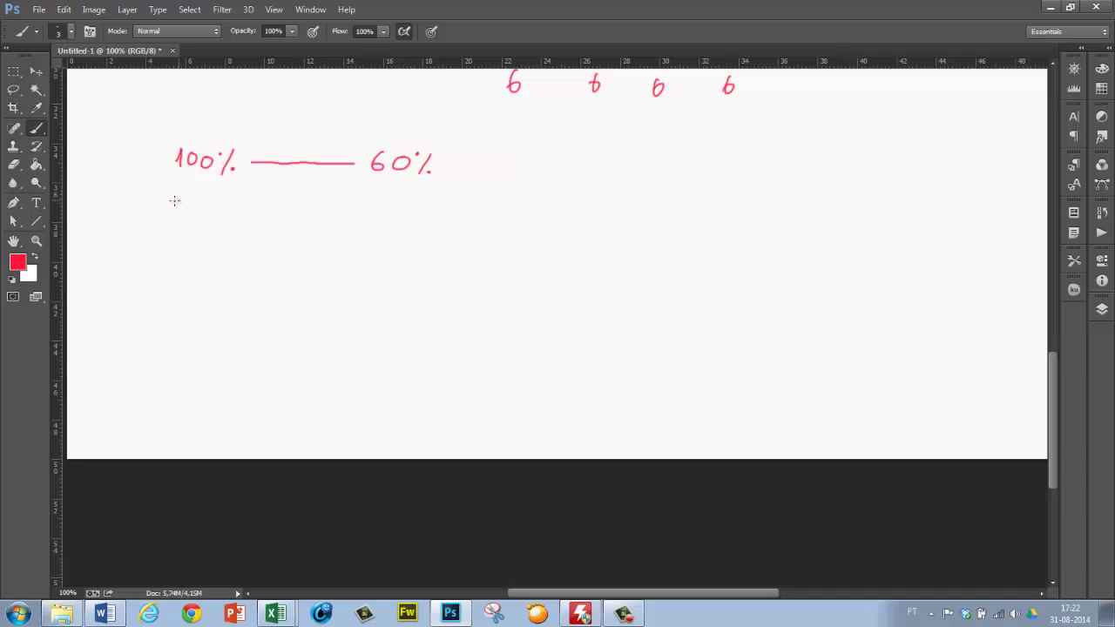
pyautogui.moveTo(174, 200)
pyautogui.mouseDown()
pyautogui.moveTo(173, 215)
pyautogui.moveTo(191, 203)
pyautogui.moveTo(207, 216)
pyautogui.mouseUp()
pyautogui.moveTo(210, 202)
pyautogui.mouseDown()
pyautogui.moveTo(230, 218)
pyautogui.moveTo(406, 221)
pyautogui.mouseUp()
pyautogui.moveTo(279, 202)
pyautogui.mouseDown()
pyautogui.moveTo(331, 184)
pyautogui.moveTo(324, 202)
pyautogui.mouseUp()
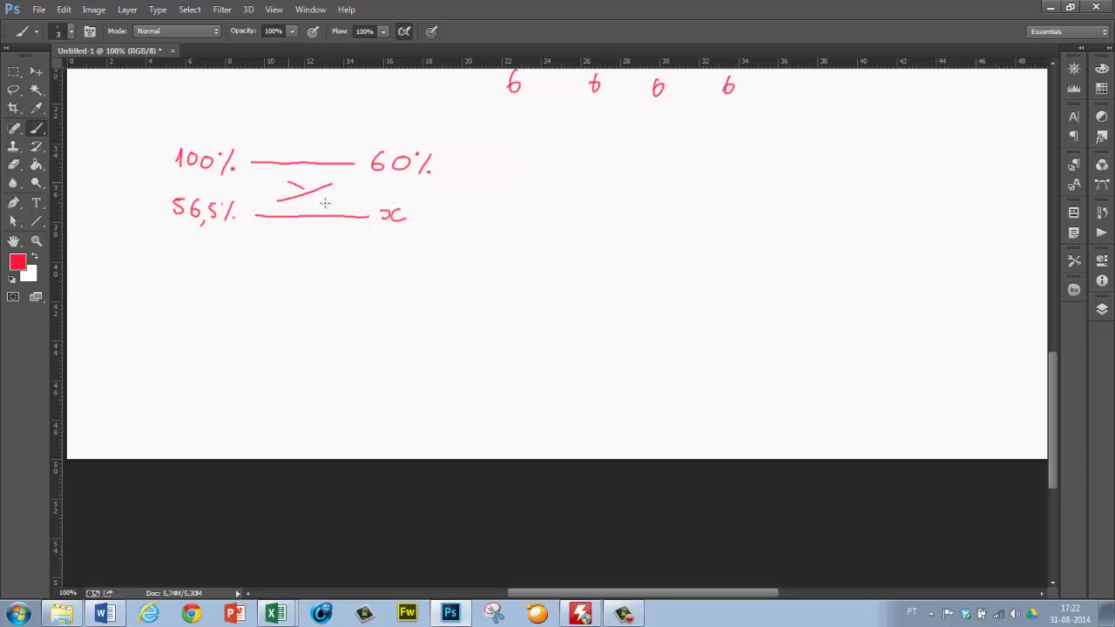
# Step: Handwrite the fraction x = 56,5 × 16 over 100 beside the proportion
pyautogui.moveTo(565, 186)
pyautogui.mouseDown()
pyautogui.moveTo(568, 199)
pyautogui.moveTo(593, 189)
pyautogui.mouseUp()
pyautogui.moveTo(584, 199); pyautogui.dragTo(787, 188)
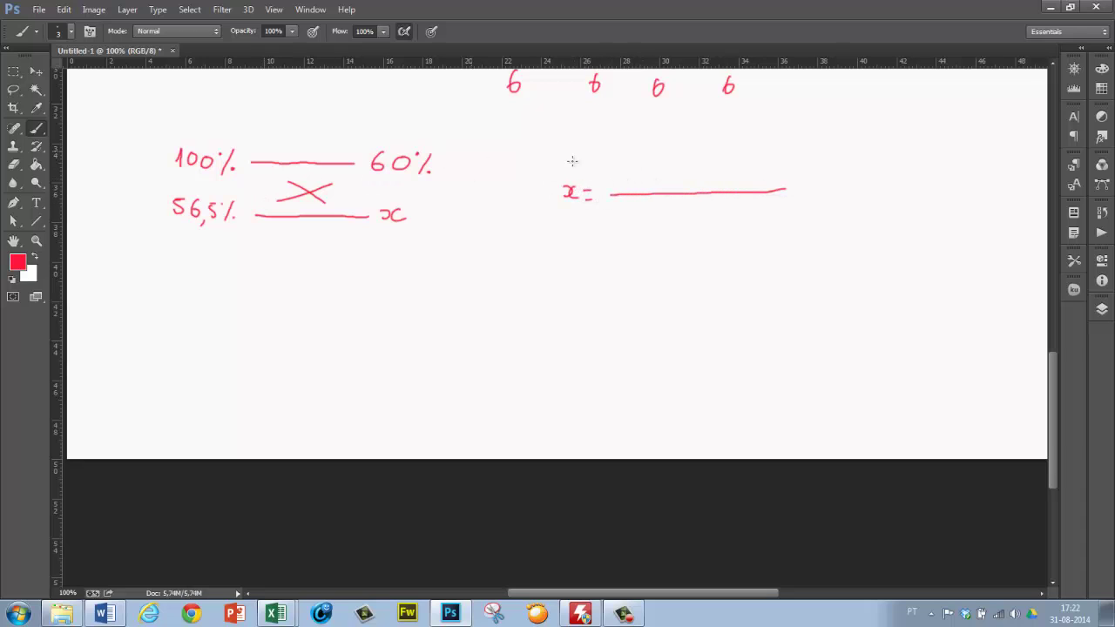
pyautogui.moveTo(618, 177); pyautogui.dragTo(619, 187)
pyautogui.moveTo(618, 176); pyautogui.dragTo(635, 181)
pyautogui.moveTo(648, 183); pyautogui.dragTo(713, 187)
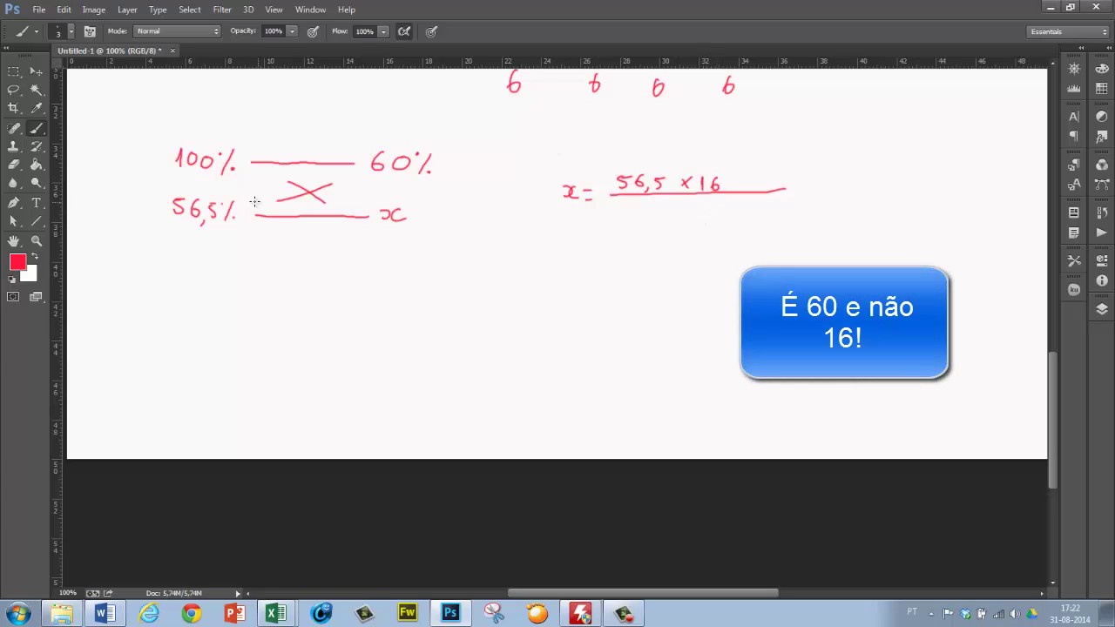
pyautogui.moveTo(624, 224)
pyautogui.mouseDown()
pyautogui.moveTo(625, 238)
pyautogui.moveTo(651, 227)
pyautogui.mouseUp()
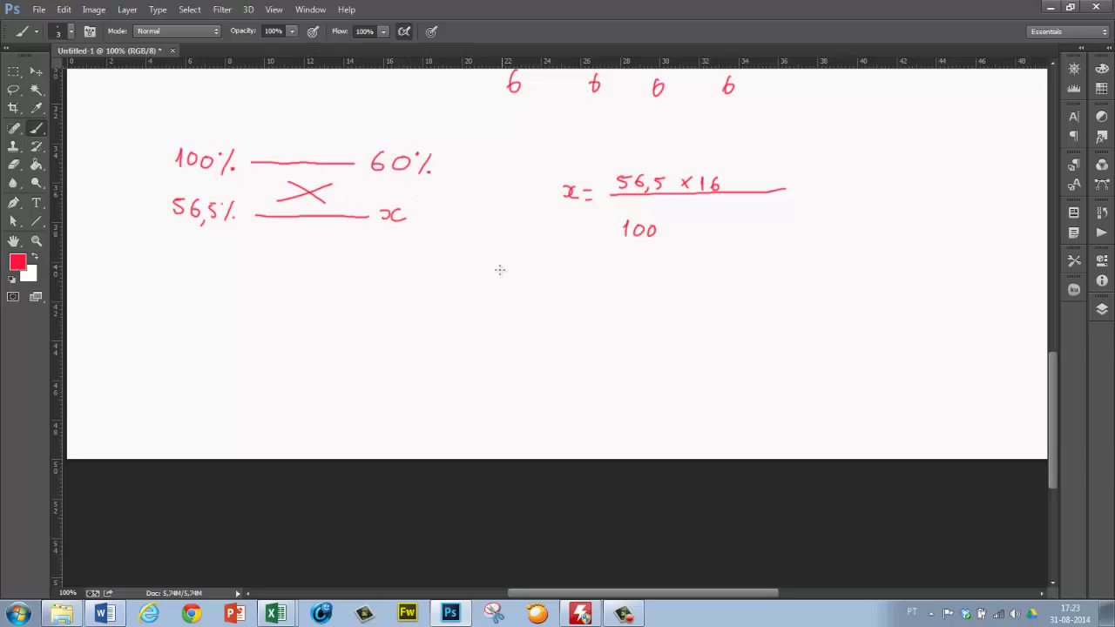
# Step: Handwrite the start of a one-line formula, = 56,5 *, below the fraction and write 60 over the 16 in the numerator
pyautogui.moveTo(485, 287); pyautogui.dragTo(495, 293)
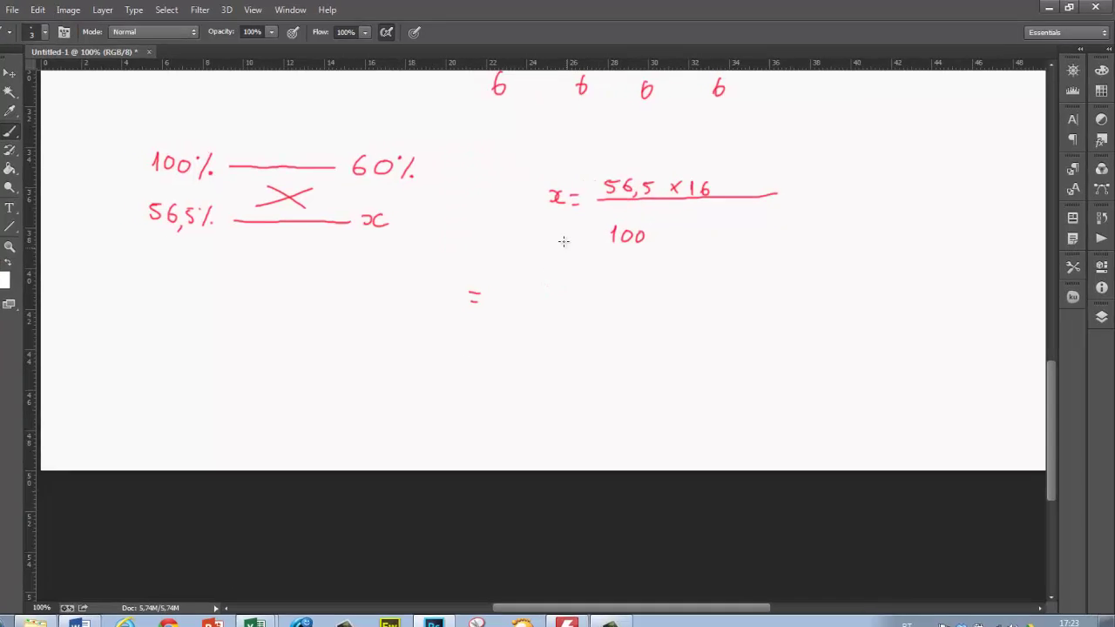
pyautogui.click(538, 279)
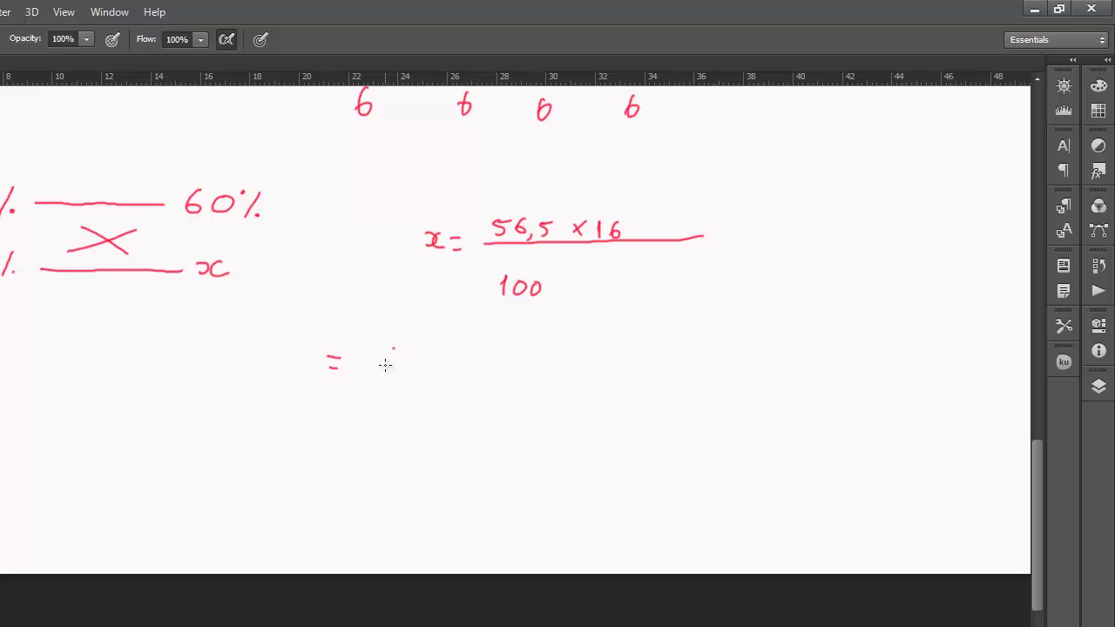
pyautogui.moveTo(389, 350)
pyautogui.mouseDown()
pyautogui.moveTo(387, 367)
pyautogui.moveTo(403, 352)
pyautogui.moveTo(426, 372)
pyautogui.mouseUp()
pyautogui.moveTo(434, 352); pyautogui.dragTo(432, 370)
pyautogui.moveTo(435, 351)
pyautogui.mouseDown()
pyautogui.moveTo(465, 363)
pyautogui.moveTo(455, 363)
pyautogui.mouseUp()
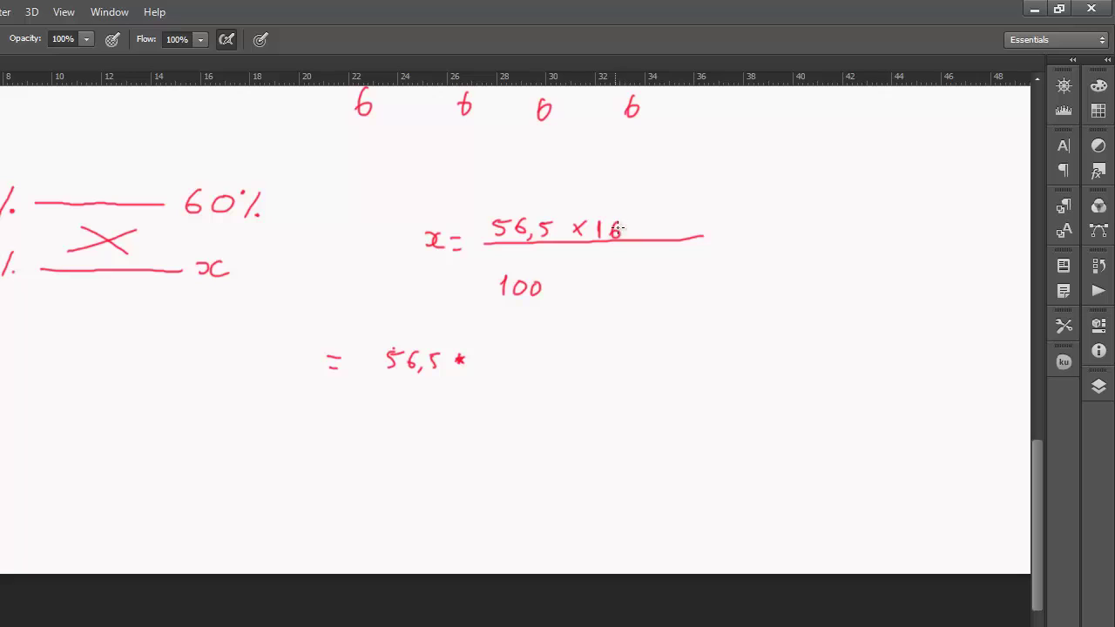
pyautogui.moveTo(606, 216)
pyautogui.mouseDown()
pyautogui.moveTo(599, 233)
pyautogui.moveTo(621, 232)
pyautogui.moveTo(624, 220)
pyautogui.mouseUp()
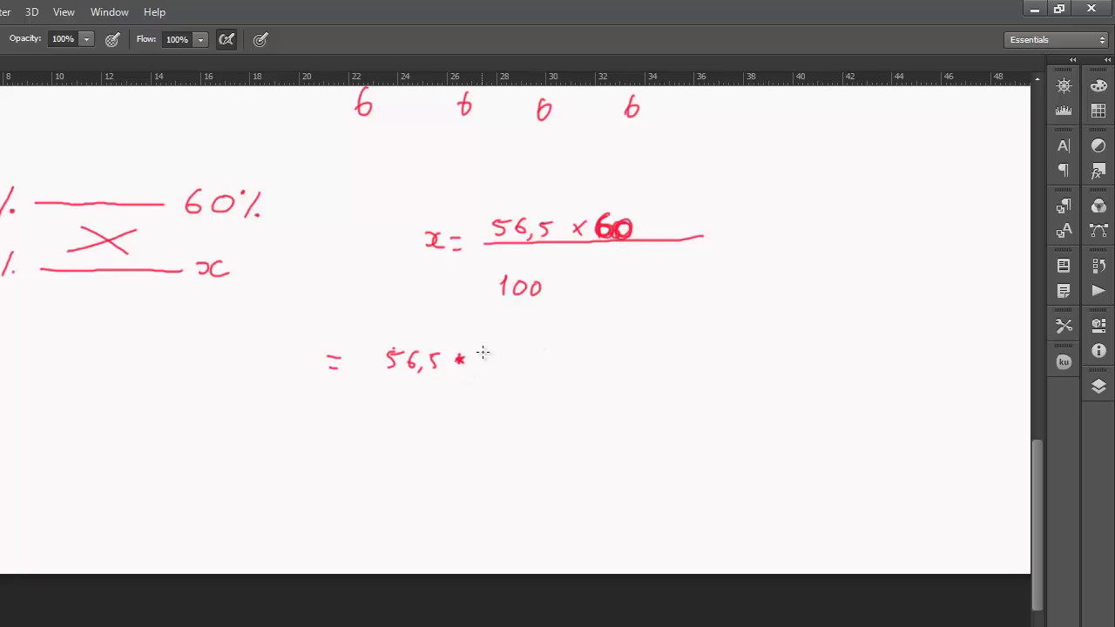
# Step: Complete the handwritten formula as = (56,5*60)/100 and switch back to Excel
pyautogui.moveTo(483, 351); pyautogui.dragTo(490, 375)
pyautogui.moveTo(384, 336); pyautogui.dragTo(381, 377)
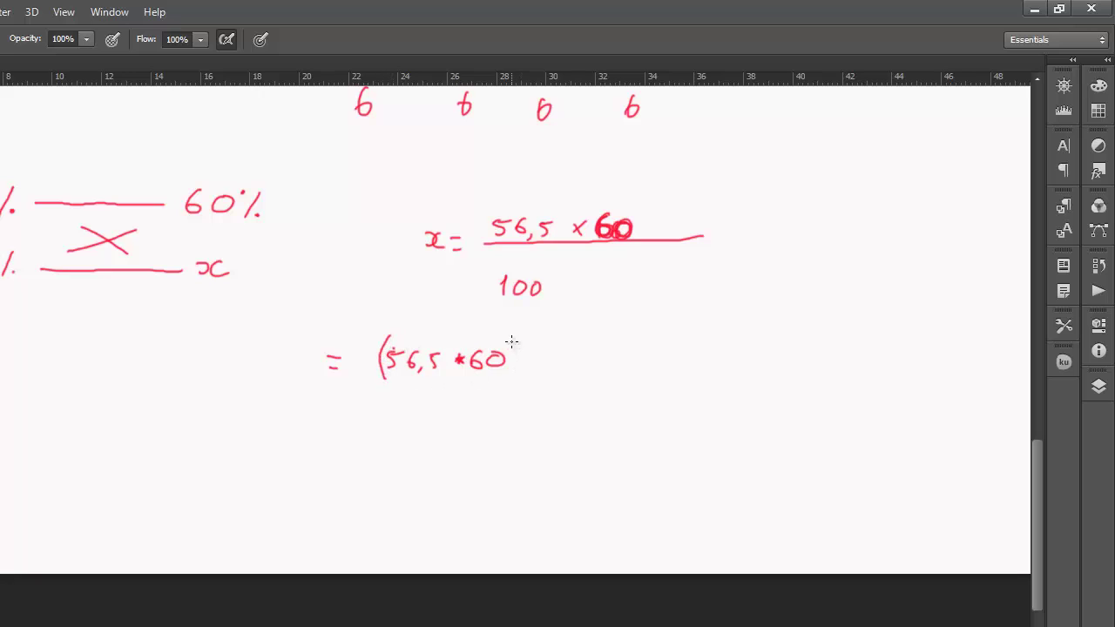
pyautogui.moveTo(508, 337)
pyautogui.mouseDown()
pyautogui.moveTo(509, 371)
pyautogui.moveTo(579, 350)
pyautogui.mouseUp()
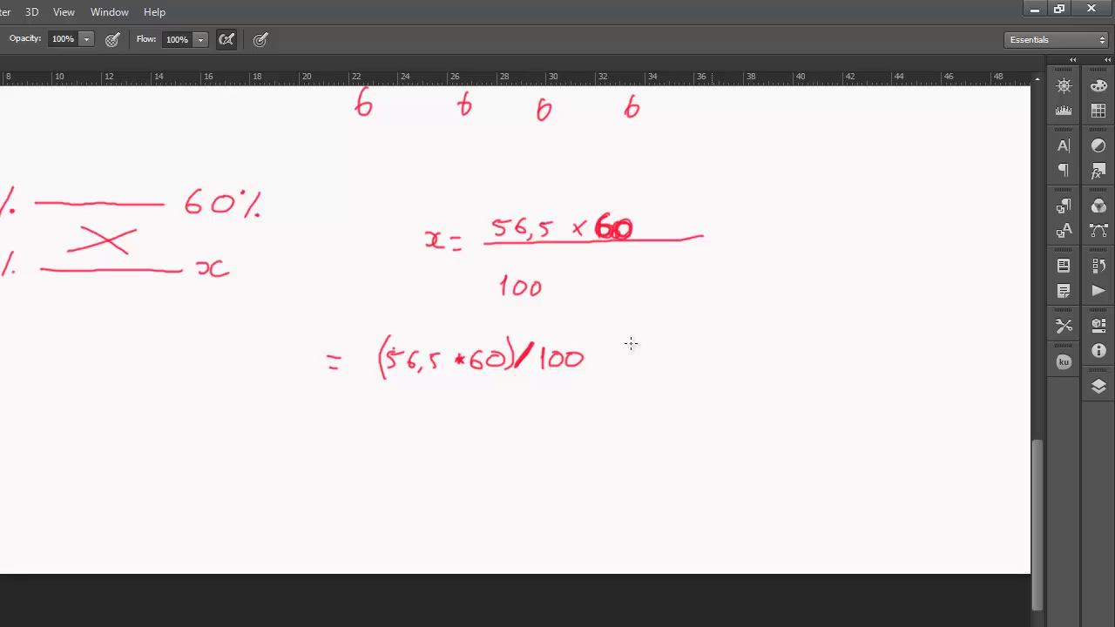
pyautogui.click(1034, 10)
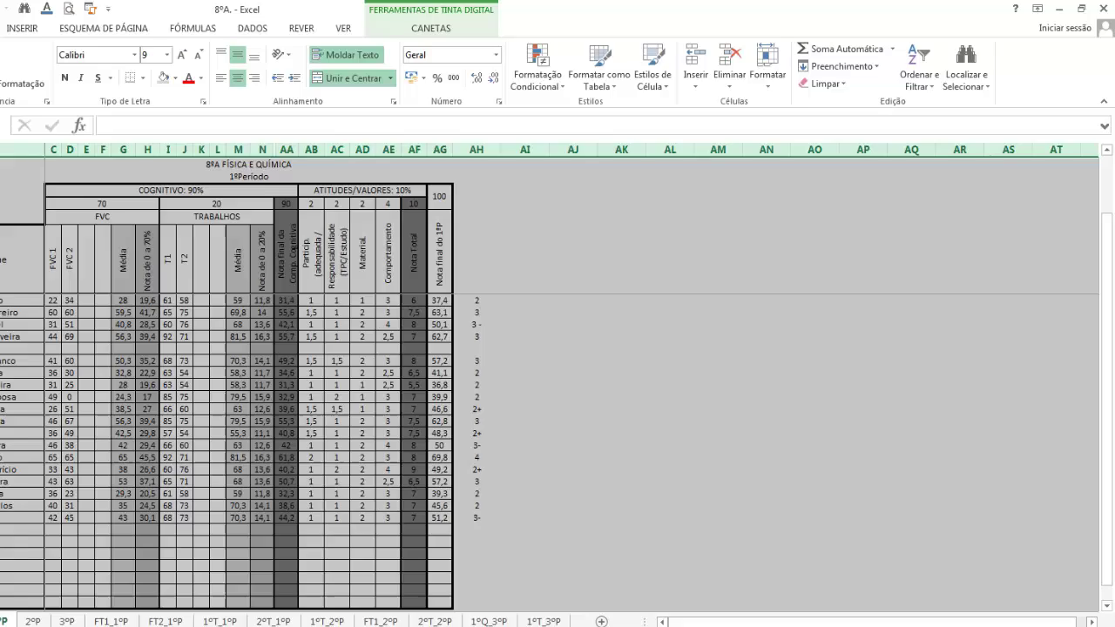
# Step: Switch to the Livro1 workbook and enter the formula =(G5*C2)/100 in cell H5 of Folha5
pyautogui.moveTo(287, 615)
pyautogui.click(293, 559)
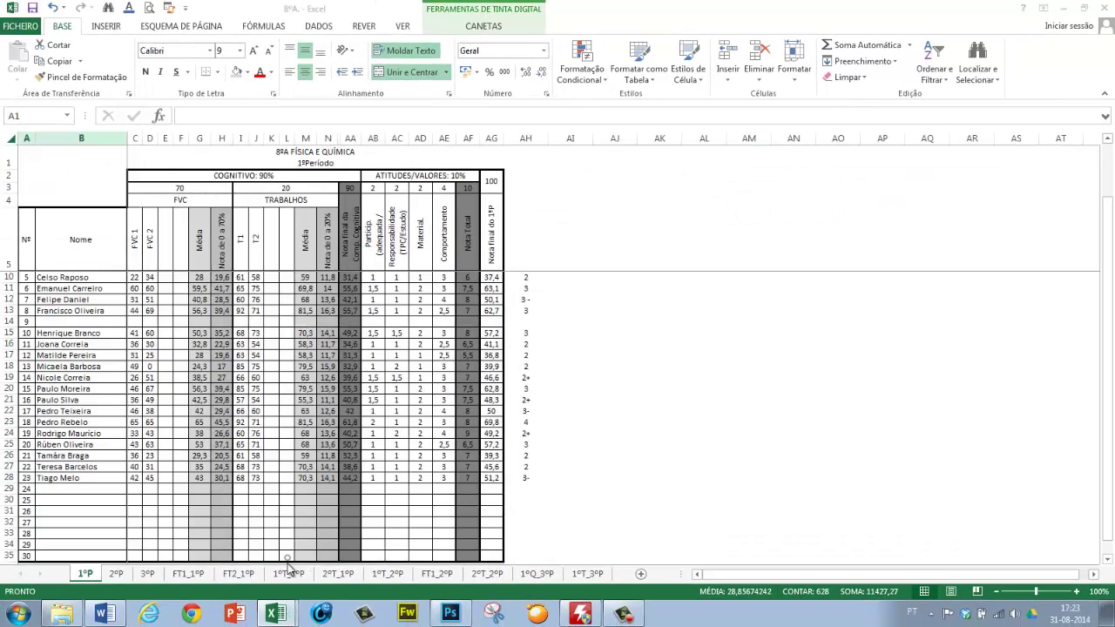
pyautogui.click(410, 370)
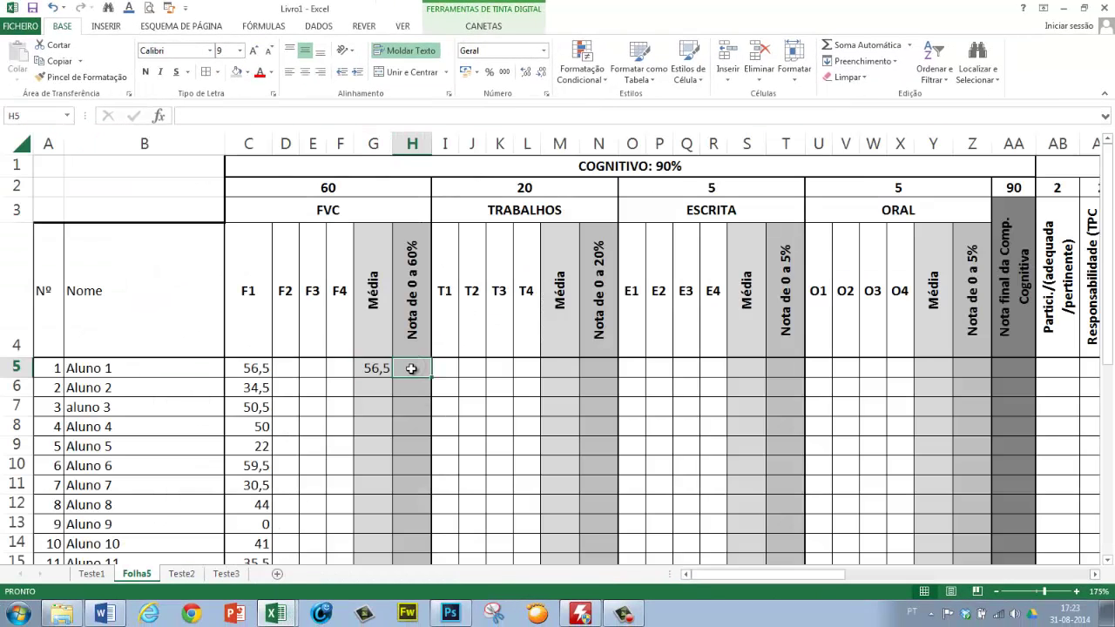
pyautogui.write('=')
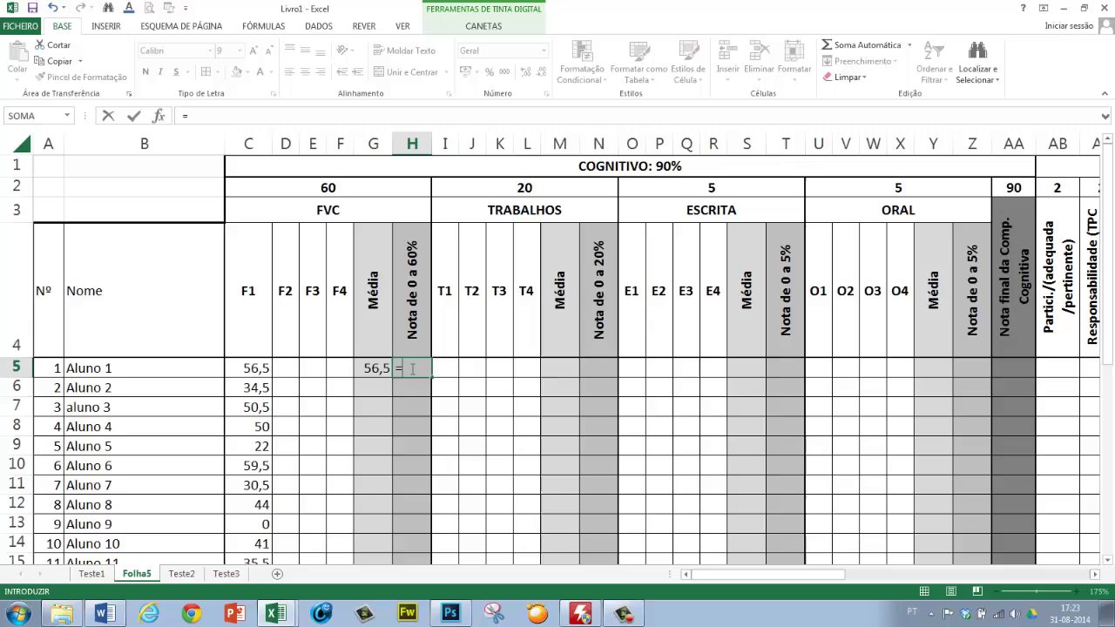
pyautogui.click(383, 370)
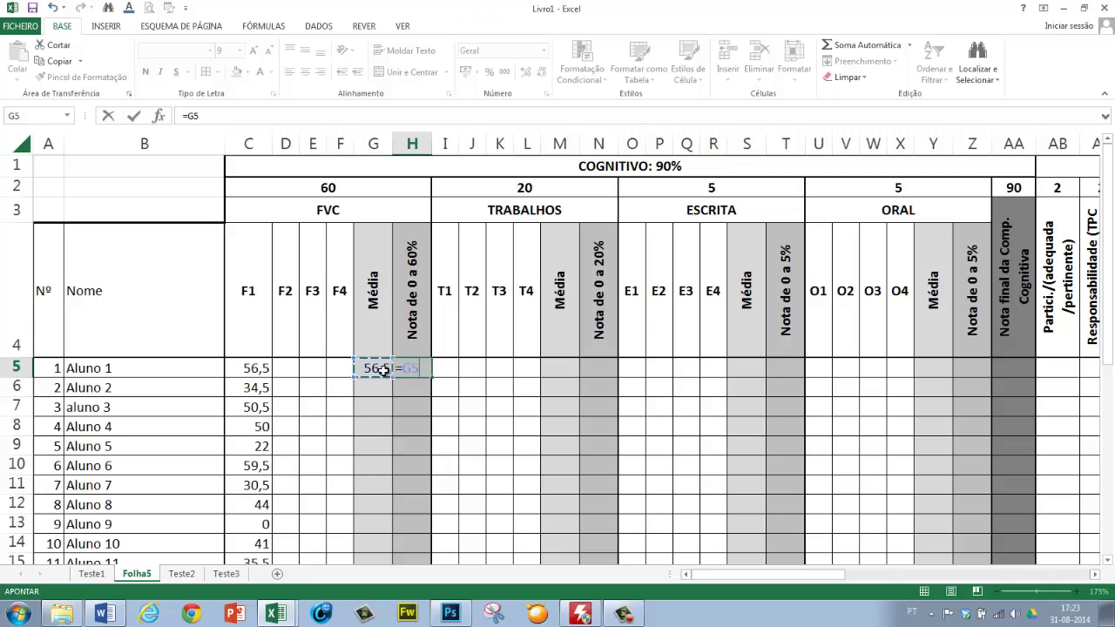
pyautogui.write('*')
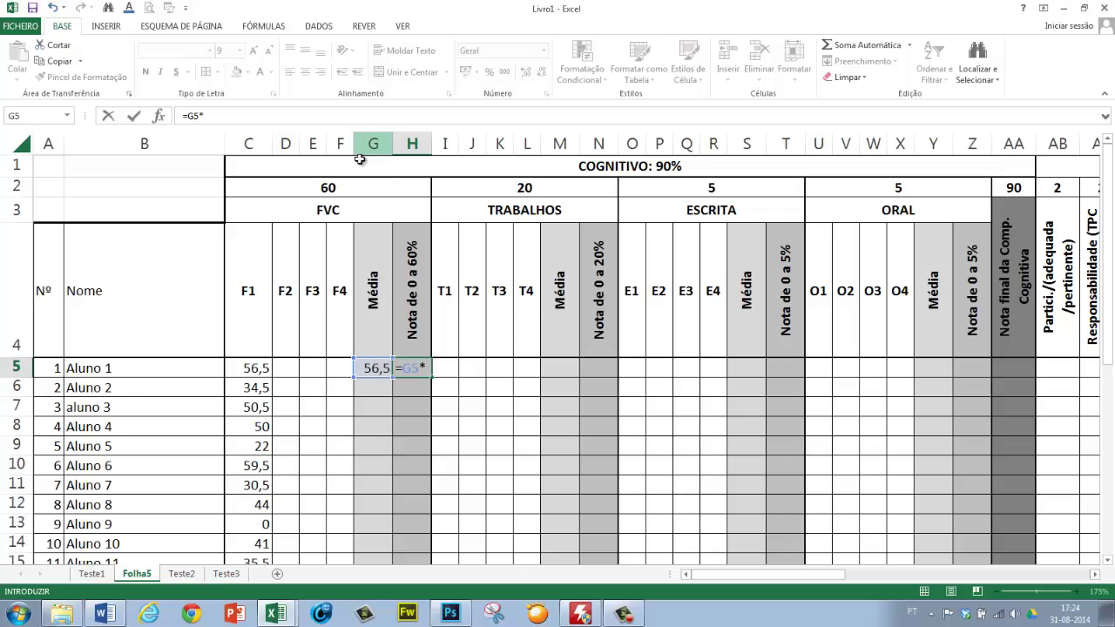
pyautogui.click(334, 187)
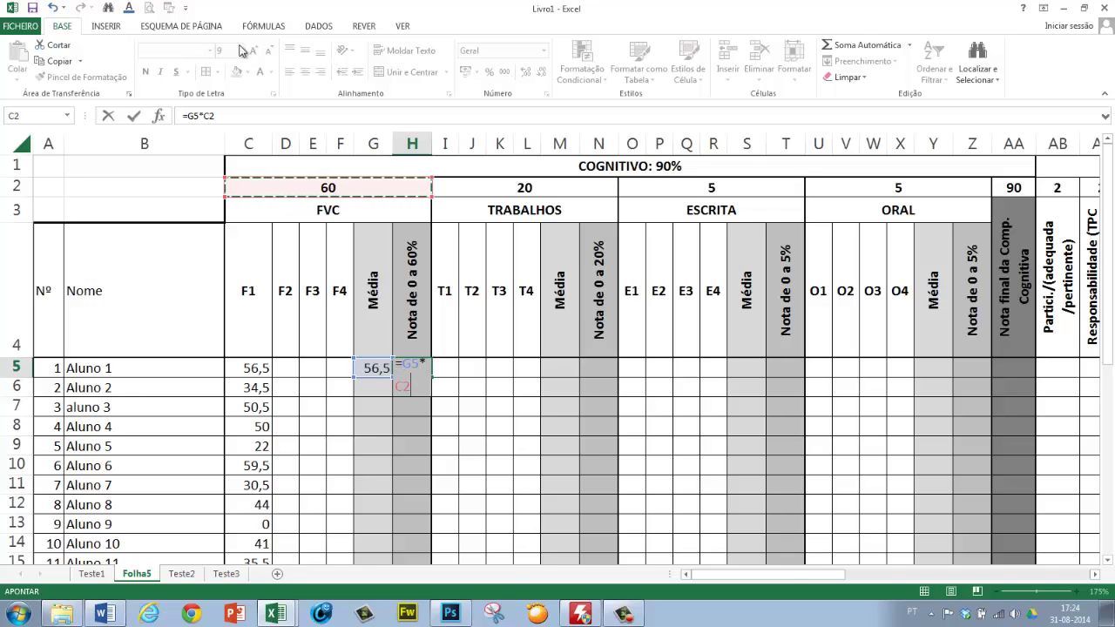
pyautogui.click(187, 116)
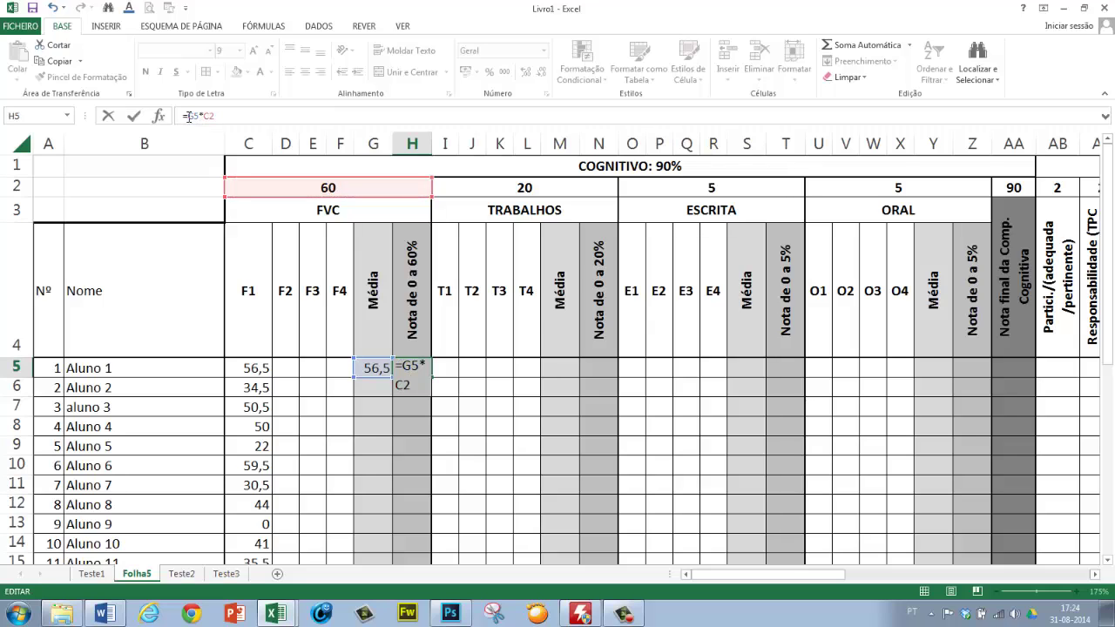
pyautogui.write('(')
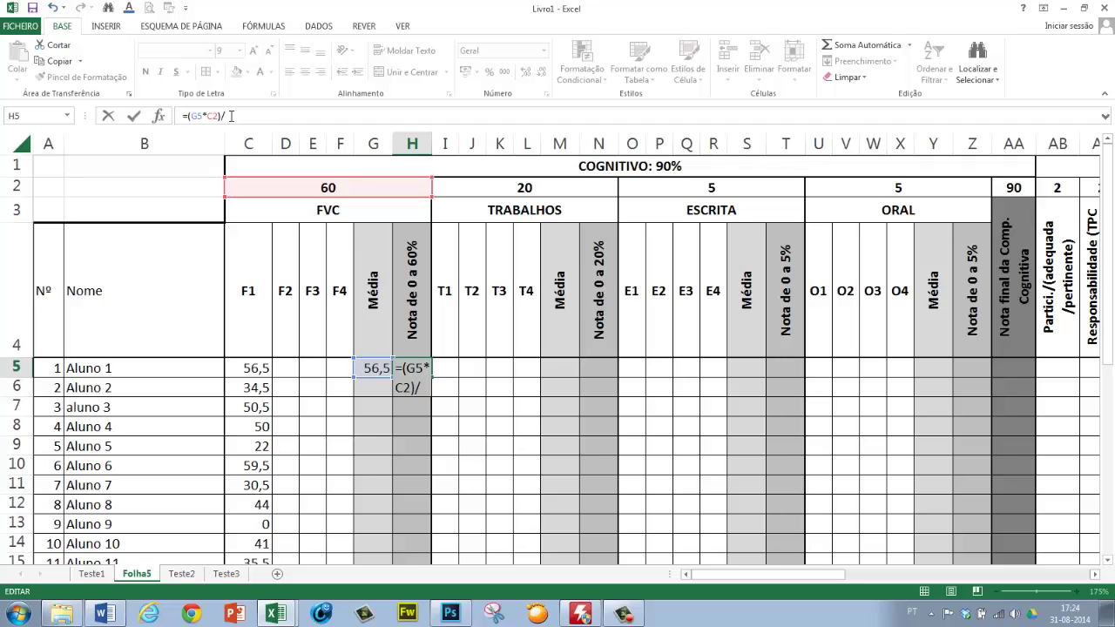
pyautogui.write('00')
pyautogui.press('Return')
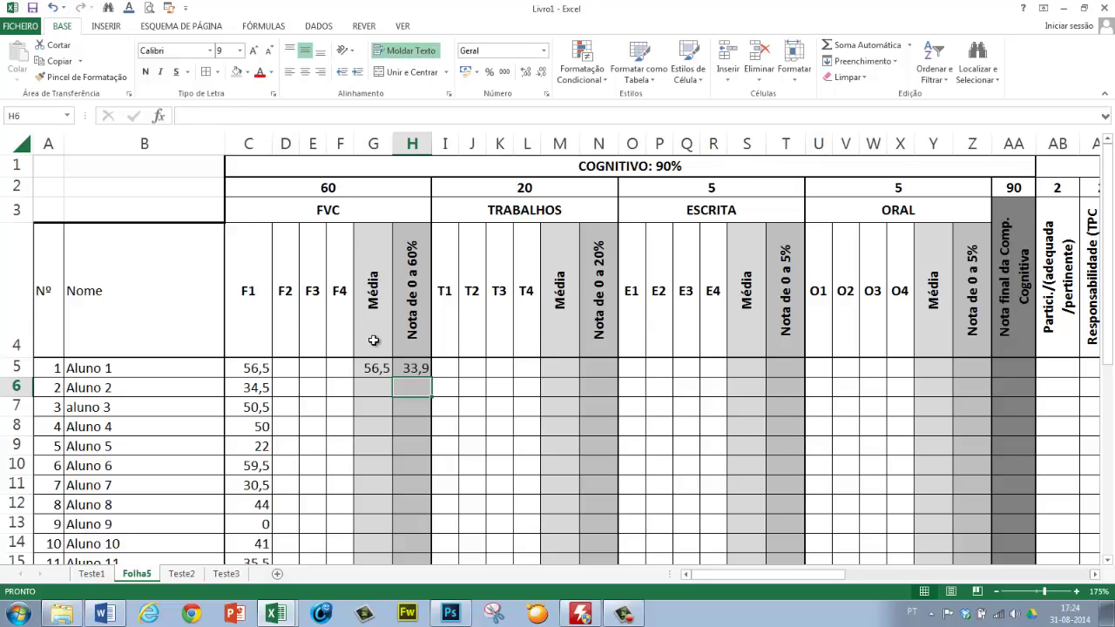
# Step: Examine which cells the formula in H5 refers to, leaving the formula as it is
pyautogui.click(415, 369)
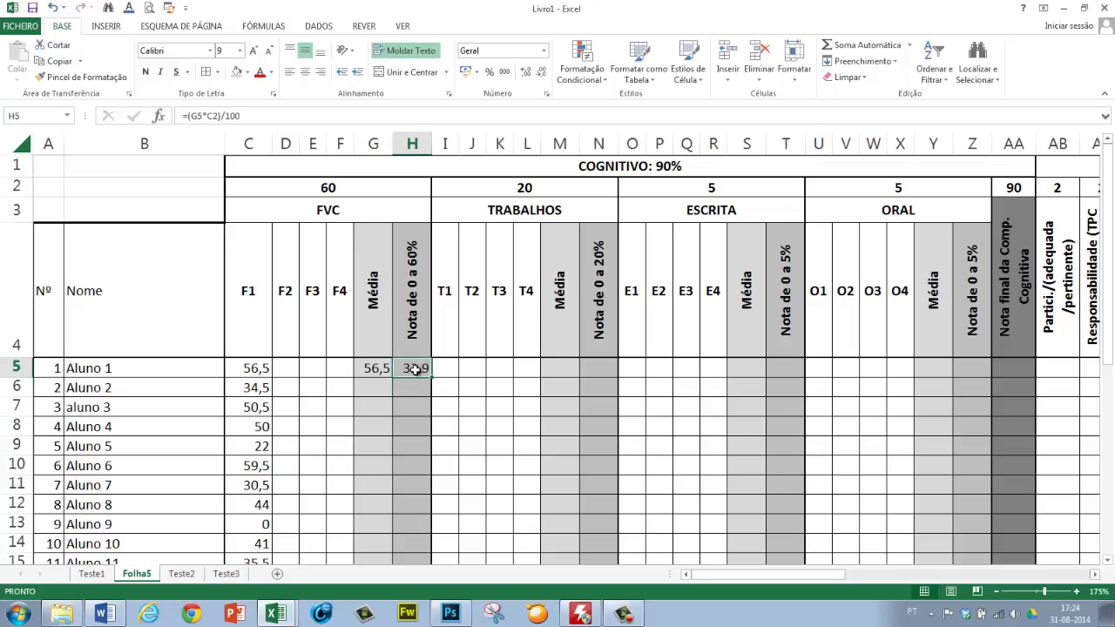
pyautogui.click(209, 115)
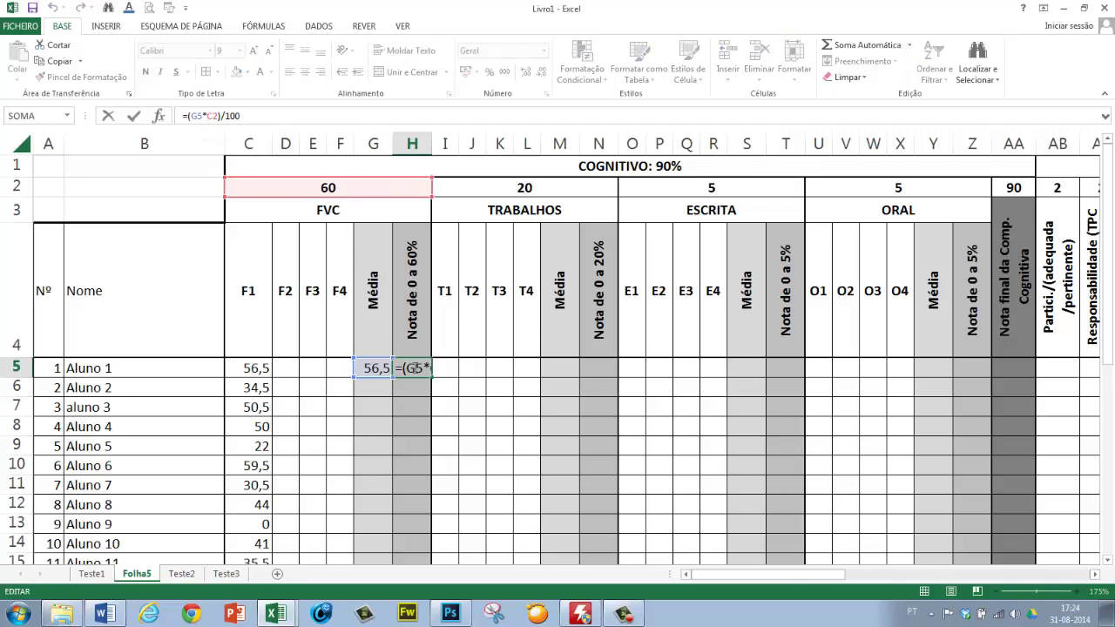
pyautogui.click(417, 467)
pyautogui.press('Escape')
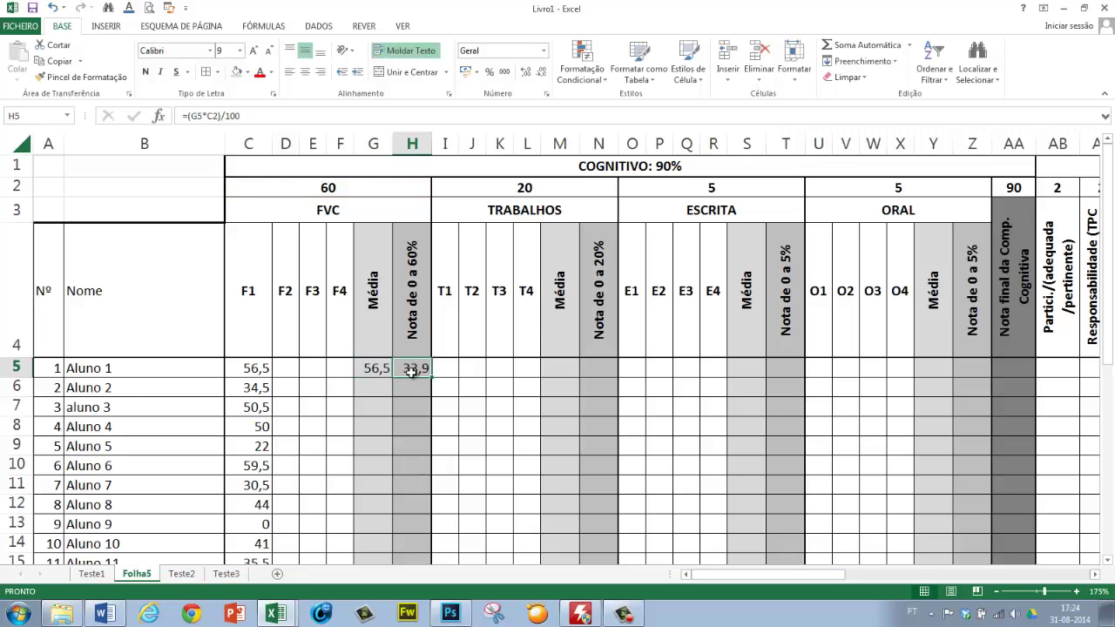
pyautogui.click(213, 118)
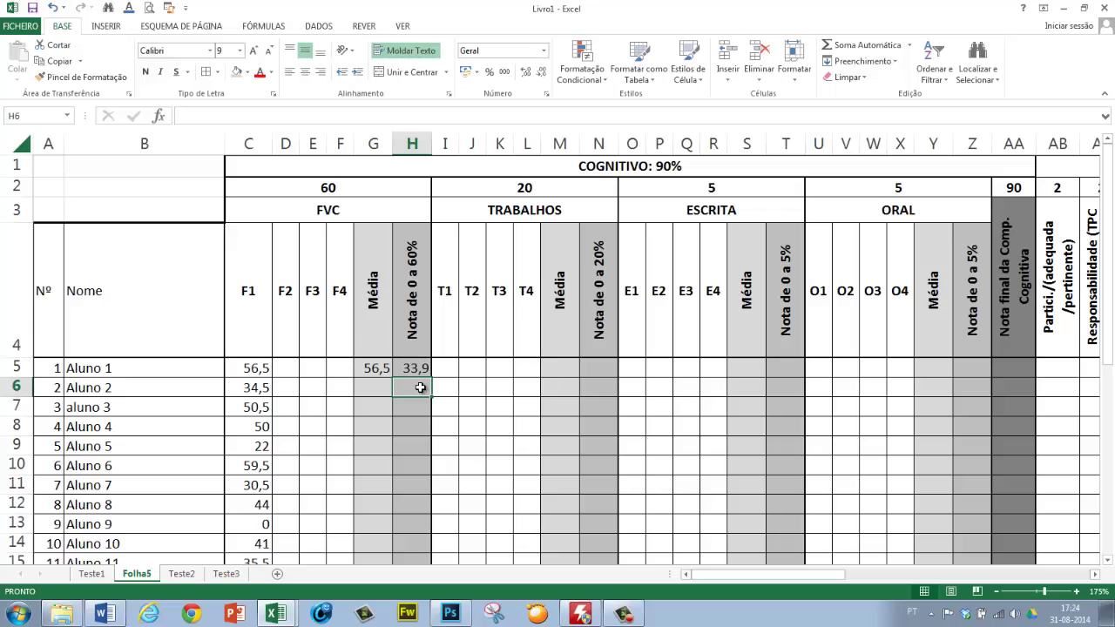
# Step: Fill the H5 formula down the Nota de 0 a 60% column to row 34 without formatting
pyautogui.click(418, 368)
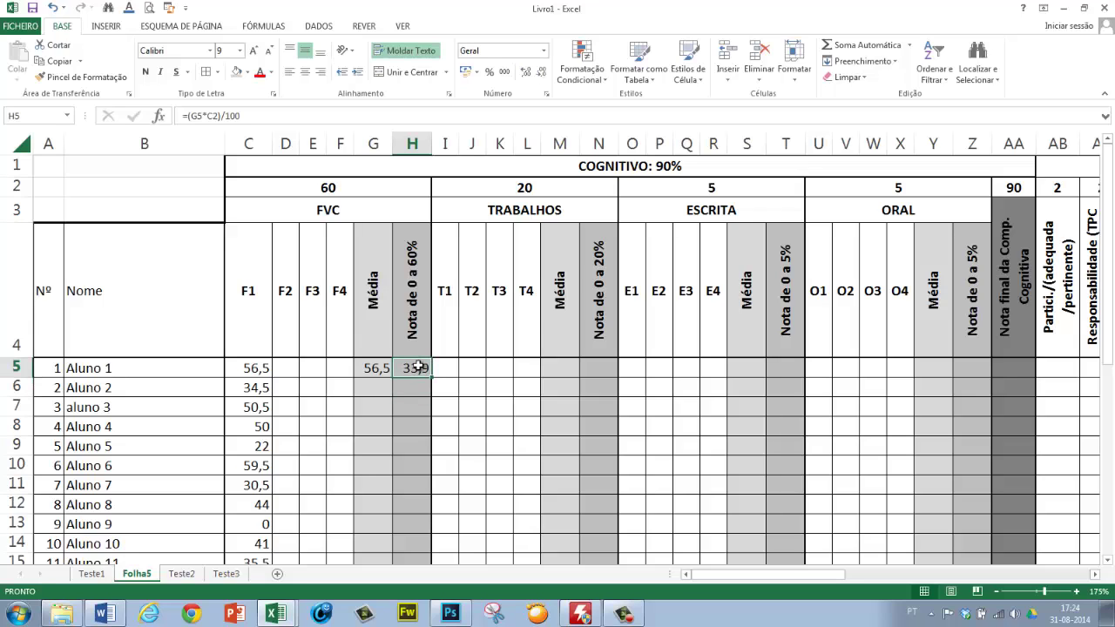
pyautogui.moveTo(432, 379); pyautogui.dragTo(427, 523)
pyautogui.click(442, 543)
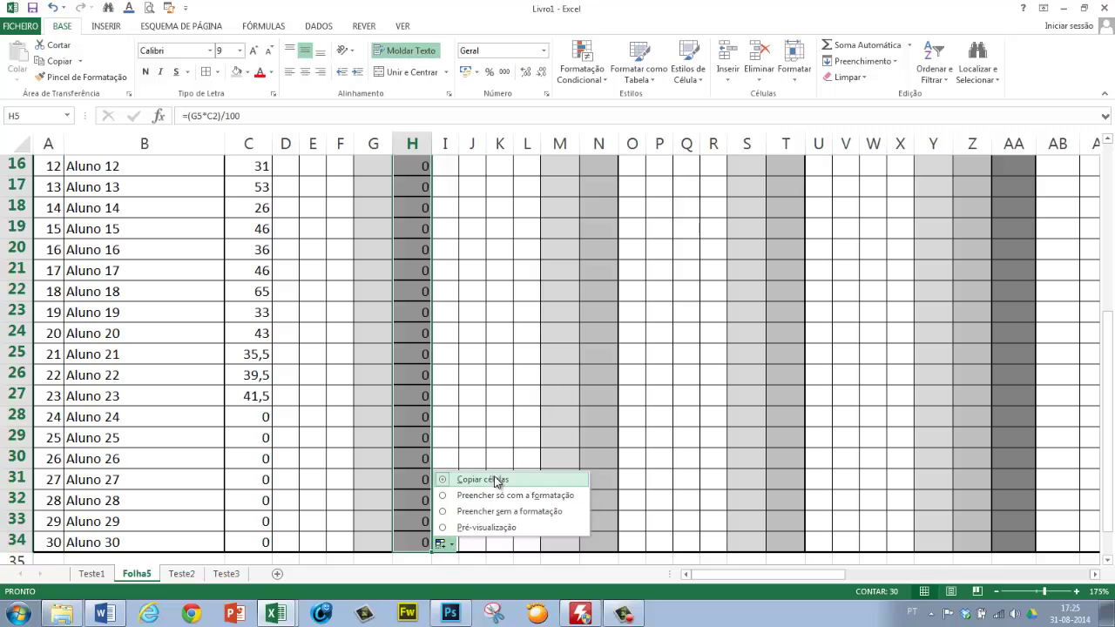
pyautogui.click(493, 511)
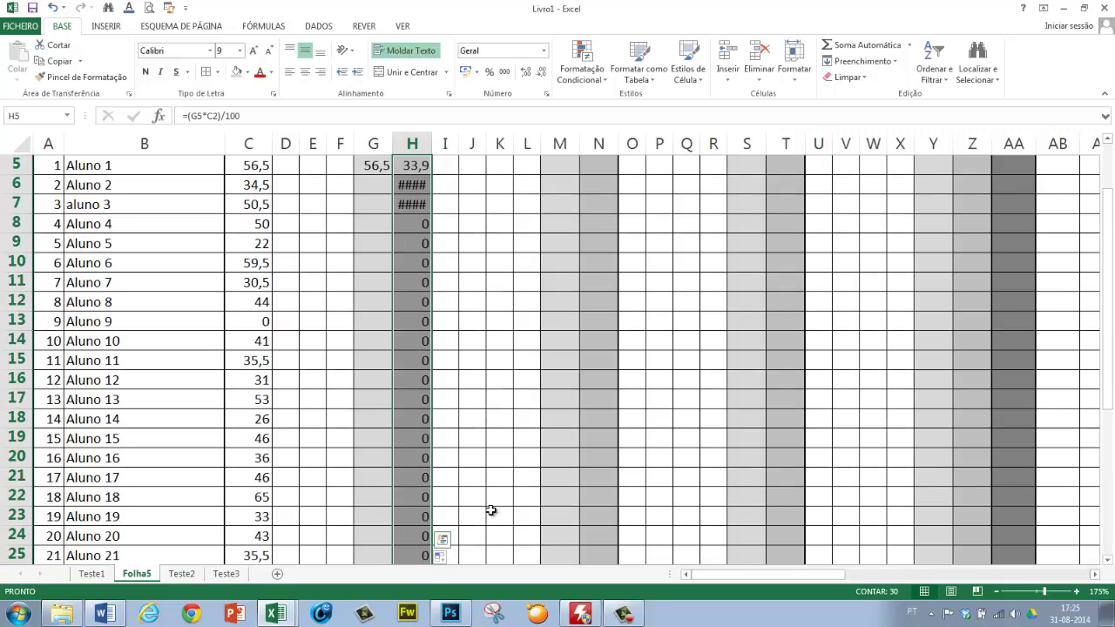
# Step: Examine the formulas in H5, H6 and H7 to compare which cells each one references
pyautogui.scroll(2, 490, 511)
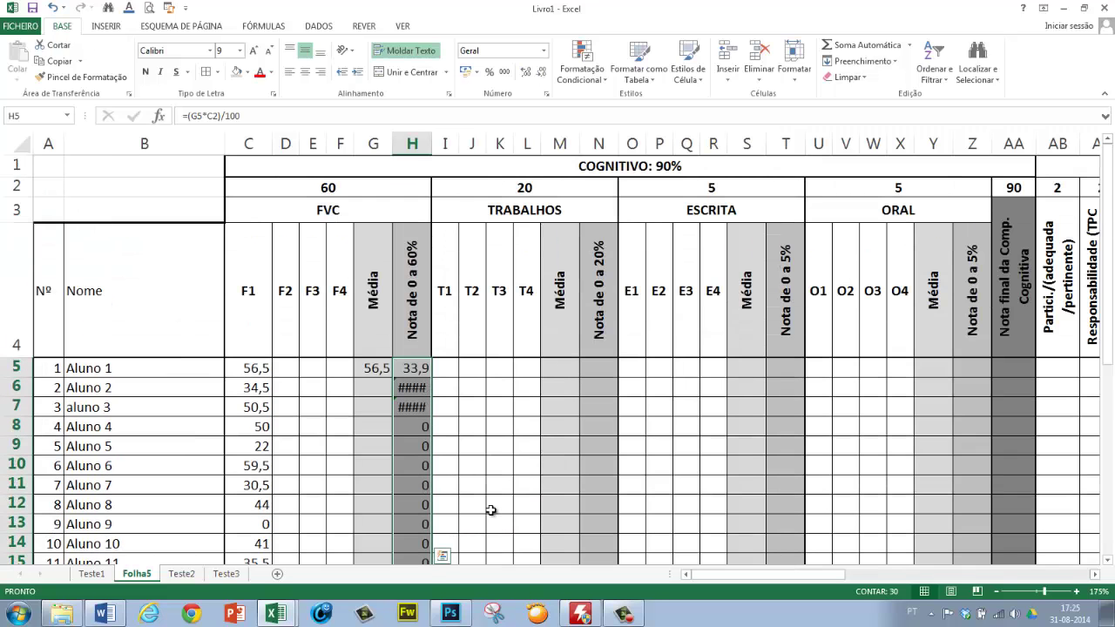
pyautogui.click(413, 388)
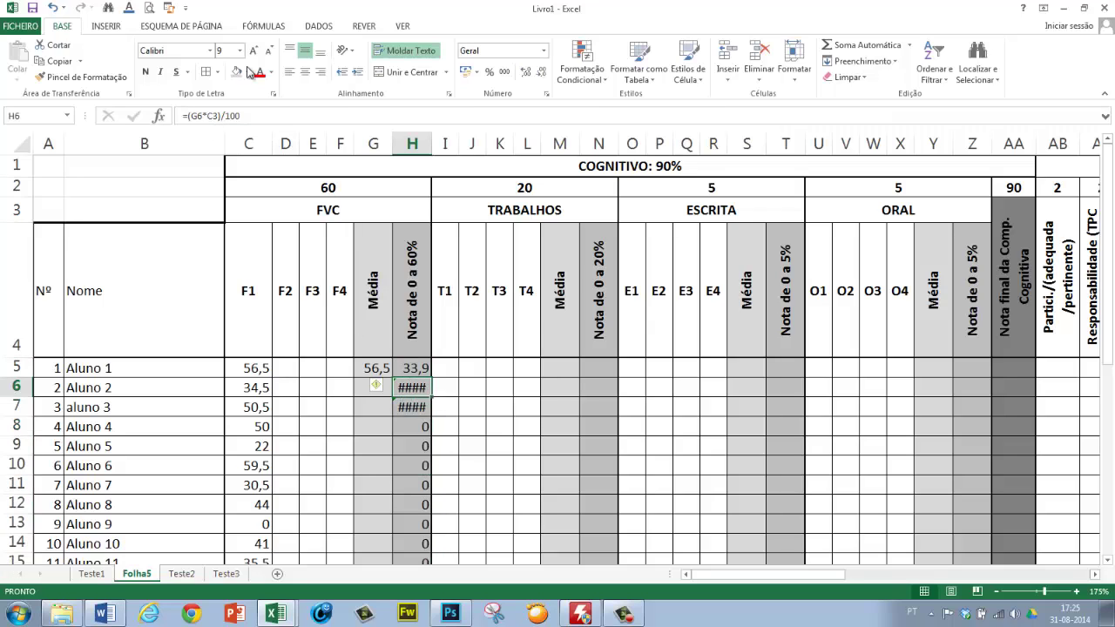
pyautogui.click(213, 116)
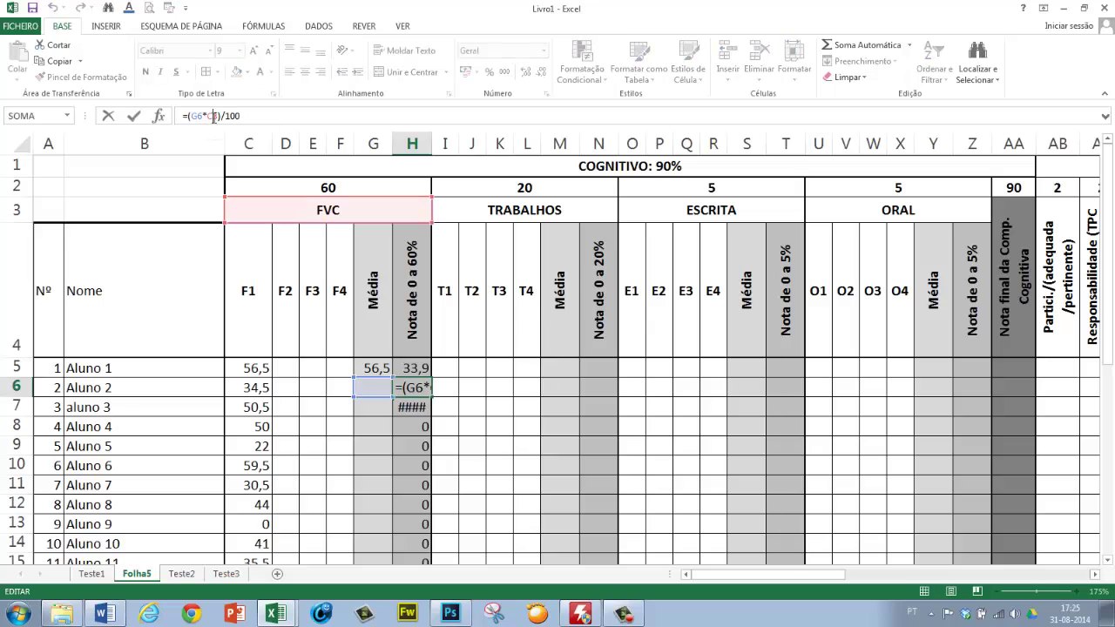
pyautogui.click(356, 202)
pyautogui.hotkey('ctrl', 'Return')
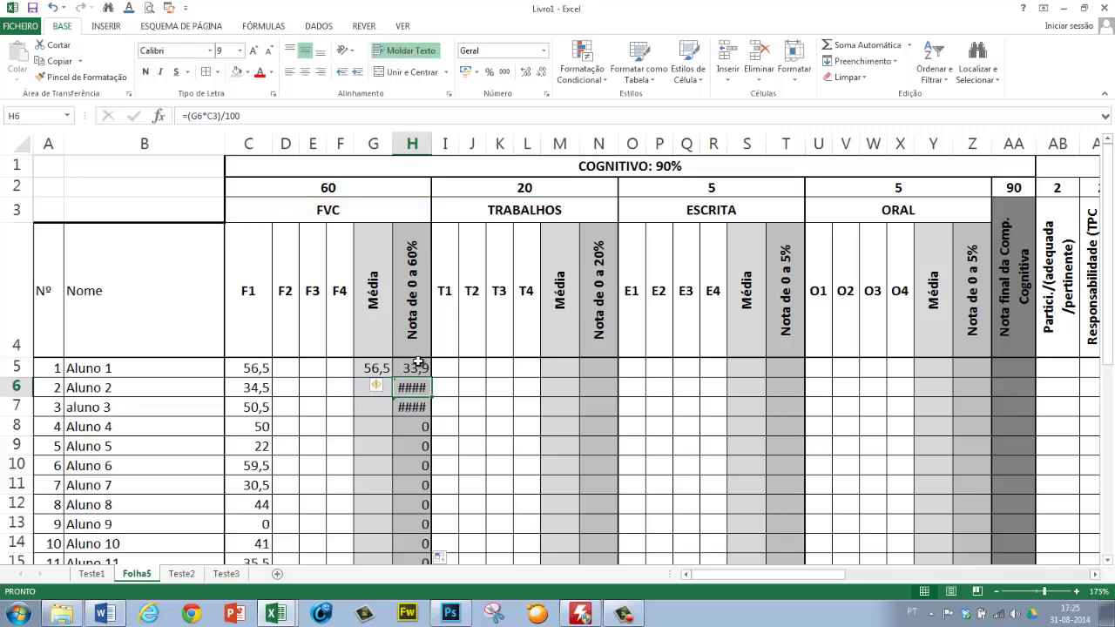
pyautogui.click(416, 369)
pyautogui.click(218, 116)
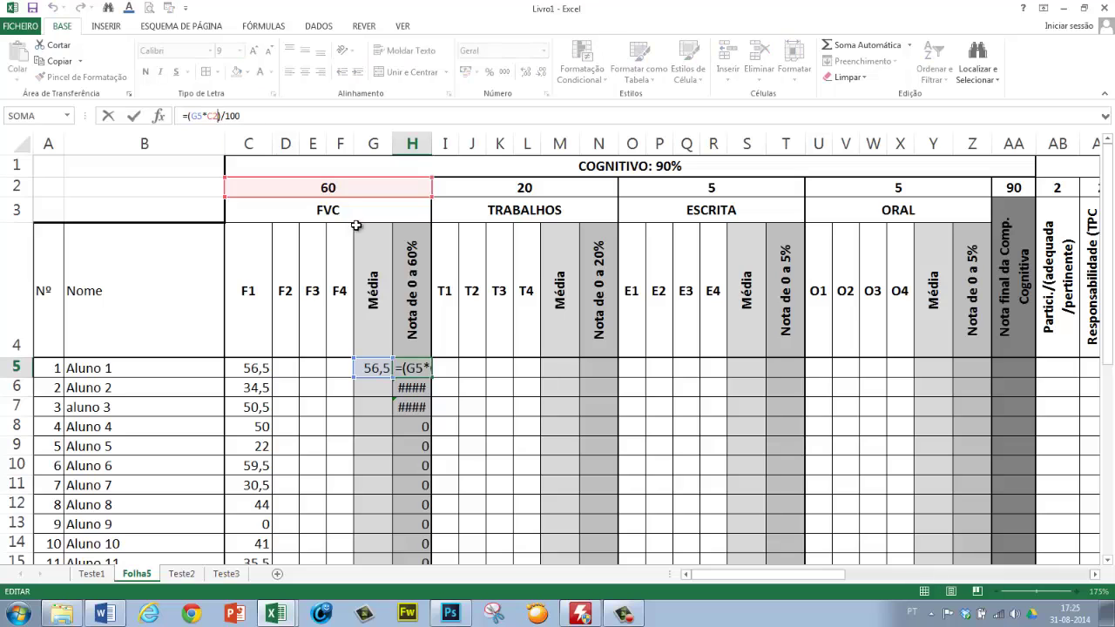
pyautogui.press('Return')
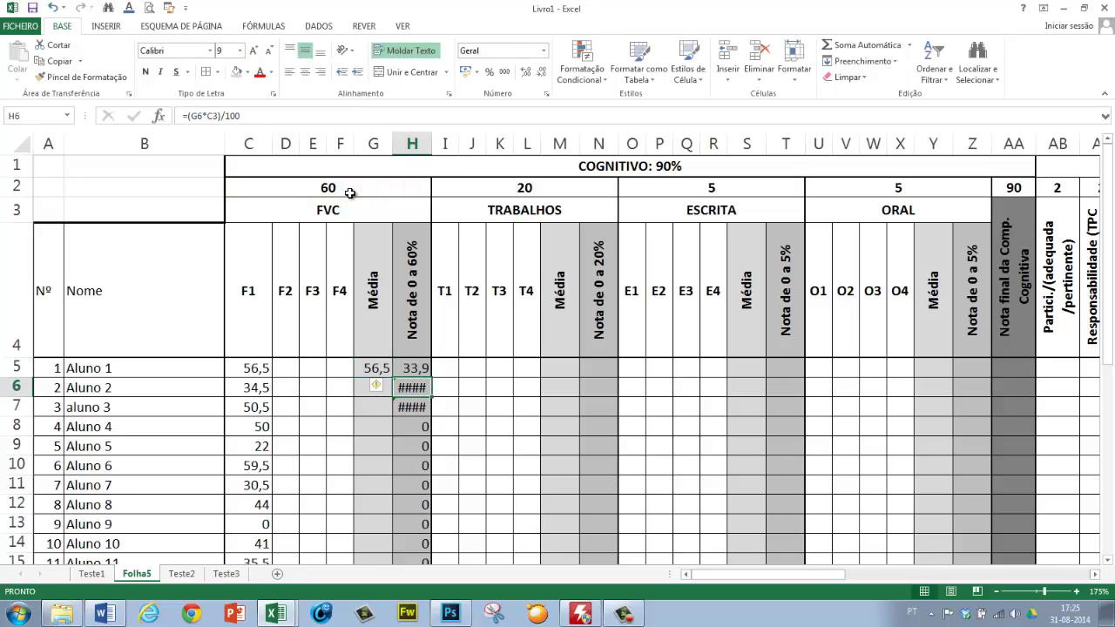
pyautogui.click(210, 116)
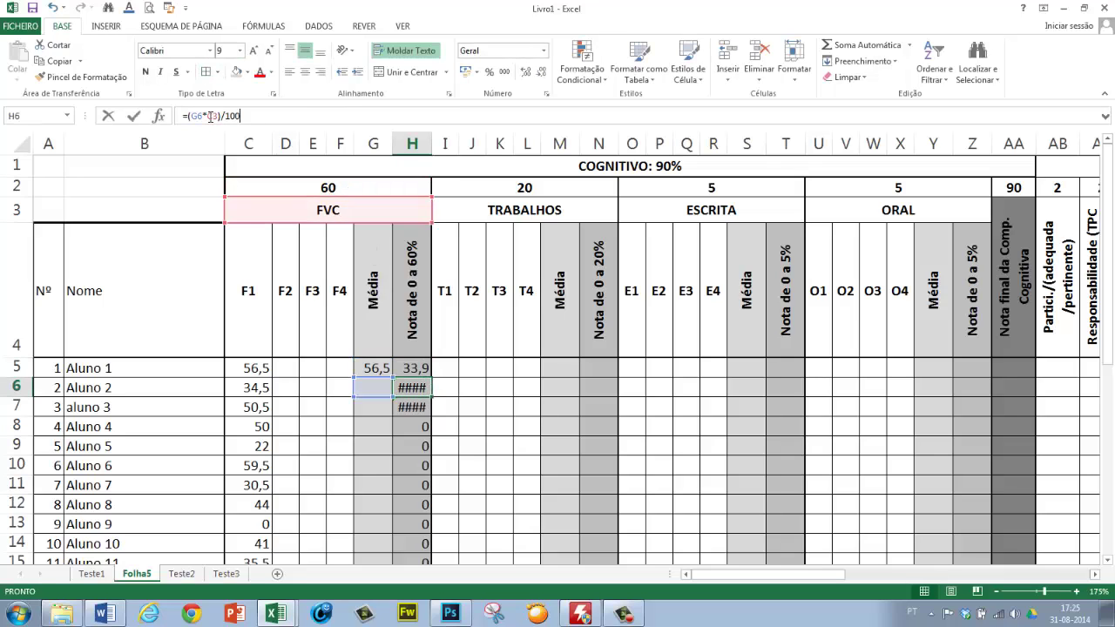
pyautogui.press('Return')
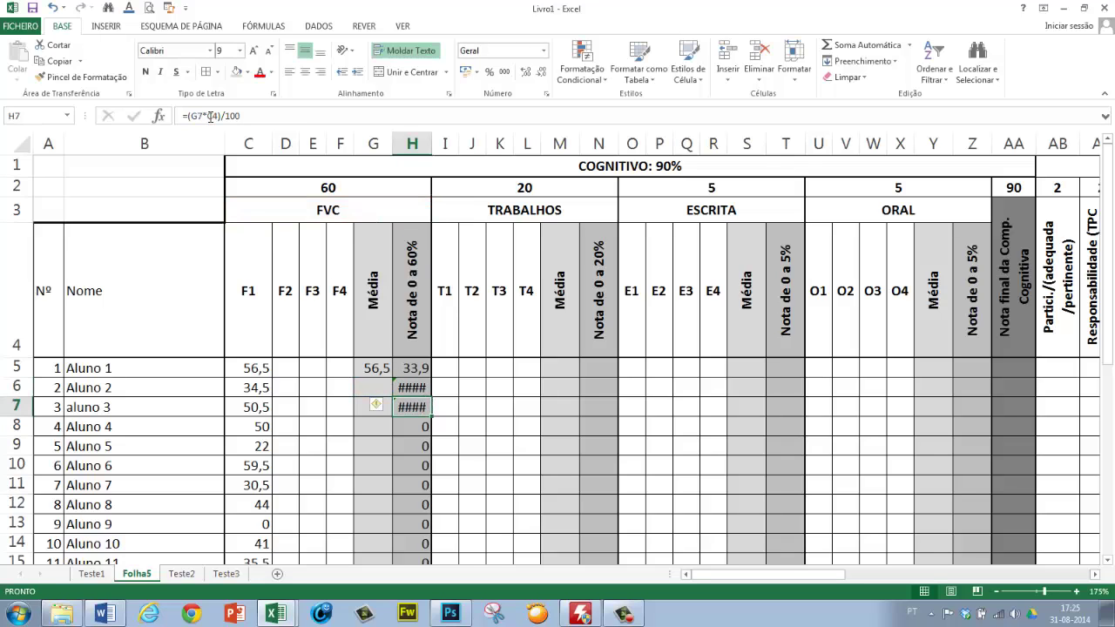
pyautogui.click(210, 116)
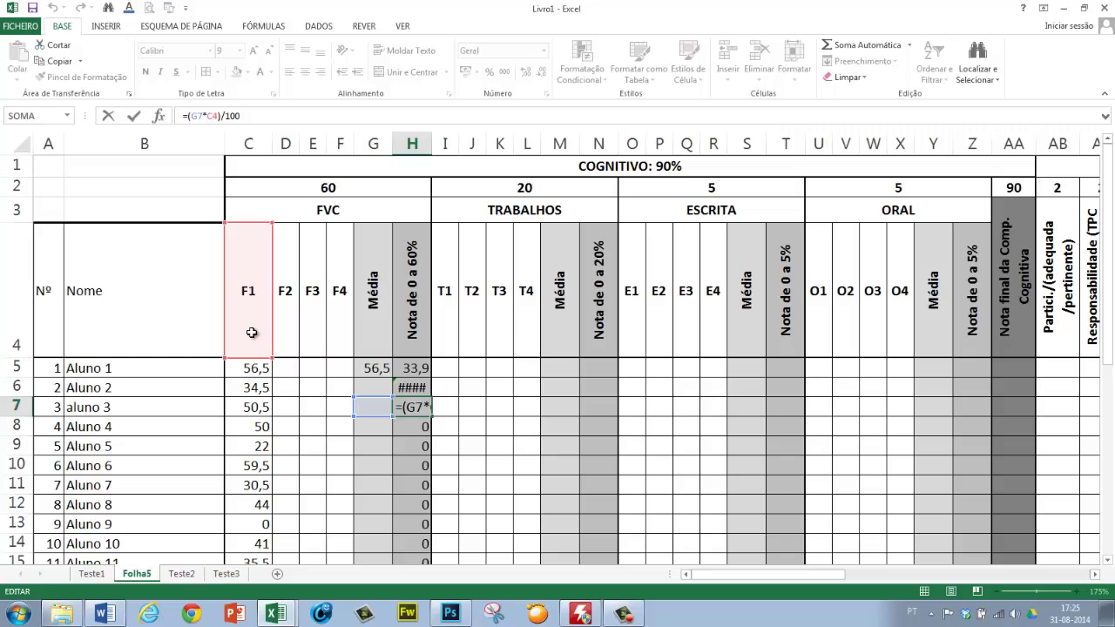
pyautogui.press('Return')
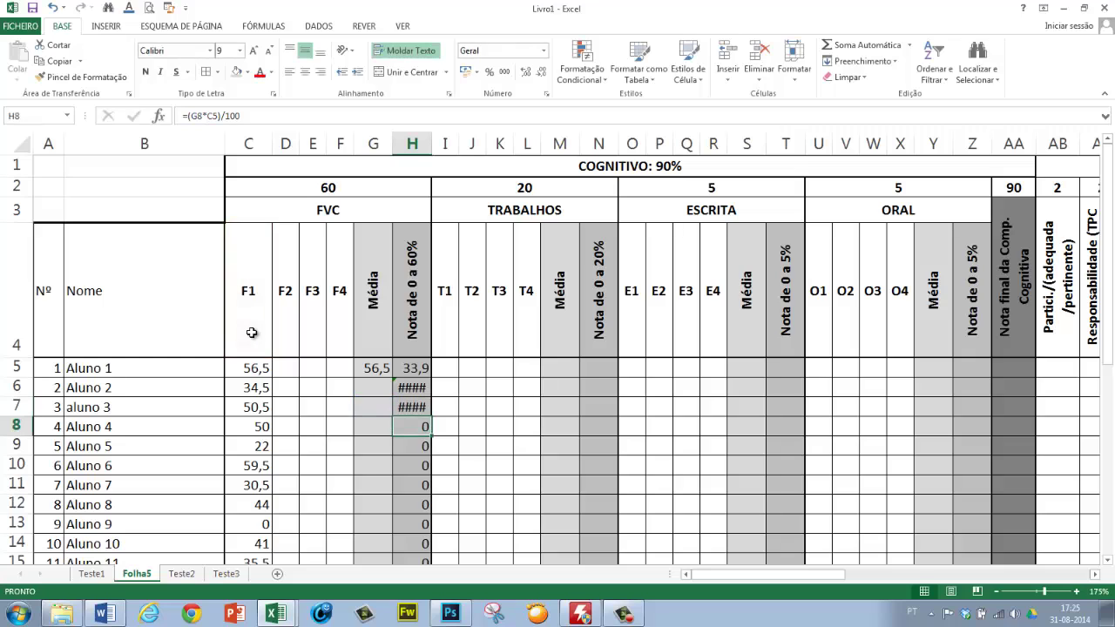
# Step: Fix the row of the 60 weight reference in H5 so the formula reads =(G5*C$2)/100
pyautogui.click(403, 364)
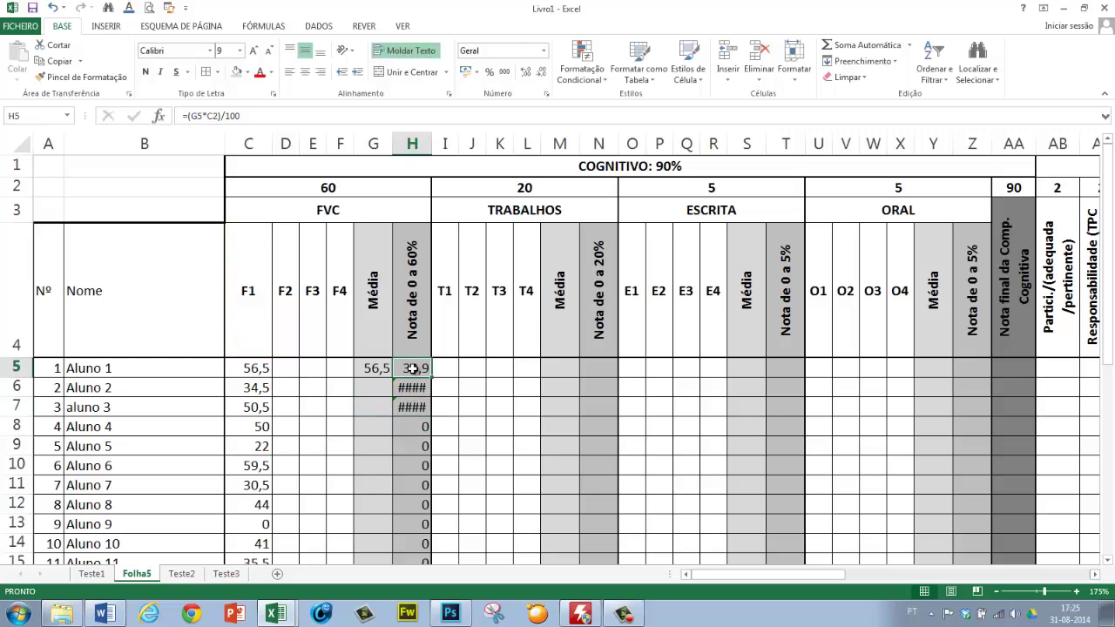
pyautogui.click(209, 115)
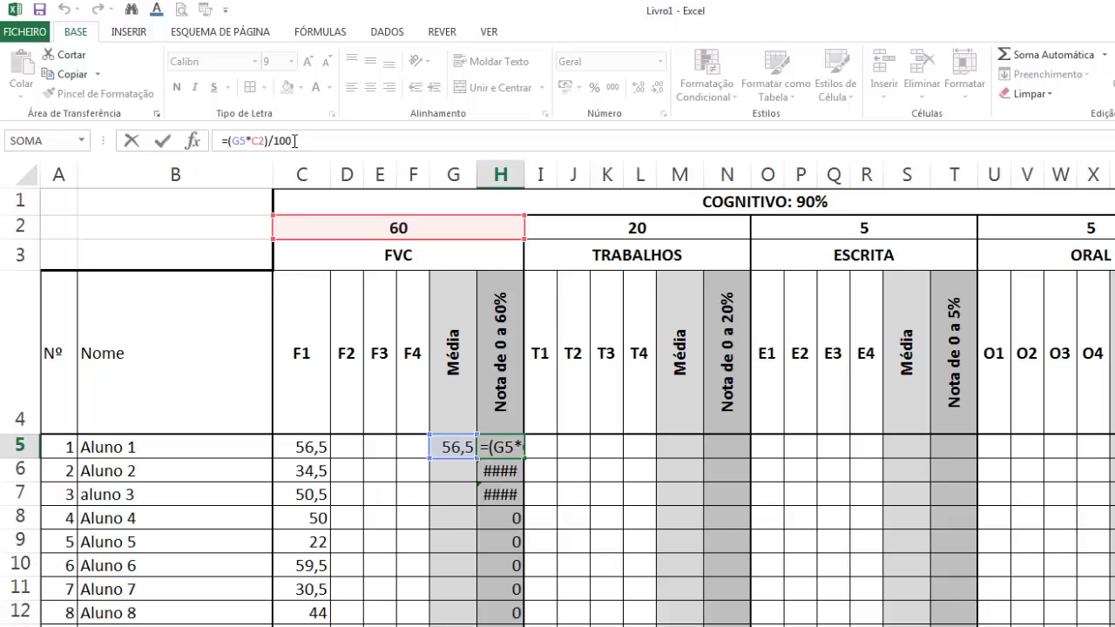
pyautogui.write('$')
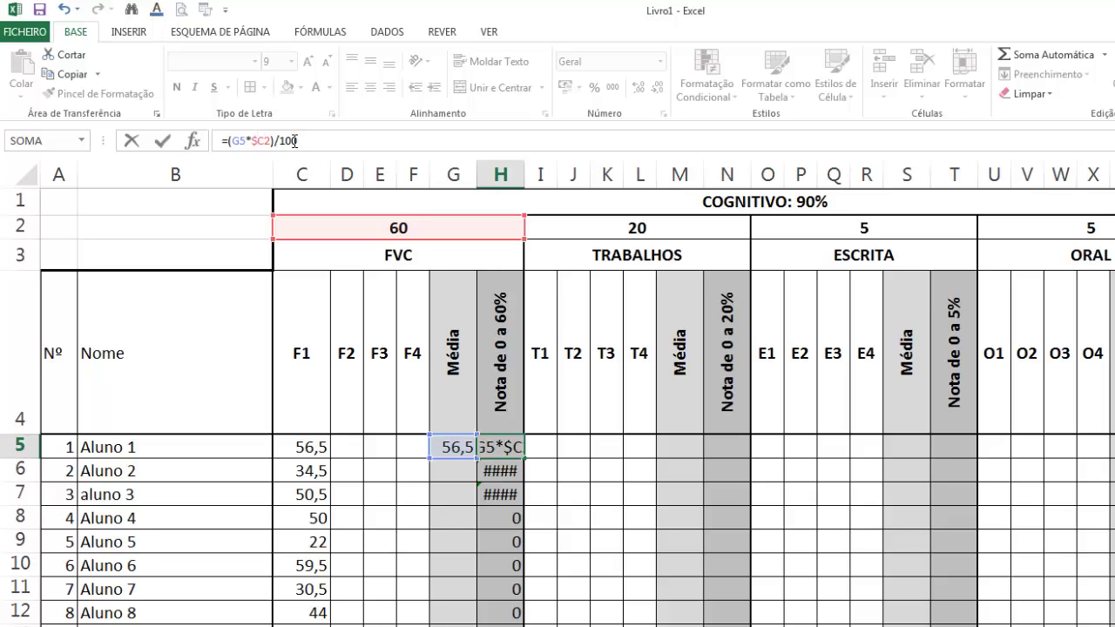
pyautogui.press('Right')
pyautogui.press('BackSpace')
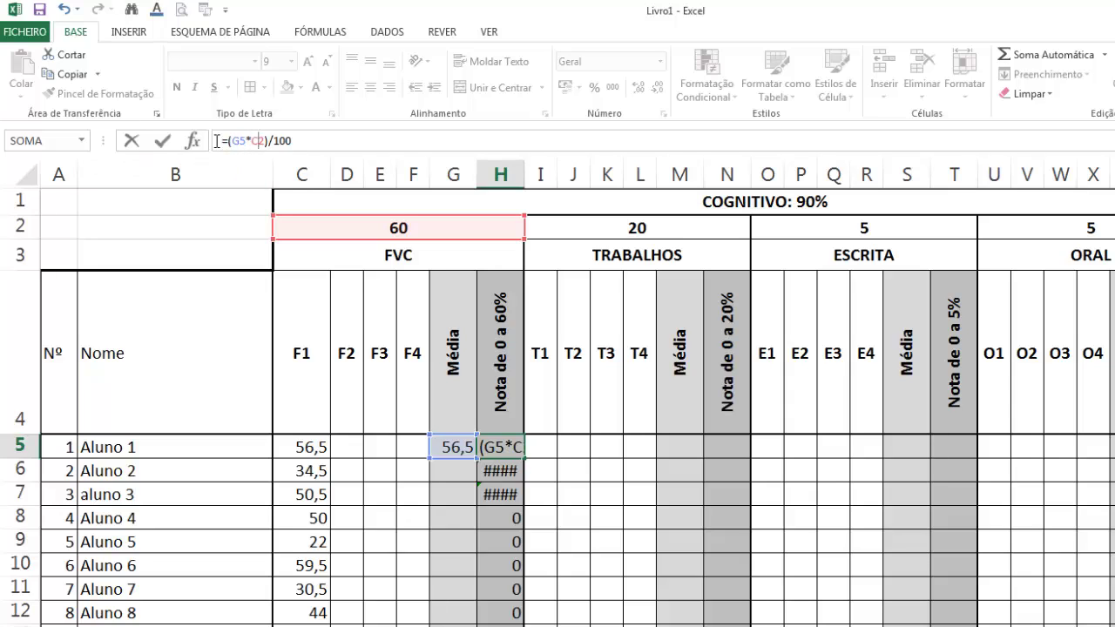
pyautogui.write('$')
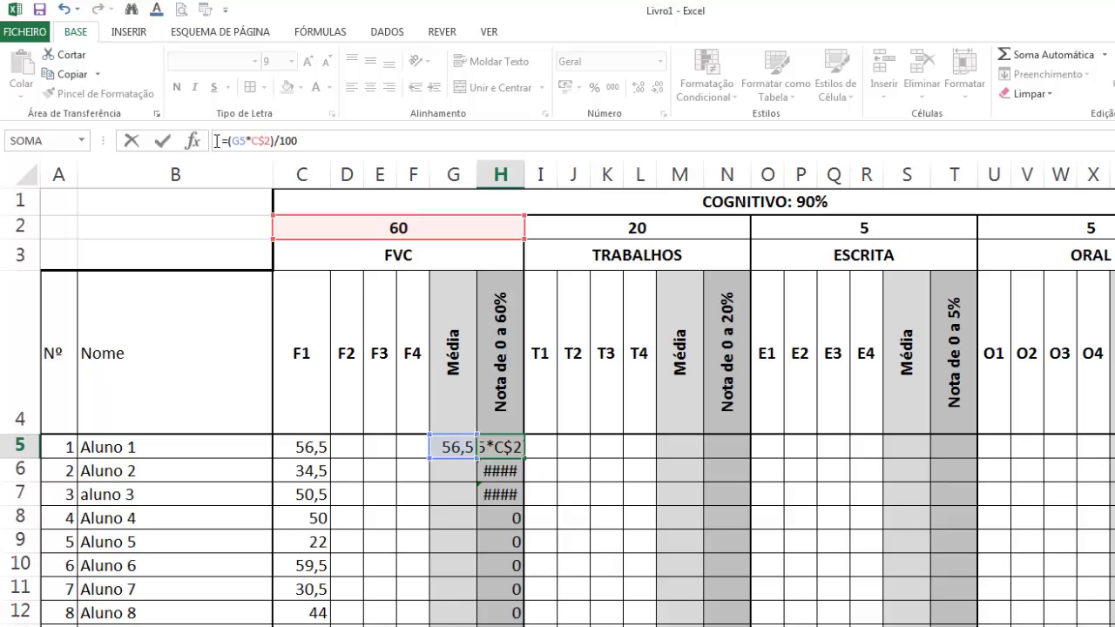
pyautogui.press('Return')
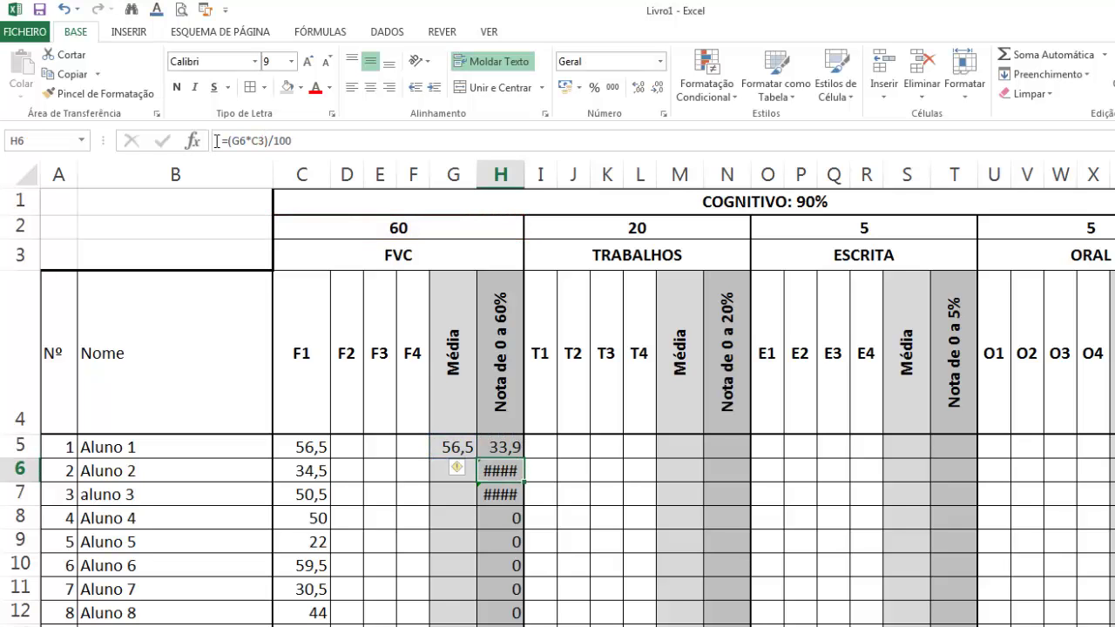
# Step: Fill the corrected H5 formula down the Nota de 0 a 60% column to row 34 without formatting
pyautogui.click(517, 446)
pyautogui.moveTo(523, 459); pyautogui.dragTo(524, 626)
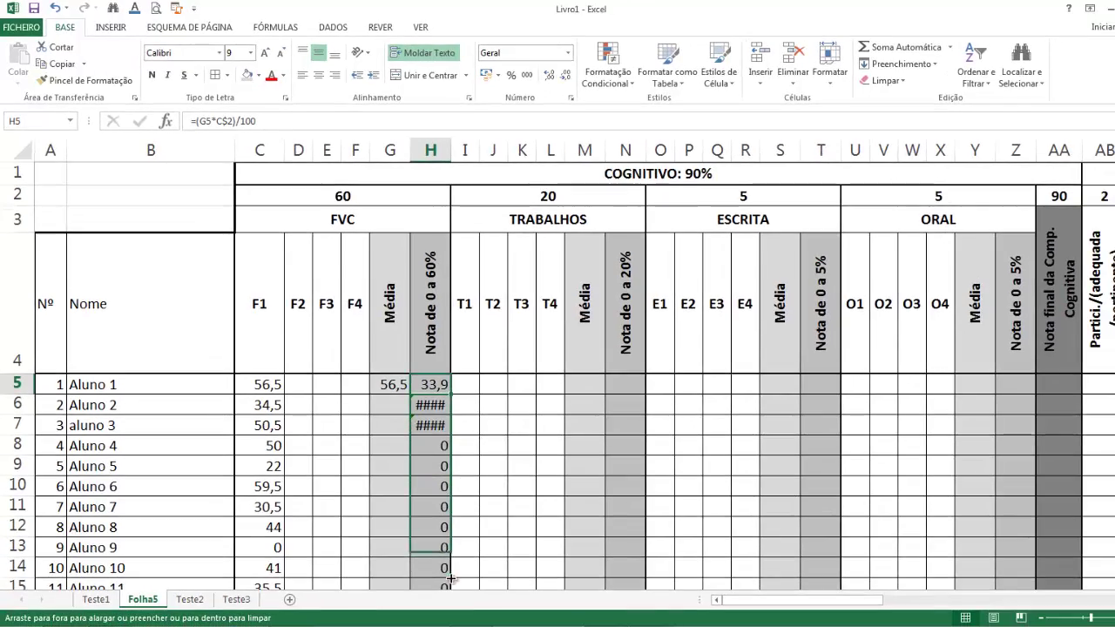
pyautogui.moveTo(451, 578); pyautogui.dragTo(450, 548)
pyautogui.click(468, 571)
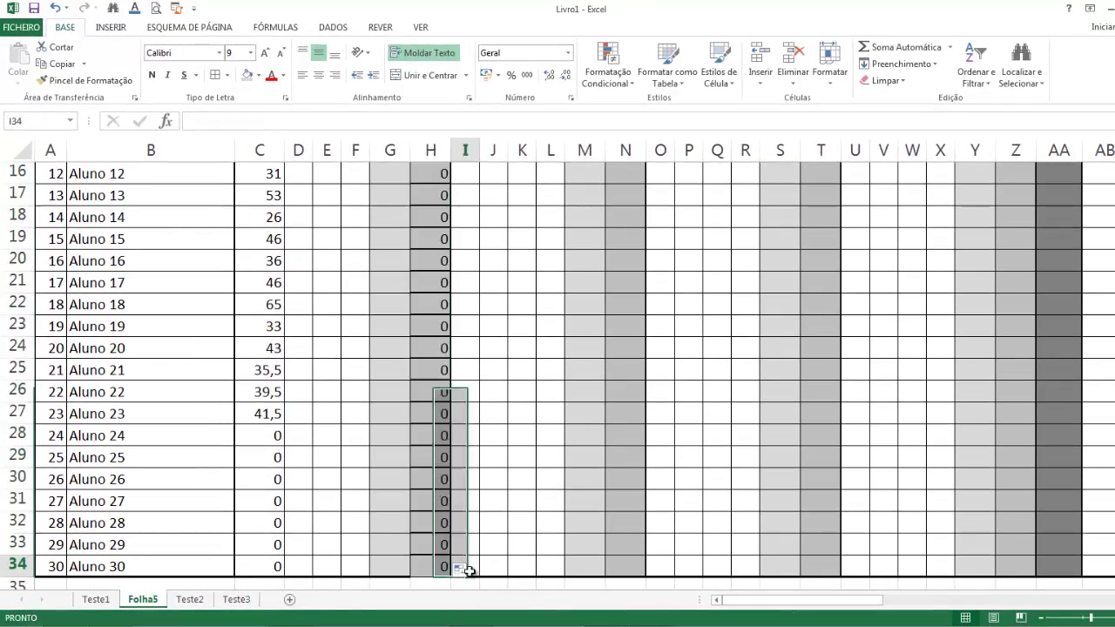
pyautogui.click(461, 568)
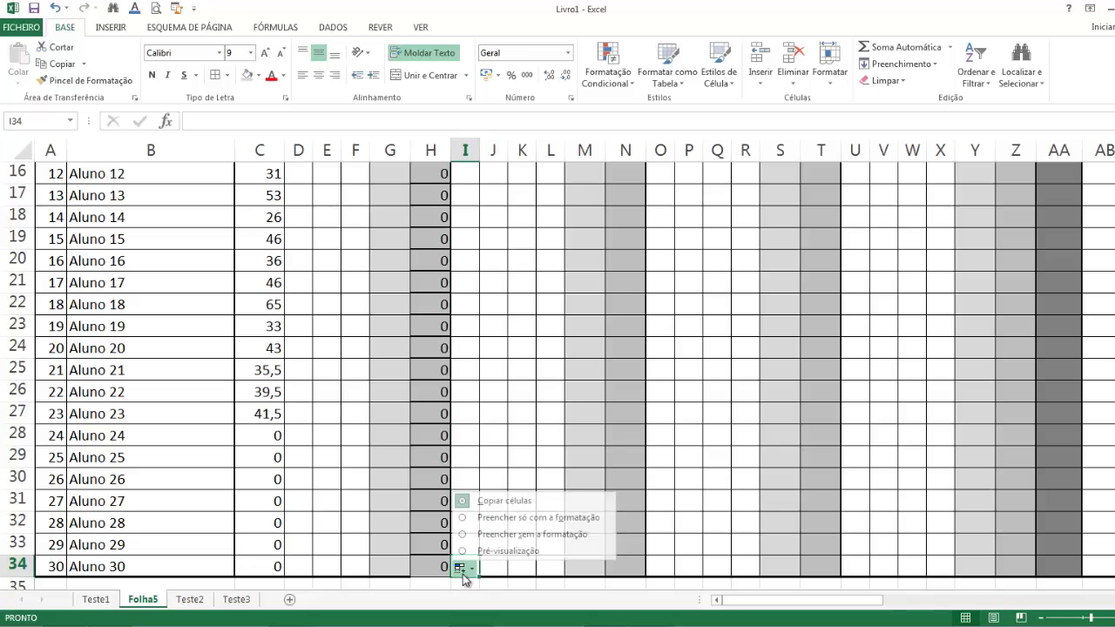
pyautogui.click(522, 533)
pyautogui.scroll(2, 517, 530)
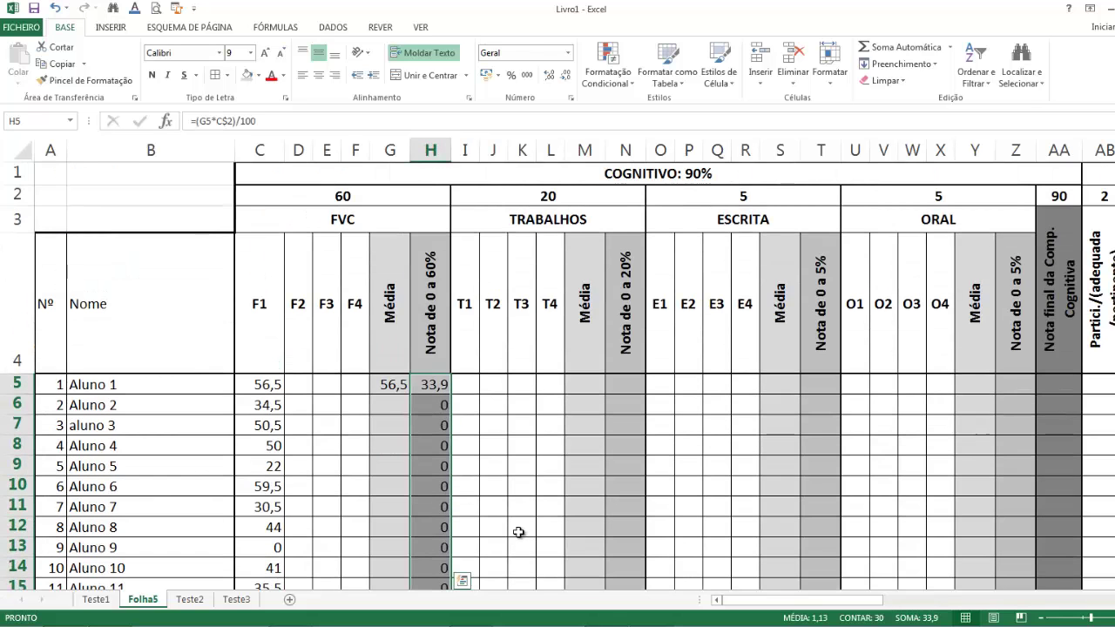
# Step: Examine the formulas in H6 to H9 to compare which average and weight cells each one references
pyautogui.click(440, 405)
pyautogui.click(220, 122)
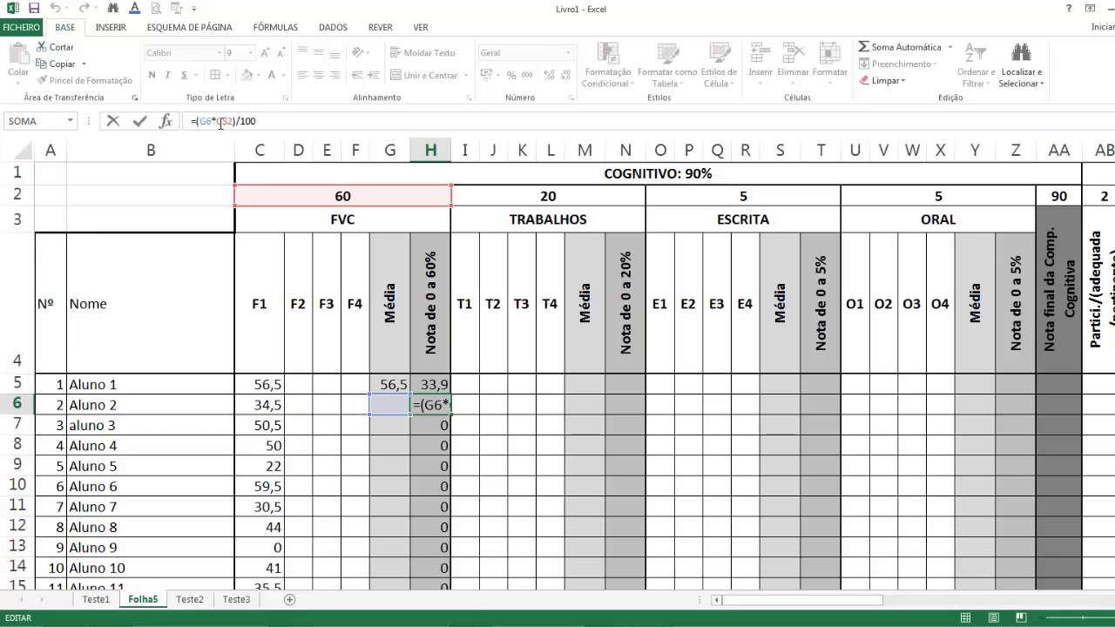
pyautogui.press('Return')
pyautogui.click(220, 122)
pyautogui.press('Return')
pyautogui.click(221, 122)
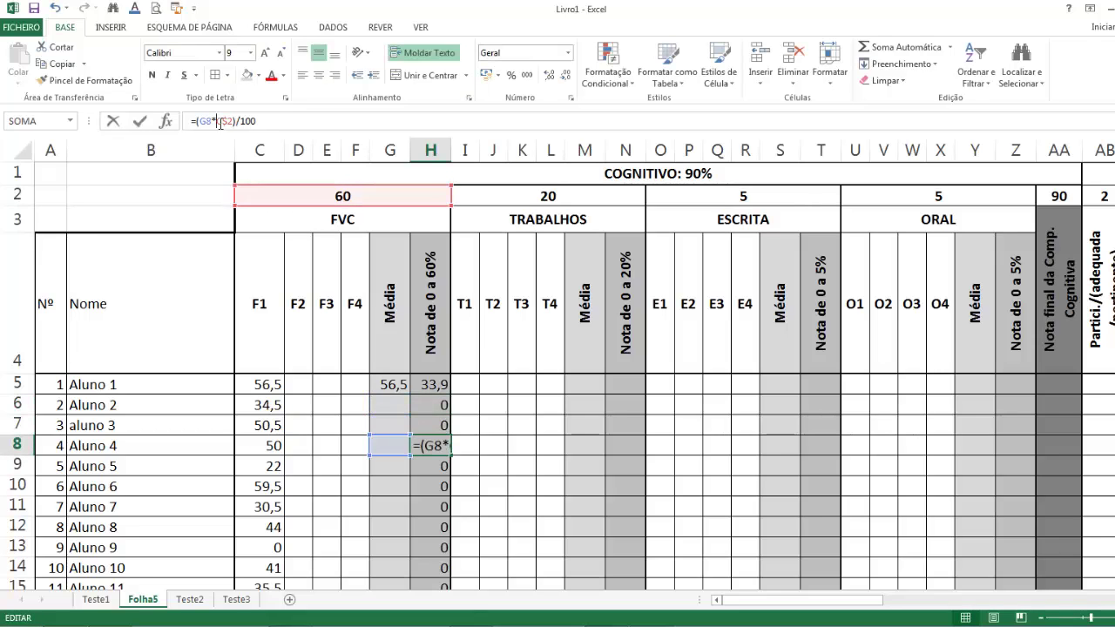
pyautogui.press('Return')
pyautogui.click(220, 122)
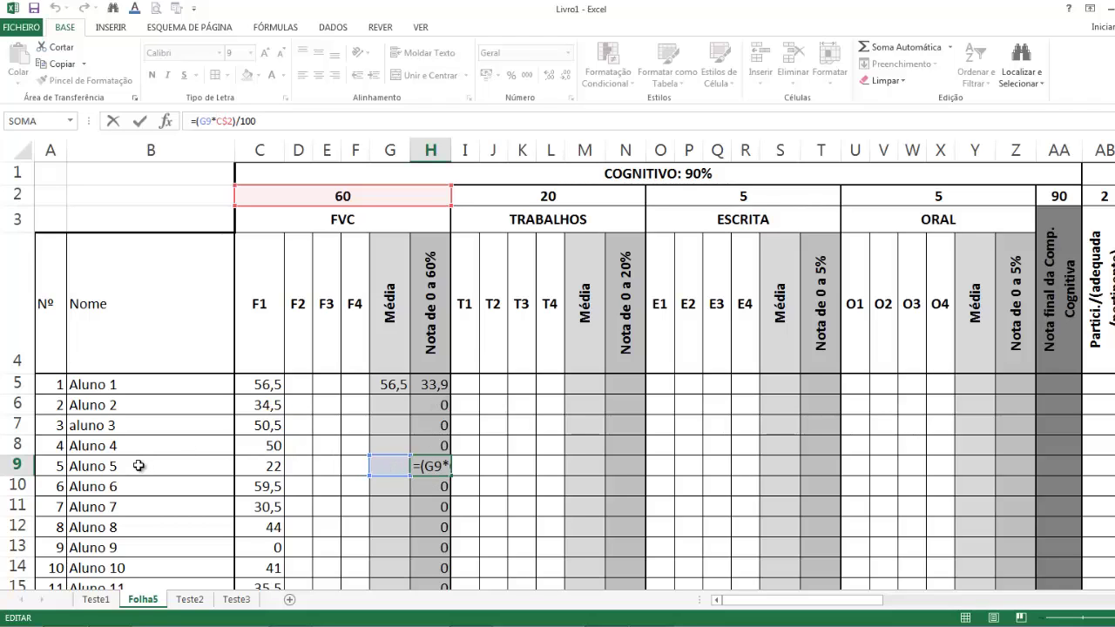
pyautogui.press('Return')
pyautogui.click(384, 456)
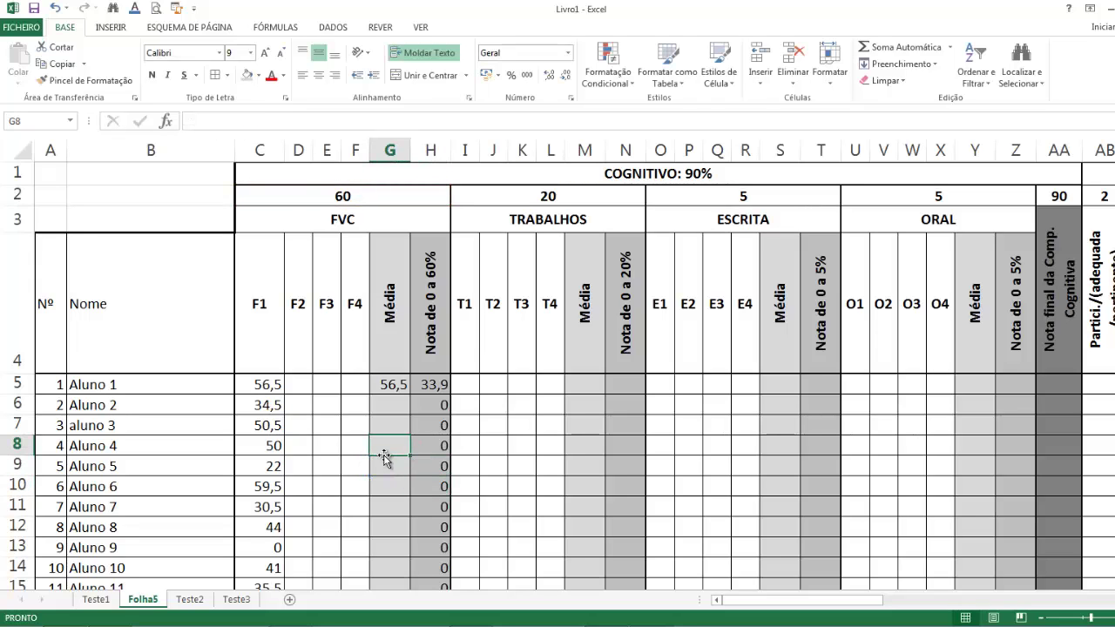
pyautogui.click(385, 460)
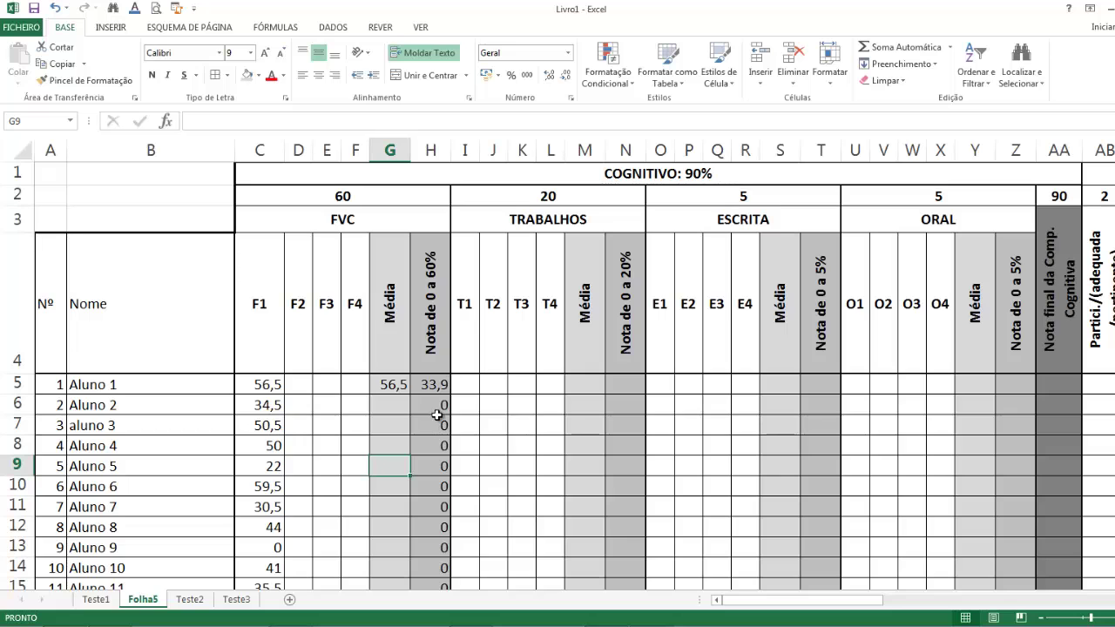
# Step: Clear the names Aluno 26 to Aluno 30 from B28:B32 in the Teste1 sheet
pyautogui.scroll(-7, 437, 416)
pyautogui.scroll(3, 437, 415)
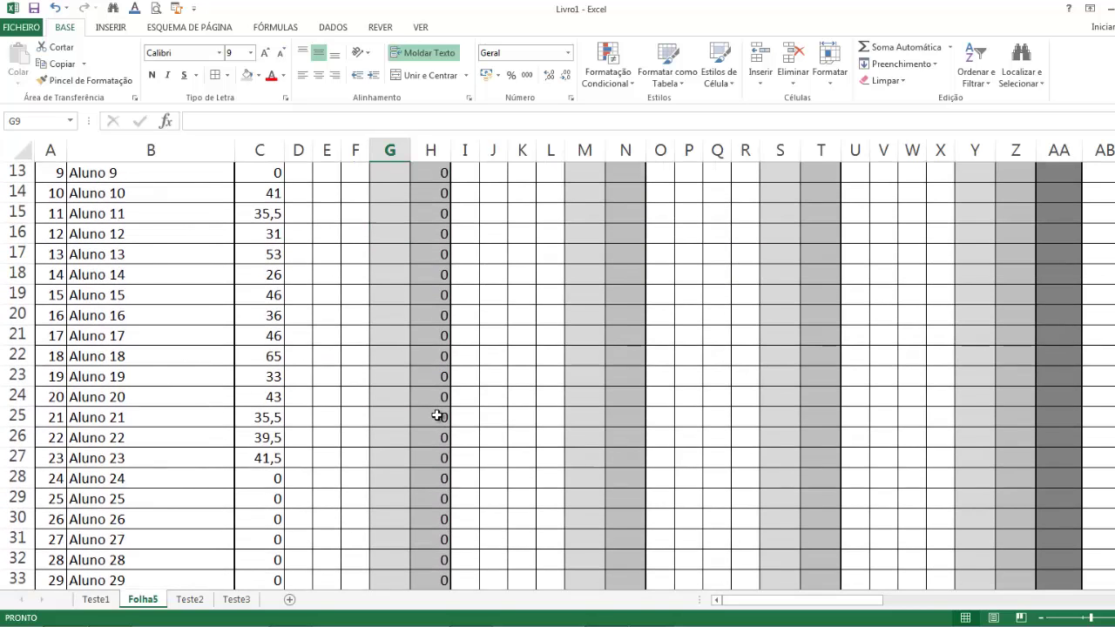
pyautogui.moveTo(89, 497); pyautogui.dragTo(101, 544)
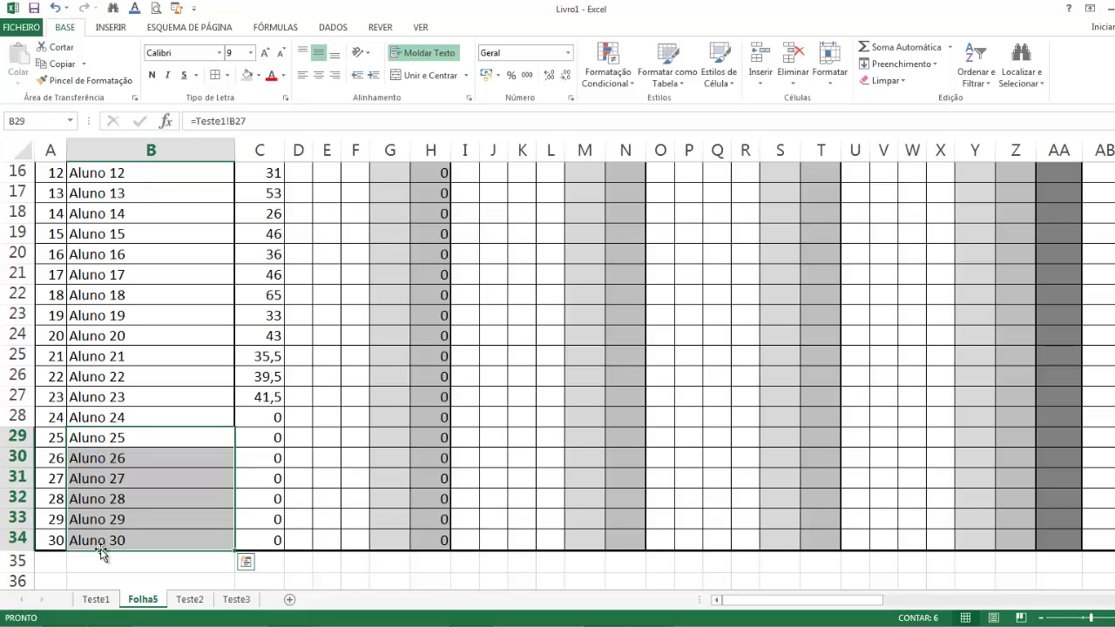
pyautogui.click(106, 603)
pyautogui.scroll(-2, 142, 466)
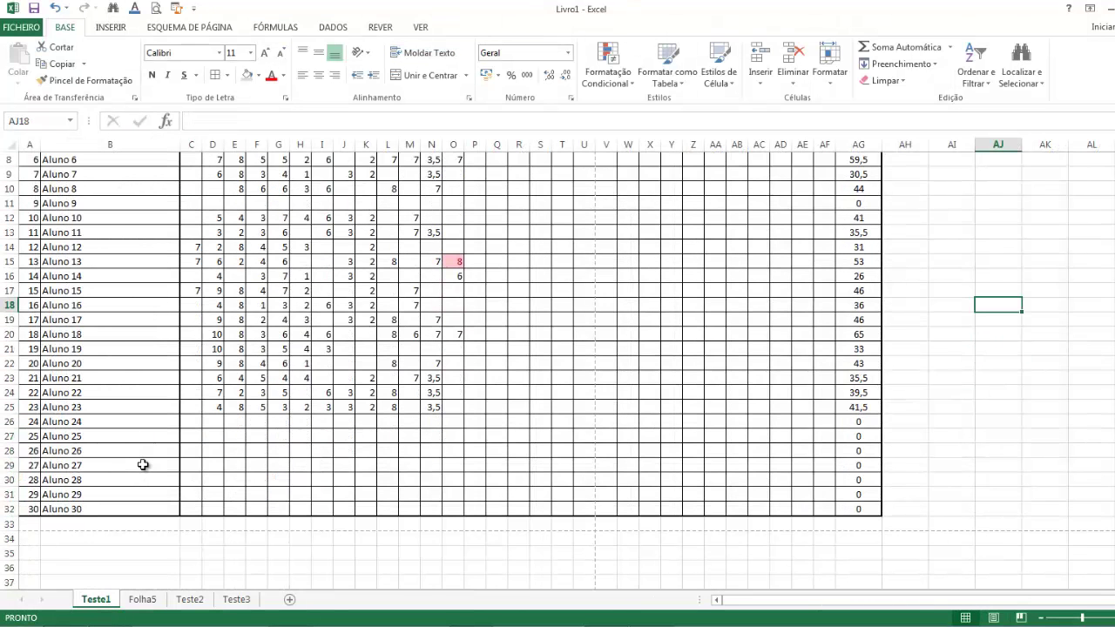
pyautogui.moveTo(78, 433); pyautogui.dragTo(88, 505)
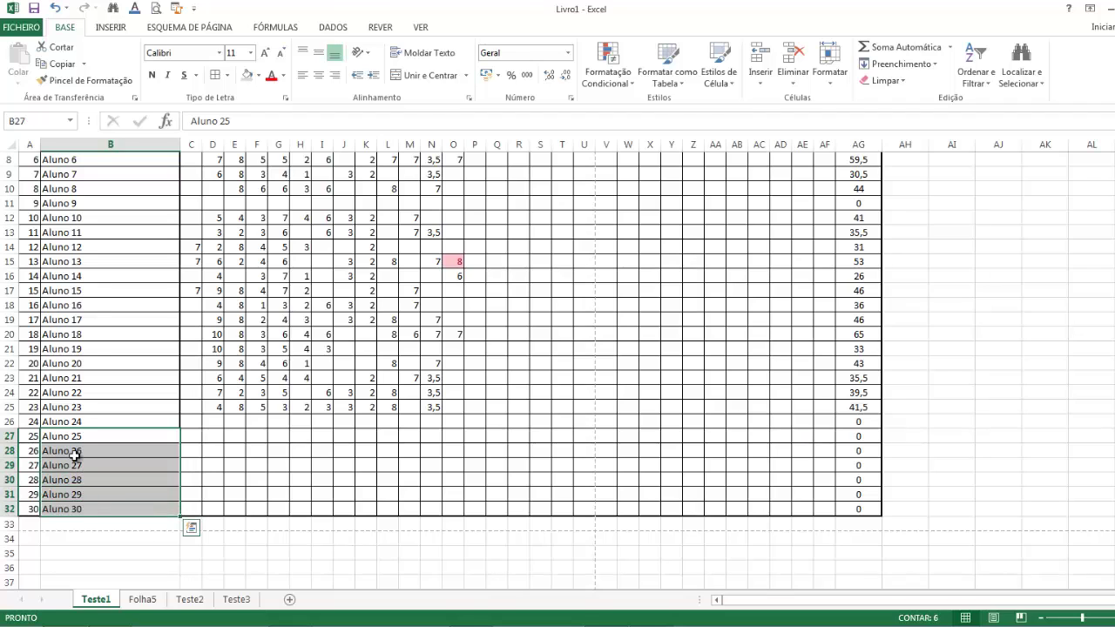
pyautogui.moveTo(76, 452); pyautogui.dragTo(77, 506)
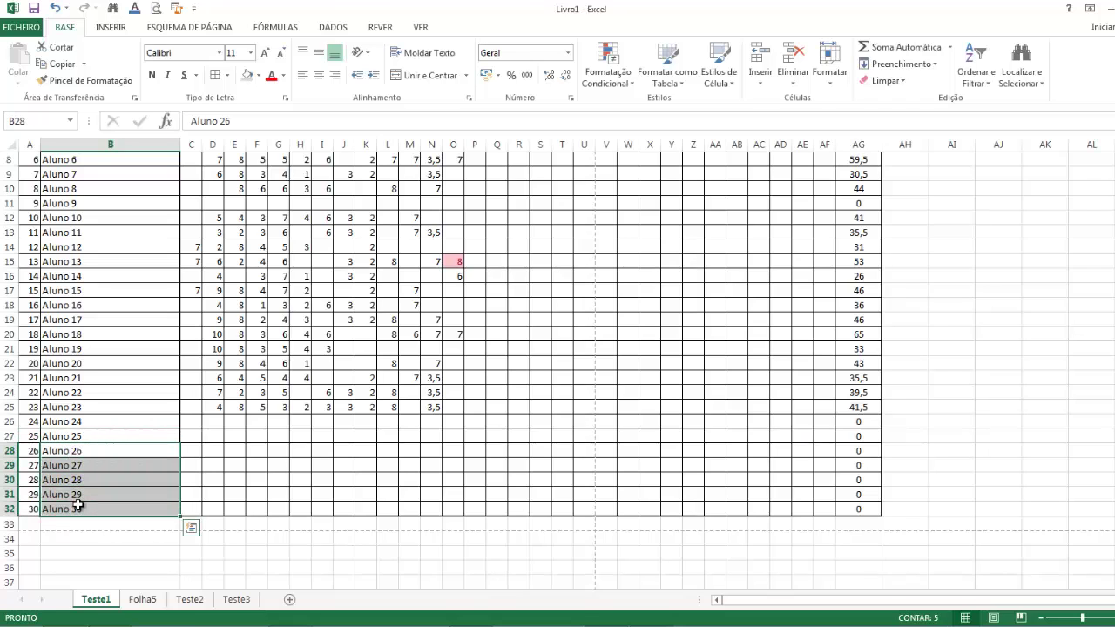
pyautogui.press('Delete')
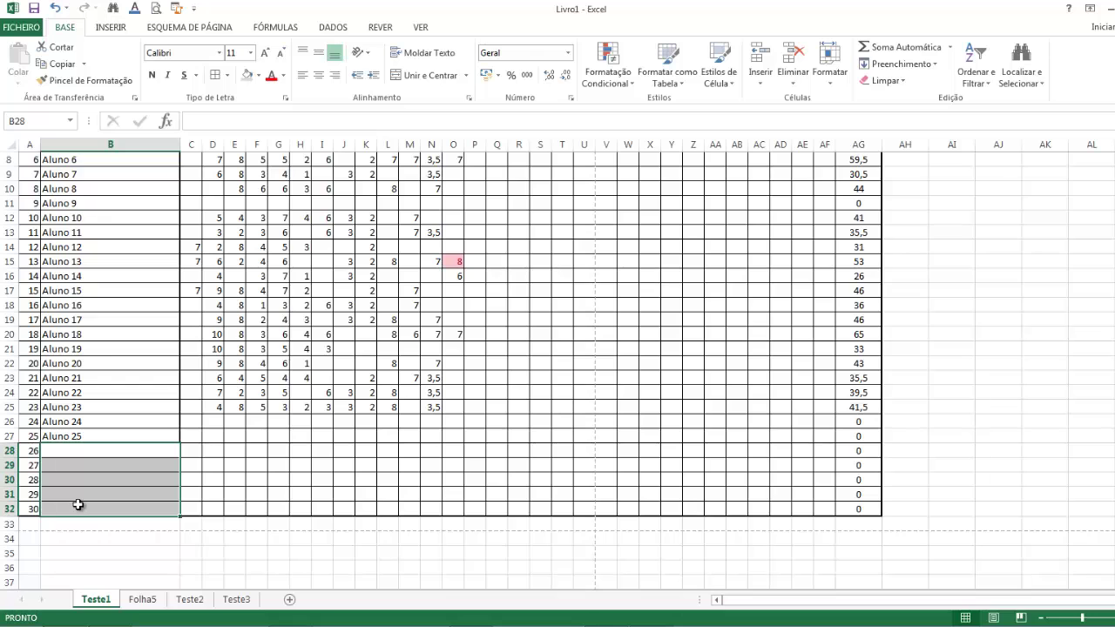
# Step: Check in Folha5 how the linked name cells B30:B34 display for the cleared students
pyautogui.click(143, 599)
pyautogui.click(174, 568)
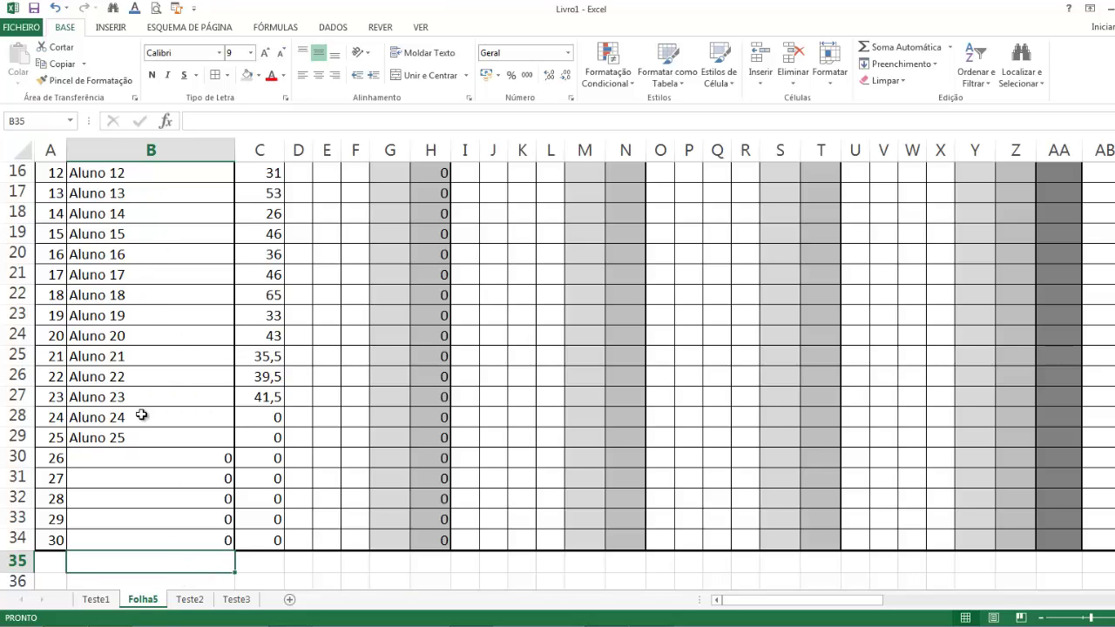
pyautogui.click(319, 575)
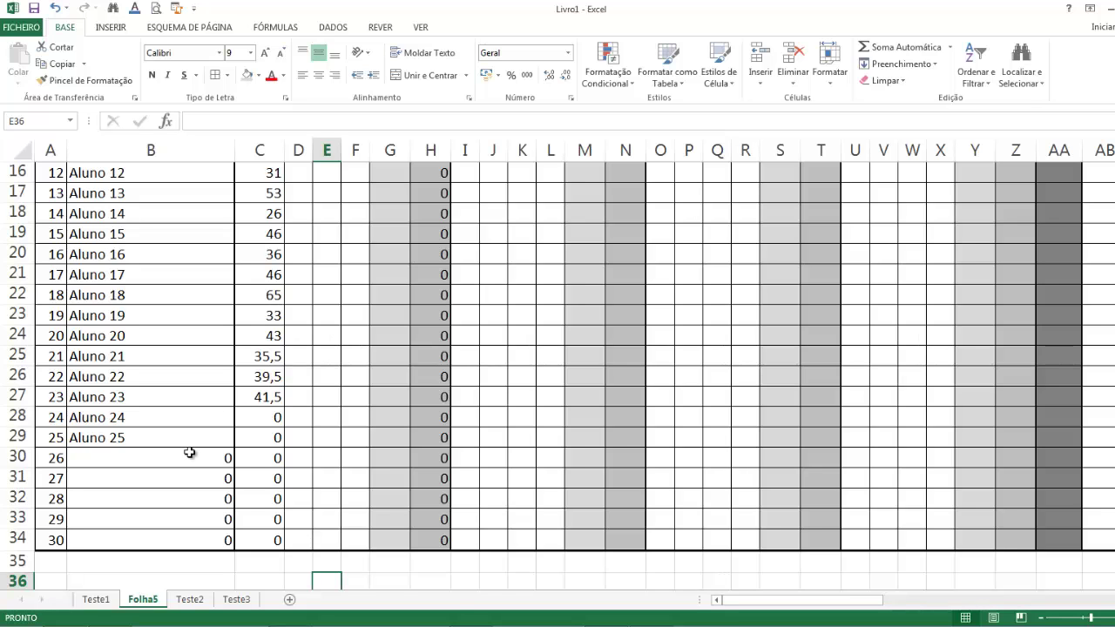
pyautogui.scroll(-2, 189, 458)
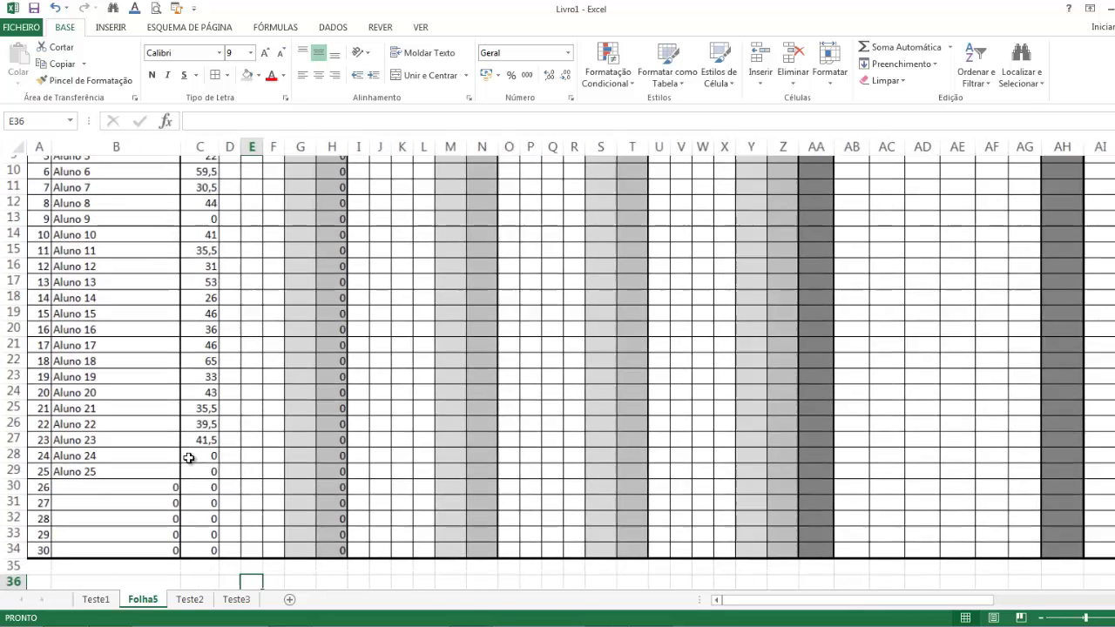
pyautogui.scroll(3, 127, 483)
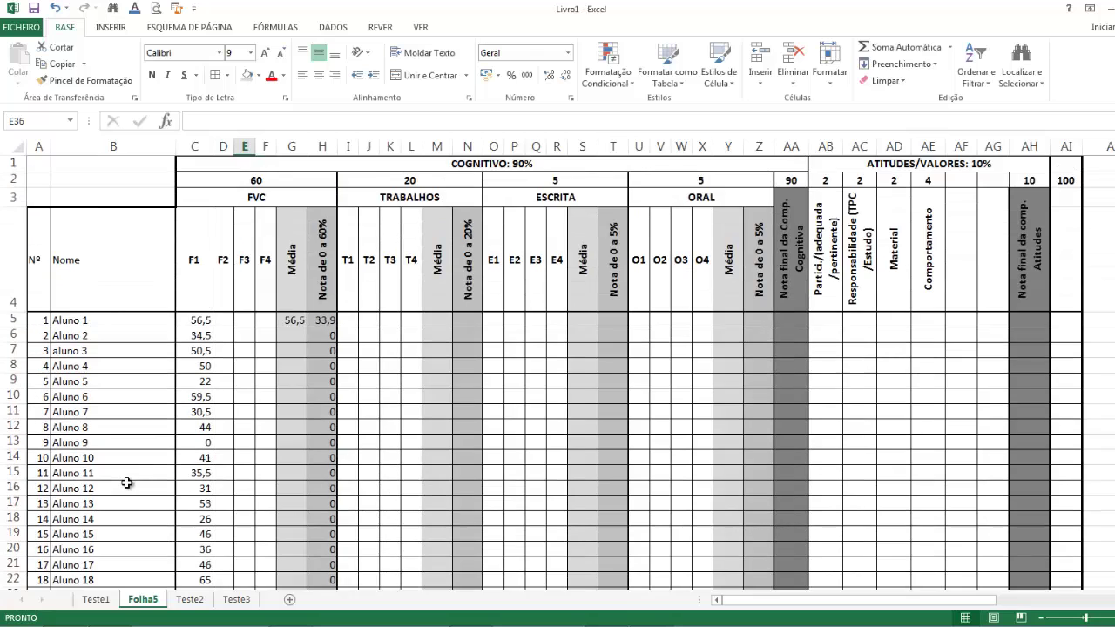
# Step: Change the name formula in Folha5 cell B5 to =SE(Teste1!B3="";"";Teste1!B3) so empty names stay blank
pyautogui.click(93, 321)
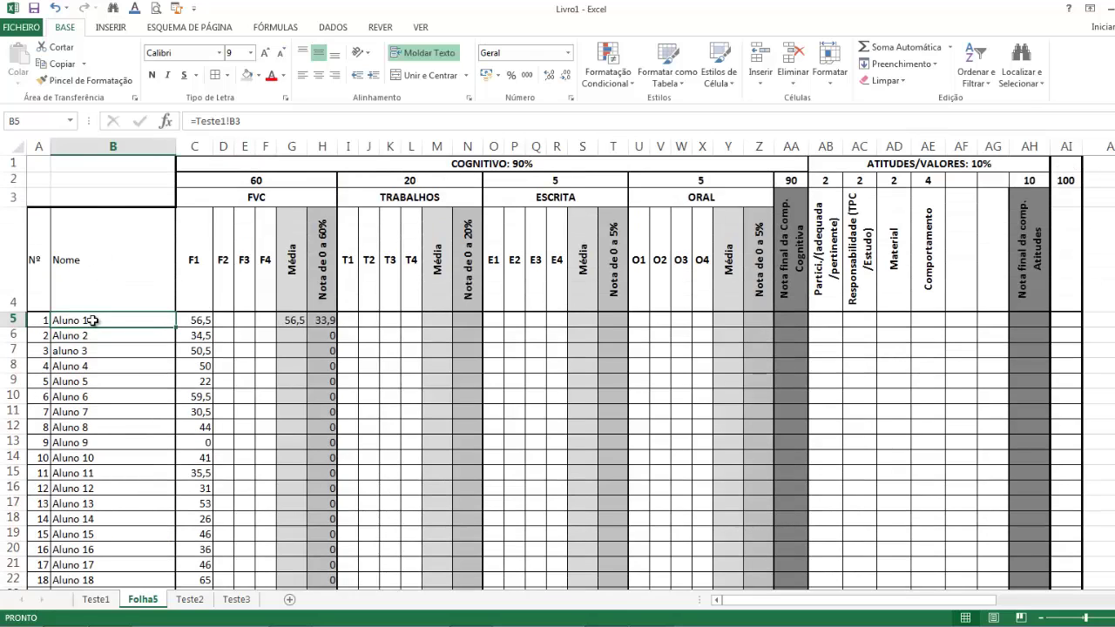
pyautogui.click(198, 121)
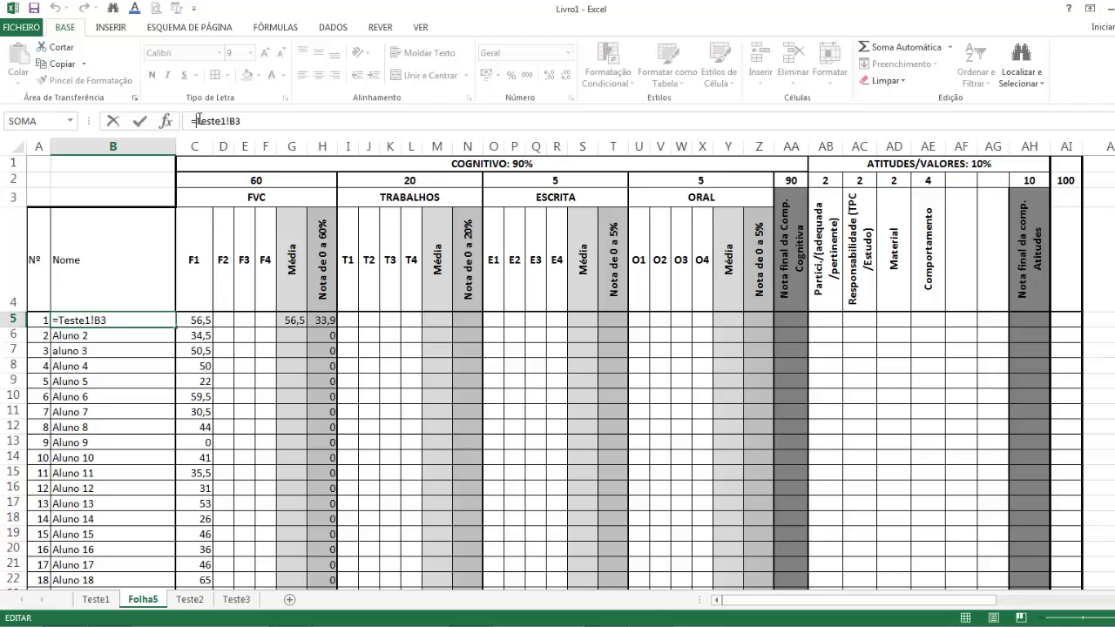
pyautogui.write('se')
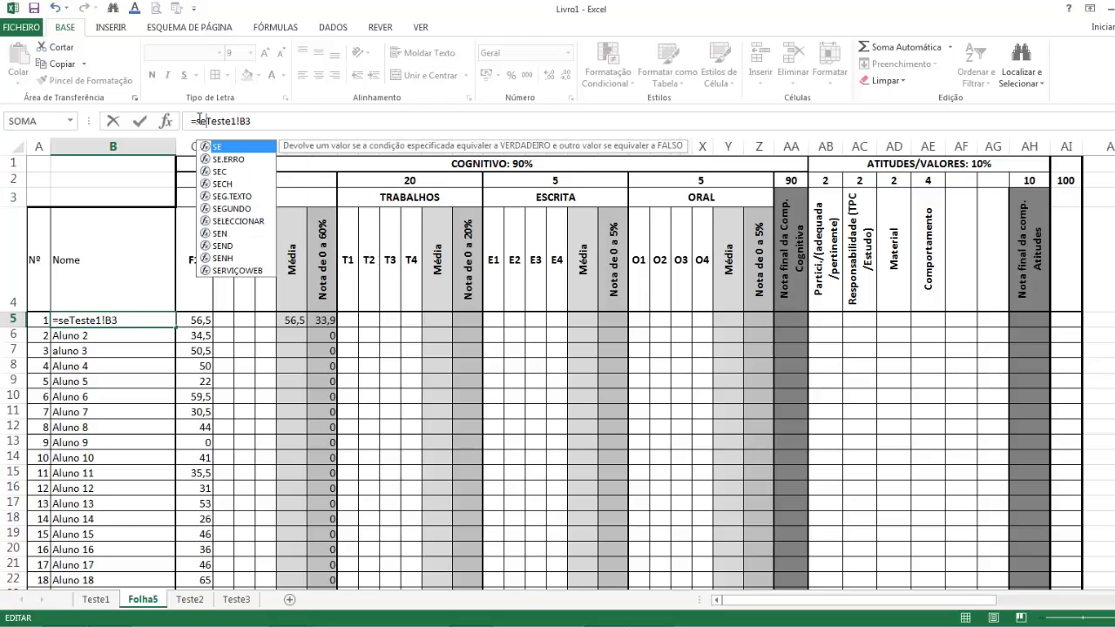
pyautogui.write('(')
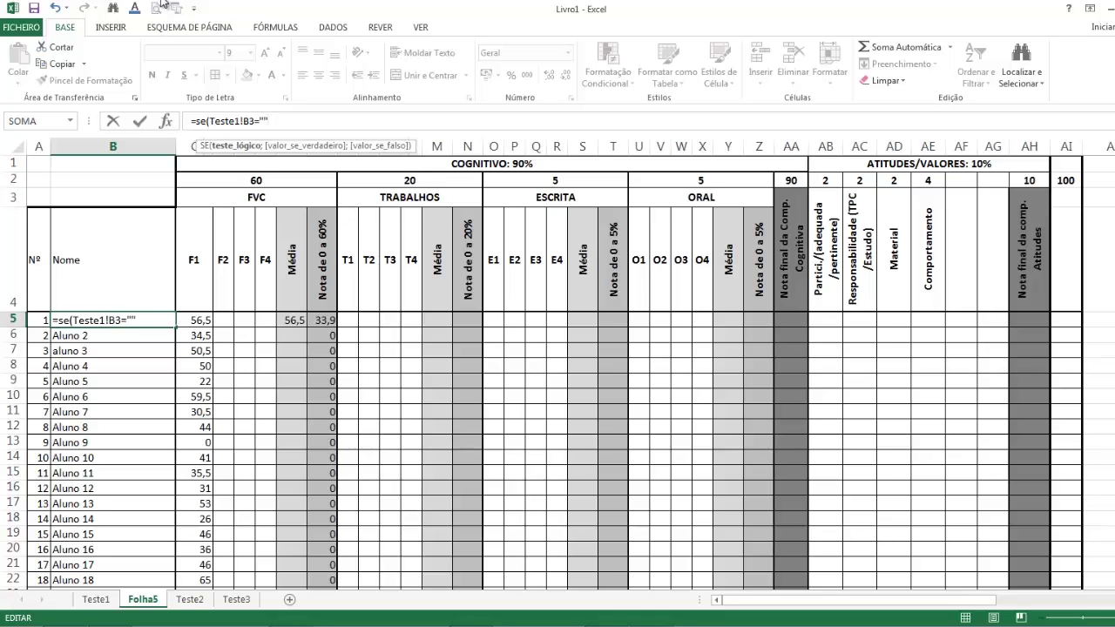
pyautogui.write(';')
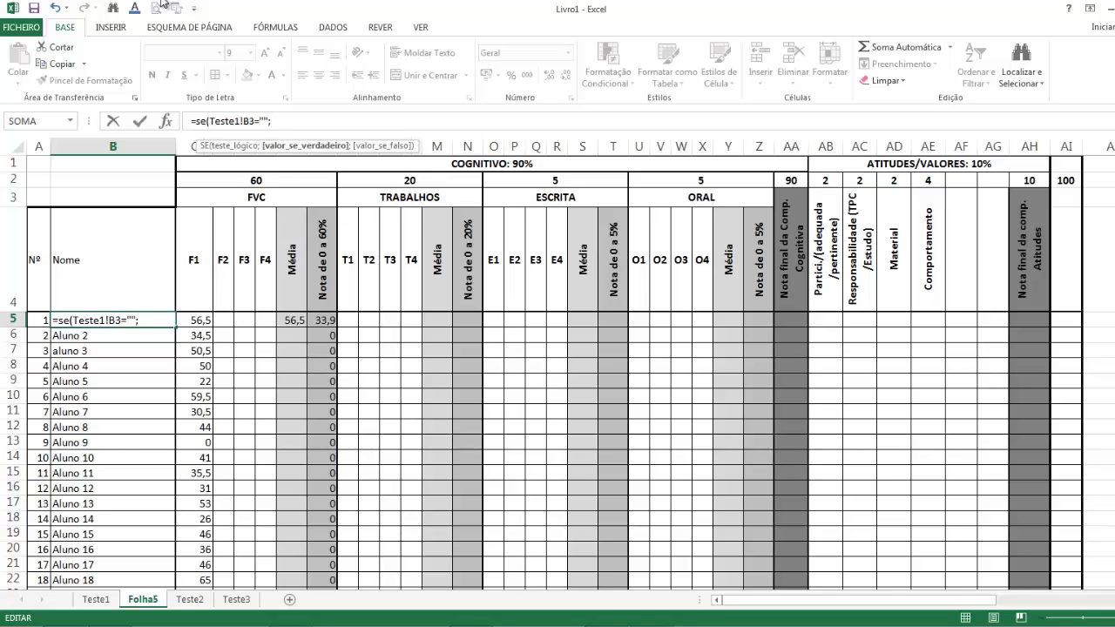
pyautogui.write('"";')
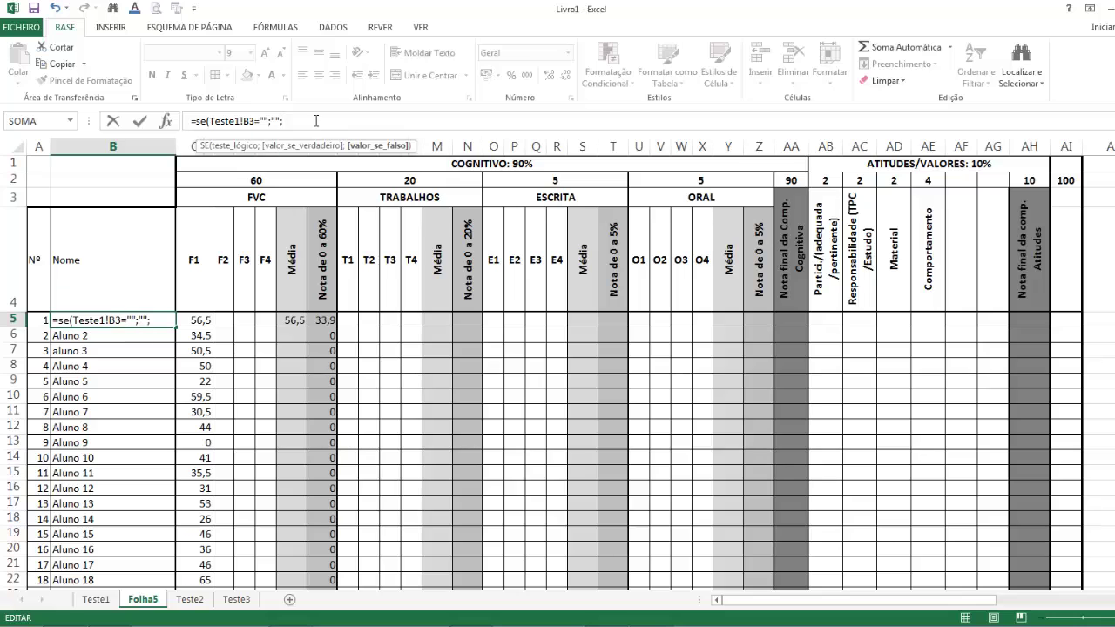
pyautogui.click(96, 599)
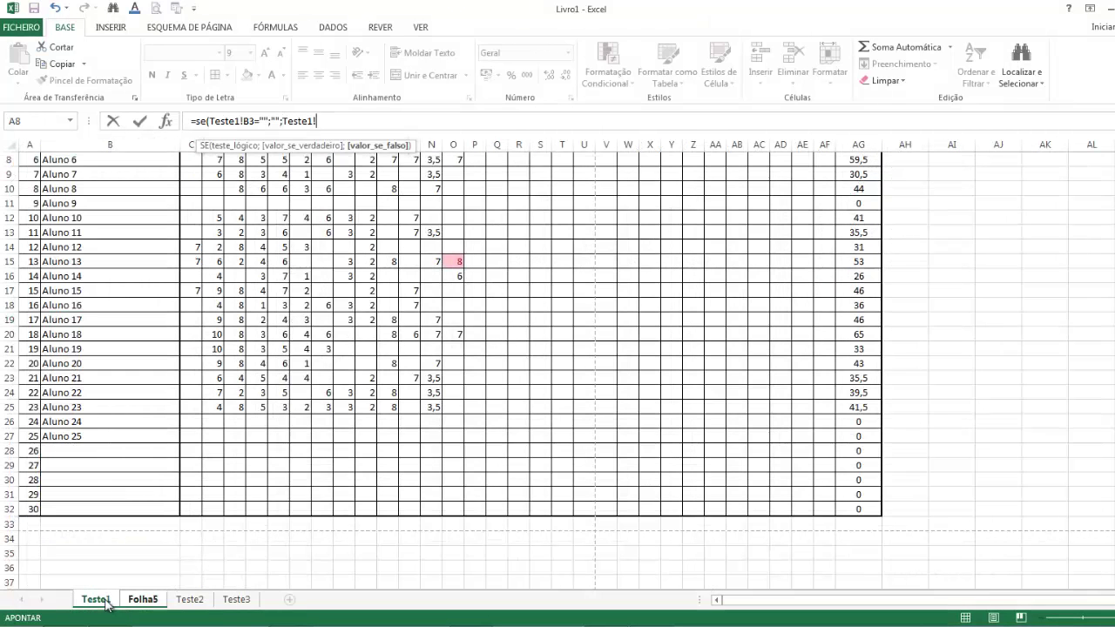
pyautogui.scroll(3, 122, 265)
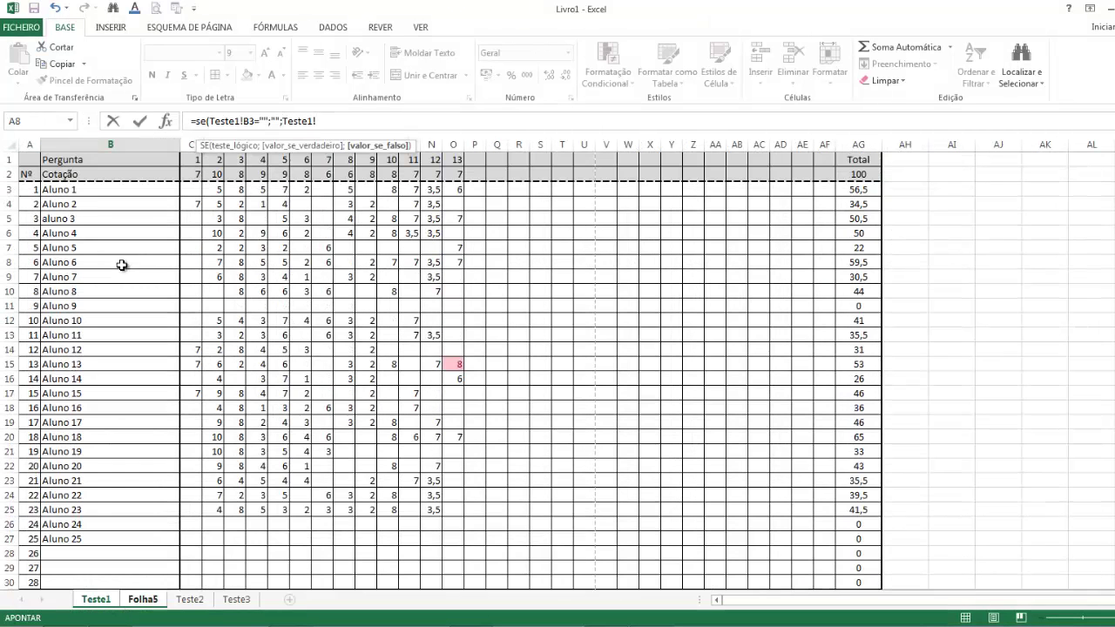
pyautogui.click(79, 189)
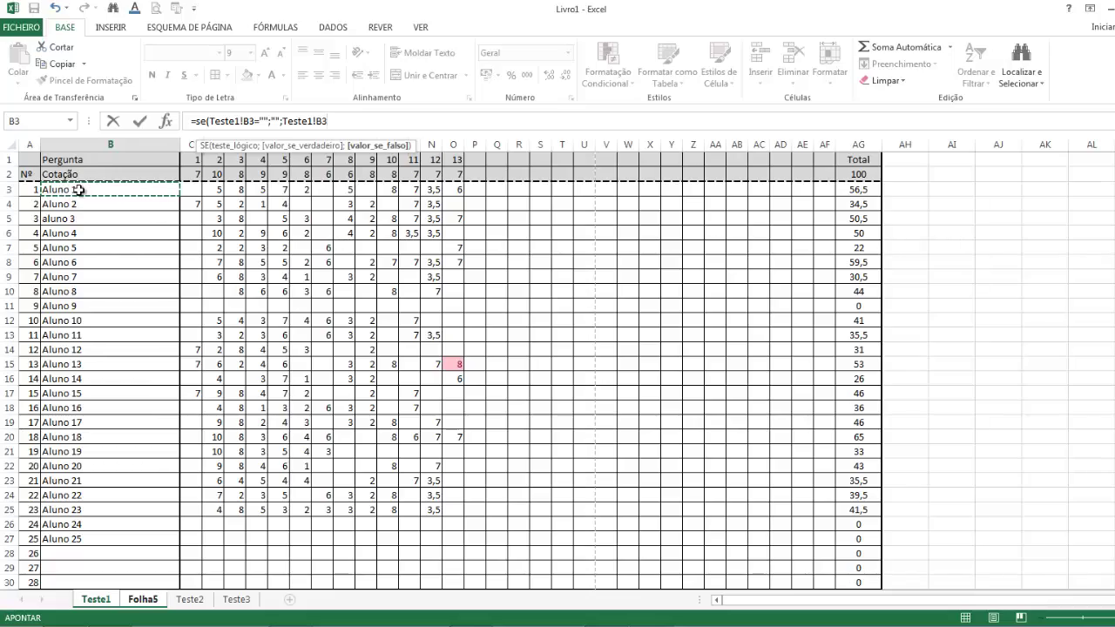
pyautogui.write(')')
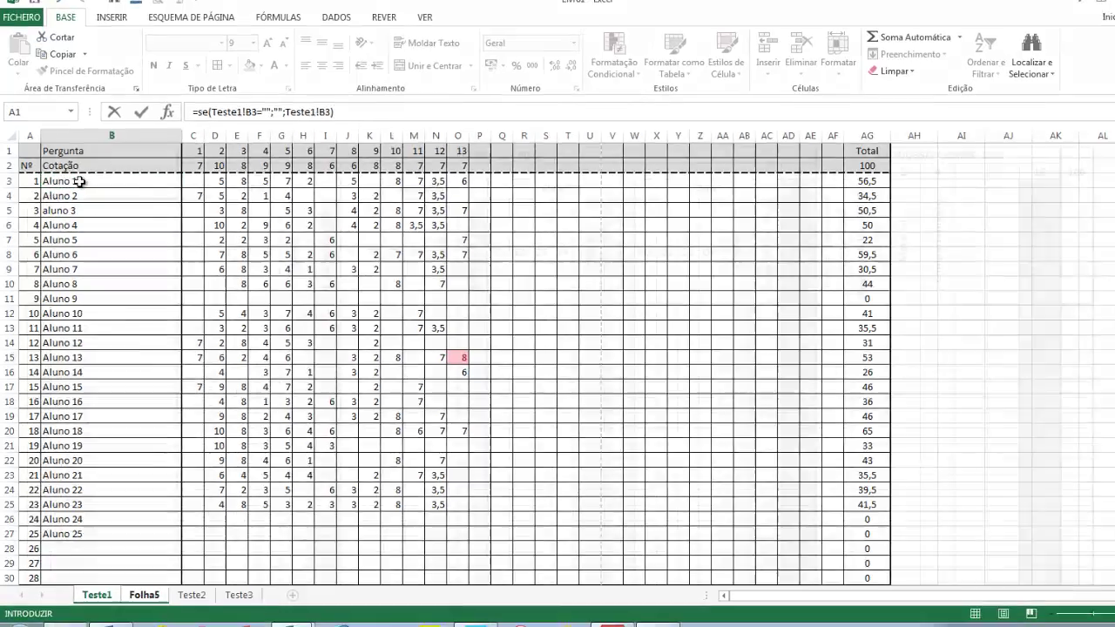
pyautogui.press('Return')
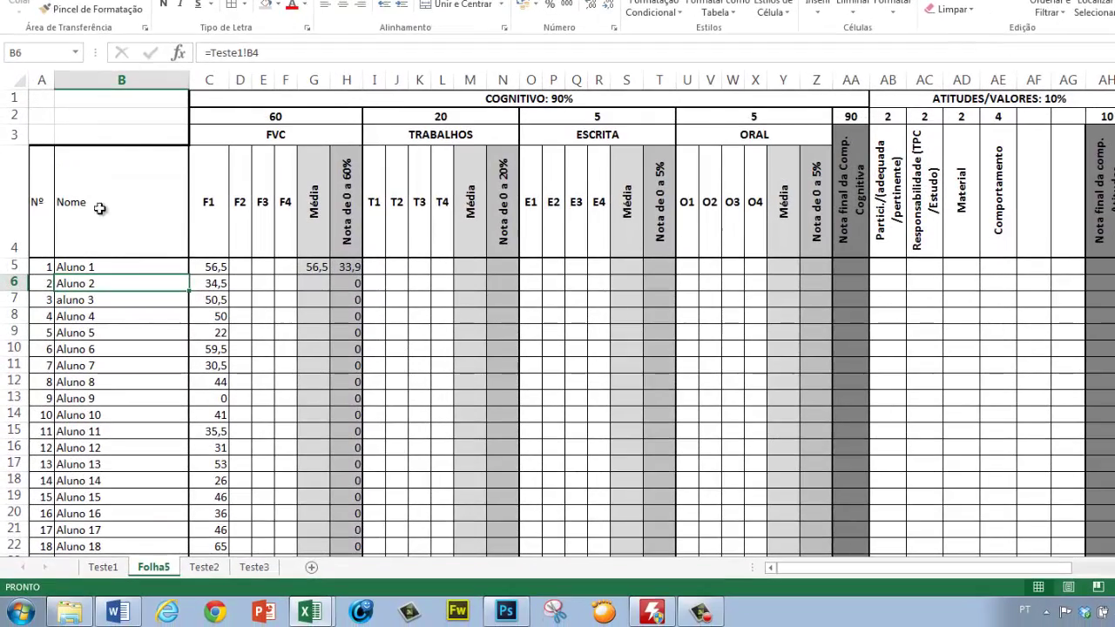
# Step: Fill the B5 name formula down the Nome column to row 34 without formatting
pyautogui.click(128, 312)
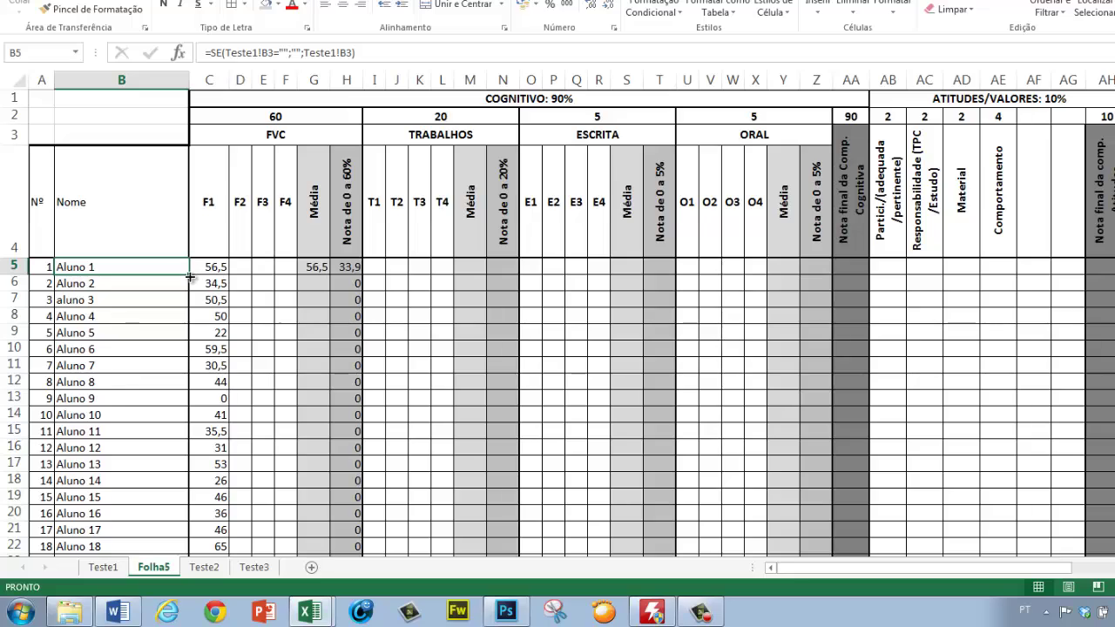
pyautogui.moveTo(189, 274)
pyautogui.mouseDown()
pyautogui.moveTo(184, 623)
pyautogui.moveTo(190, 537)
pyautogui.mouseUp()
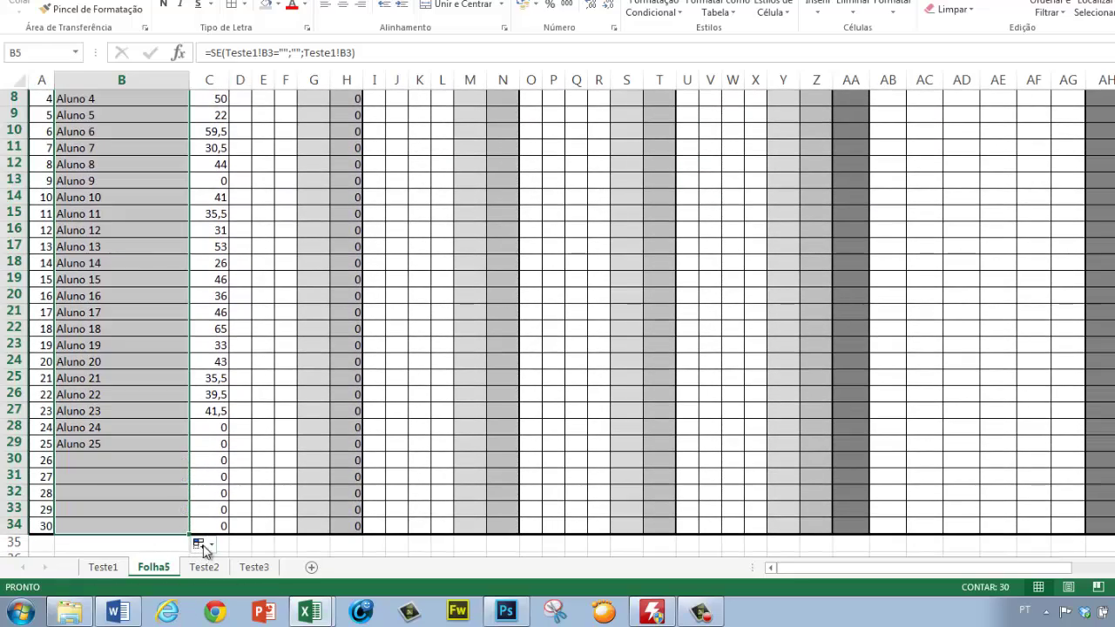
pyautogui.click(199, 545)
pyautogui.click(281, 511)
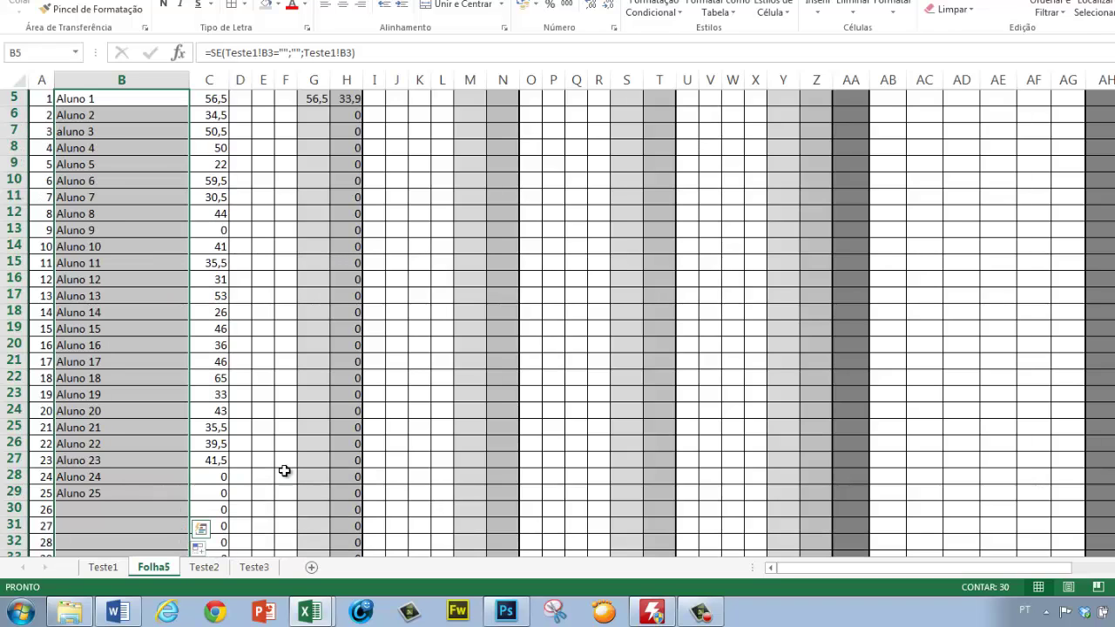
pyautogui.scroll(2, 358, 410)
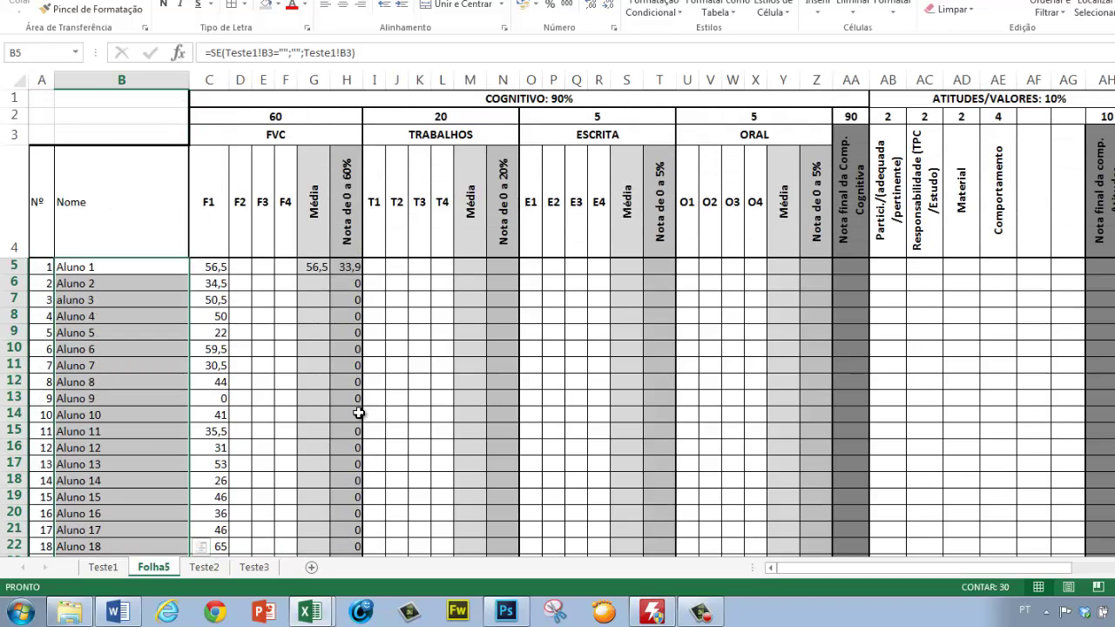
# Step: Change the F1 formula in cell C5 to =SE(B5="";"";Teste1!AG3) so rows without a student name stay blank
pyautogui.click(347, 266)
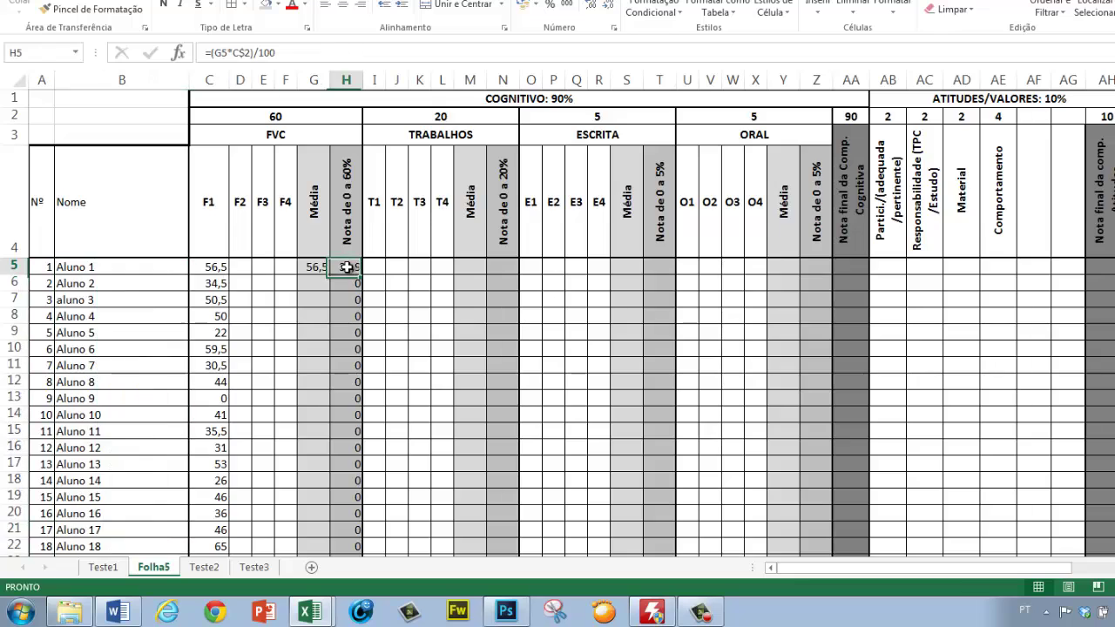
pyautogui.scroll(-5, 347, 266)
pyautogui.scroll(-2, 347, 266)
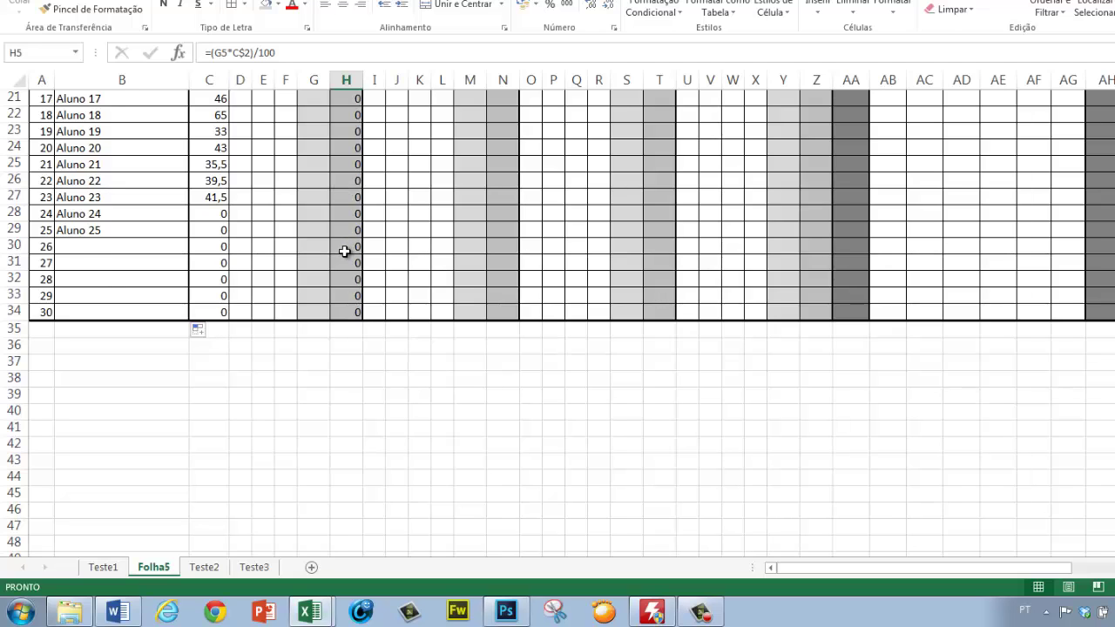
pyautogui.scroll(7, 345, 252)
pyautogui.click(213, 268)
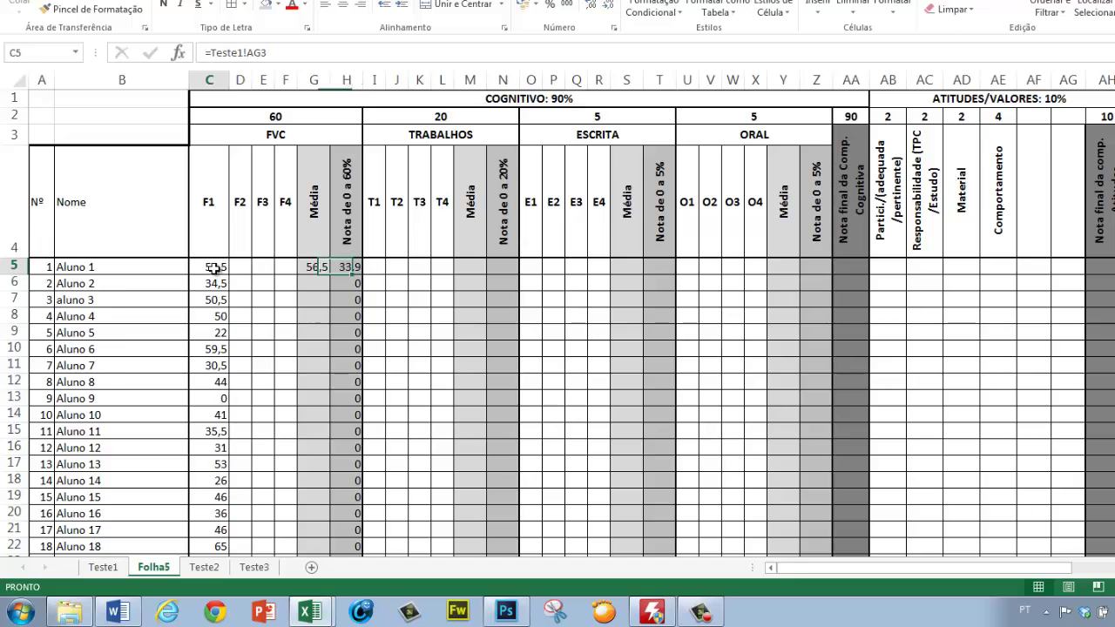
pyautogui.click(211, 52)
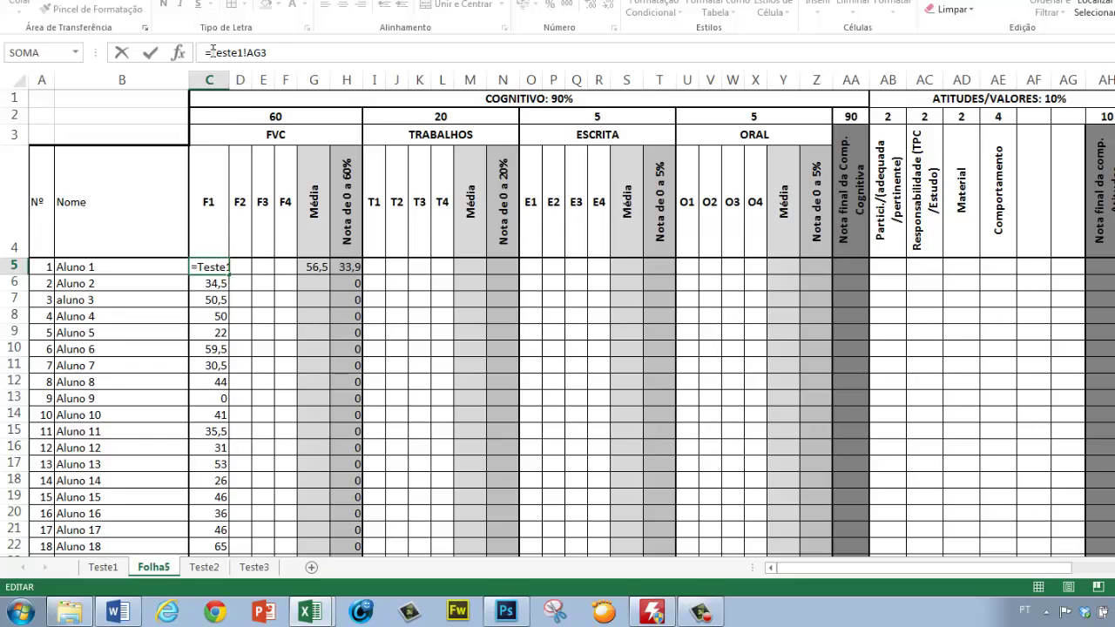
pyautogui.write('se(')
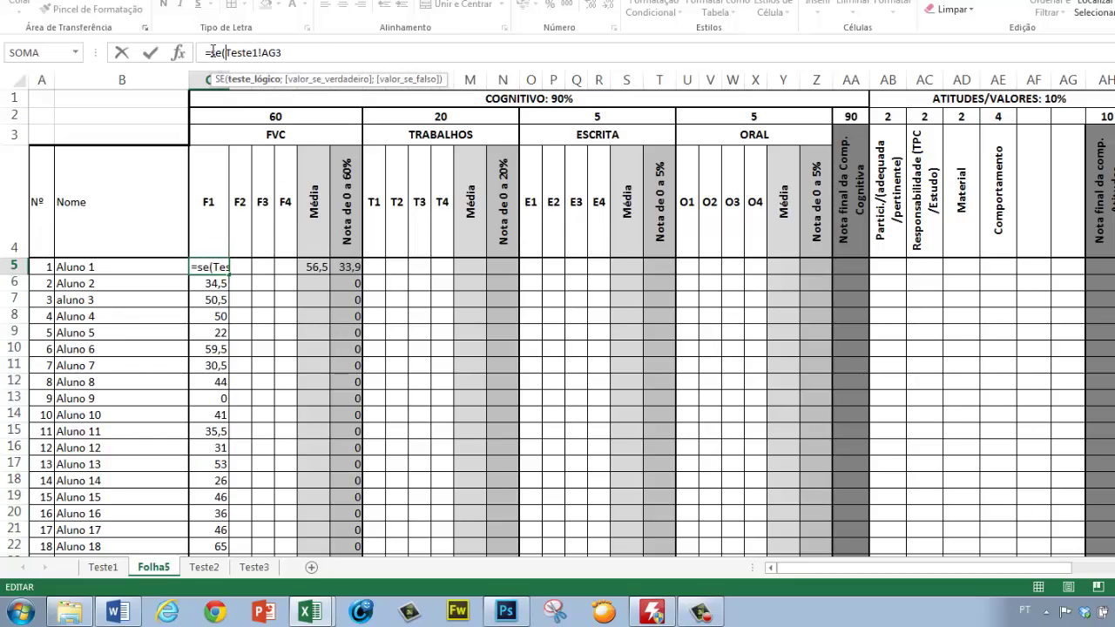
pyautogui.click(124, 265)
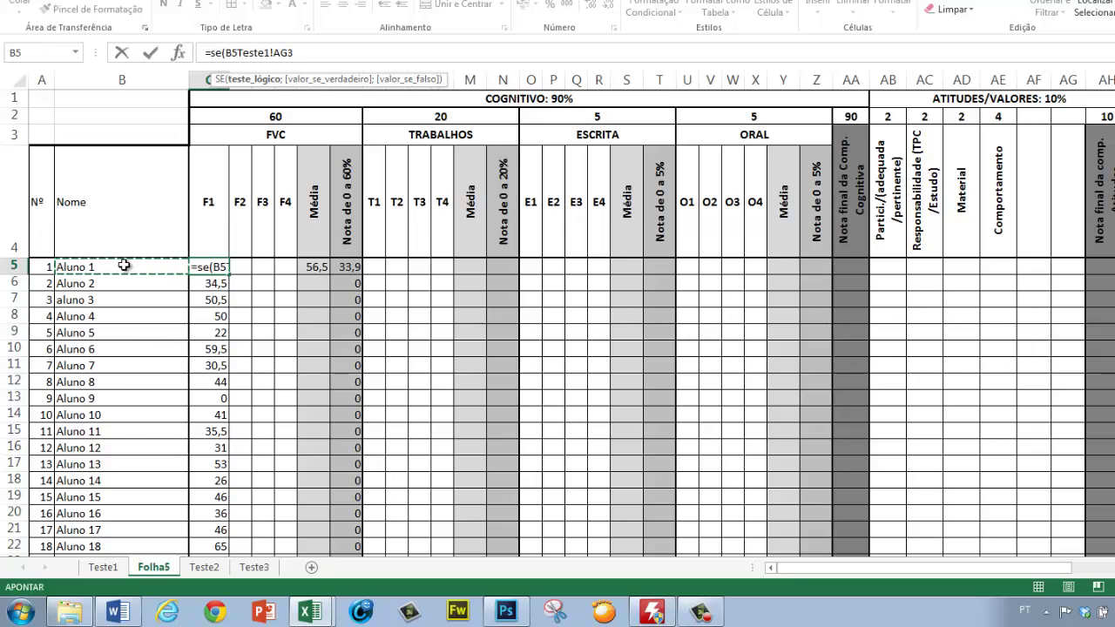
pyautogui.write('=')
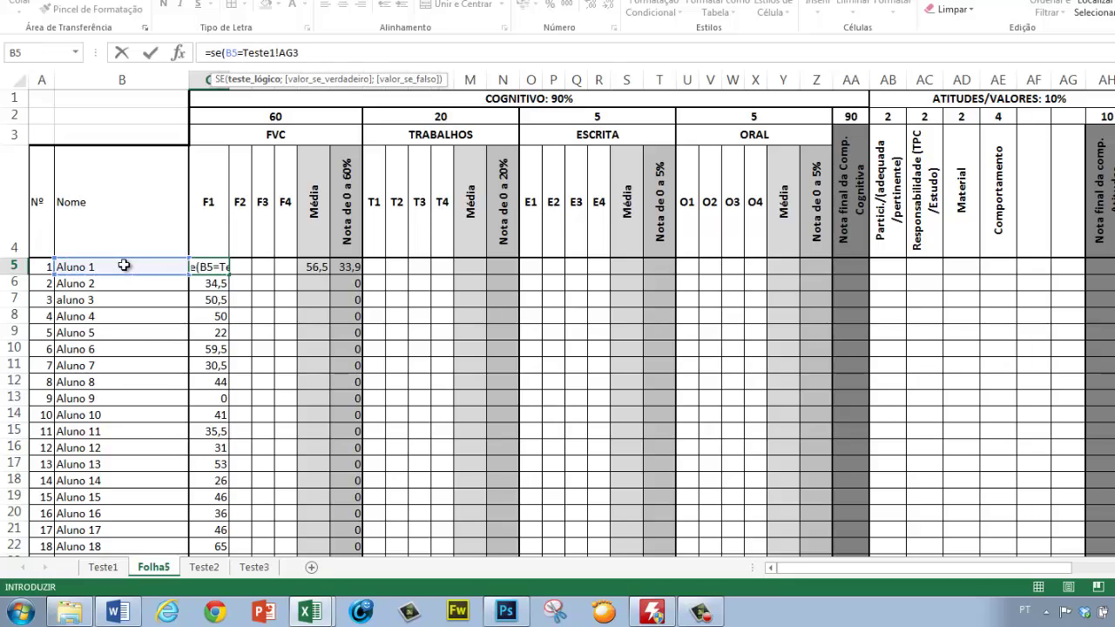
pyautogui.write('"";""')
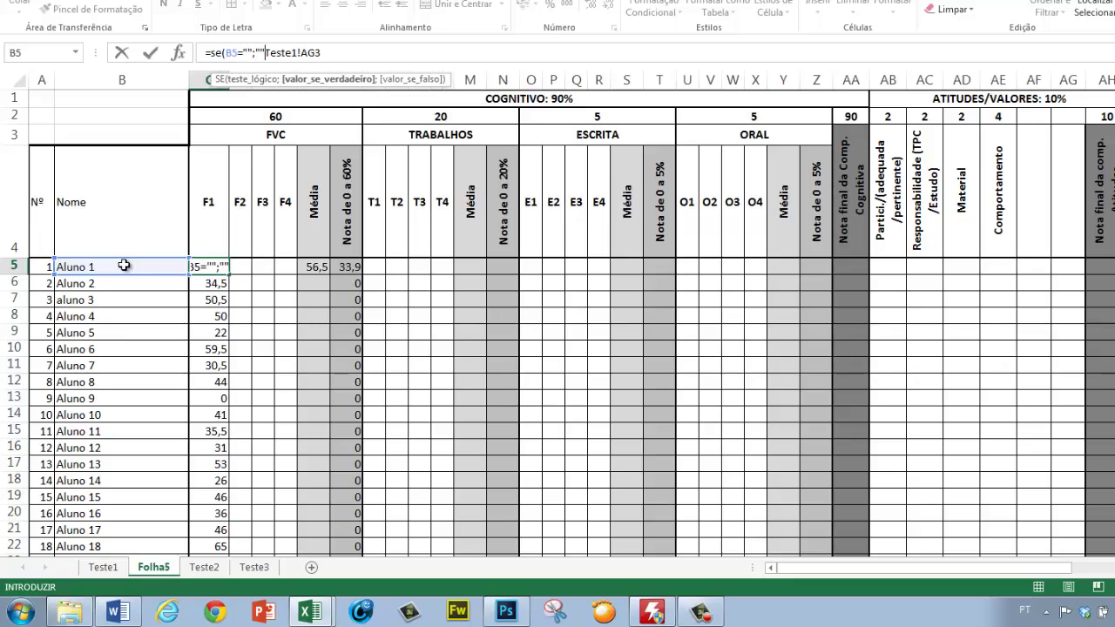
pyautogui.write(';')
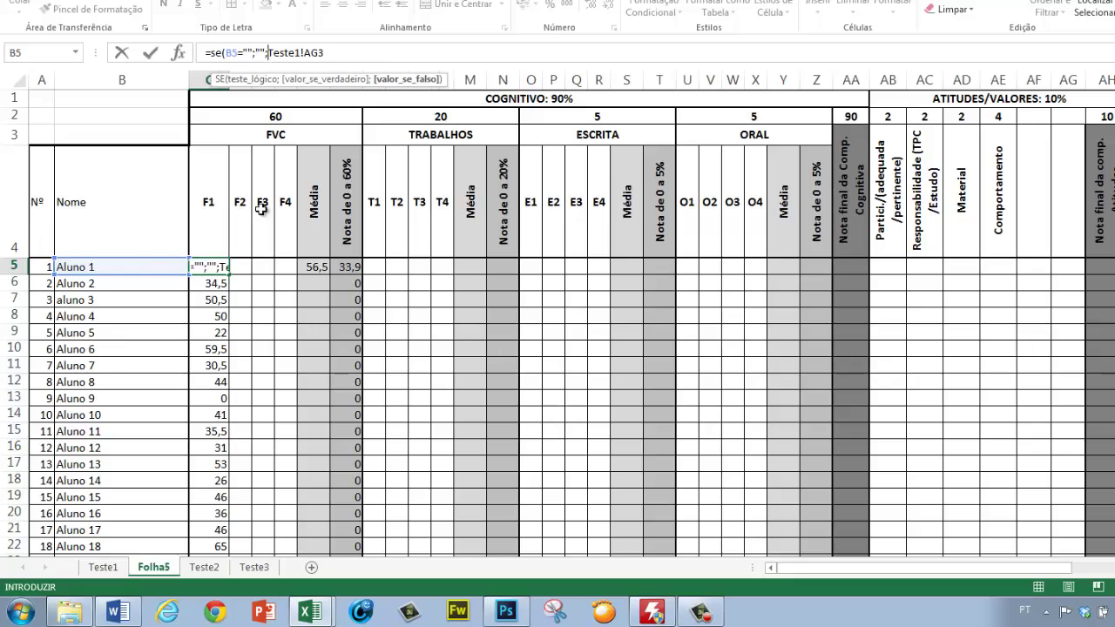
pyautogui.click(330, 60)
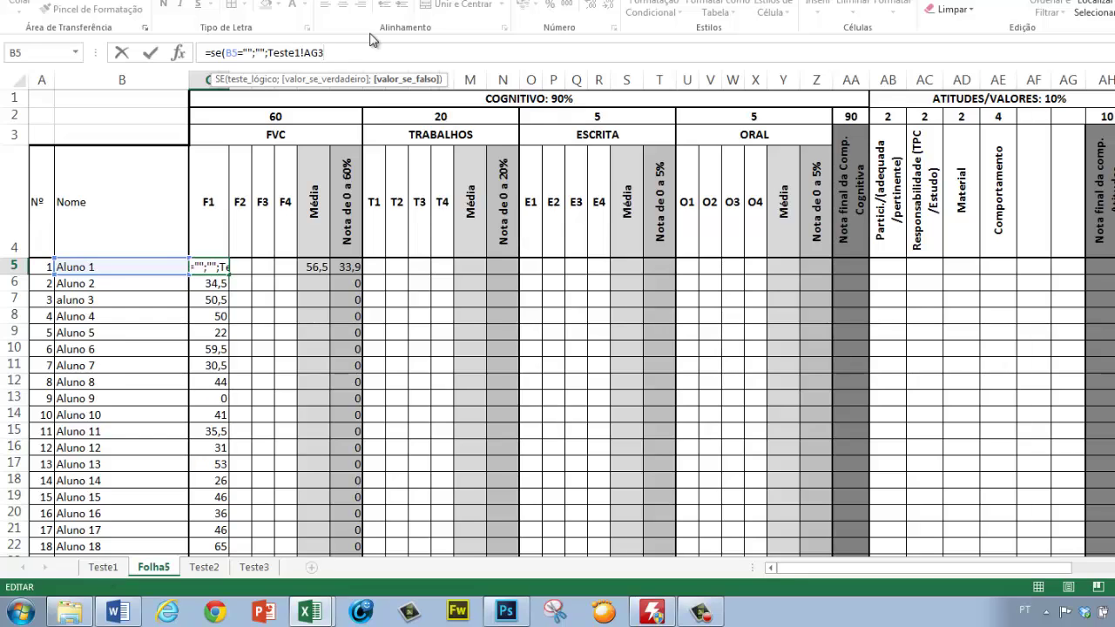
pyautogui.press('Return')
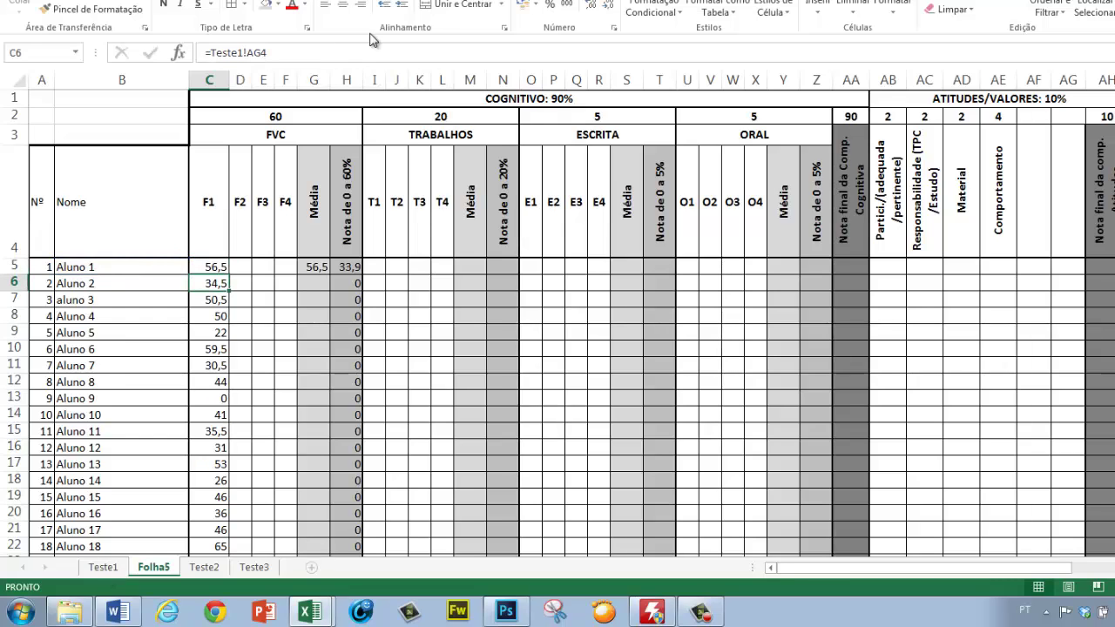
# Step: Fill the C5 formula down the F1 column to row 34 without formatting
pyautogui.click(213, 266)
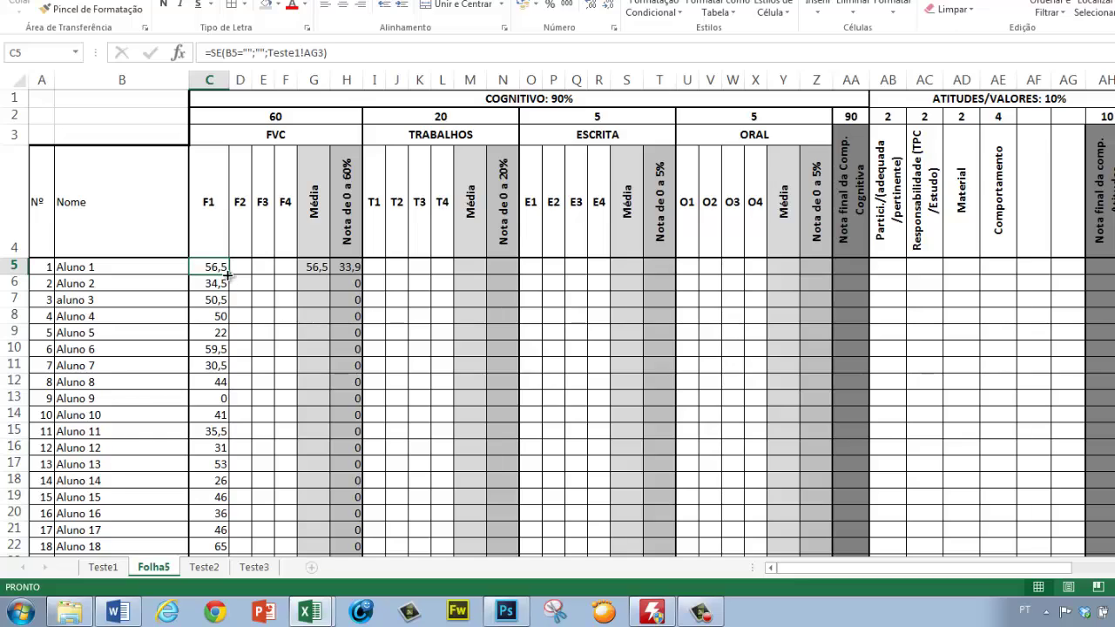
pyautogui.moveTo(228, 274); pyautogui.dragTo(221, 530)
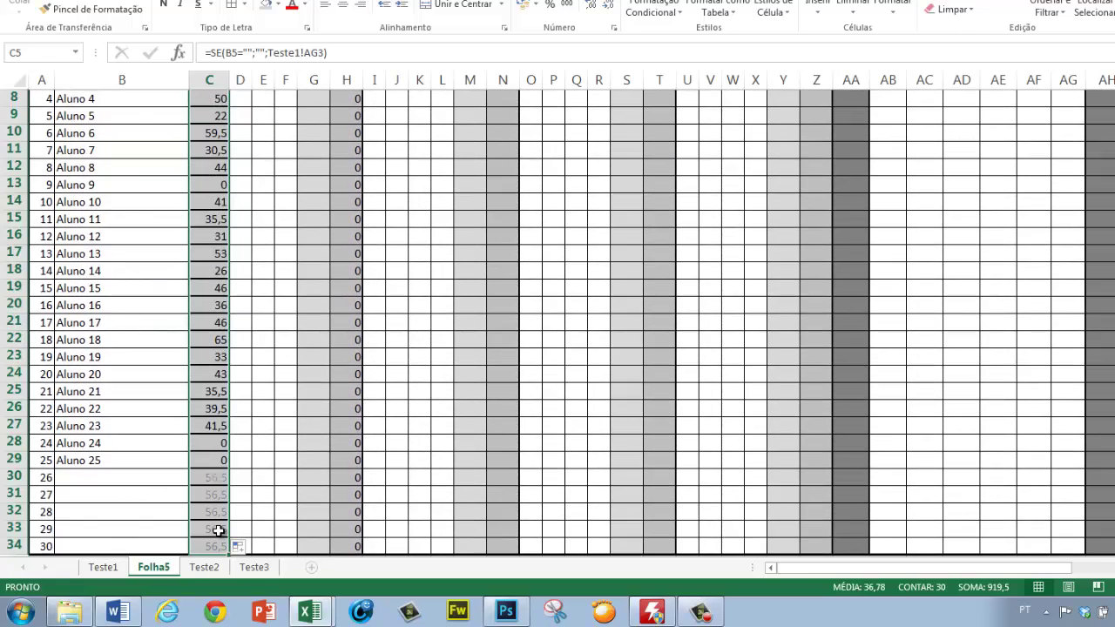
pyautogui.click(239, 549)
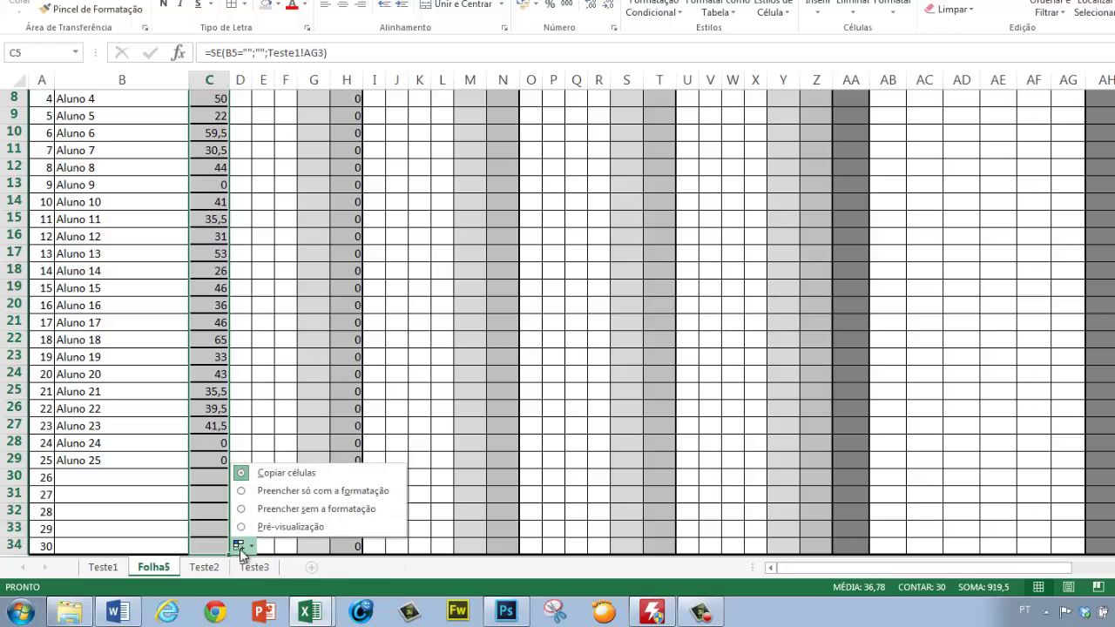
pyautogui.click(282, 510)
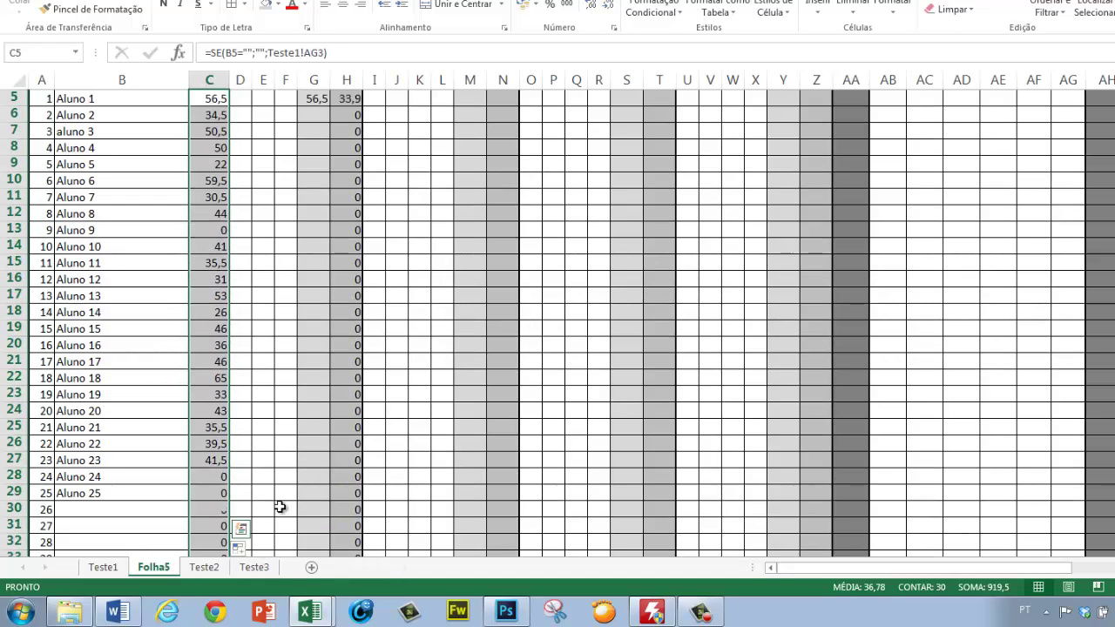
pyautogui.scroll(2, 279, 507)
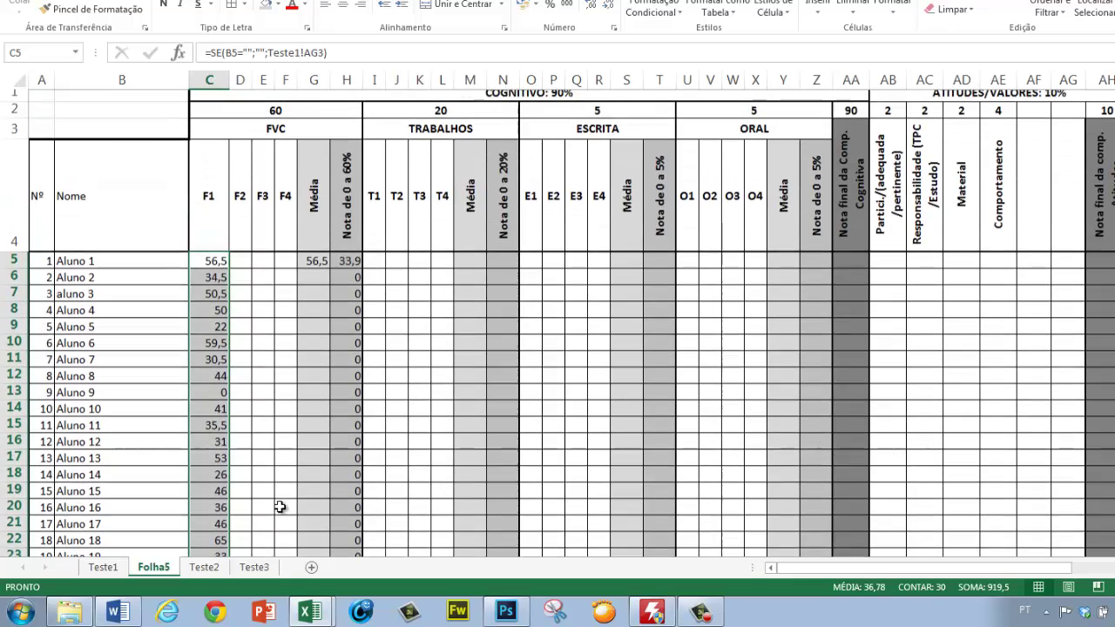
pyautogui.click(241, 276)
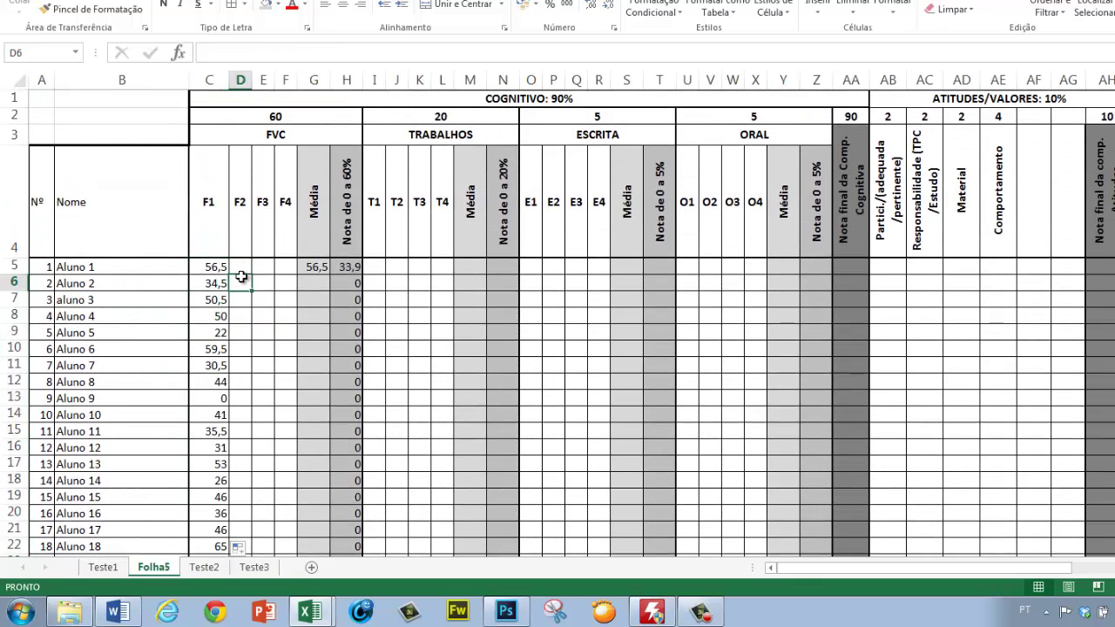
pyautogui.click(317, 266)
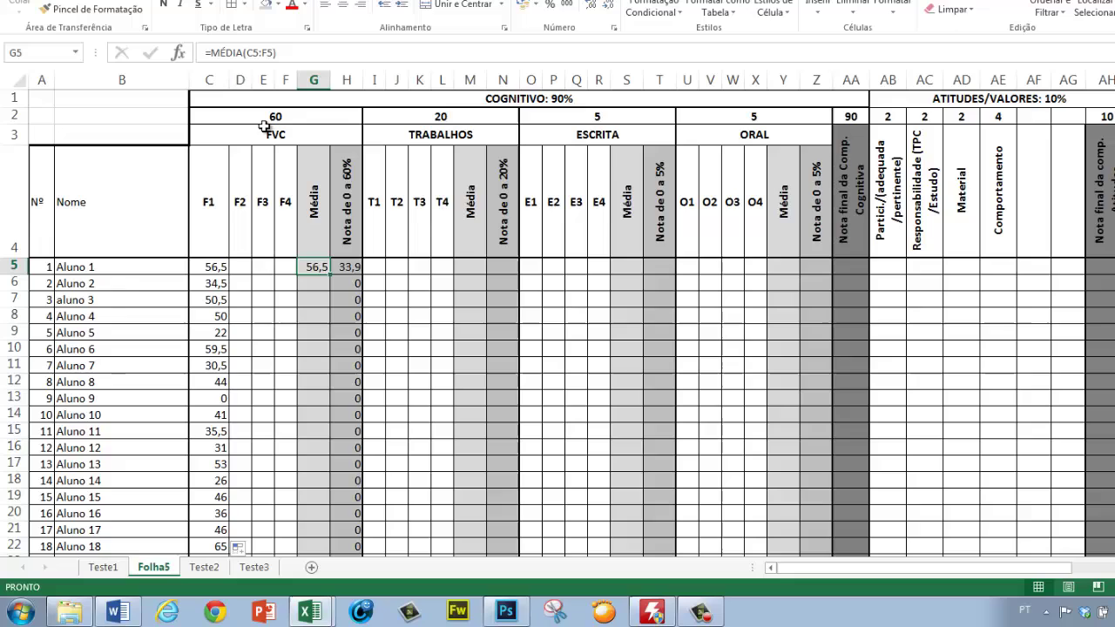
pyautogui.click(212, 52)
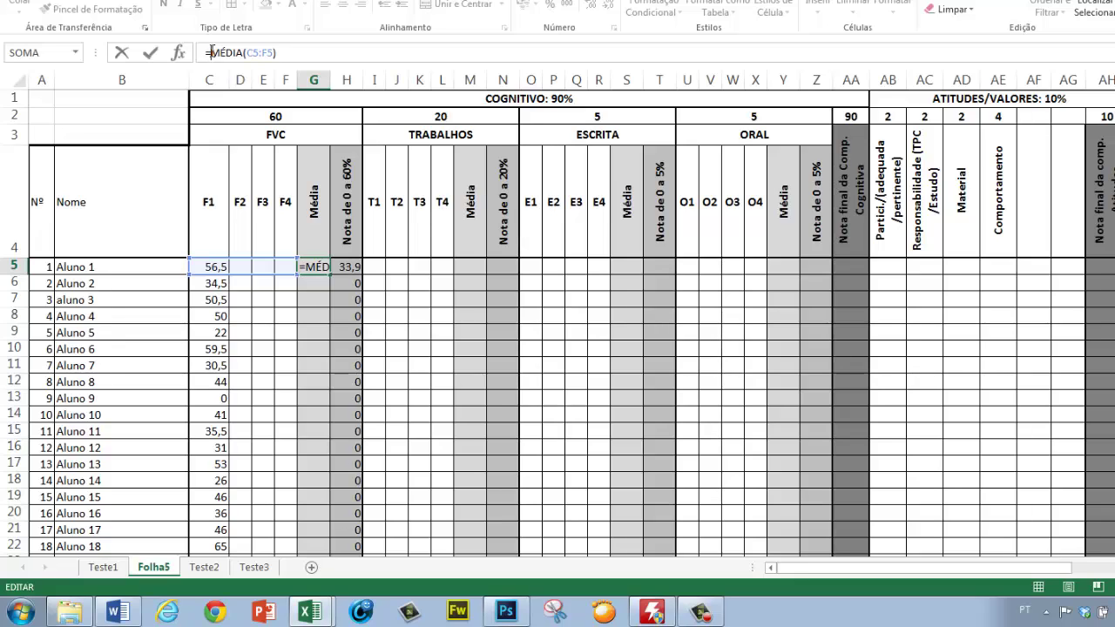
pyautogui.press('Return')
pyautogui.press('Return')
pyautogui.press('Return')
pyautogui.press('Return')
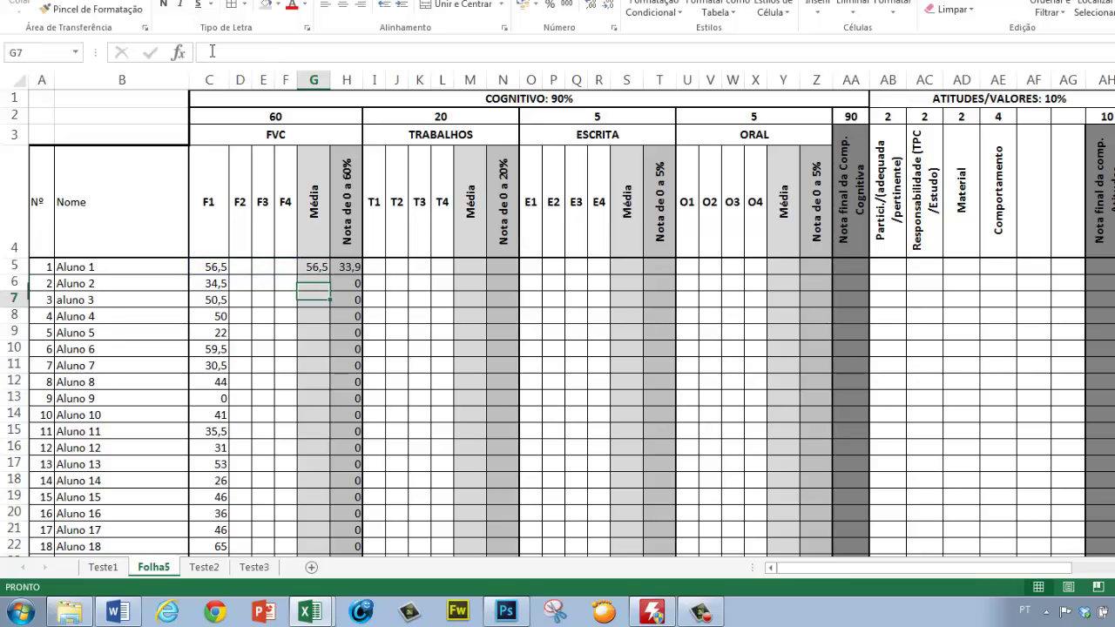
pyautogui.press('Up')
pyautogui.press('Up')
pyautogui.press('Up')
pyautogui.press('Up')
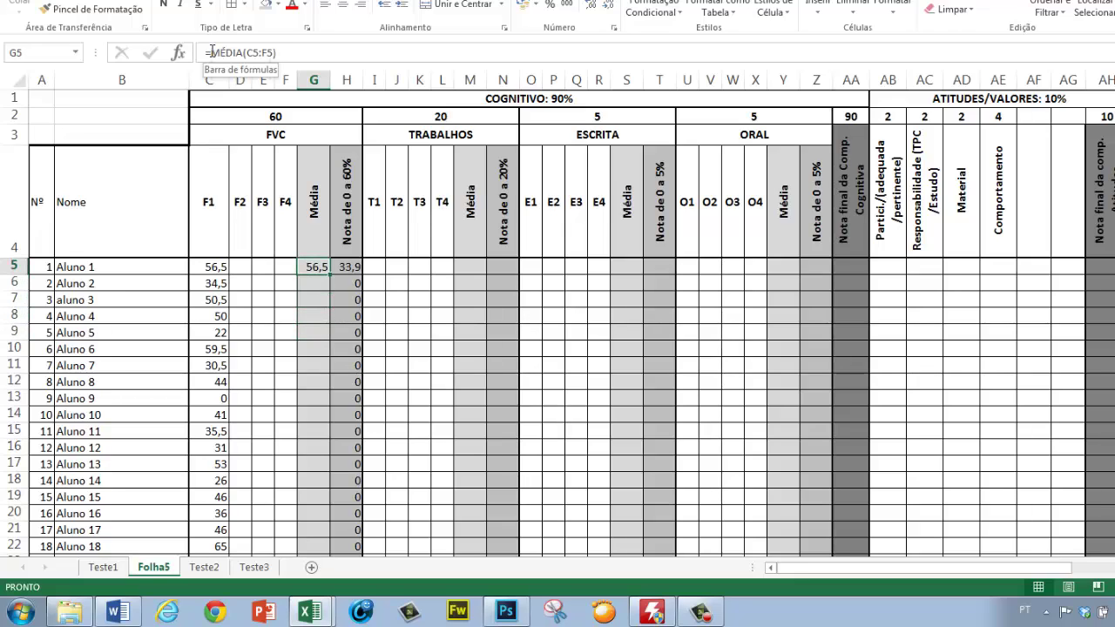
pyautogui.press('Down')
pyautogui.press('Down')
pyautogui.press('Up')
pyautogui.press('Up')
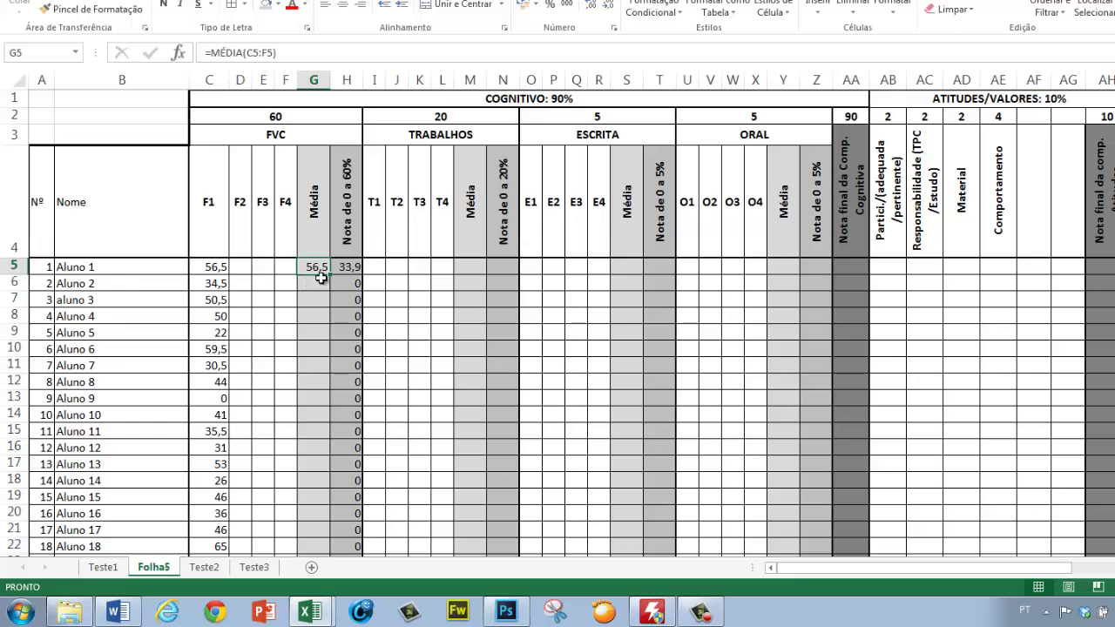
# Step: Fill the G5 average formula down the FVC Média column to row 34 without formatting
pyautogui.moveTo(330, 274); pyautogui.dragTo(320, 539)
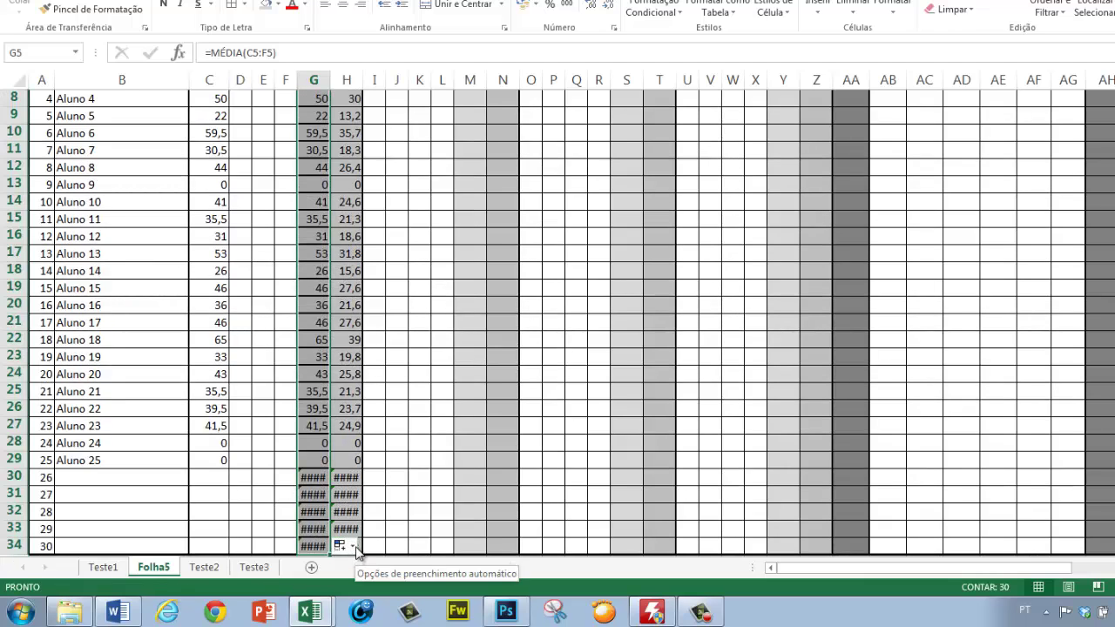
pyautogui.click(349, 546)
pyautogui.click(400, 508)
pyautogui.scroll(1, 346, 508)
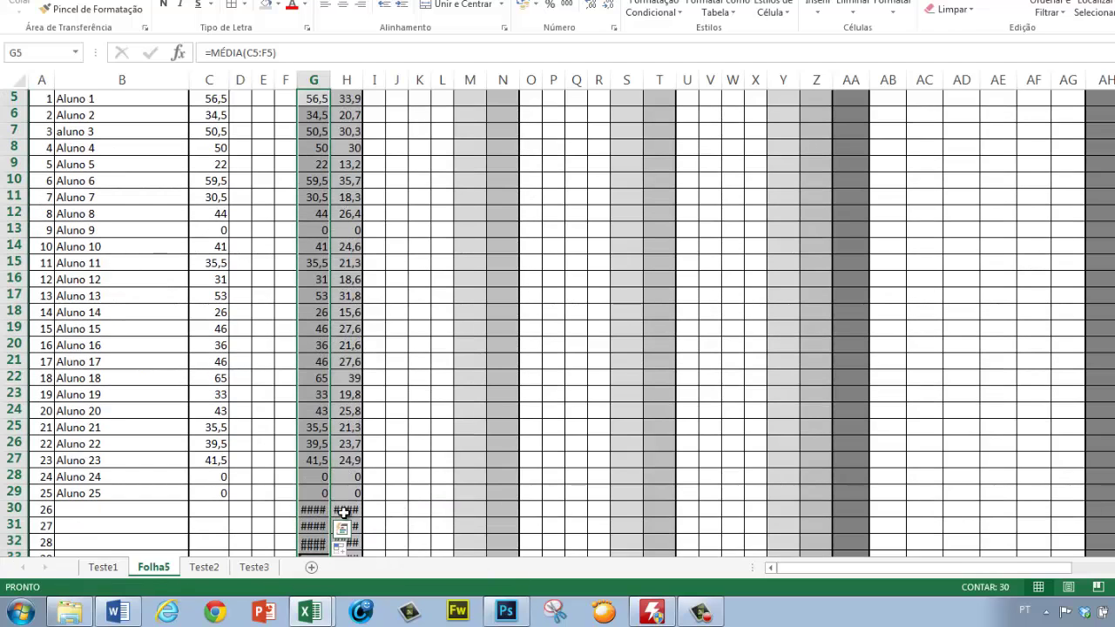
# Step: Clear the average formula from cell G30, the first row without a student name
pyautogui.scroll(-3, 322, 514)
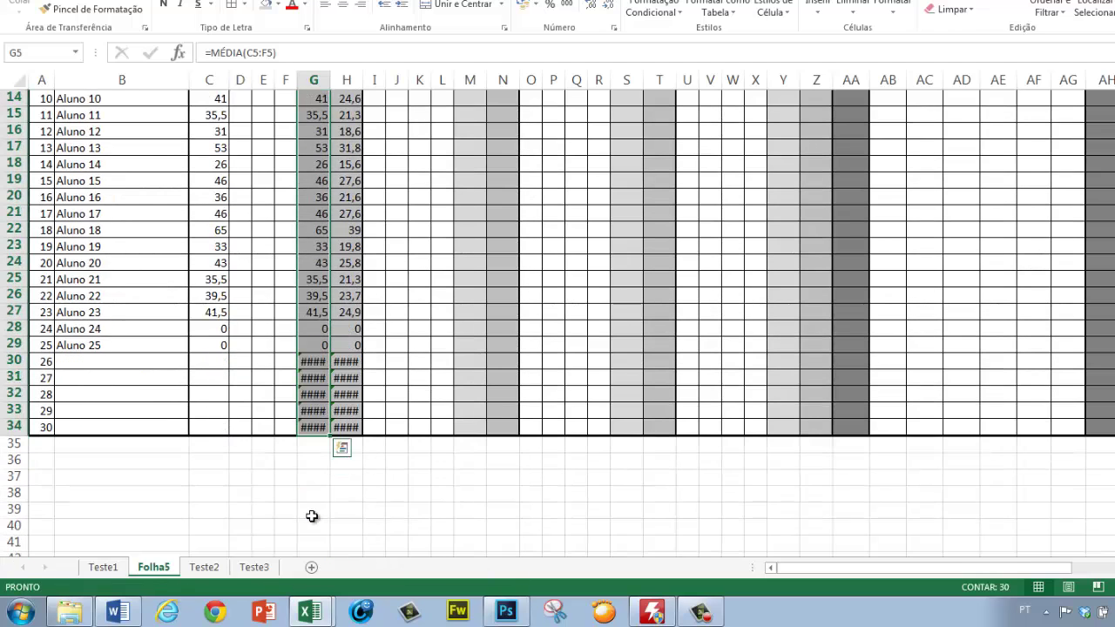
pyautogui.click(315, 362)
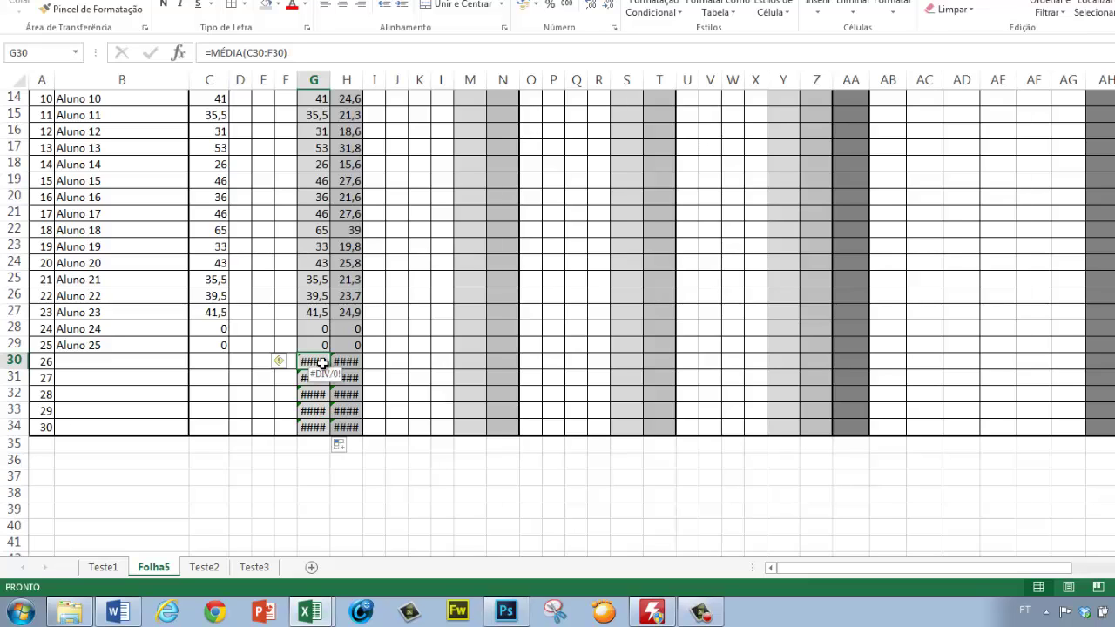
pyautogui.press('Delete')
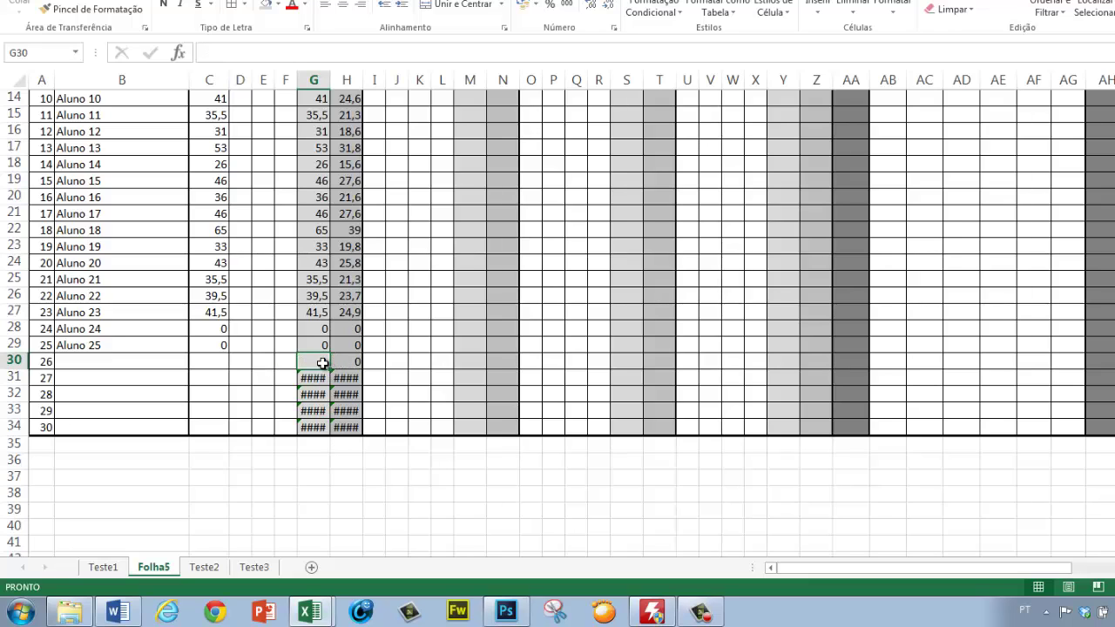
# Step: Change the FVC average formula in cell G5 to =SE(B5="";"";MÉDIA(C5:F5)) so rows without a student name stay blank
pyautogui.scroll(5, 322, 363)
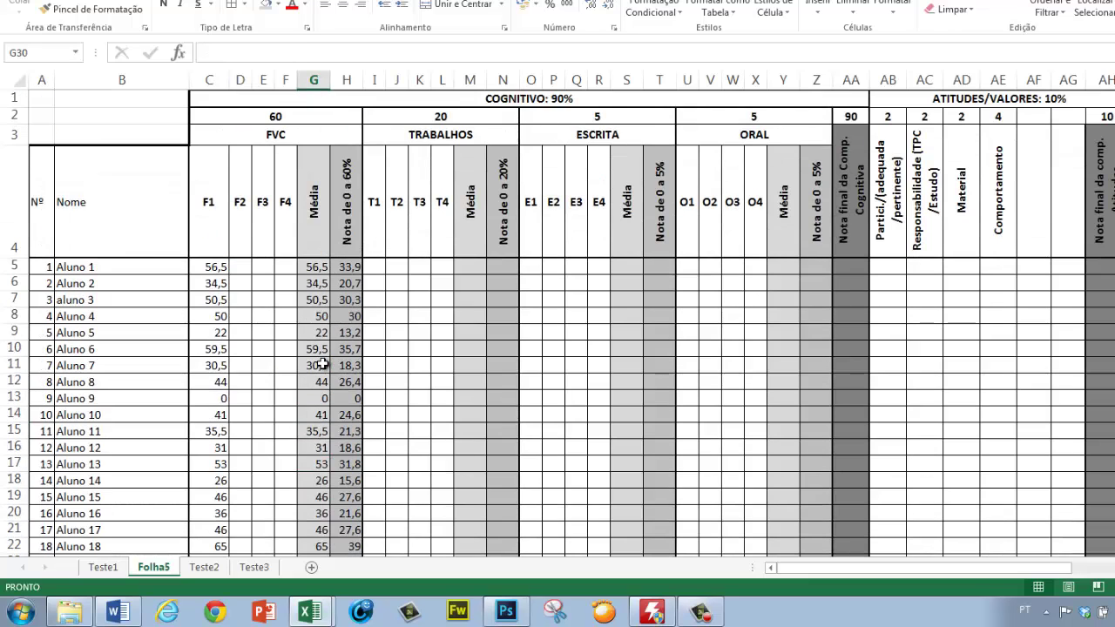
pyautogui.click(316, 267)
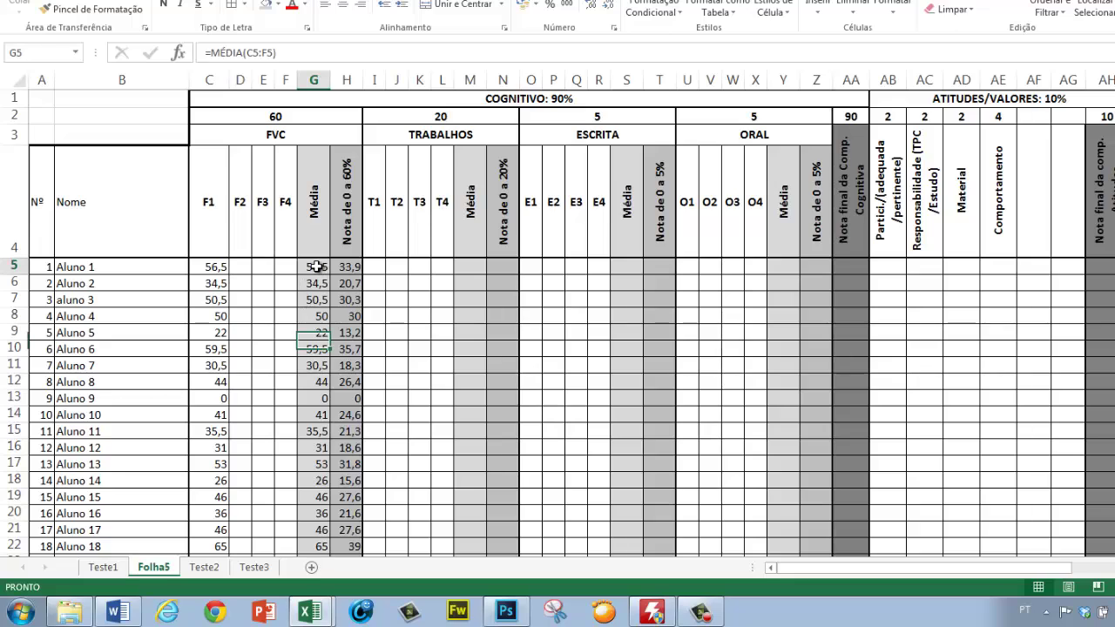
pyautogui.click(212, 53)
pyautogui.write('se')
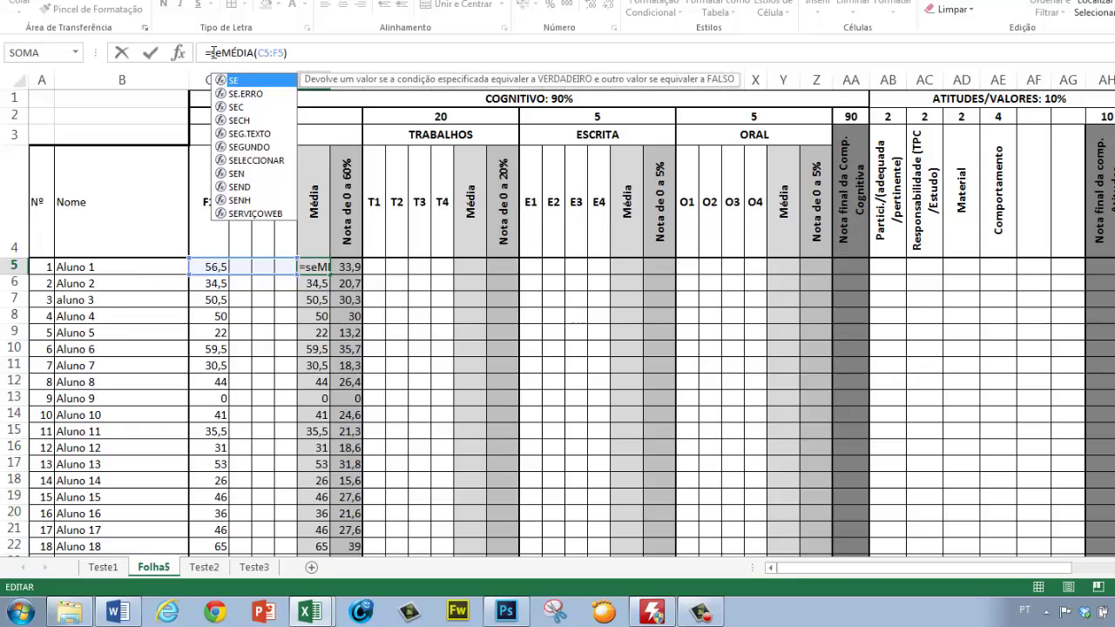
pyautogui.write('(')
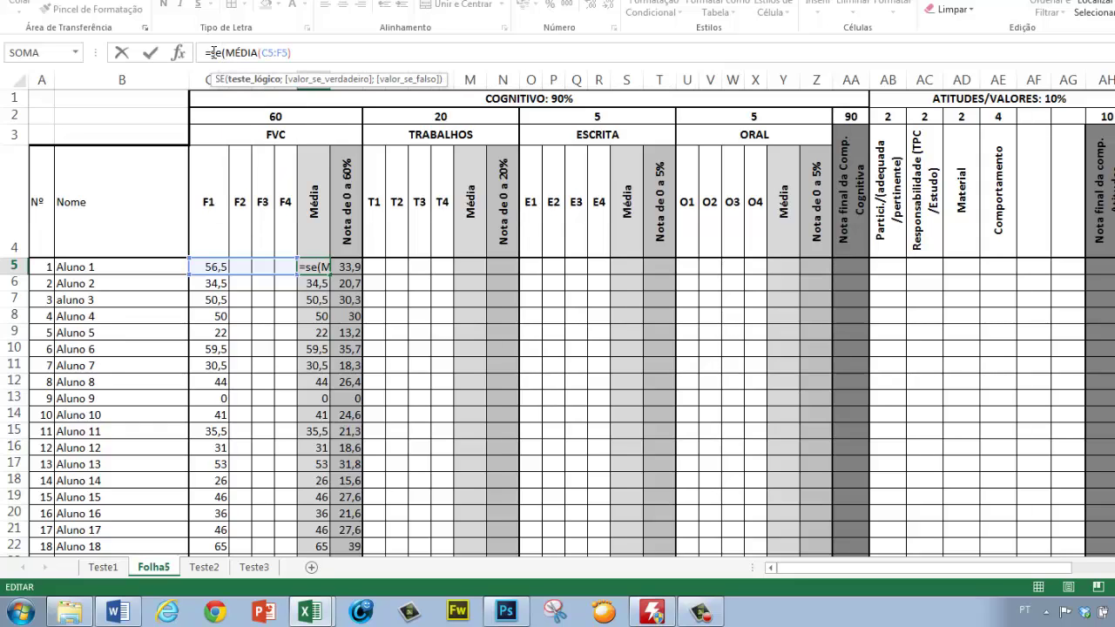
pyautogui.click(113, 265)
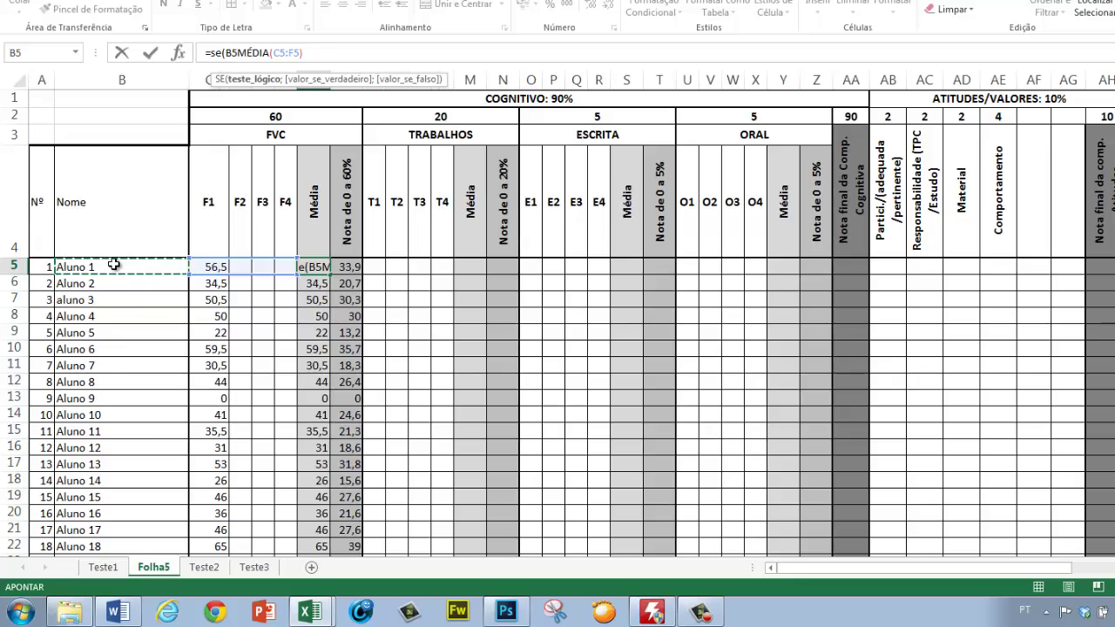
pyautogui.write('=')
pyautogui.write('"";')
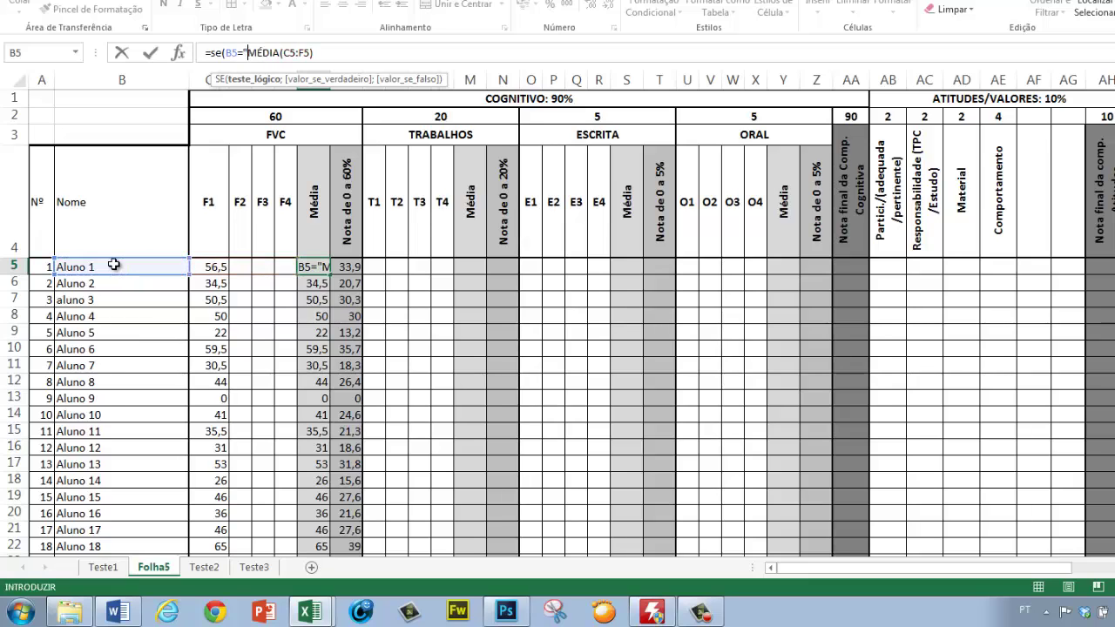
pyautogui.write('"";')
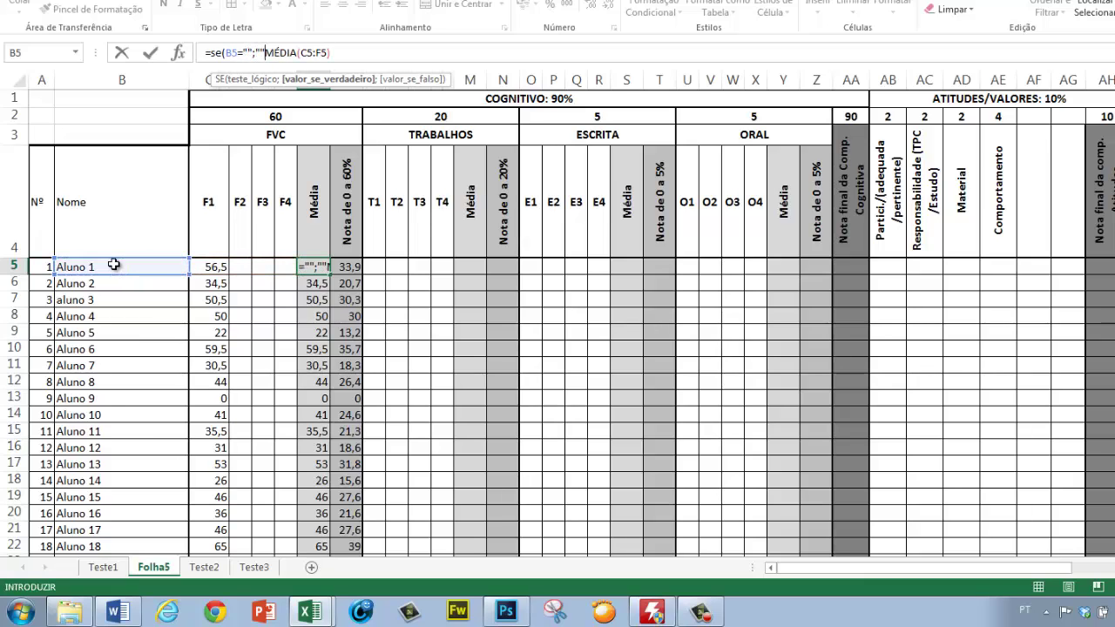
pyautogui.click(344, 50)
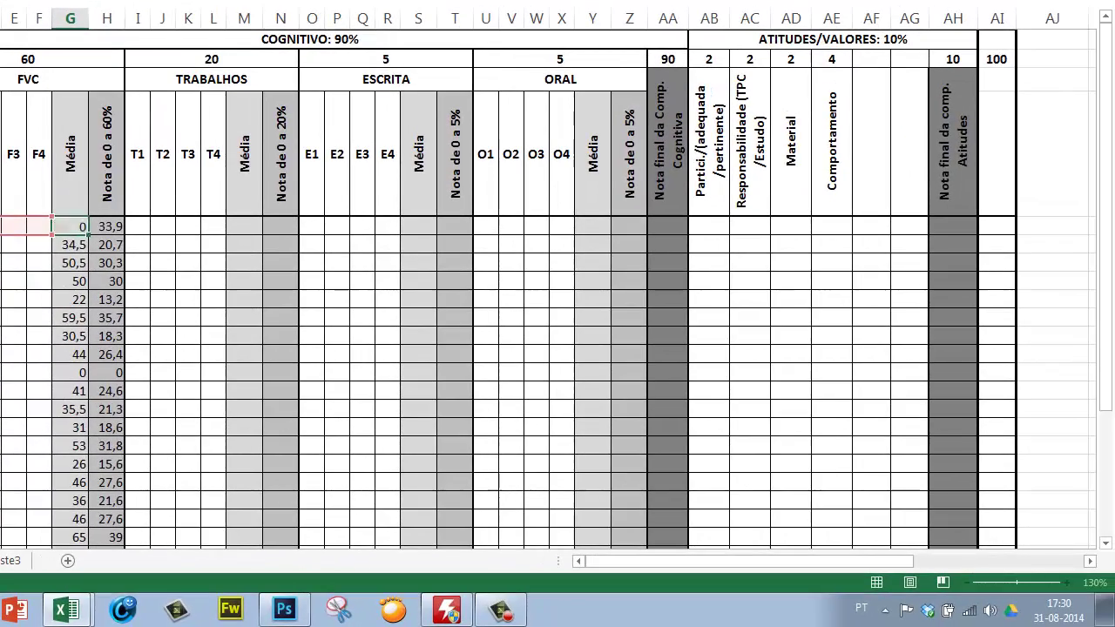
pyautogui.press('Return')
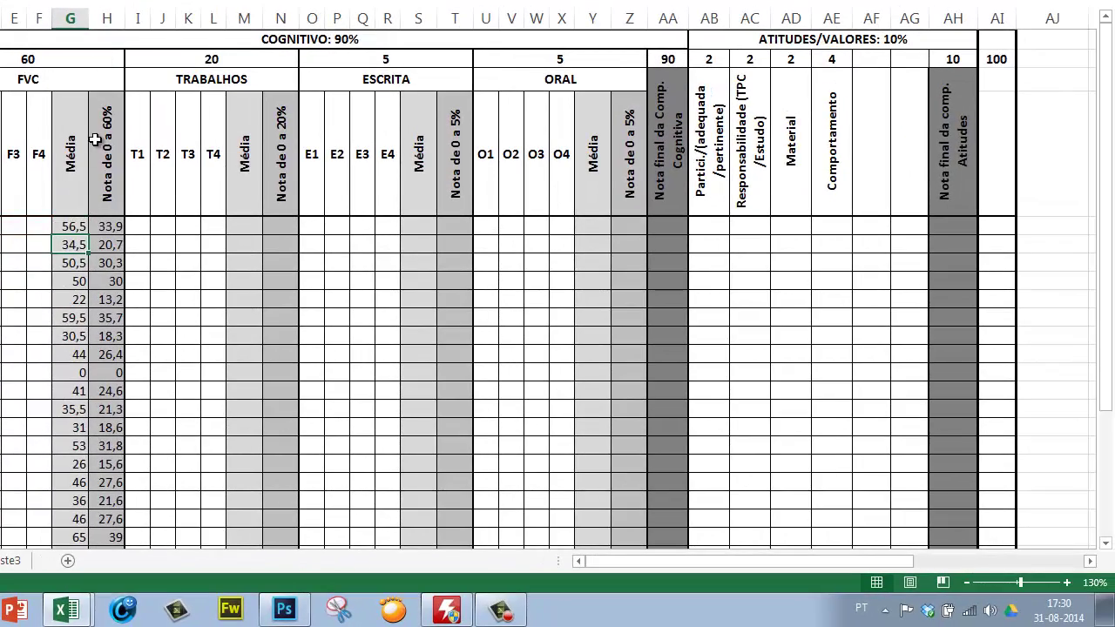
# Step: Fill the G5 SE average formula down the FVC Média column to row 34 without formatting
pyautogui.click(68, 228)
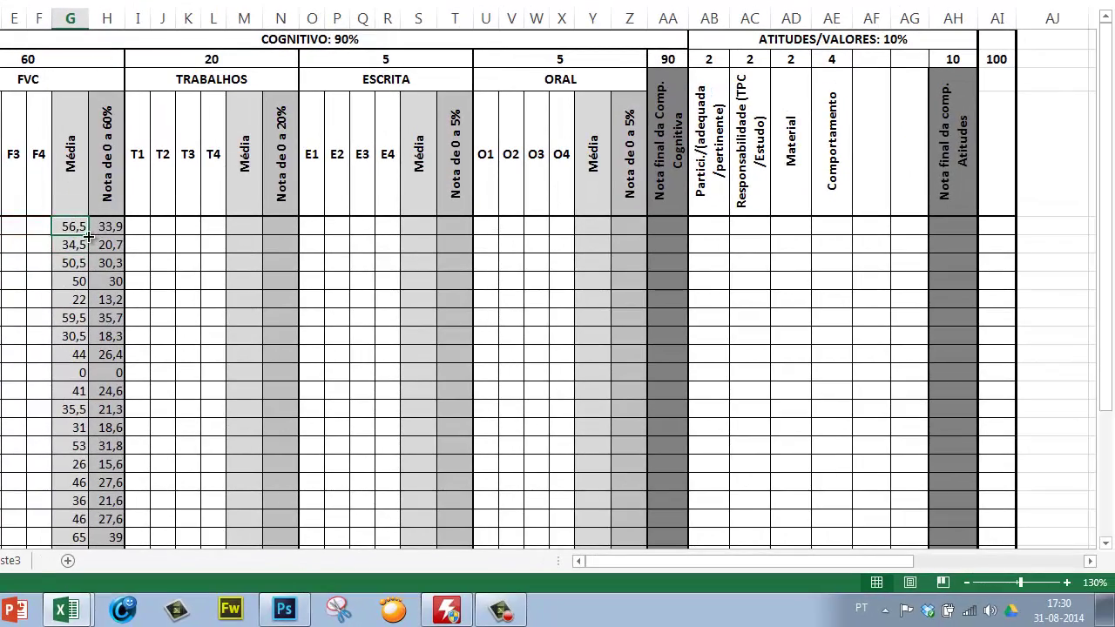
pyautogui.moveTo(87, 235); pyautogui.dragTo(71, 514)
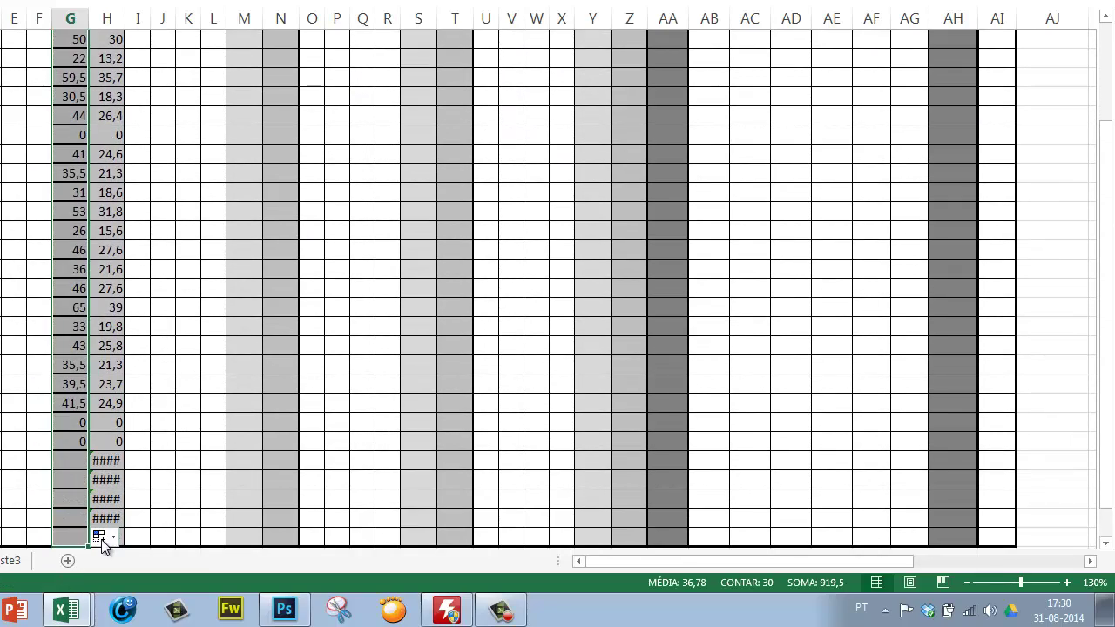
pyautogui.click(104, 540)
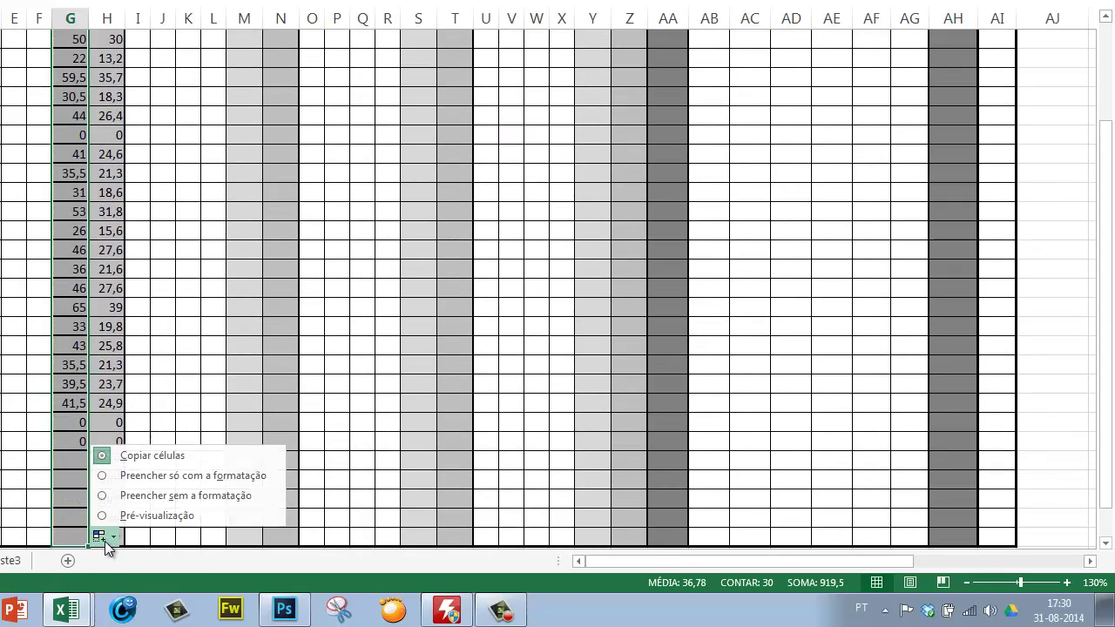
pyautogui.click(155, 496)
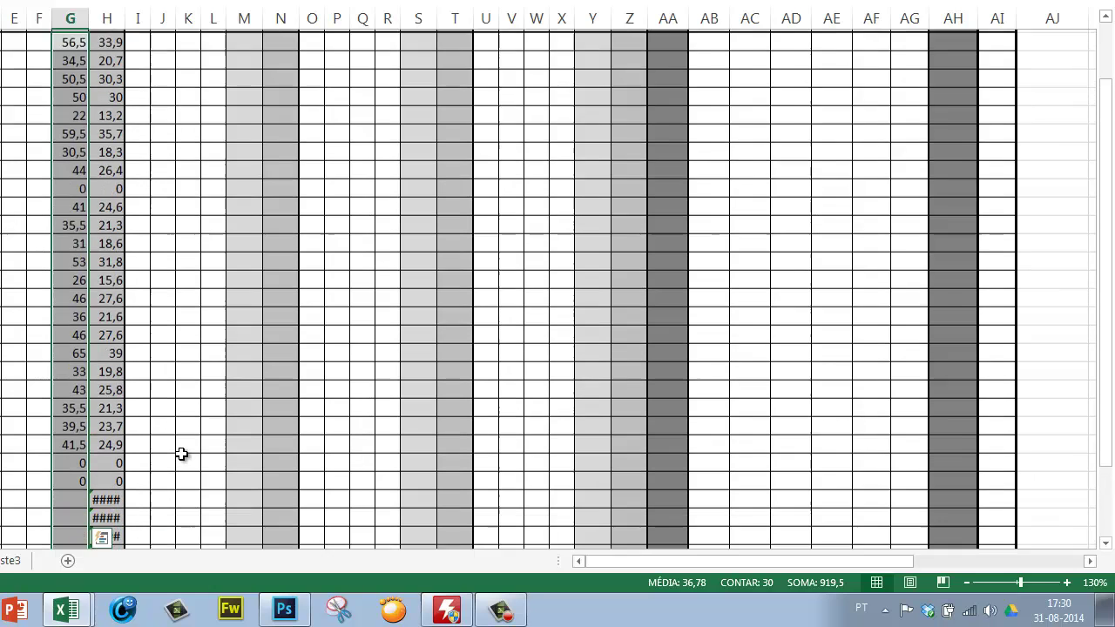
# Step: Insert an SE function with the condition B5="" and an empty text result ahead of G5*C$2 in cell H5's conversion formula
pyautogui.scroll(2, 179, 453)
pyautogui.click(113, 225)
pyautogui.scroll(-7, 114, 225)
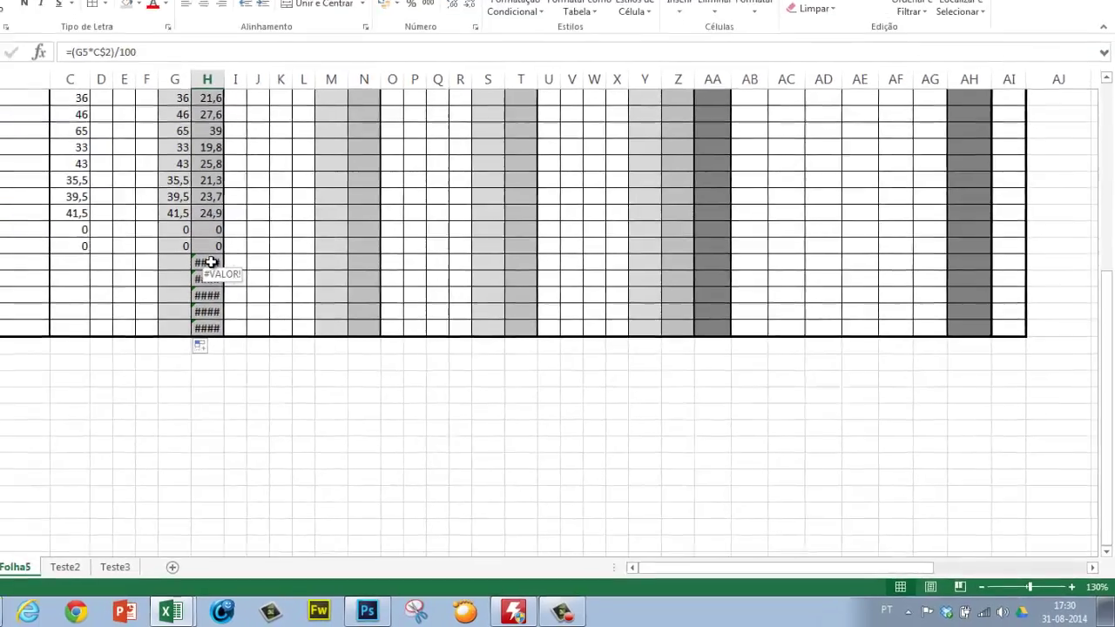
pyautogui.scroll(6, 111, 222)
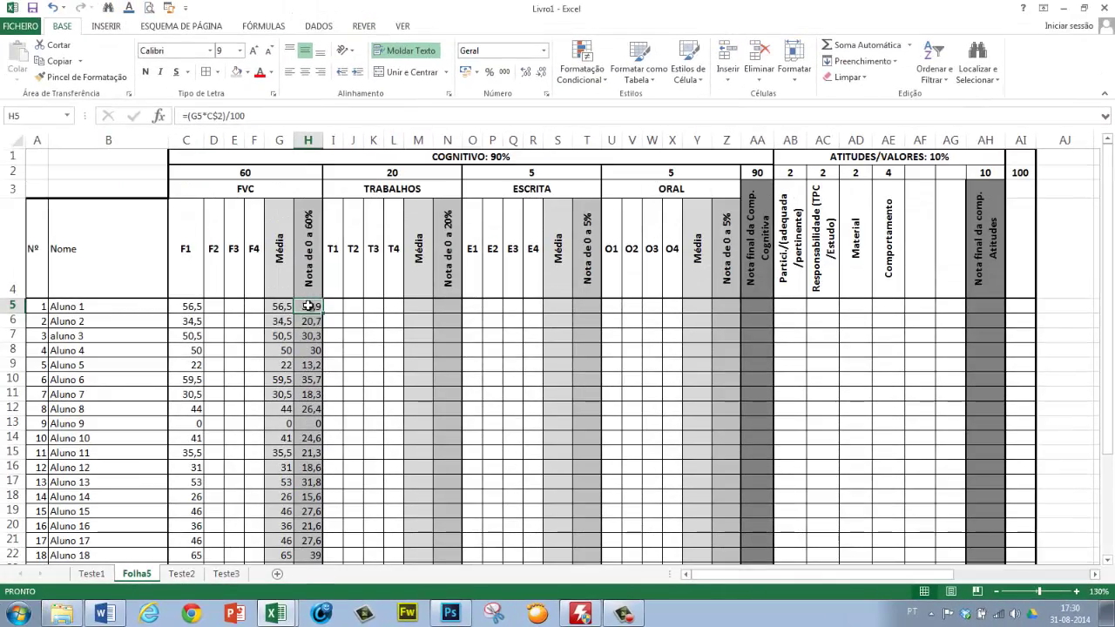
pyautogui.click(185, 116)
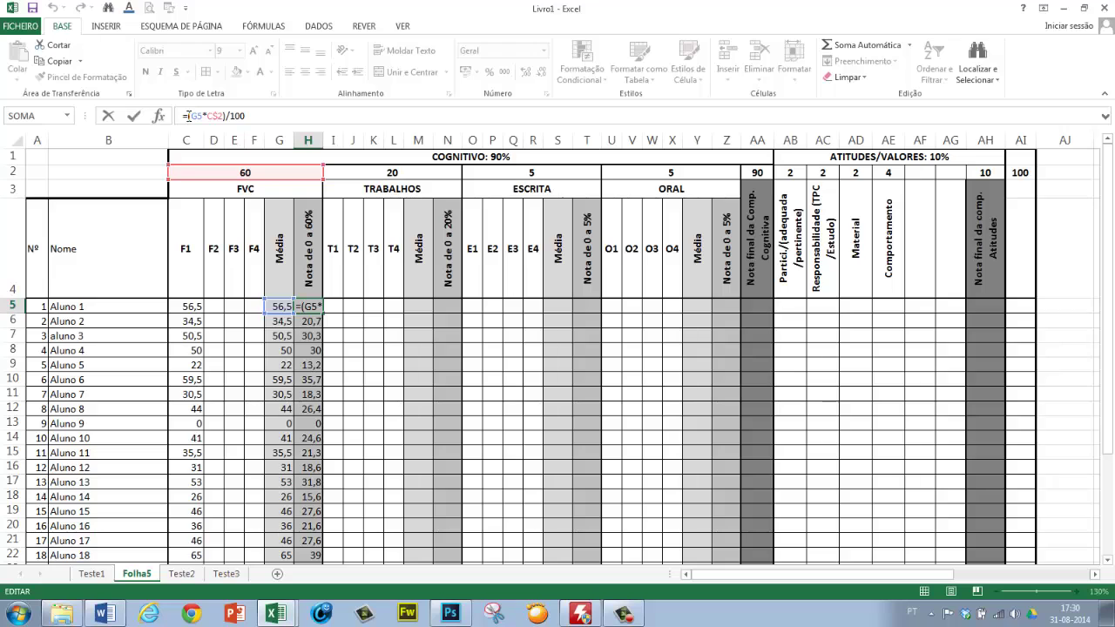
pyautogui.write('se')
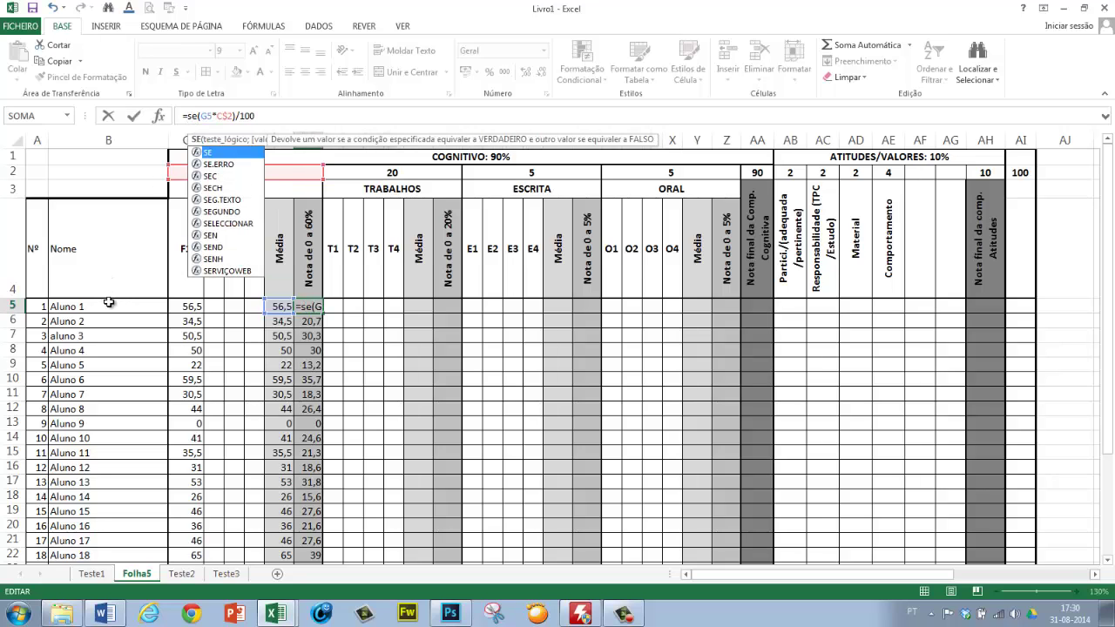
pyautogui.press('Return')
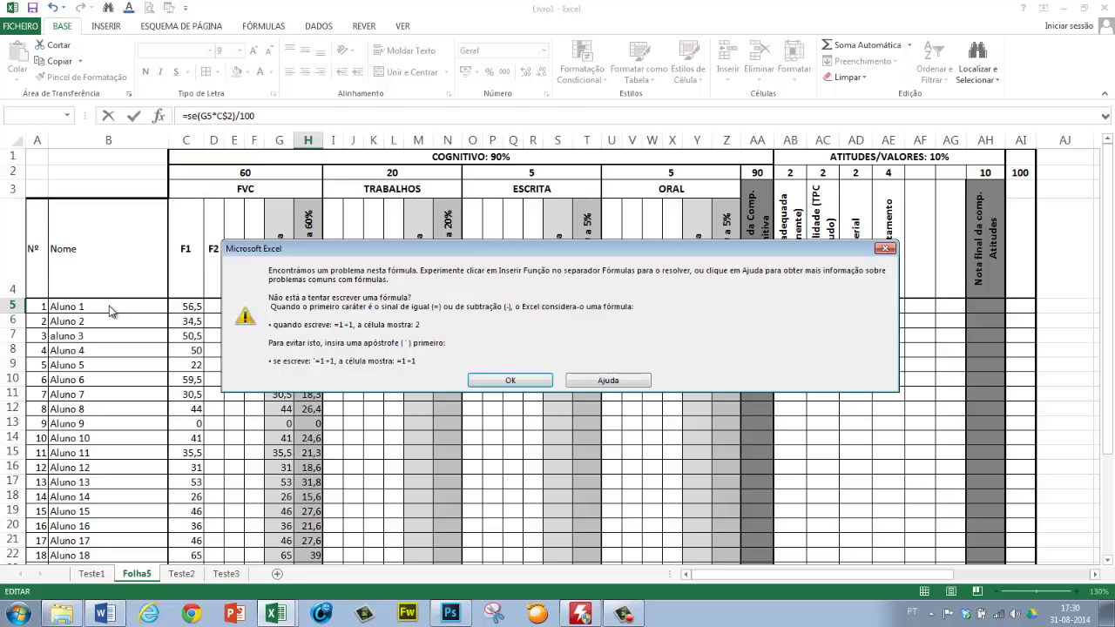
pyautogui.click(534, 381)
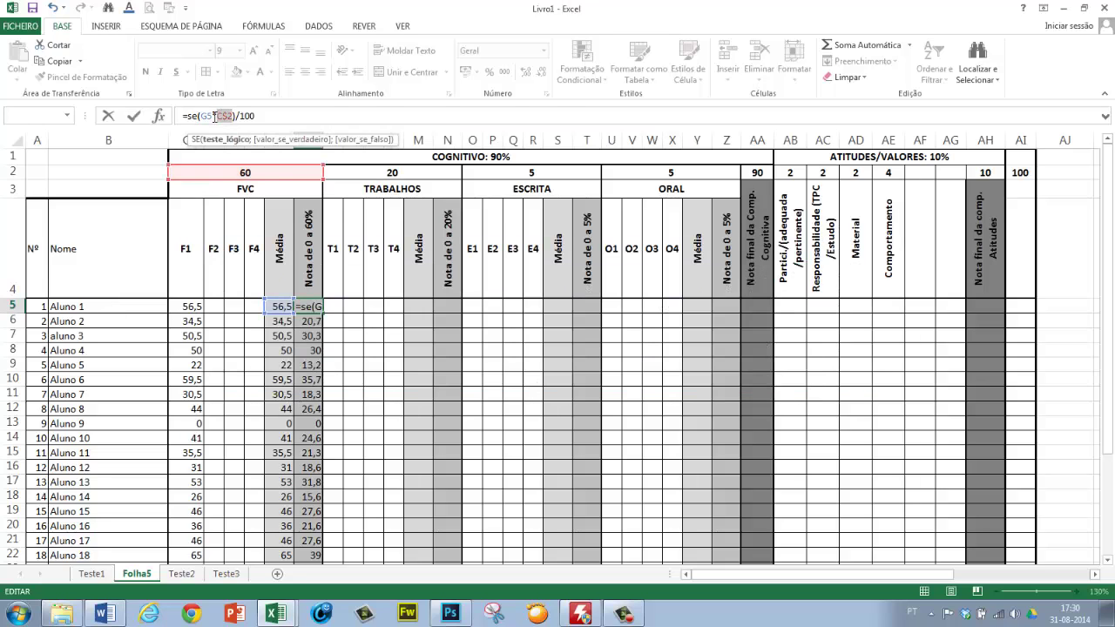
pyautogui.click(98, 307)
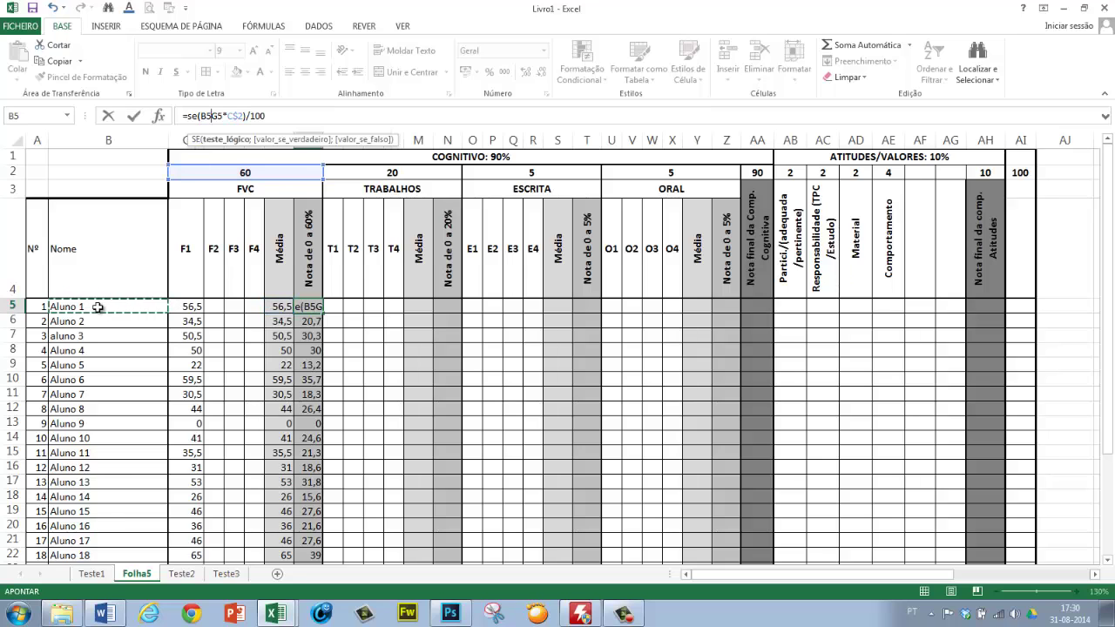
pyautogui.write('=""')
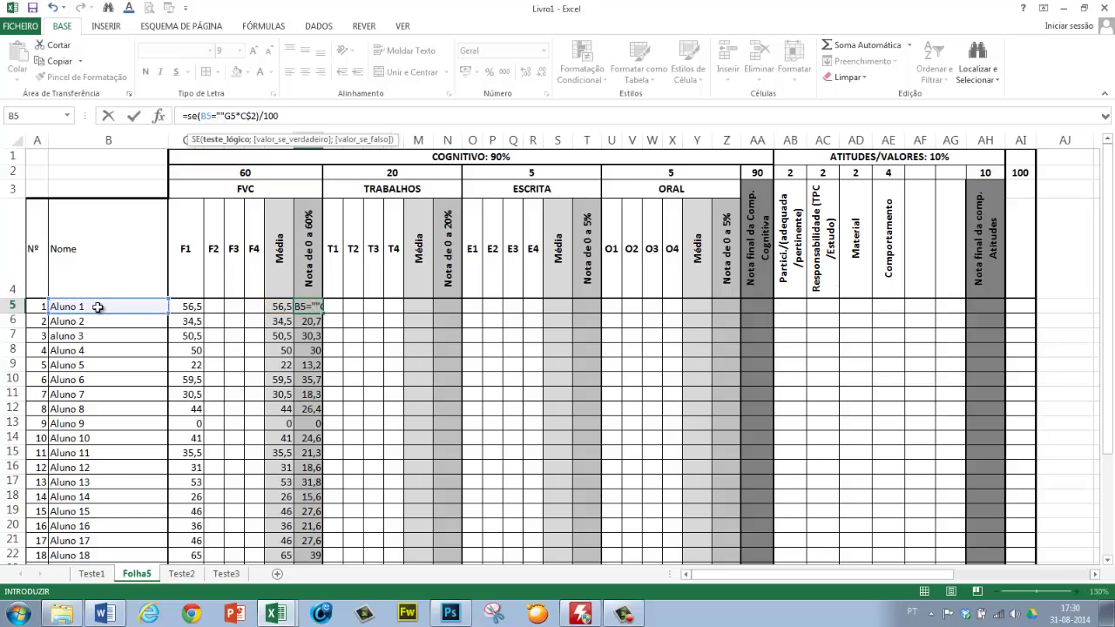
pyautogui.write(';""')
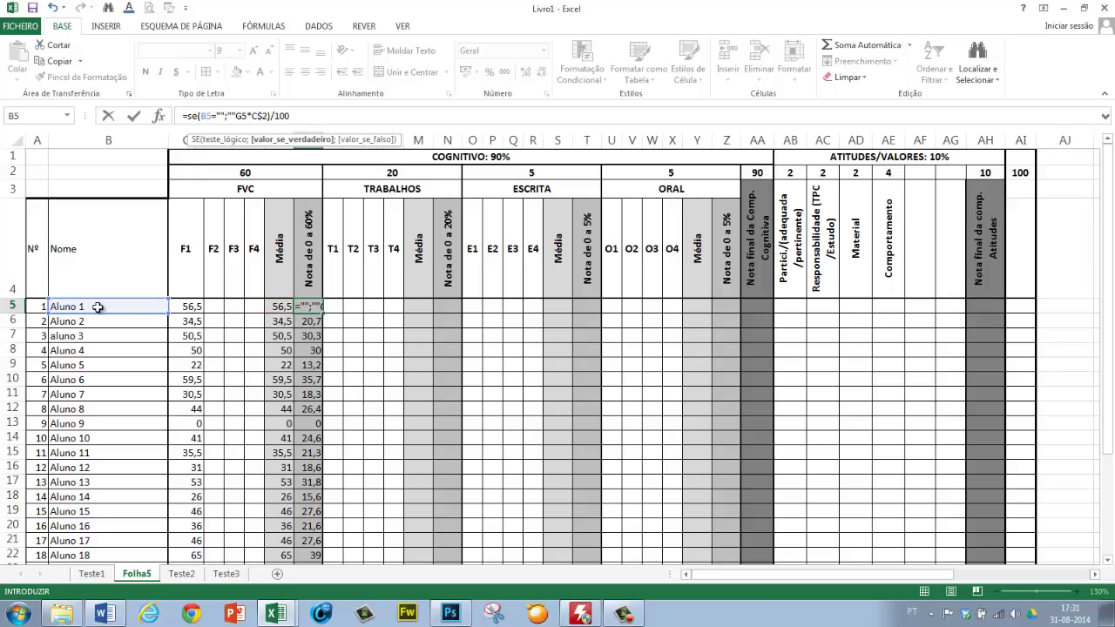
pyautogui.write(';')
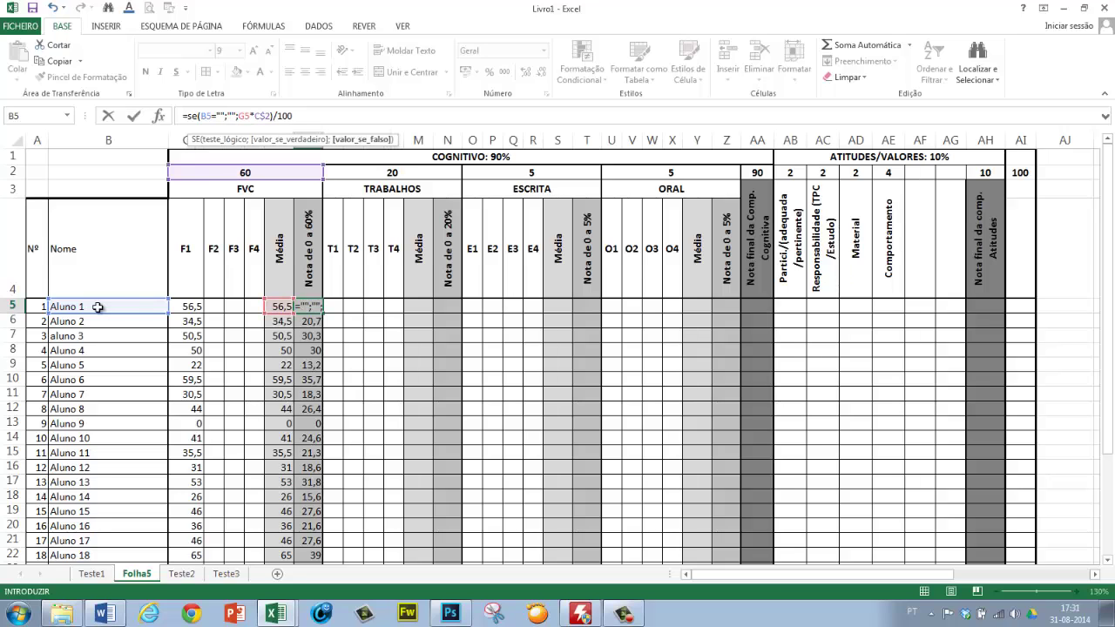
# Step: Complete the H5 parentheses so the formula reads =SE(B5="";"";(G5*C$2)/100)
pyautogui.click(300, 115)
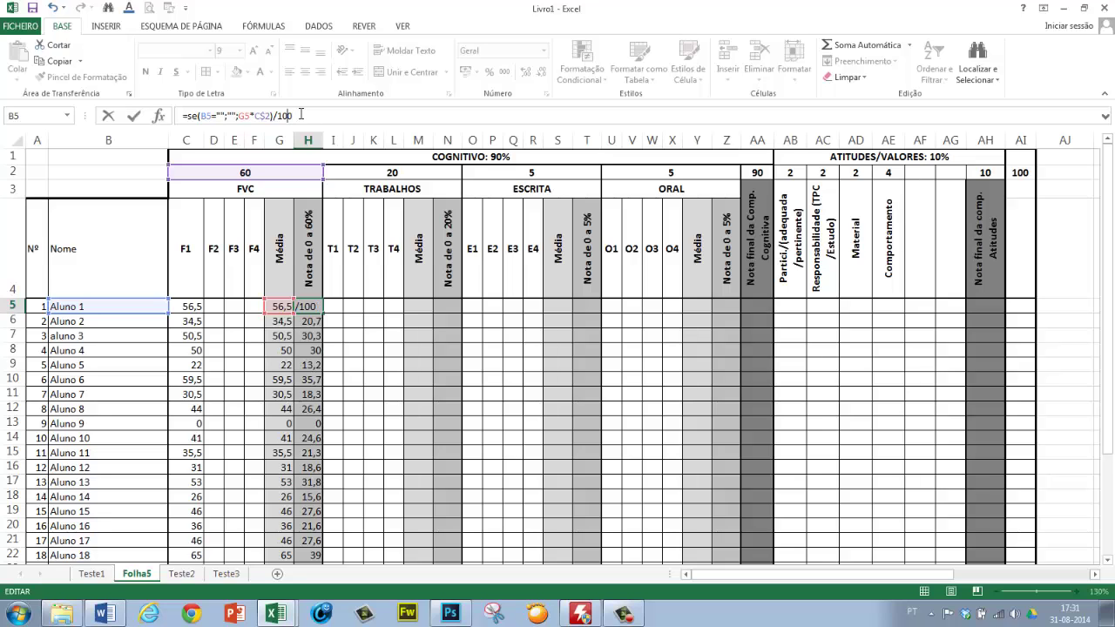
pyautogui.press('Left')
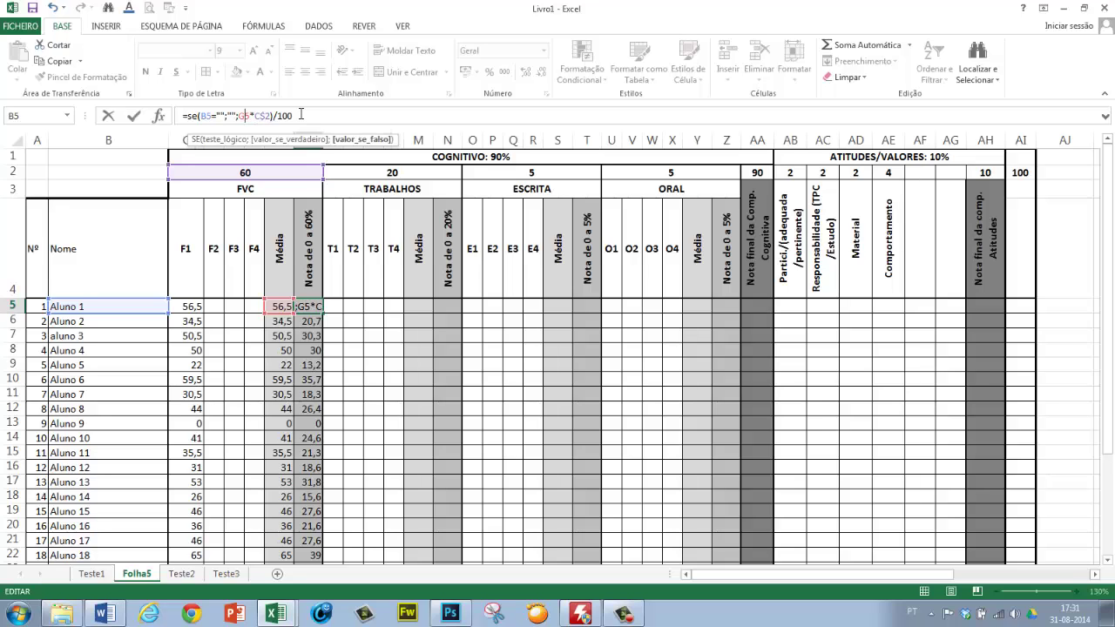
pyautogui.write('(')
pyautogui.press('End')
pyautogui.write(')')
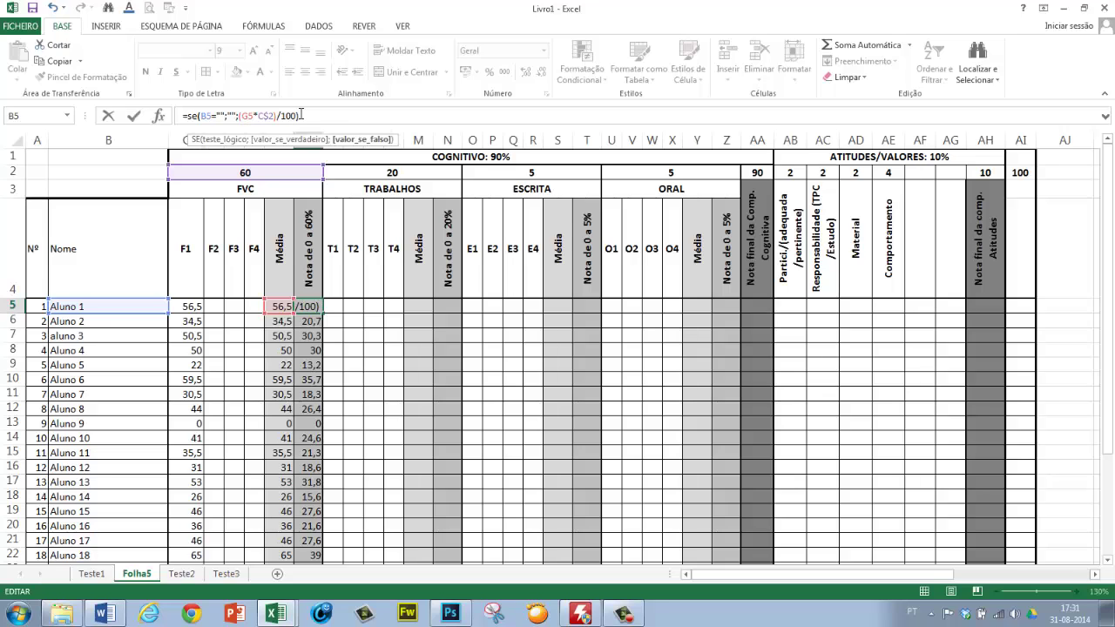
pyautogui.press('Return')
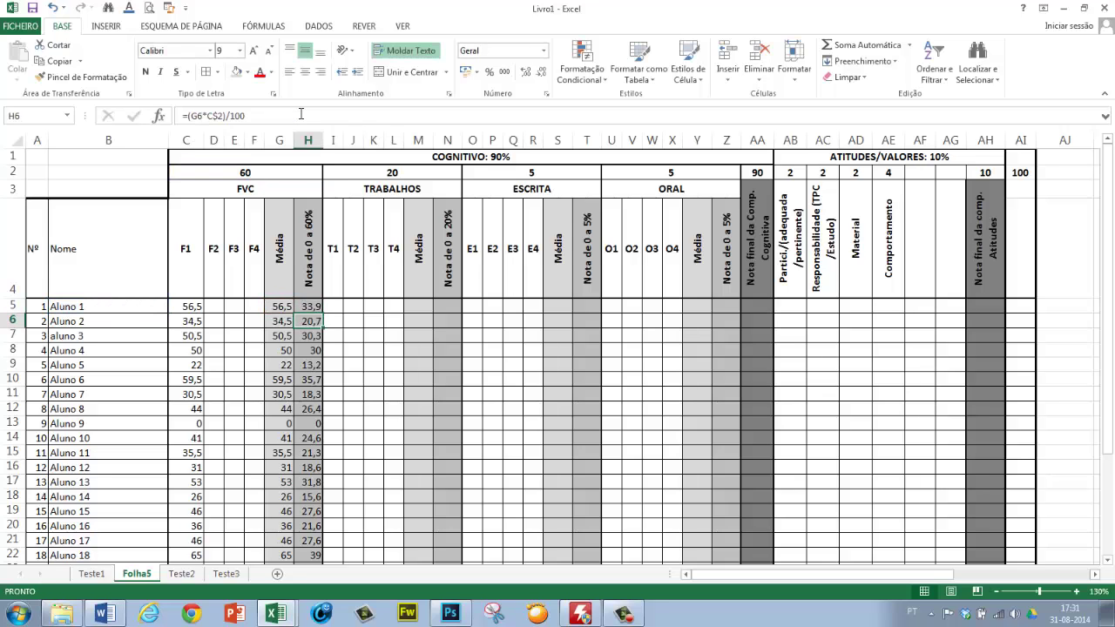
# Step: Fill the H5 conversion formula down the FVC Nota de 0 a 60% column to row 34 without formatting
pyautogui.click(311, 307)
pyautogui.moveTo(323, 314); pyautogui.dragTo(270, 545)
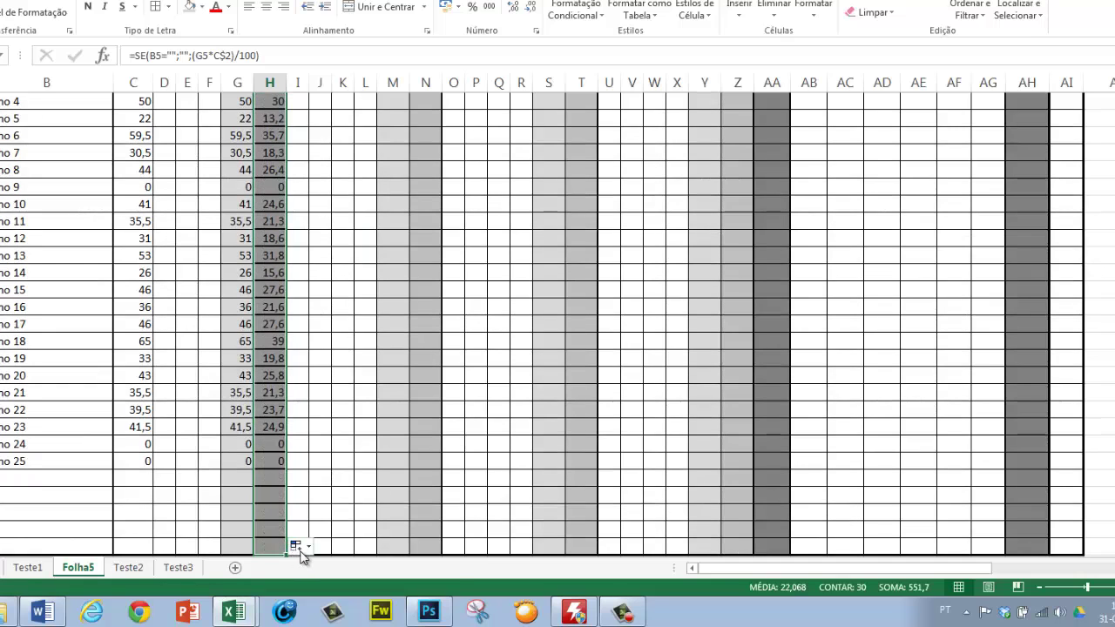
pyautogui.click(295, 548)
pyautogui.scroll(1, 348, 513)
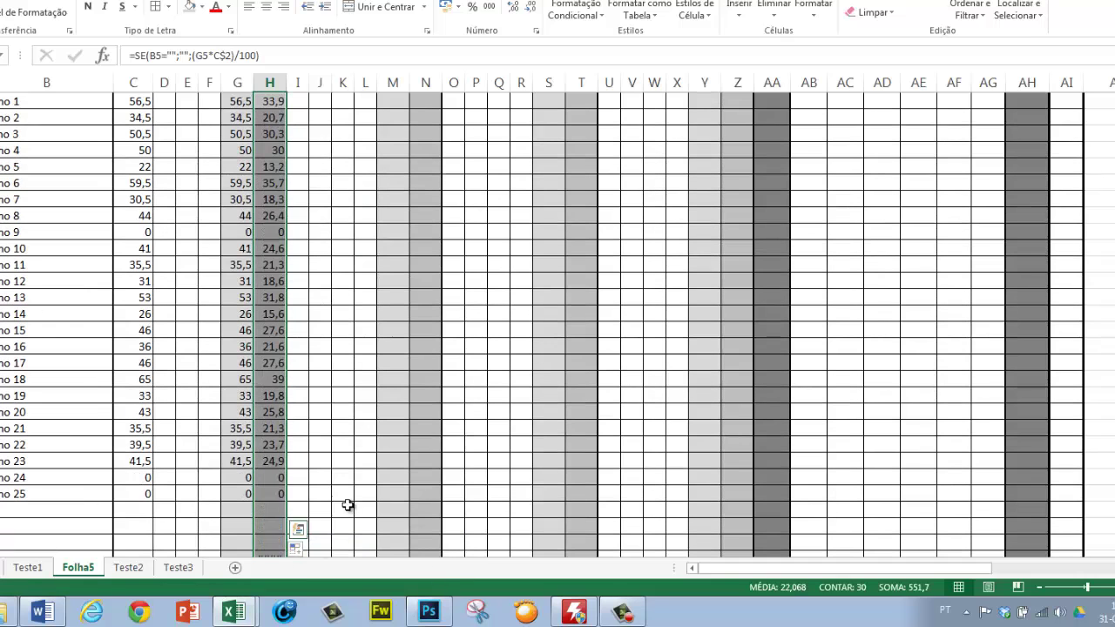
pyautogui.click(355, 424)
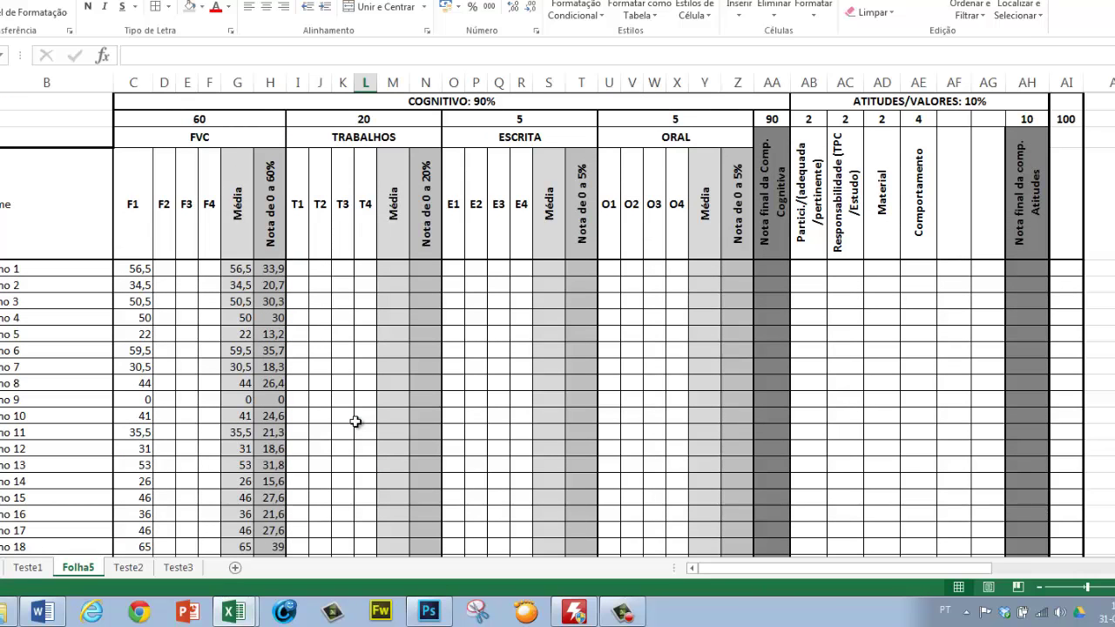